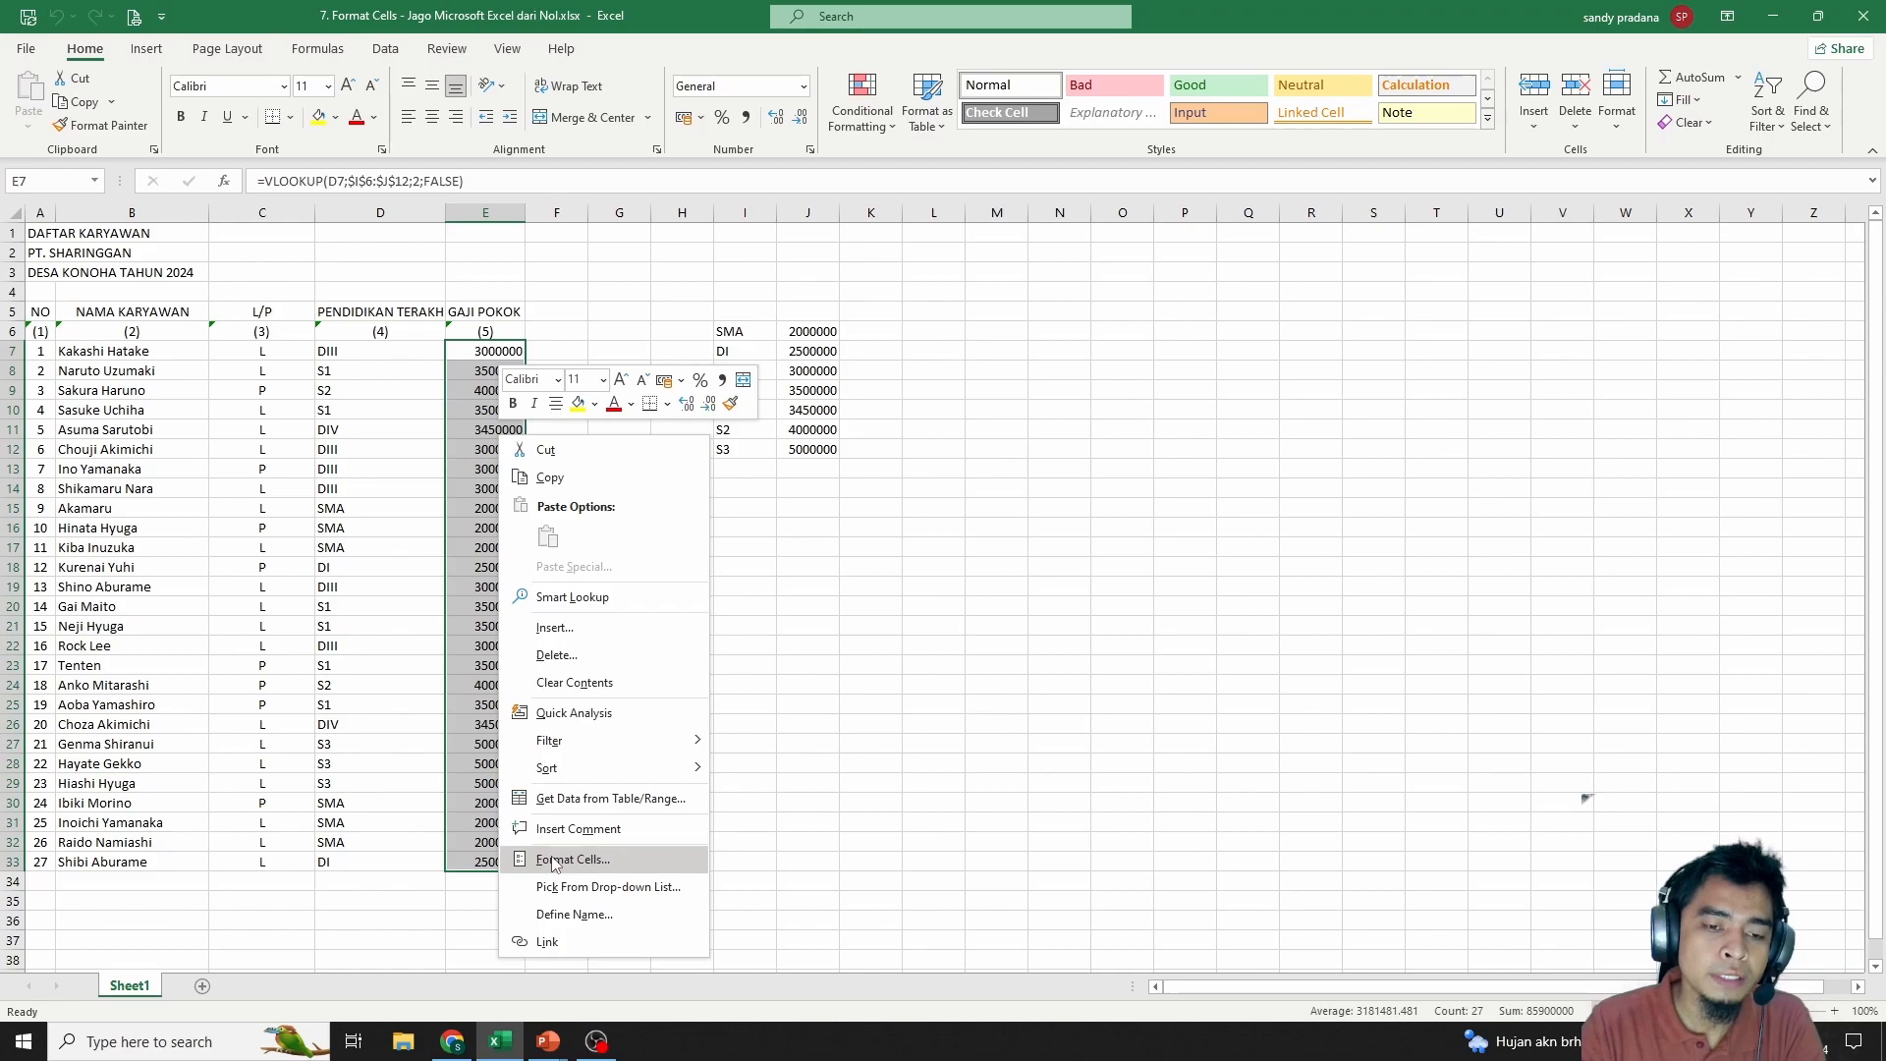
Reposition the Format Cells dialog and pick the Number category, previewing 3000000.00
{"action": "left_click_drag", "start_coordinate": [582, 552], "coordinate": [1022, 325]}
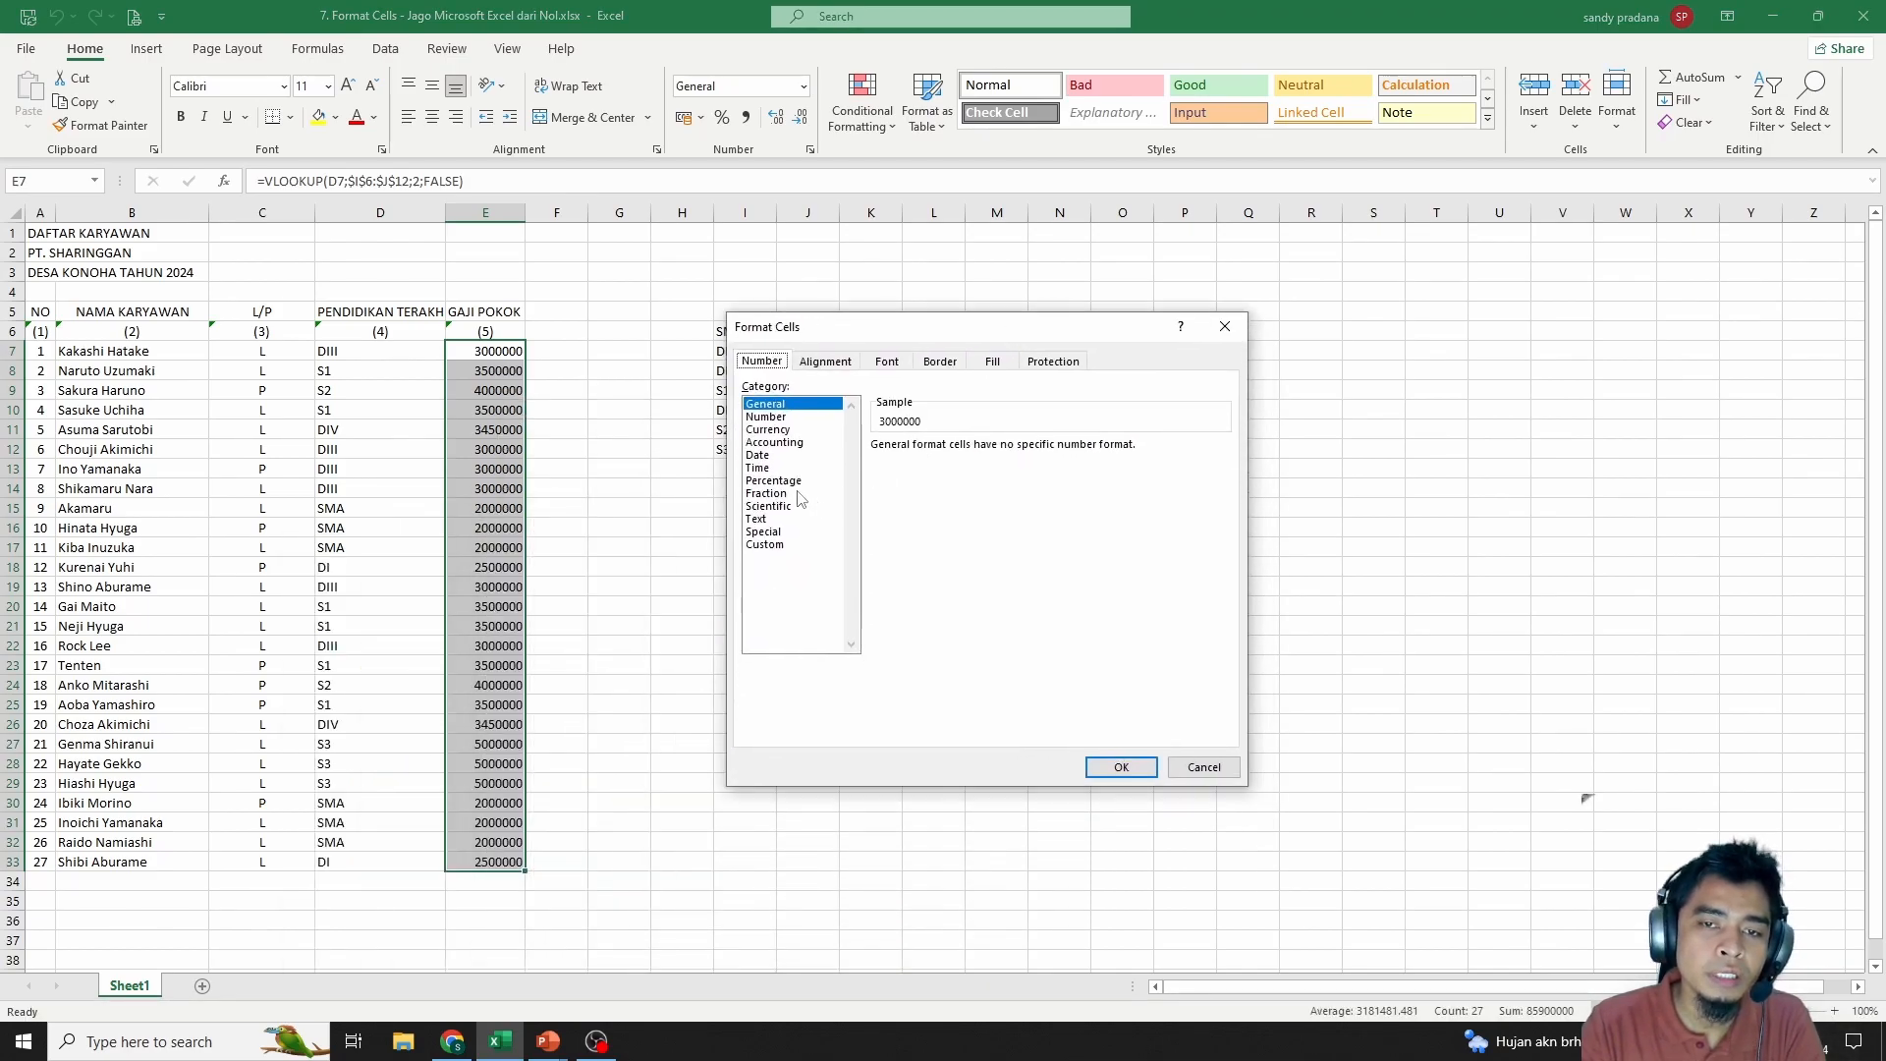
{"action": "left_click_drag", "start_coordinate": [844, 324], "coordinate": [788, 297]}
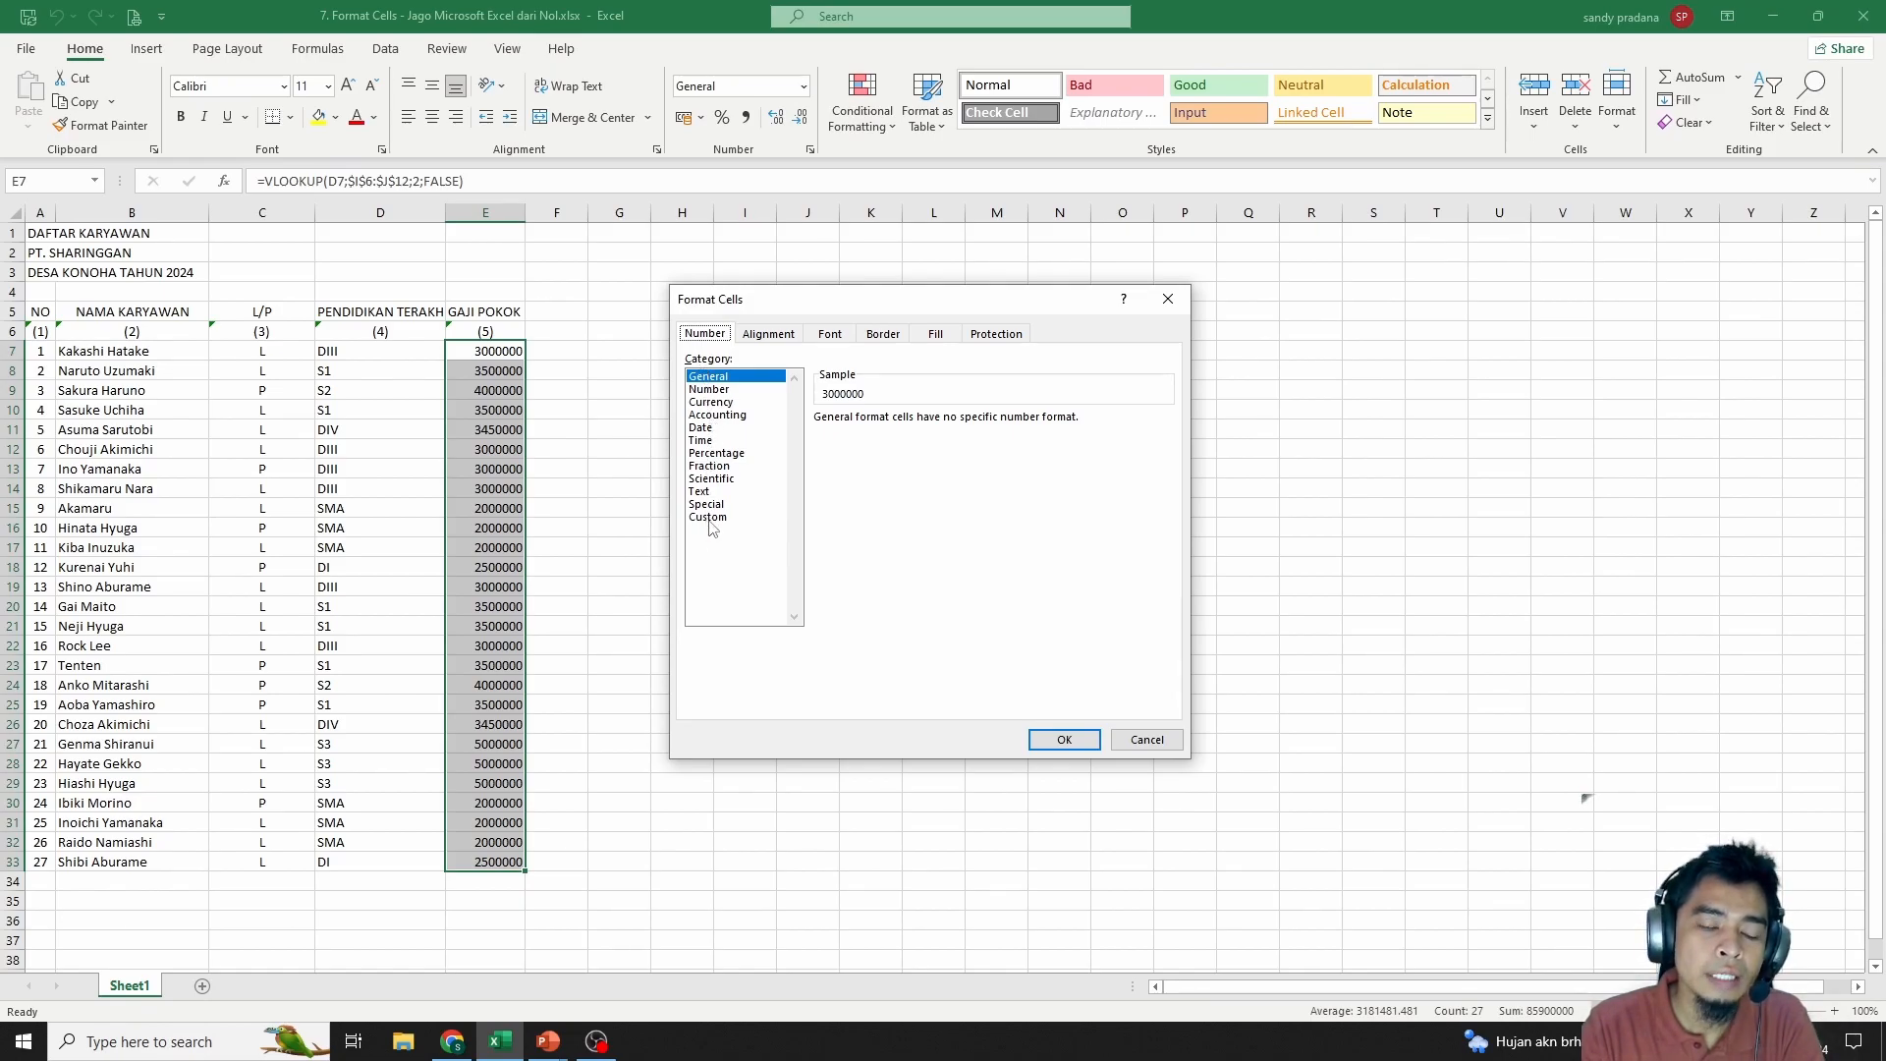
{"action": "left_click", "coordinate": [723, 378]}
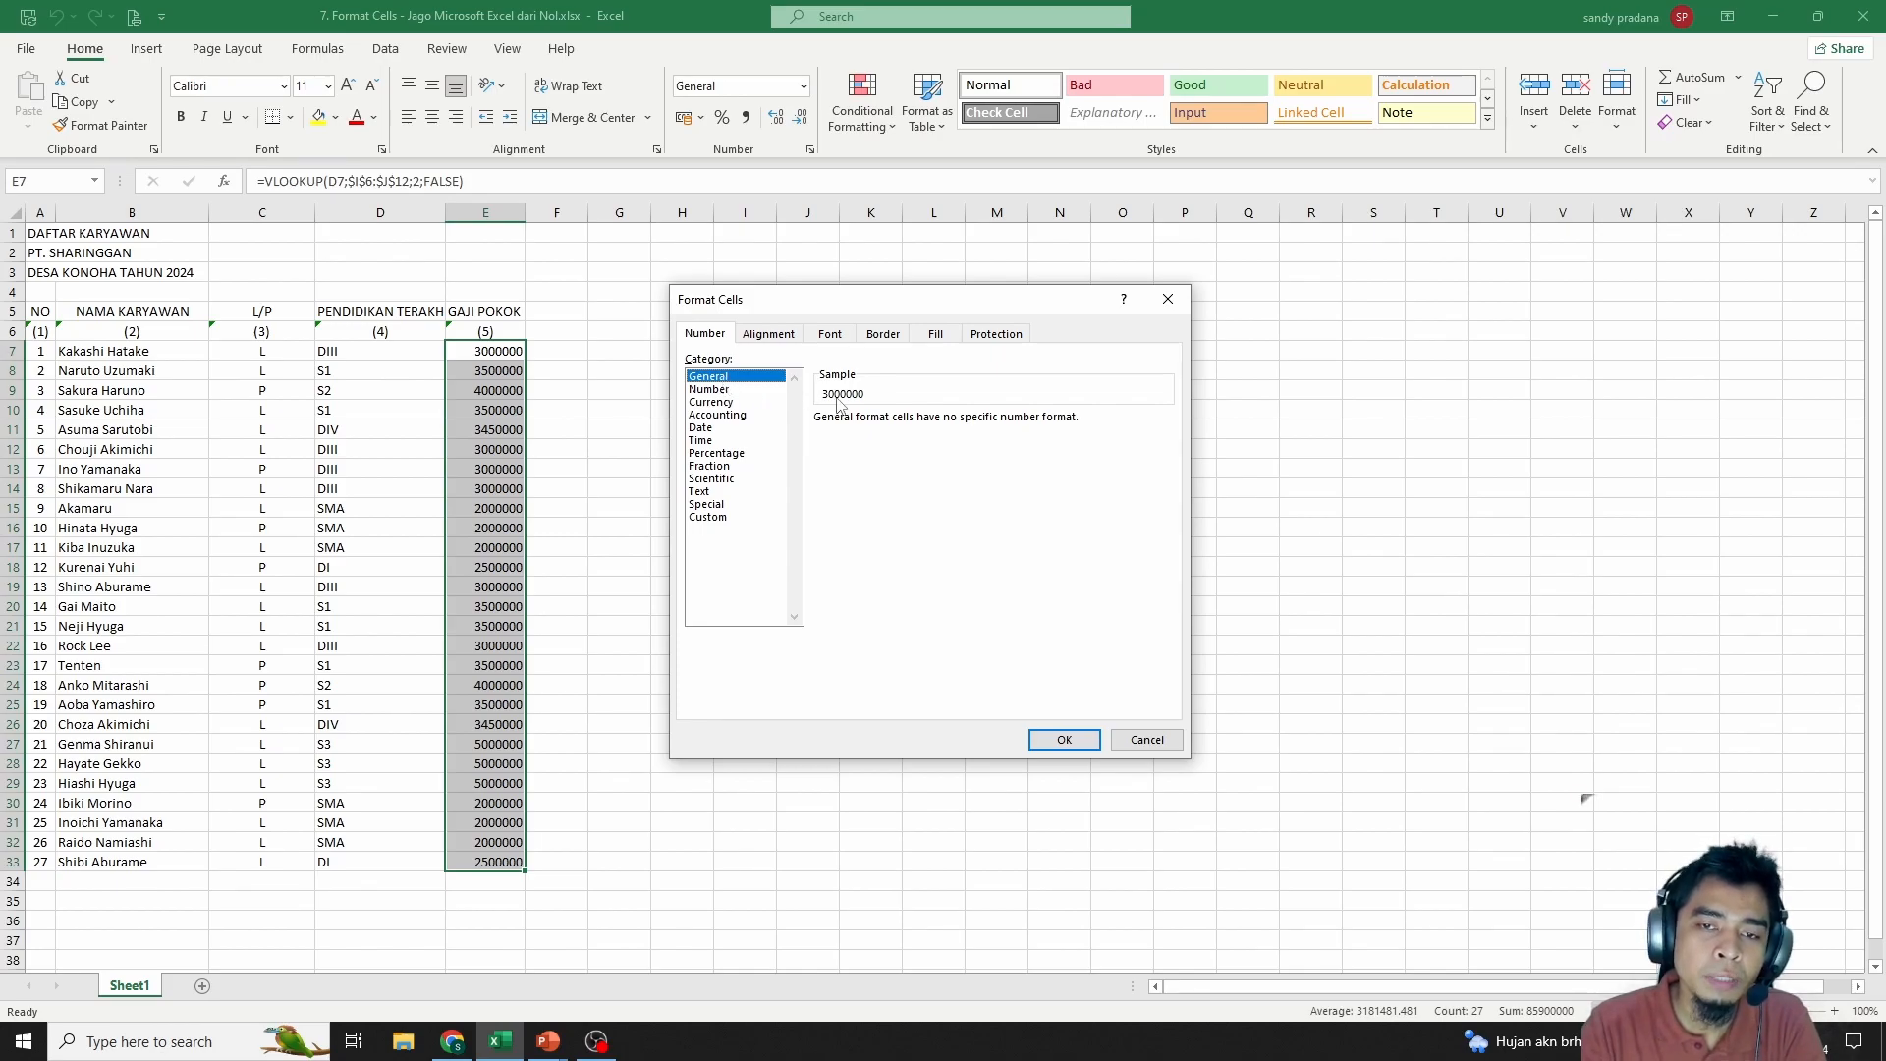
{"action": "left_click", "coordinate": [708, 390]}
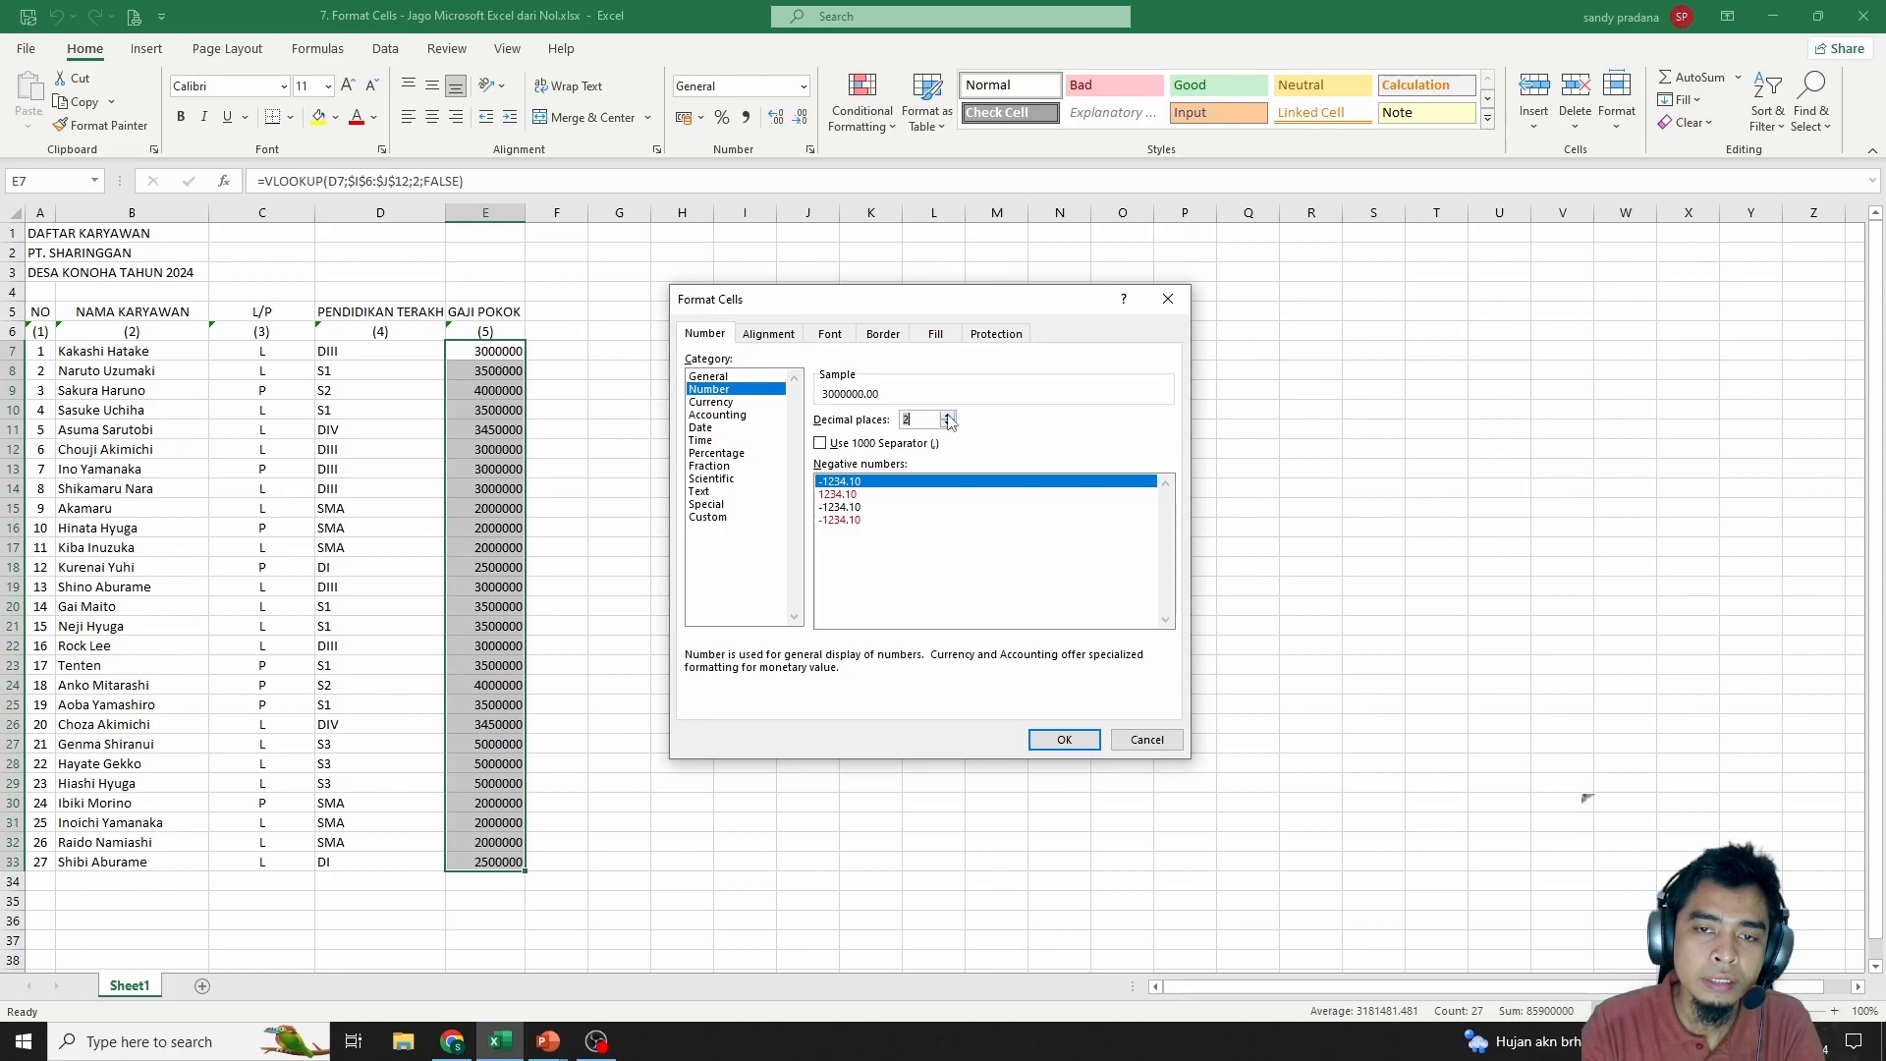
Set 0 decimal places and turn on the 1000 separator, previewing 3,000,000
{"action": "left_click", "coordinate": [949, 420]}
{"action": "left_click", "coordinate": [949, 420]}
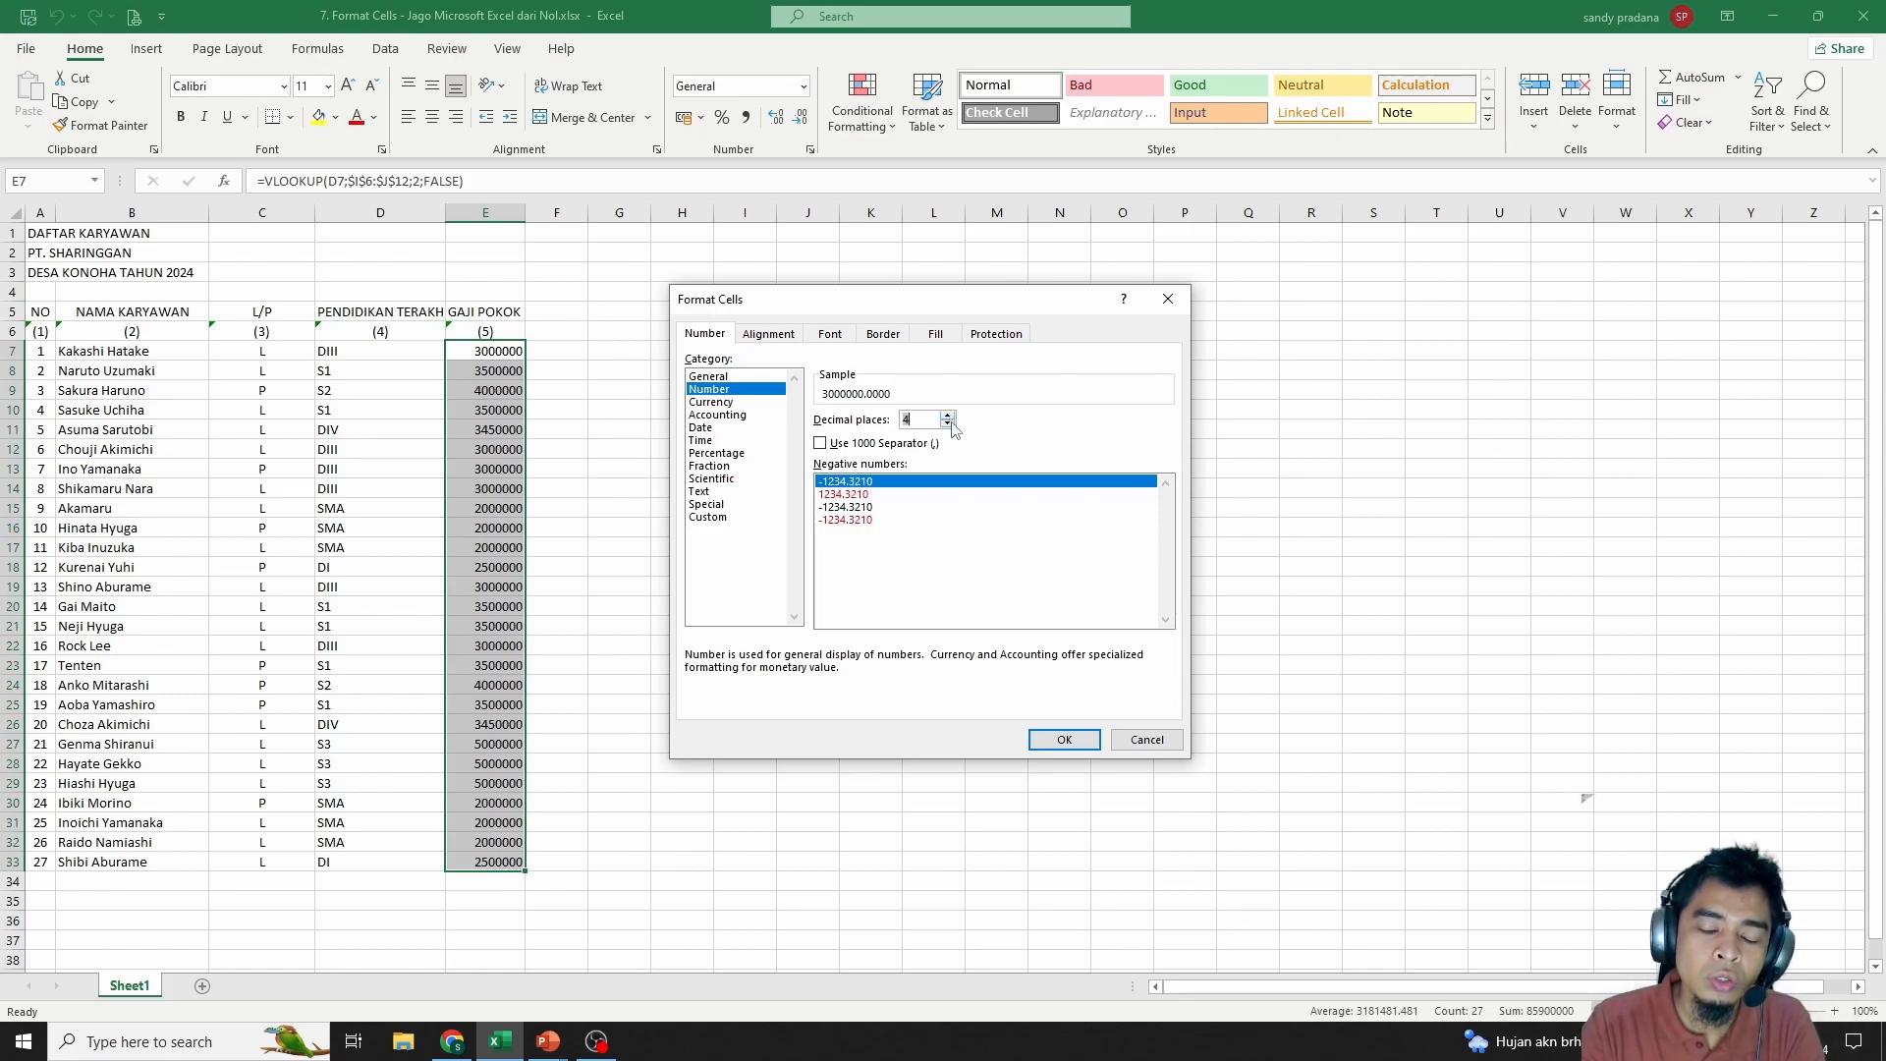
{"action": "left_click", "coordinate": [949, 426]}
{"action": "left_click", "coordinate": [949, 425]}
{"action": "left_click", "coordinate": [949, 426]}
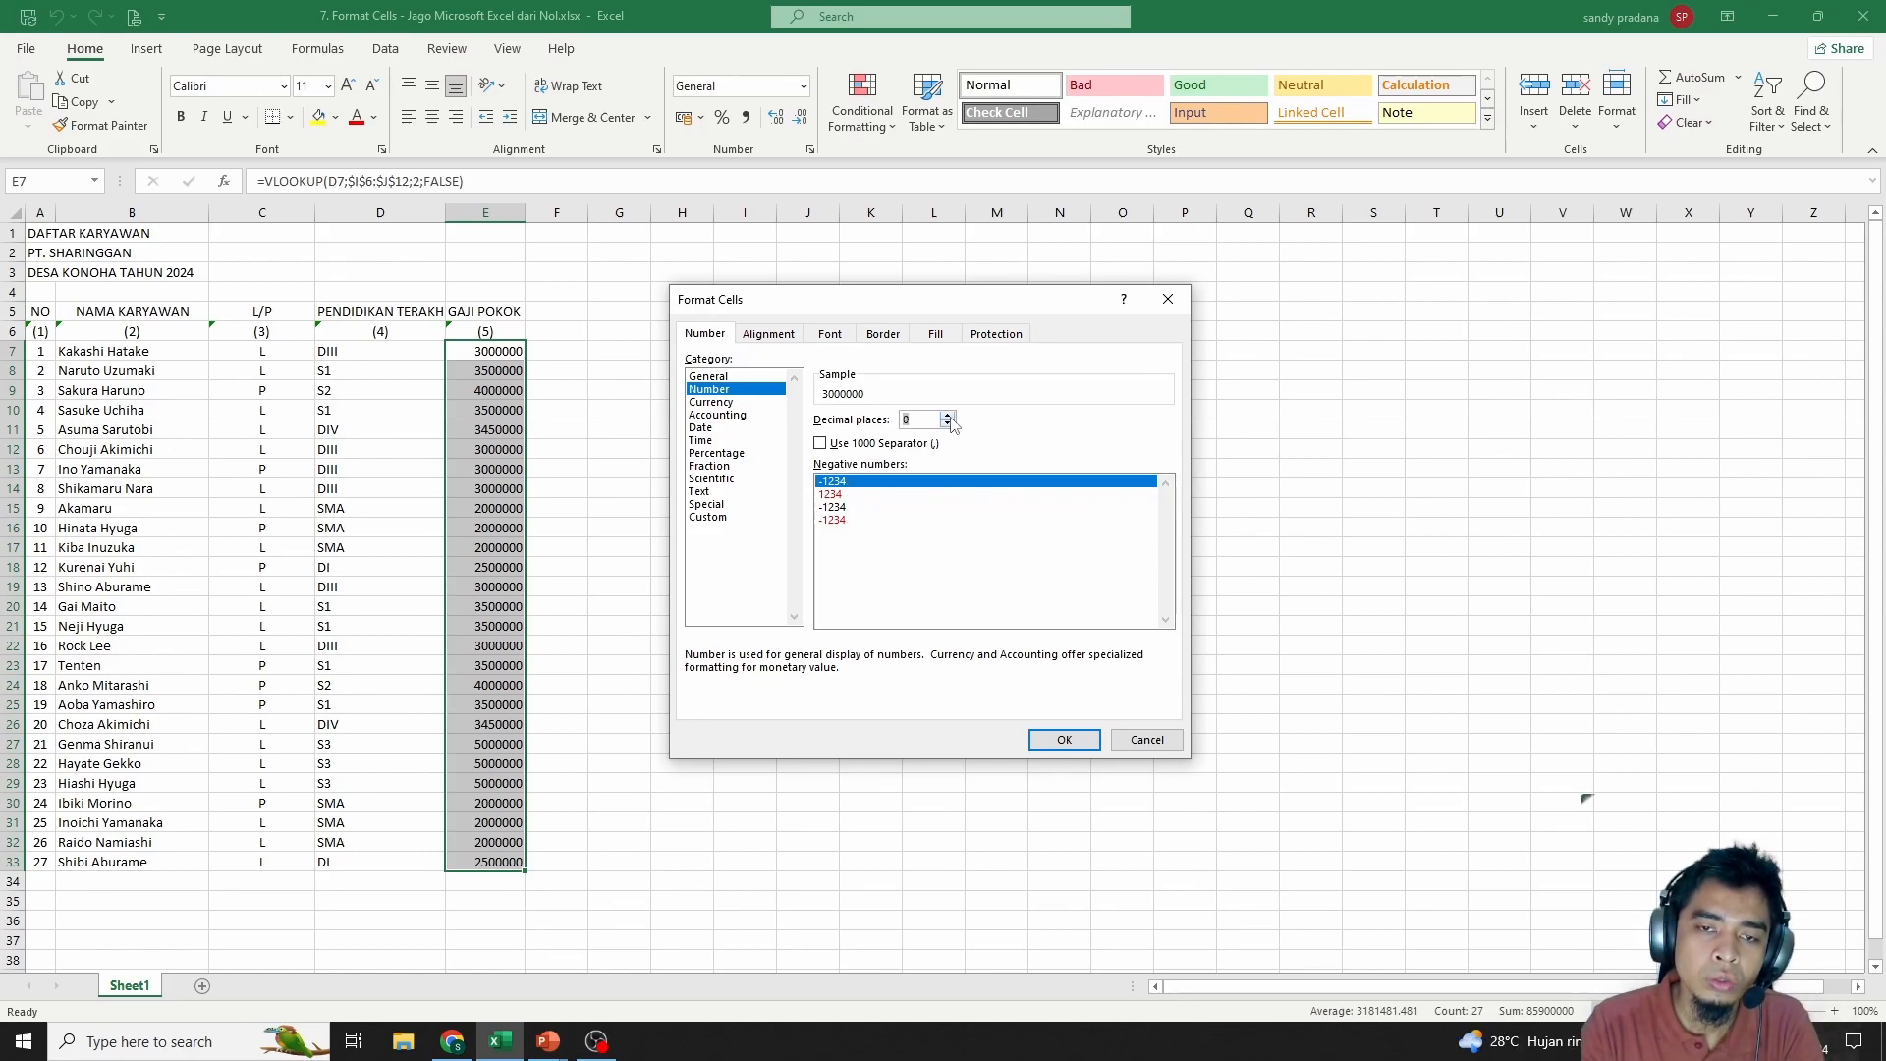
{"action": "left_click", "coordinate": [821, 444]}
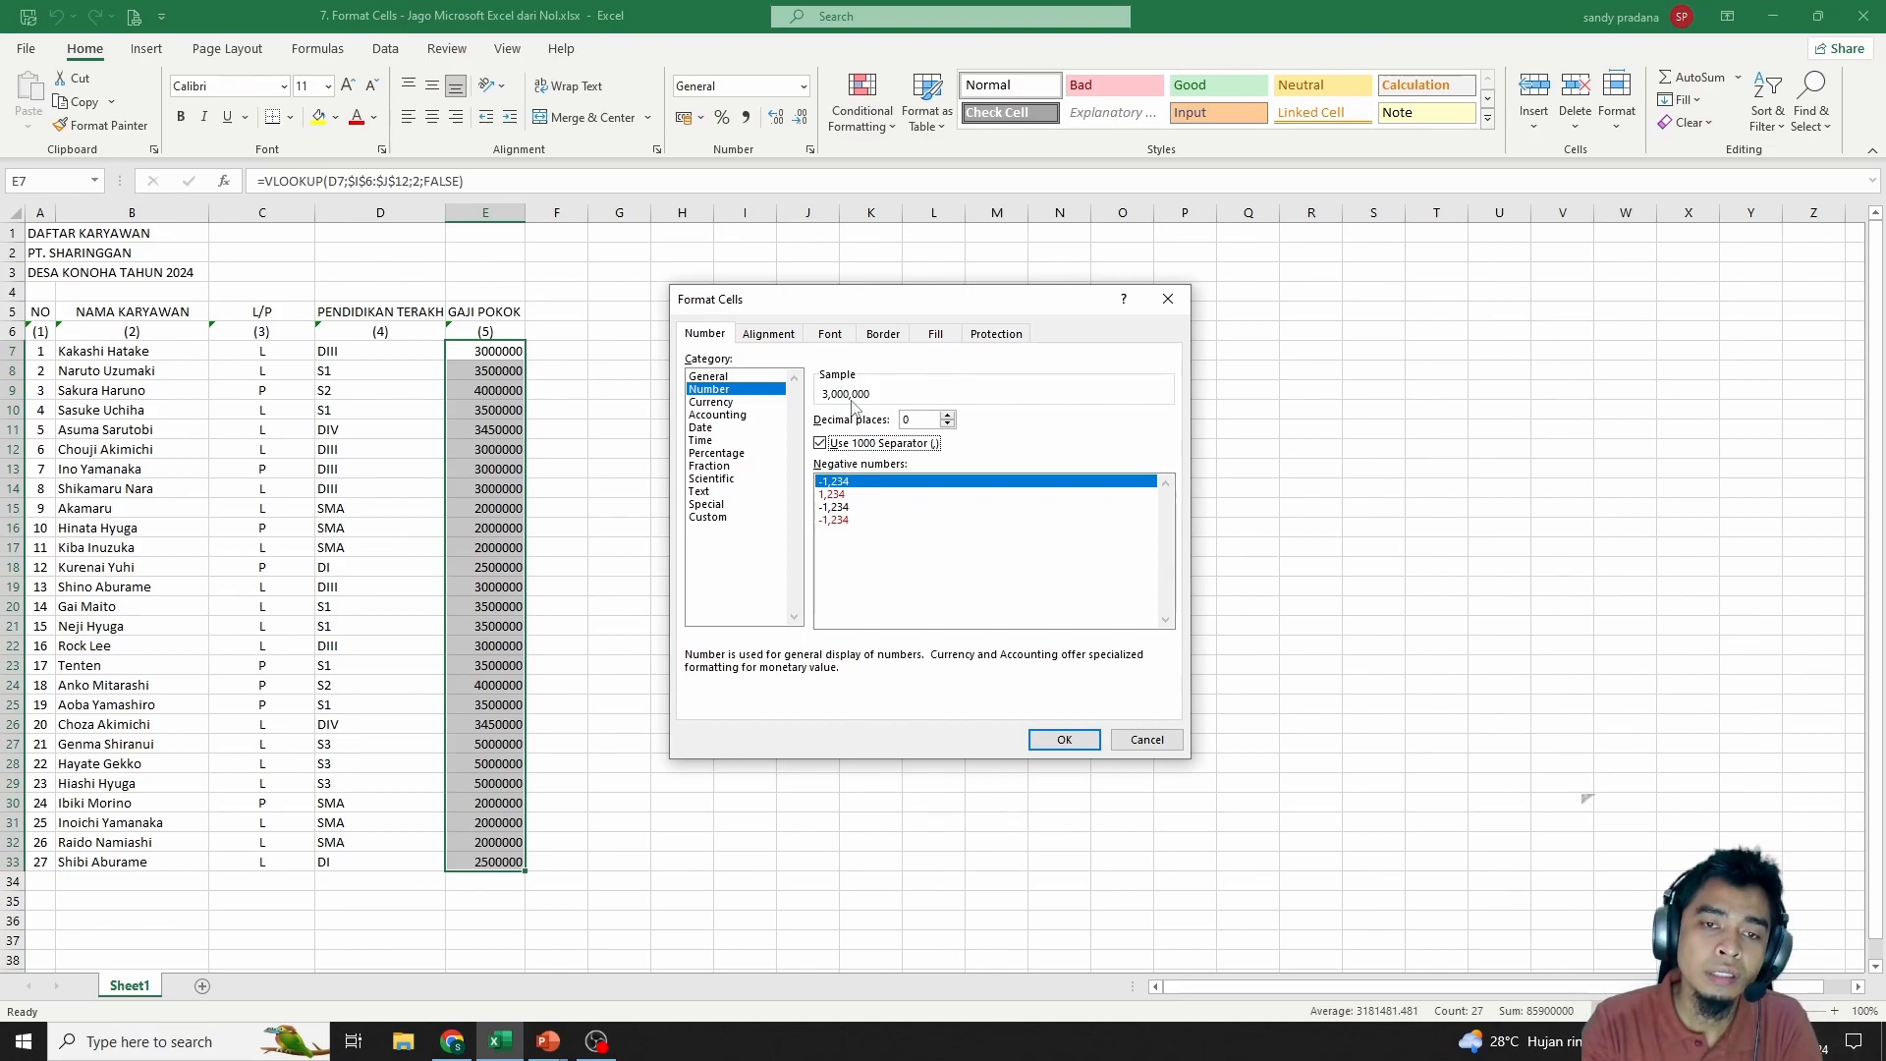
Switch the salaries to Currency with 0 decimals and the Rp symbol
{"action": "left_click", "coordinate": [710, 402]}
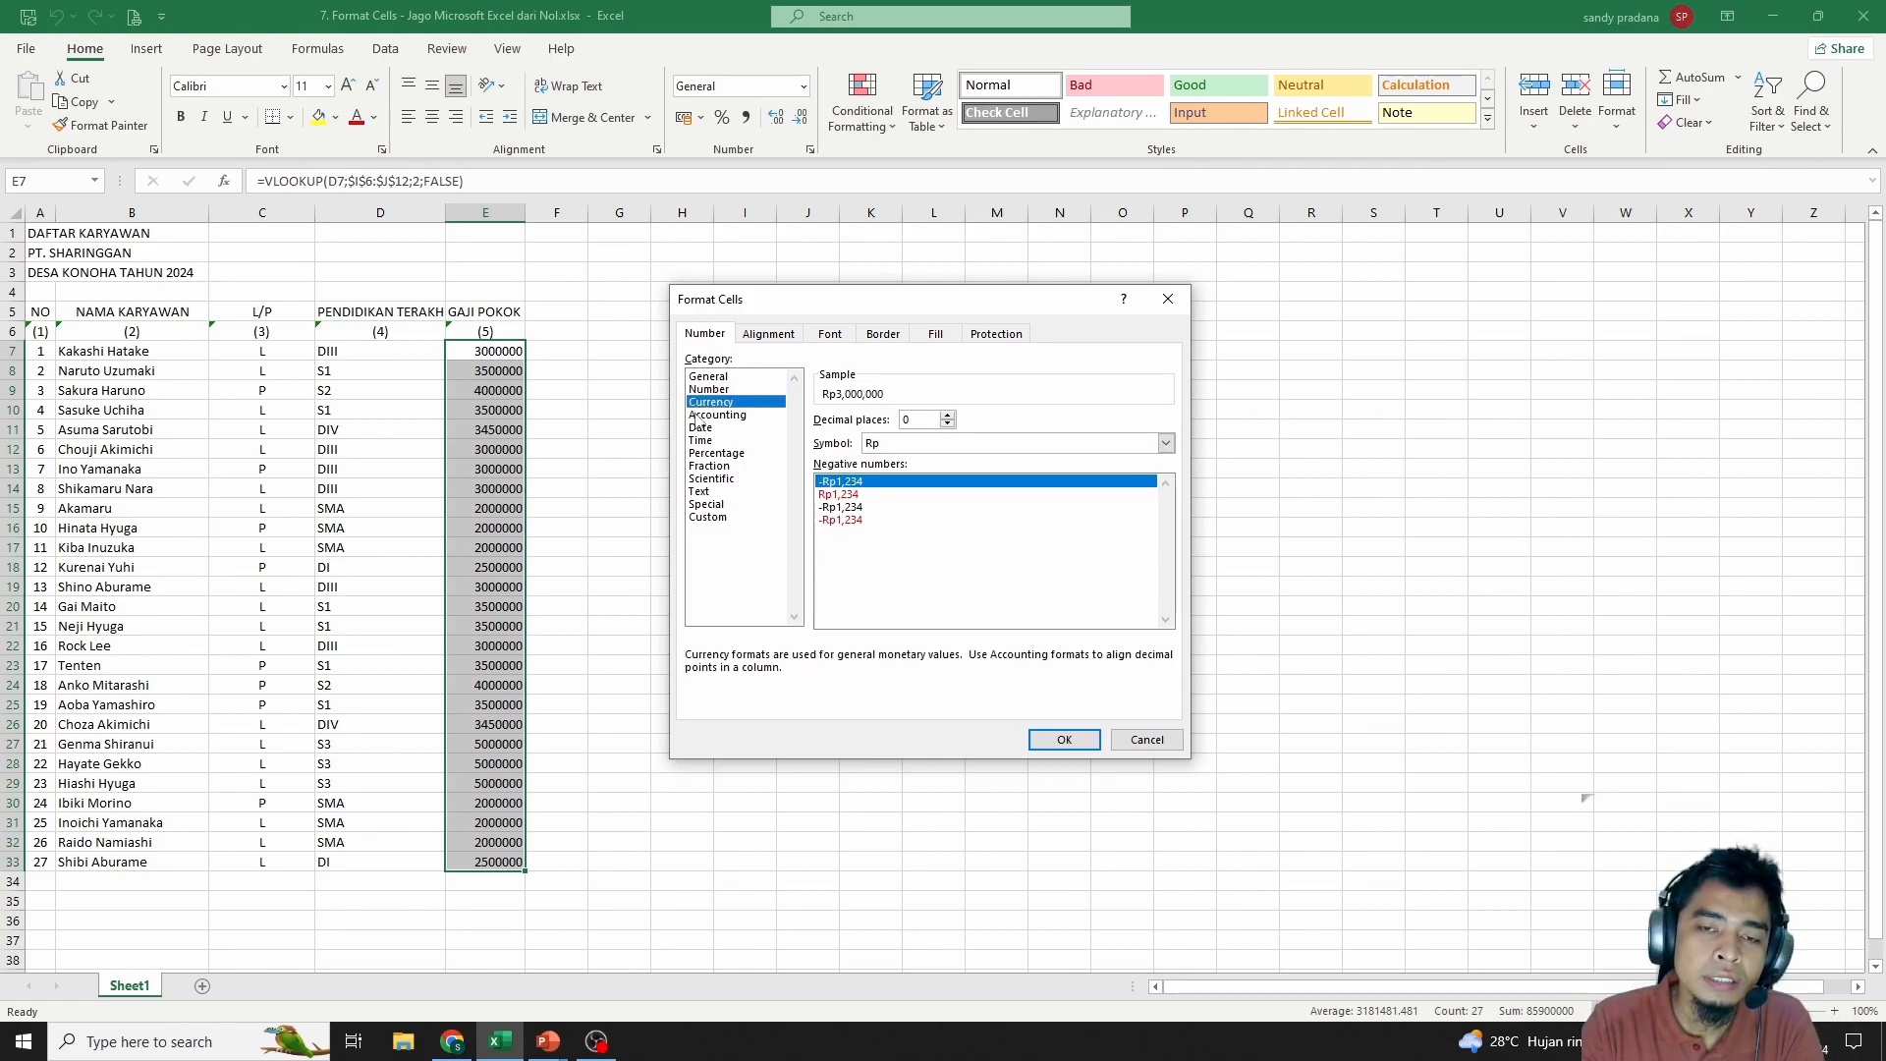
{"action": "left_click", "coordinate": [948, 423]}
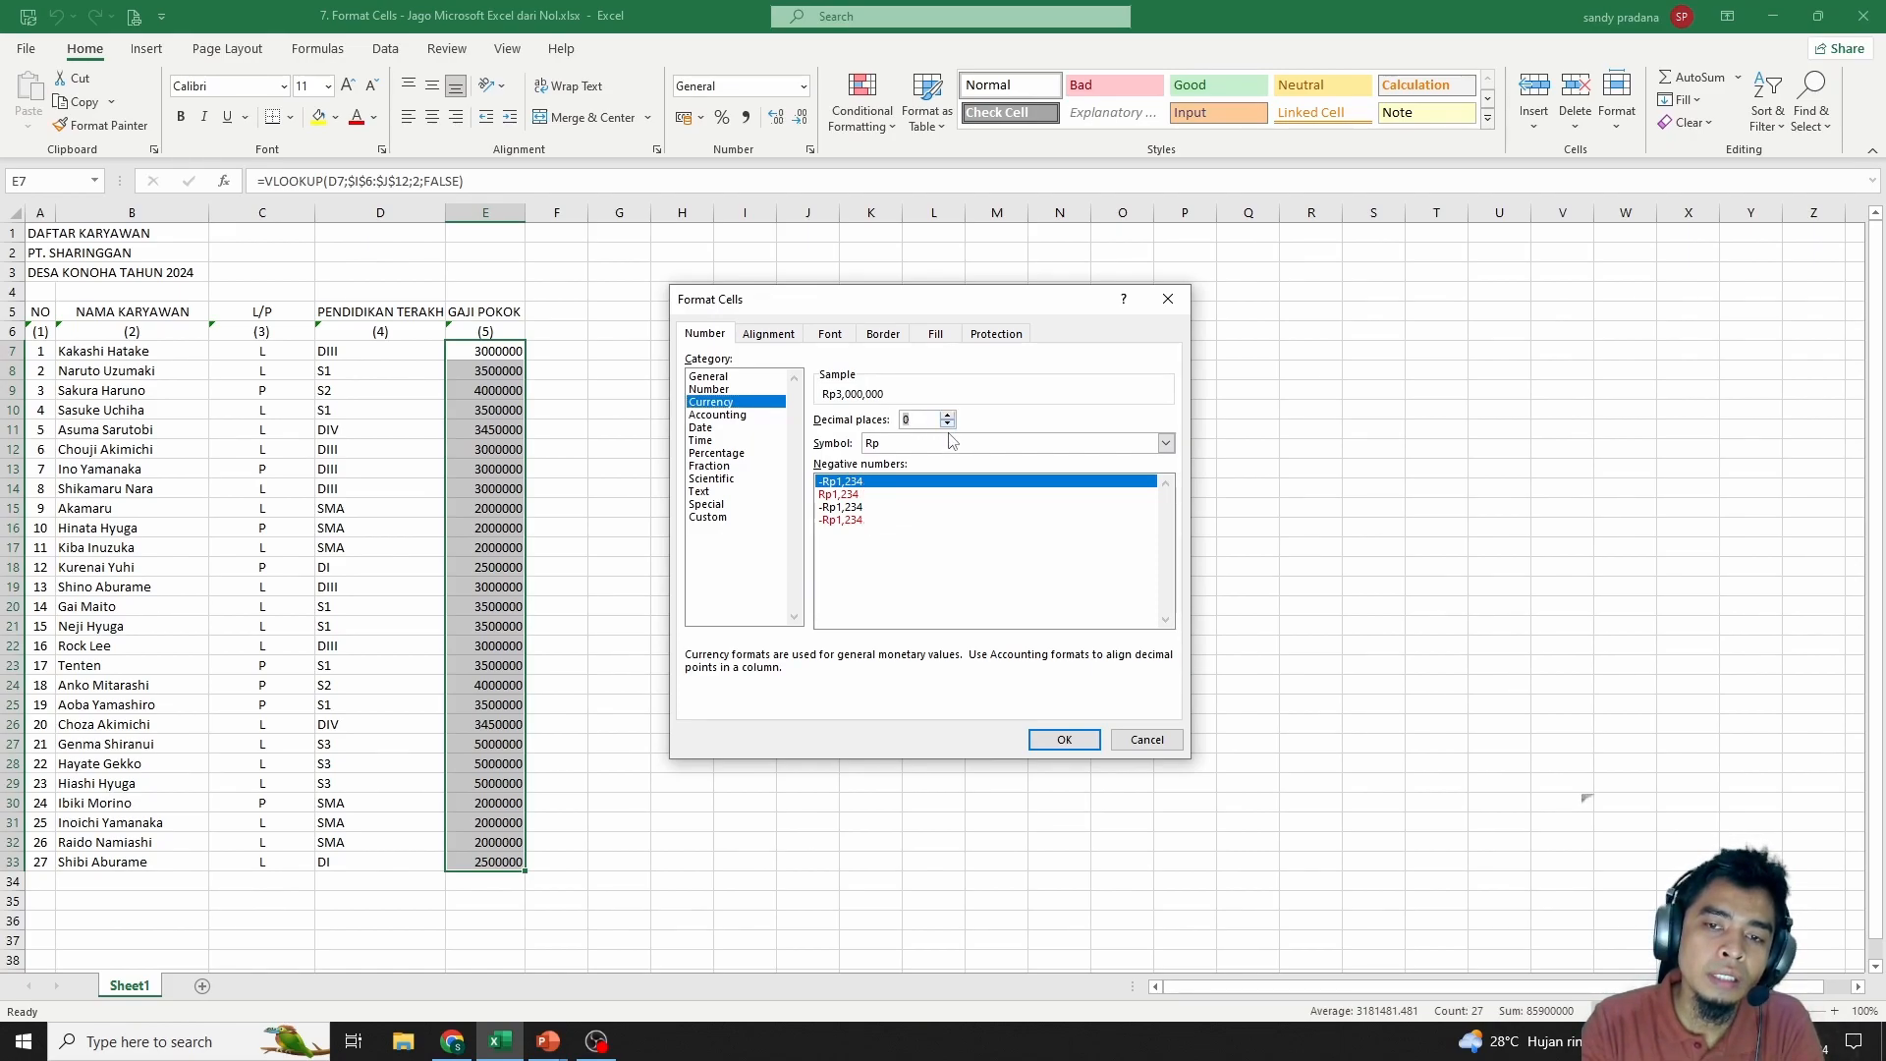
{"action": "left_click", "coordinate": [949, 443]}
{"action": "scroll", "coordinate": [903, 567], "scroll_direction": "down", "scroll_amount": 5}
{"action": "scroll", "coordinate": [903, 566], "scroll_direction": "up", "scroll_amount": 6}
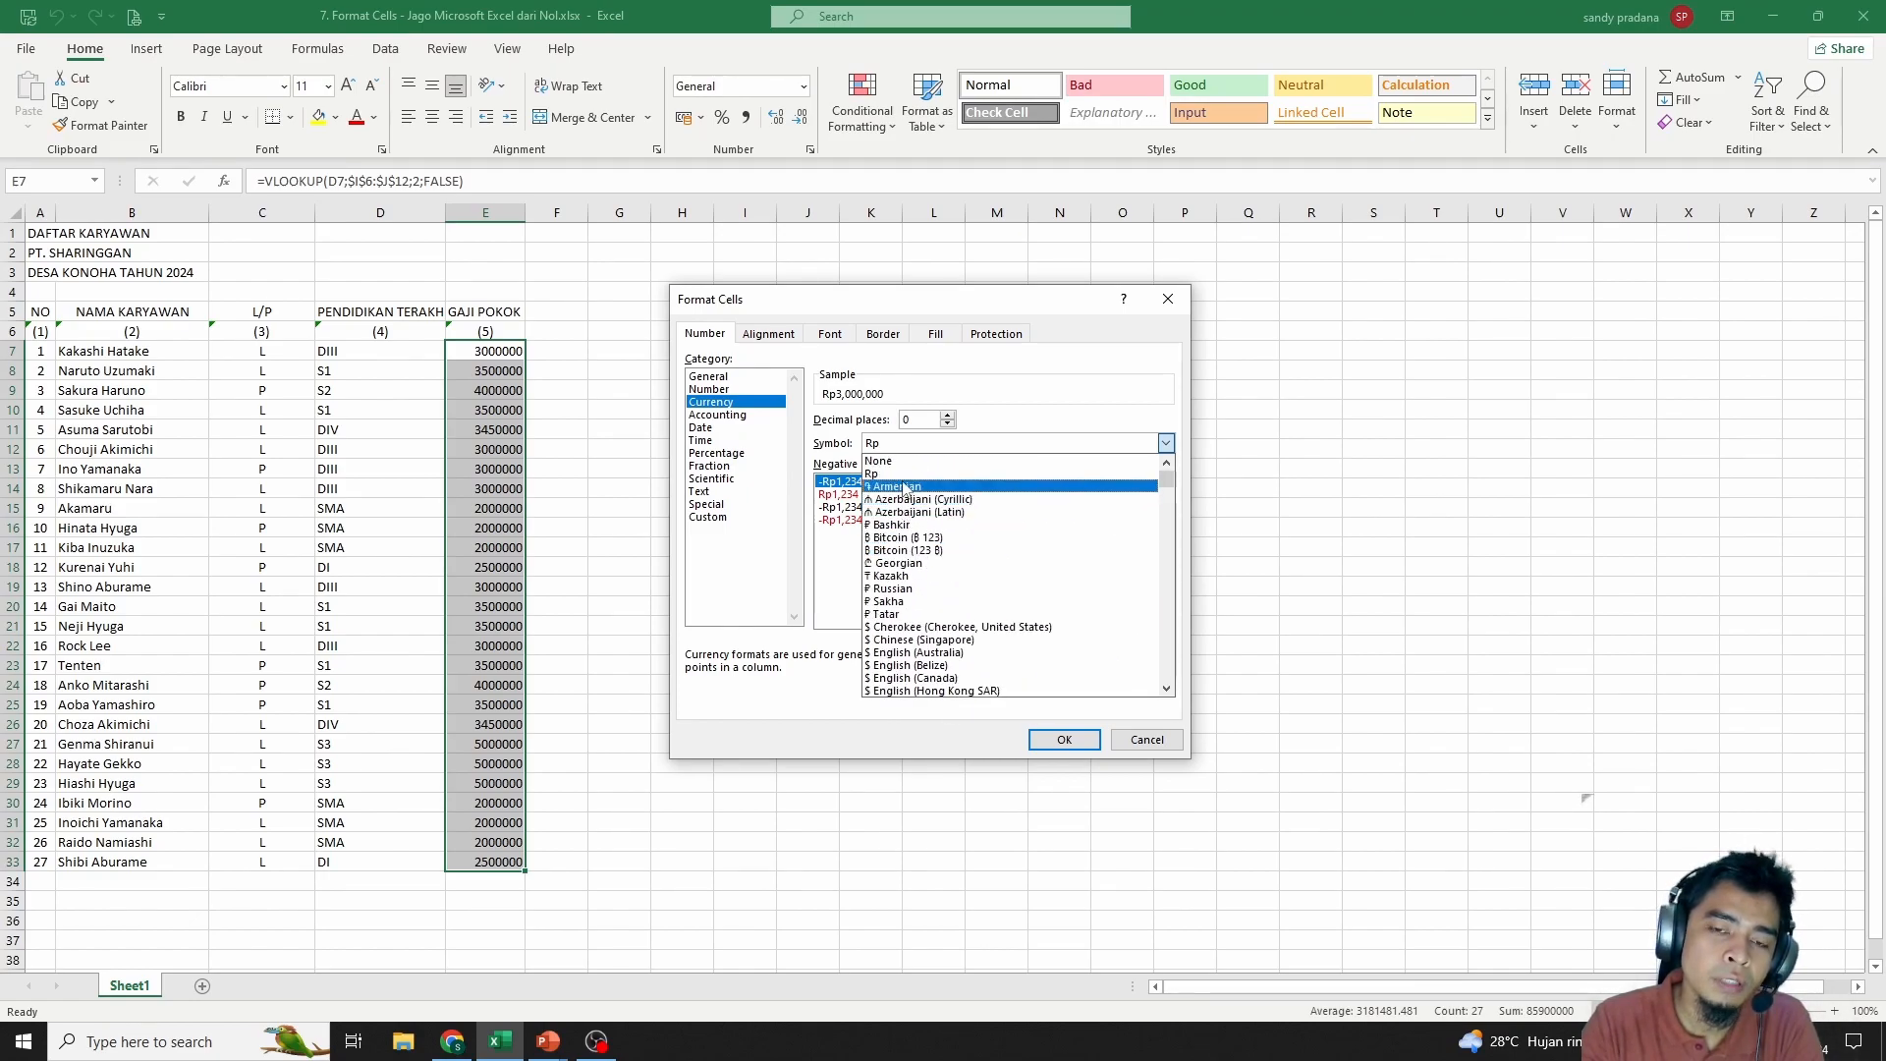
{"action": "left_click", "coordinate": [904, 475]}
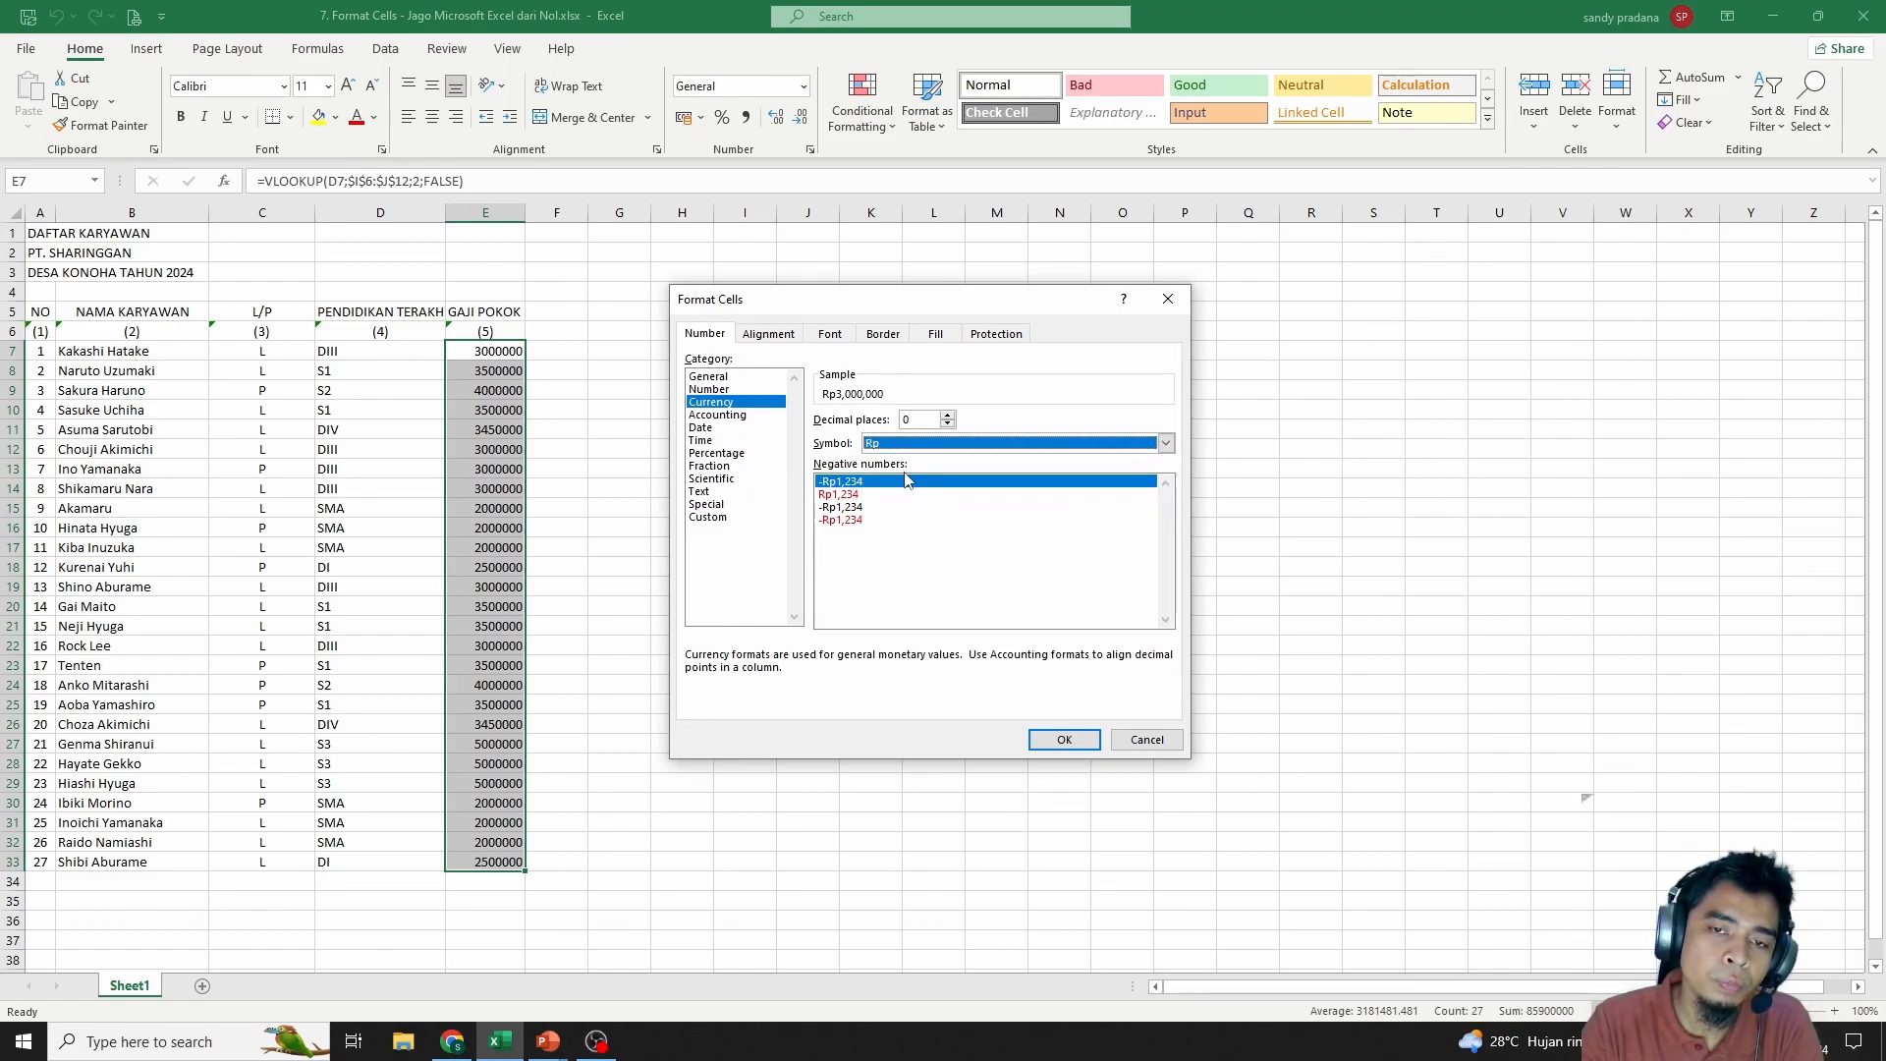
Compare Accounting and Percentage, then apply Currency with Rp and 0 decimals
{"action": "left_click", "coordinate": [717, 415]}
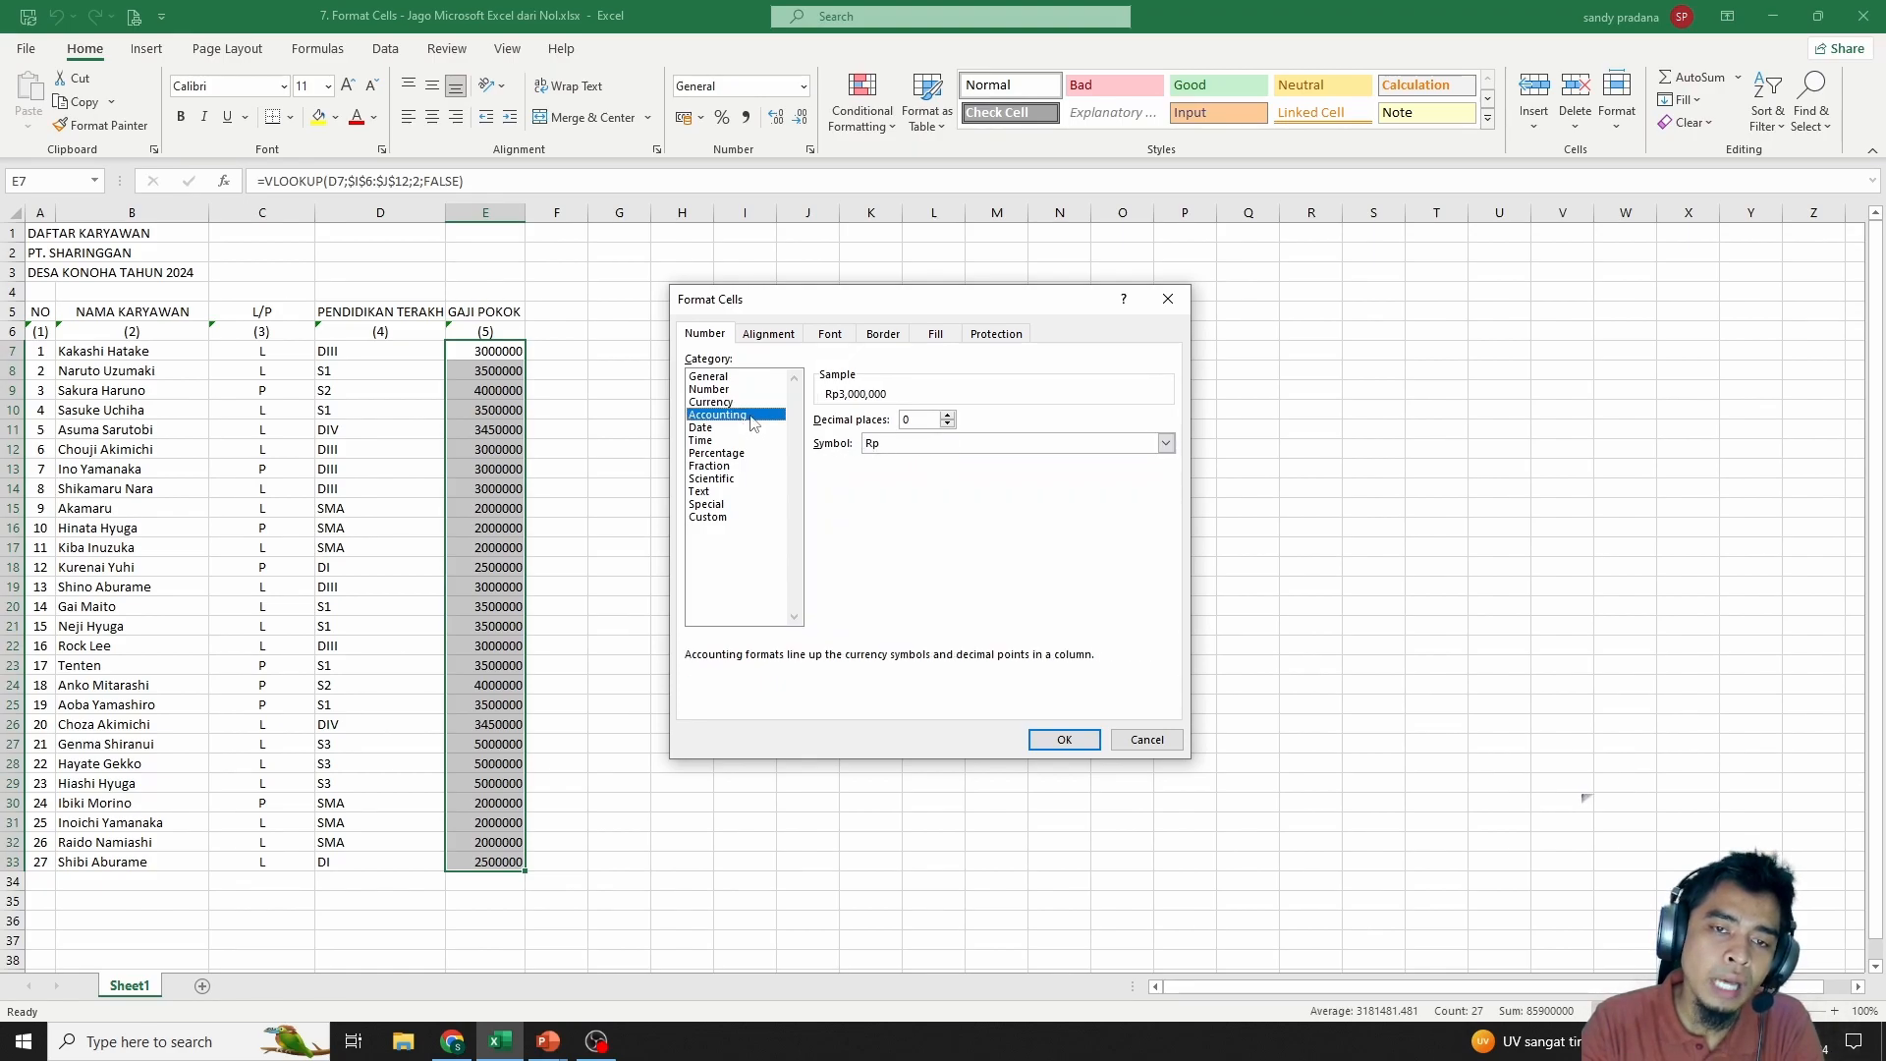
{"action": "left_click", "coordinate": [722, 401]}
{"action": "left_click", "coordinate": [727, 414]}
{"action": "left_click", "coordinate": [731, 404]}
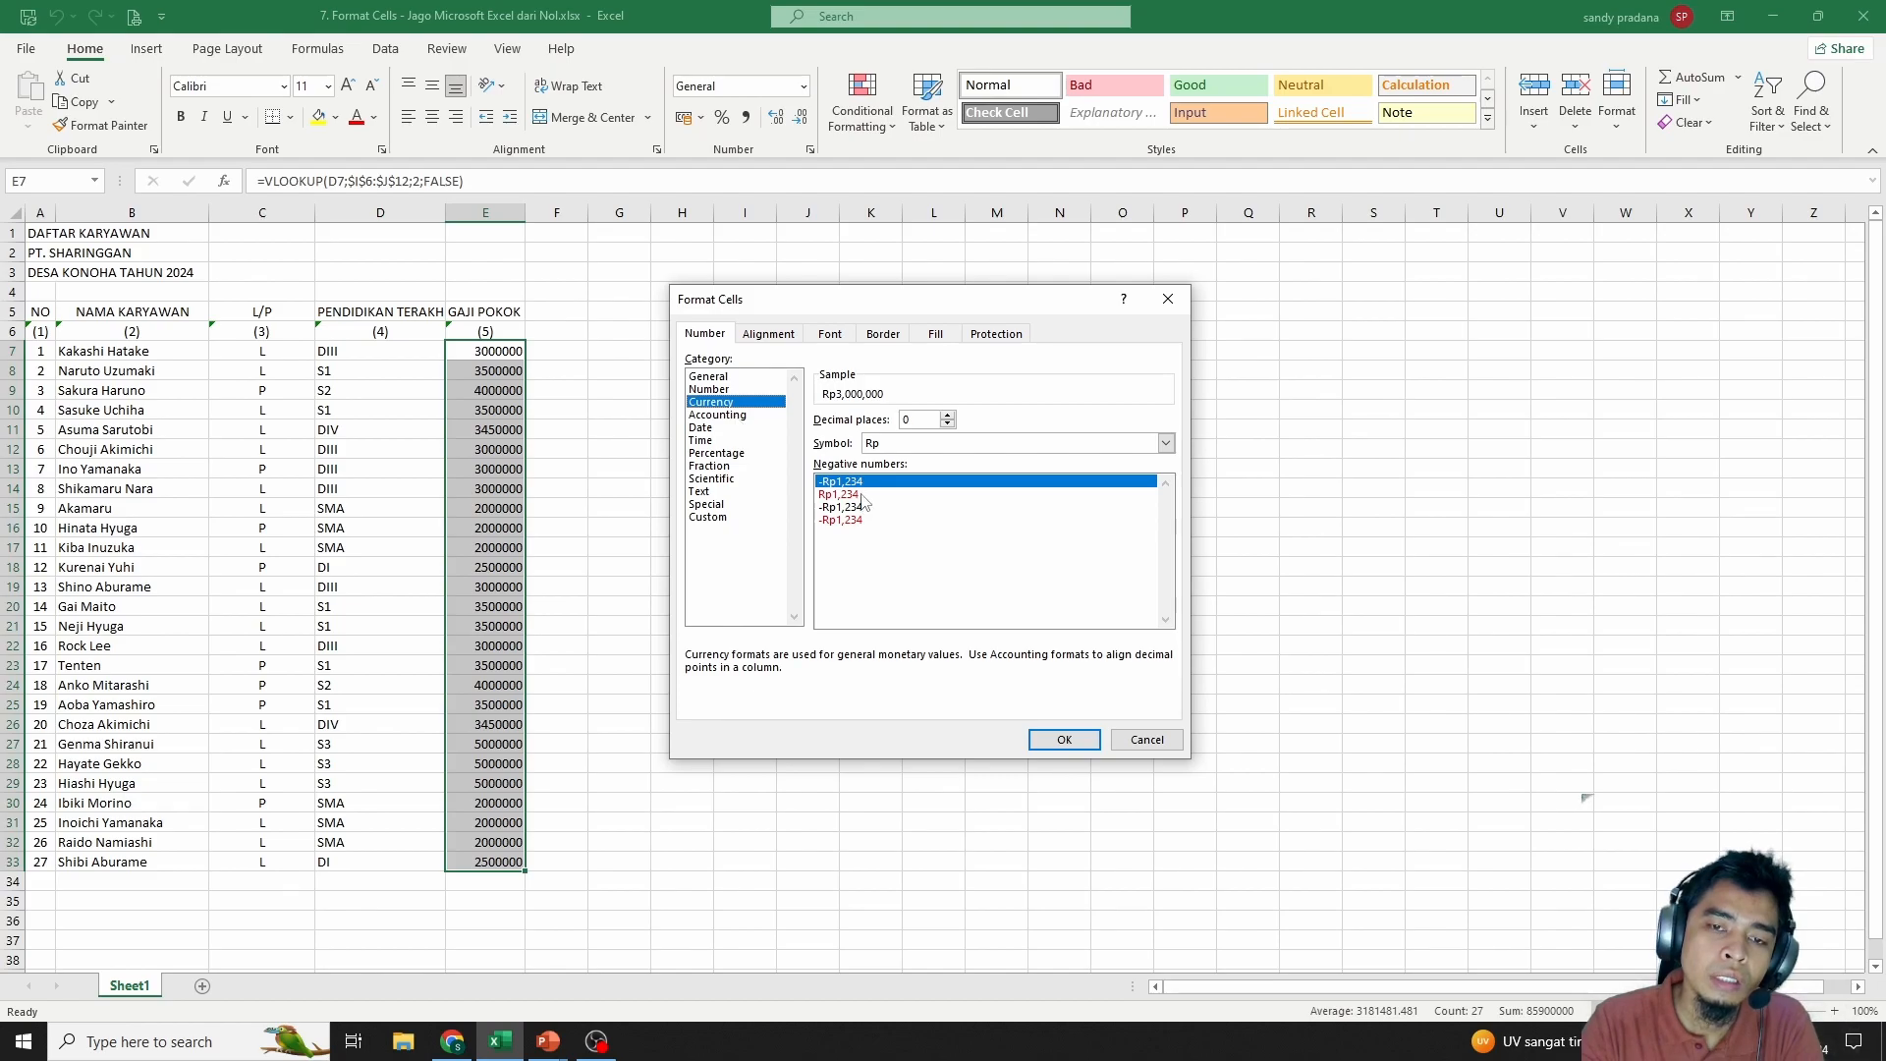
{"action": "left_click", "coordinate": [739, 453]}
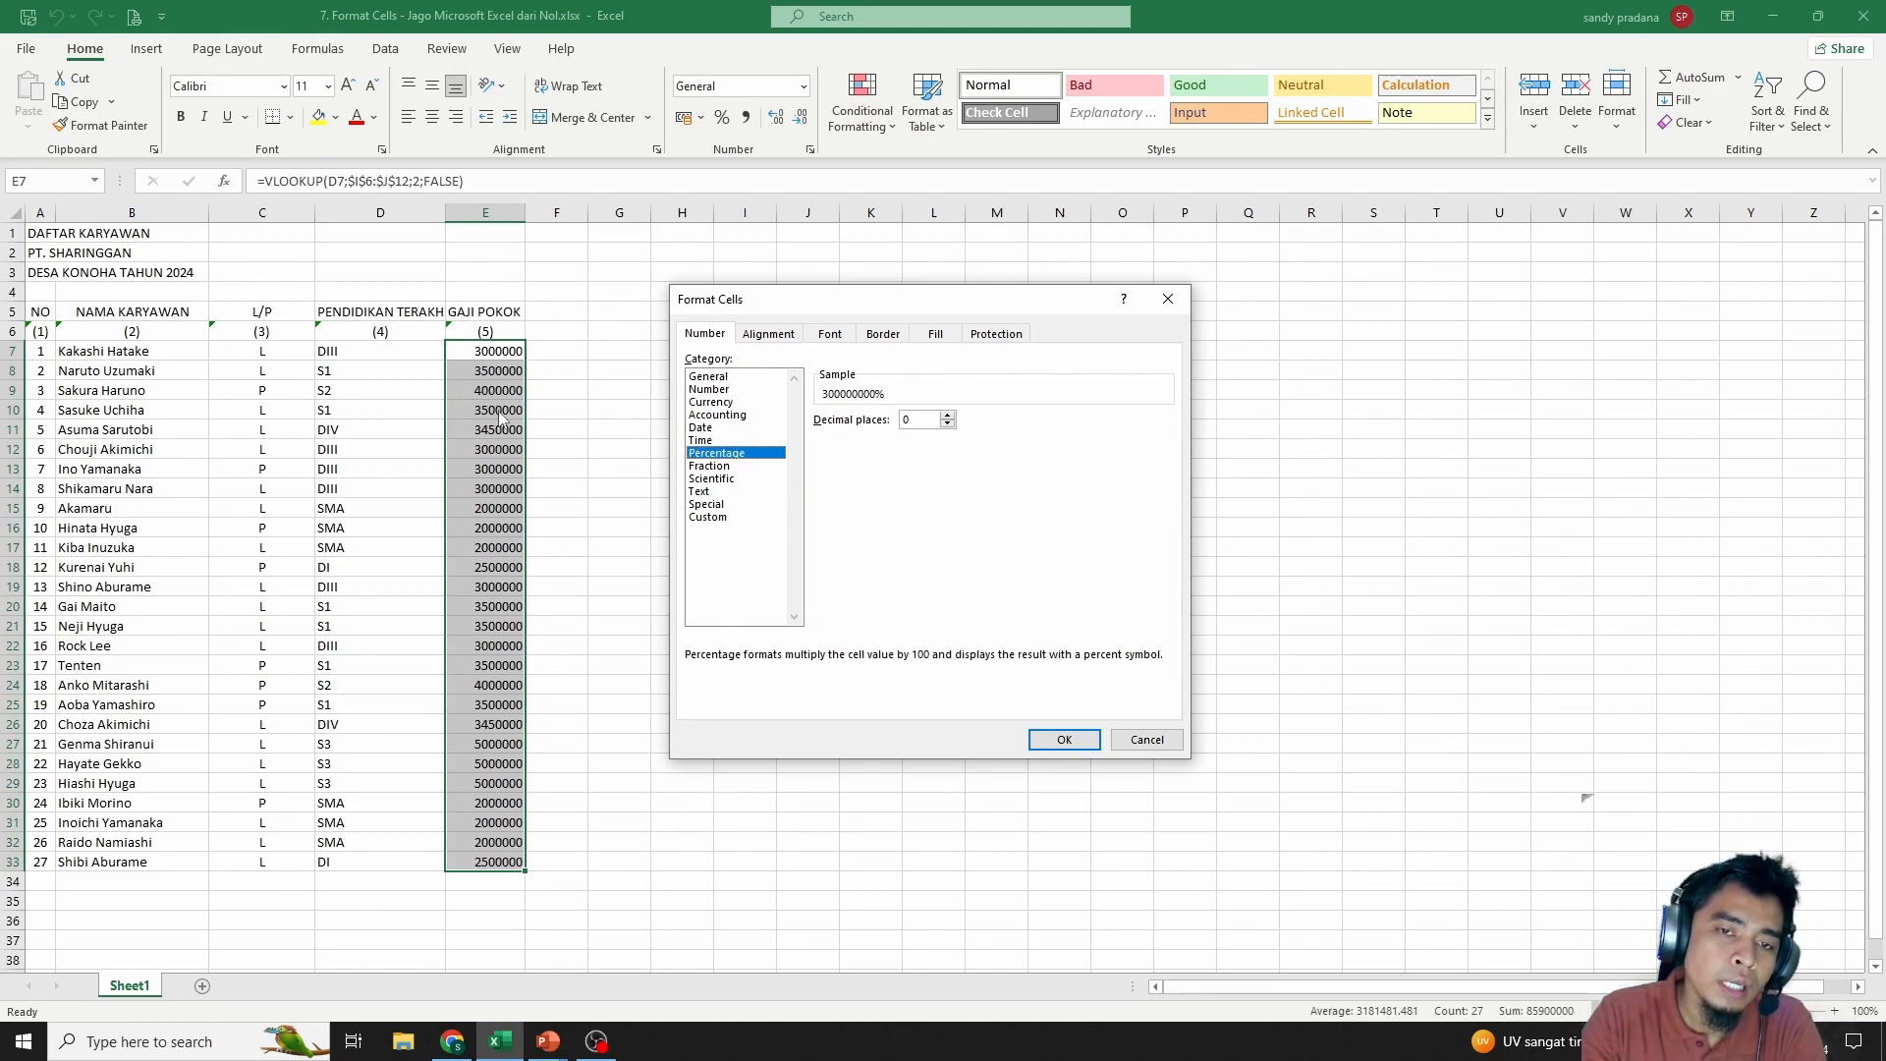
{"action": "left_click", "coordinate": [712, 403]}
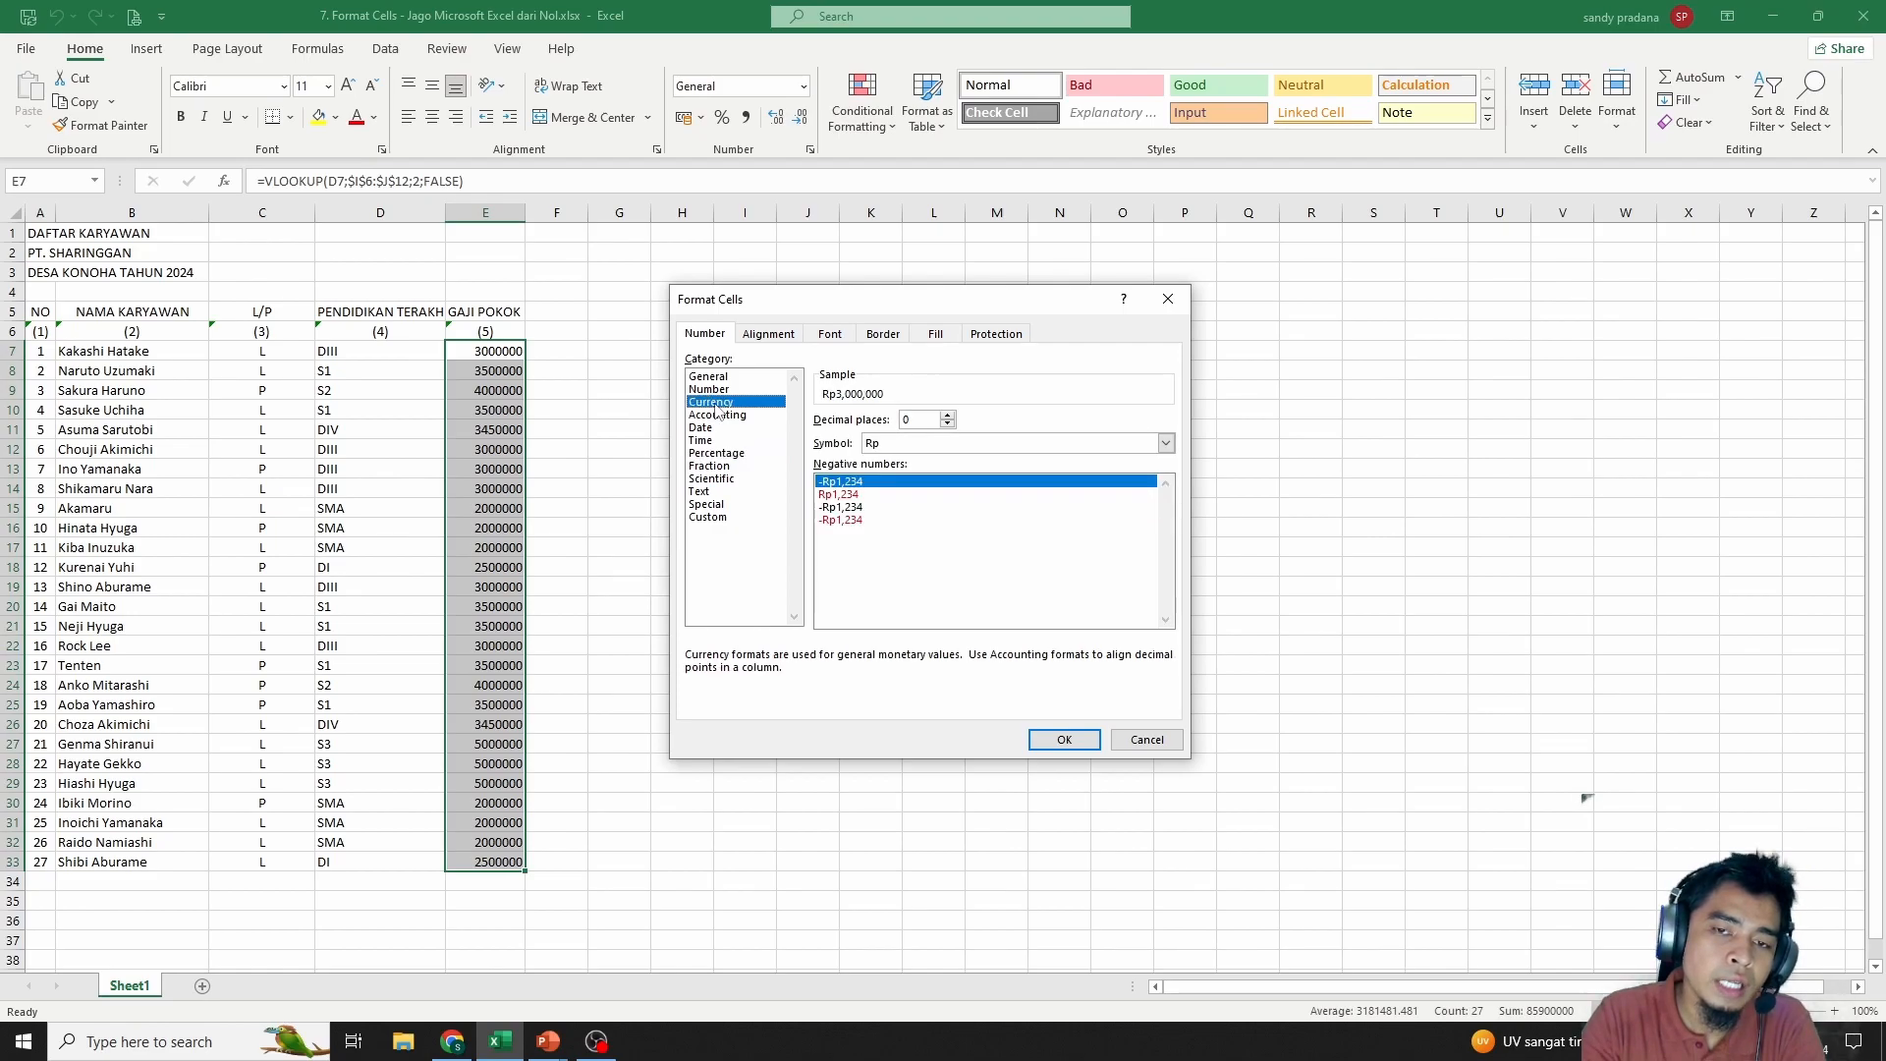
{"action": "left_click", "coordinate": [951, 445]}
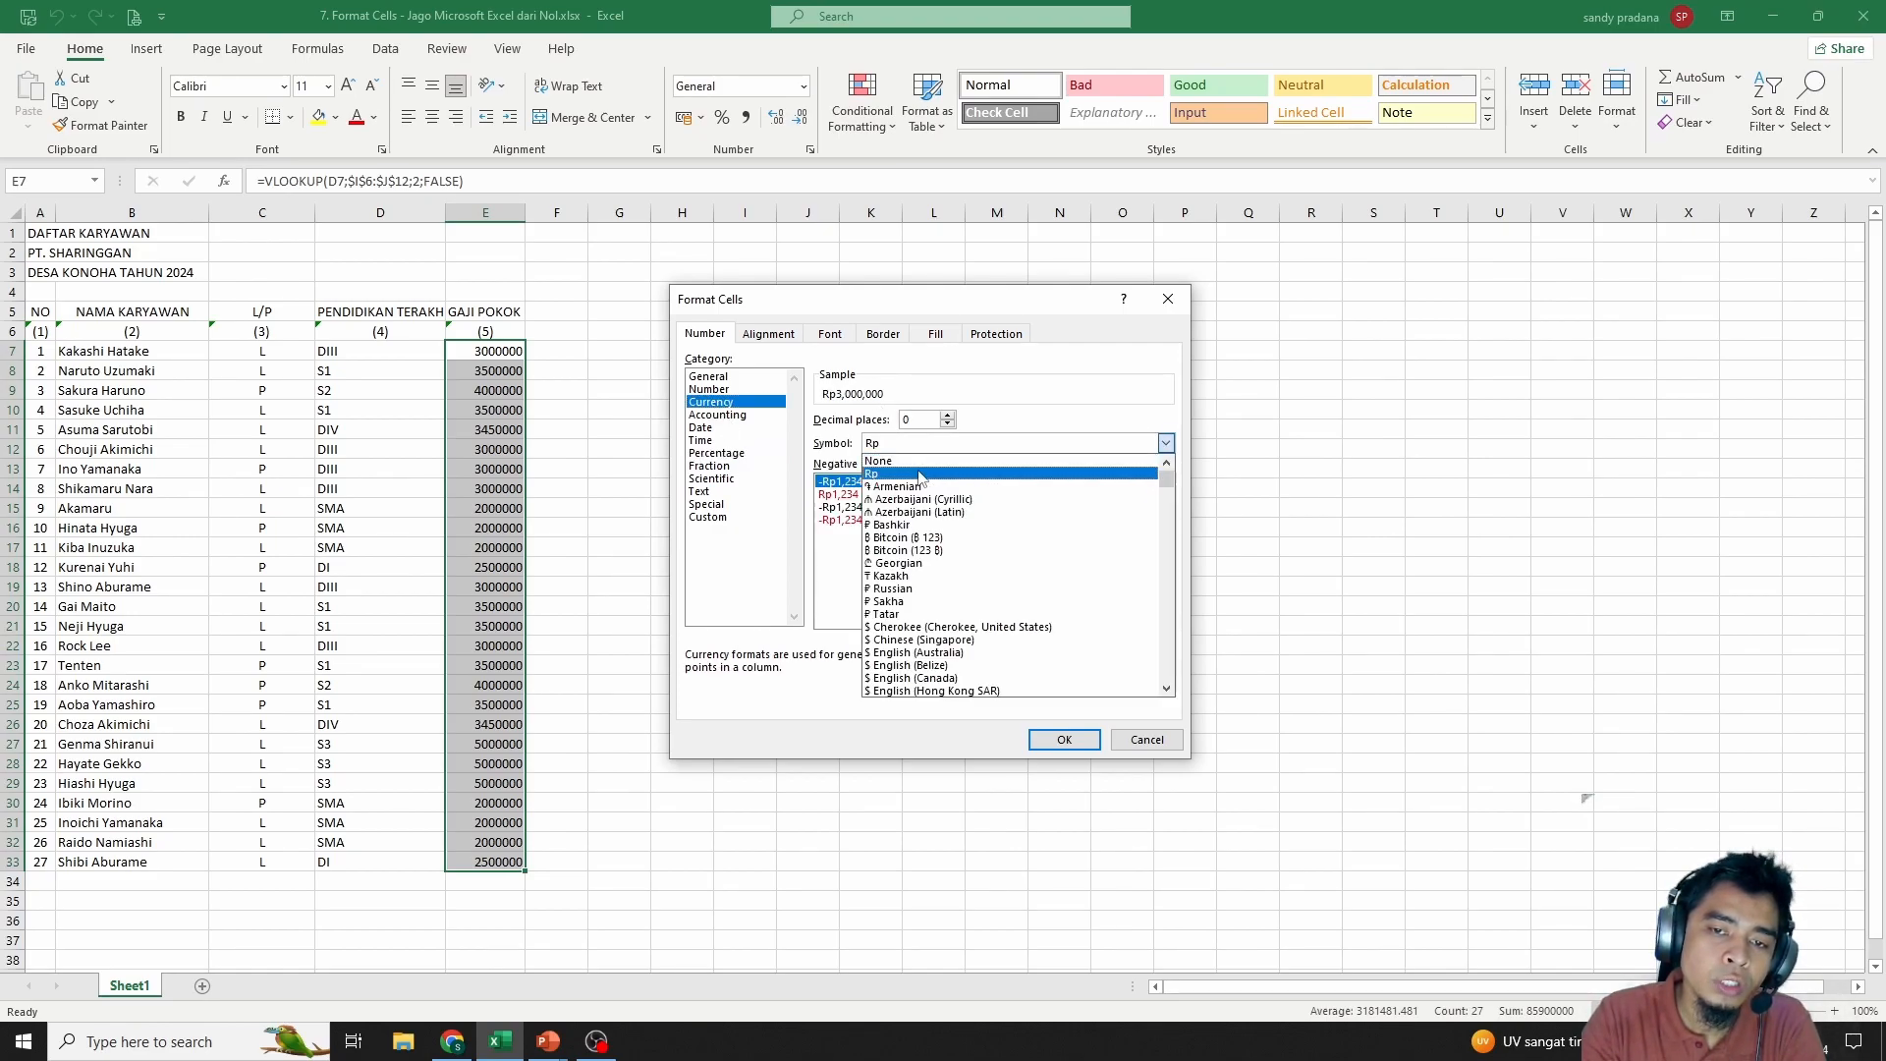
{"action": "left_click", "coordinate": [920, 474]}
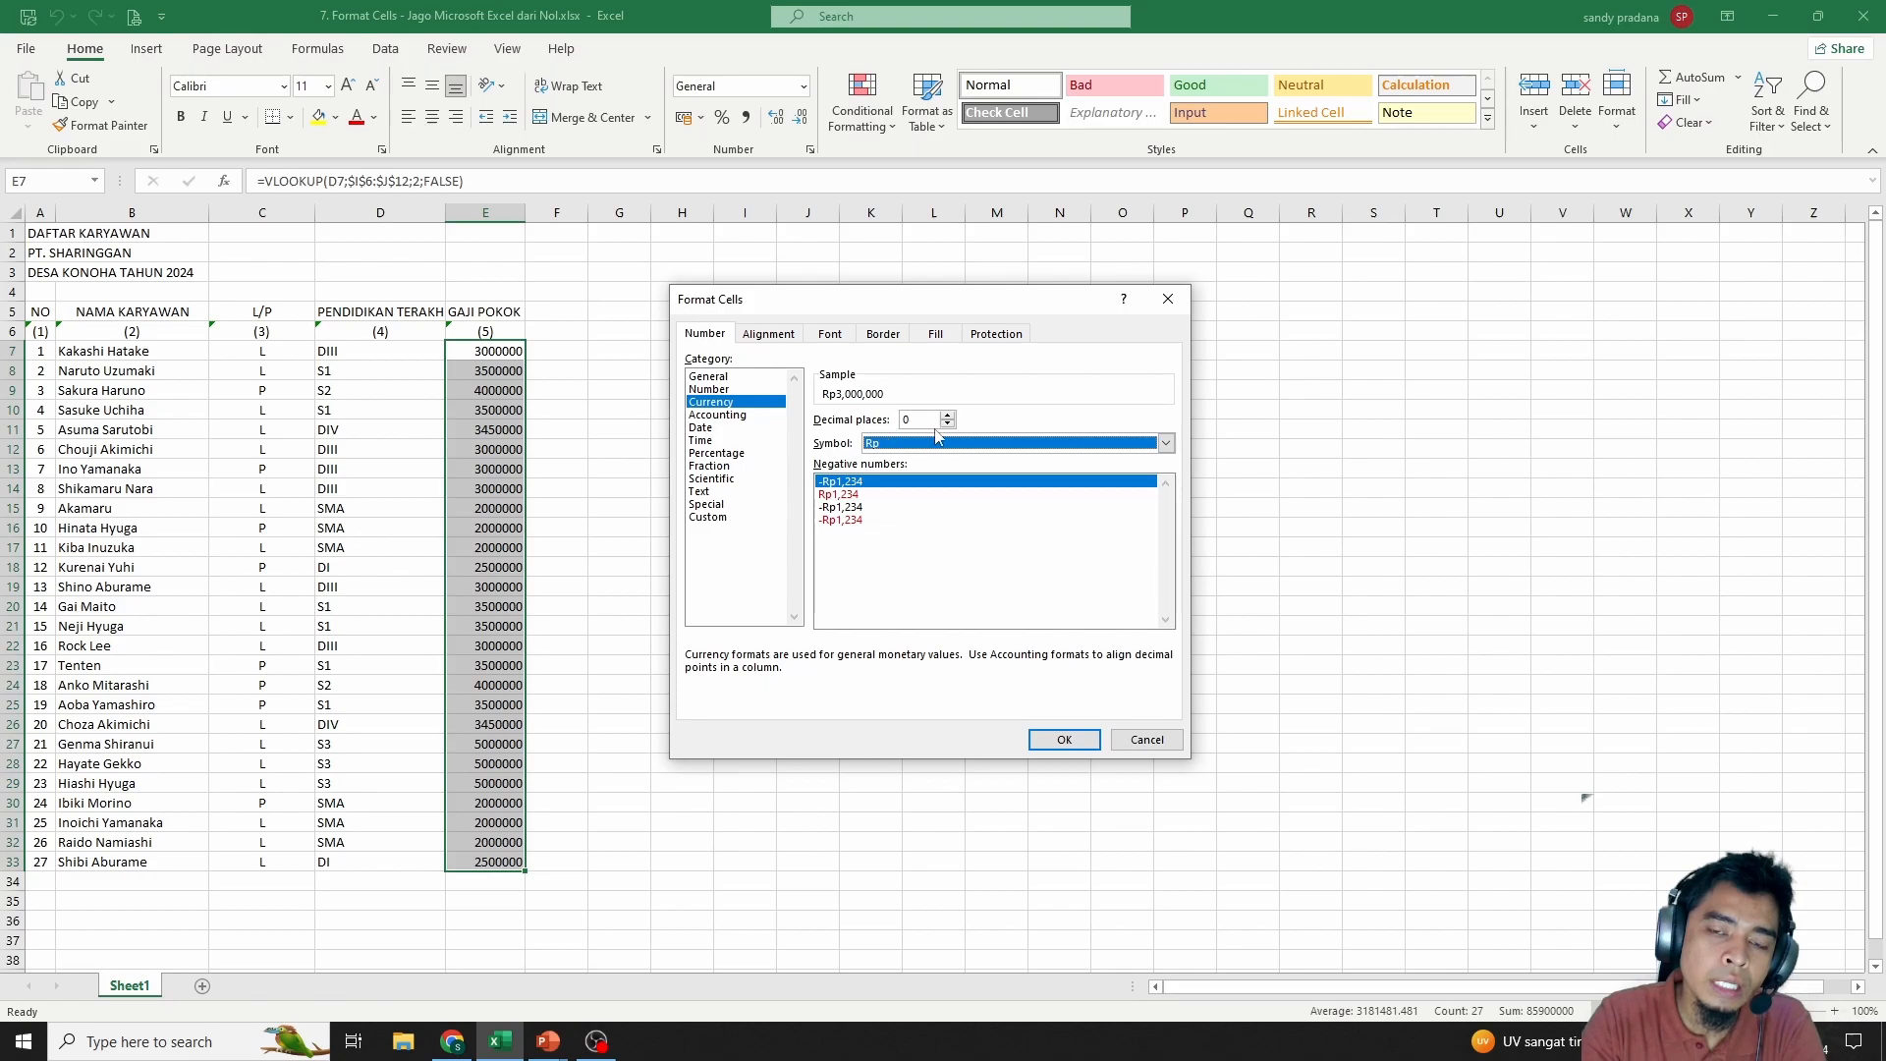
{"action": "left_click", "coordinate": [947, 425]}
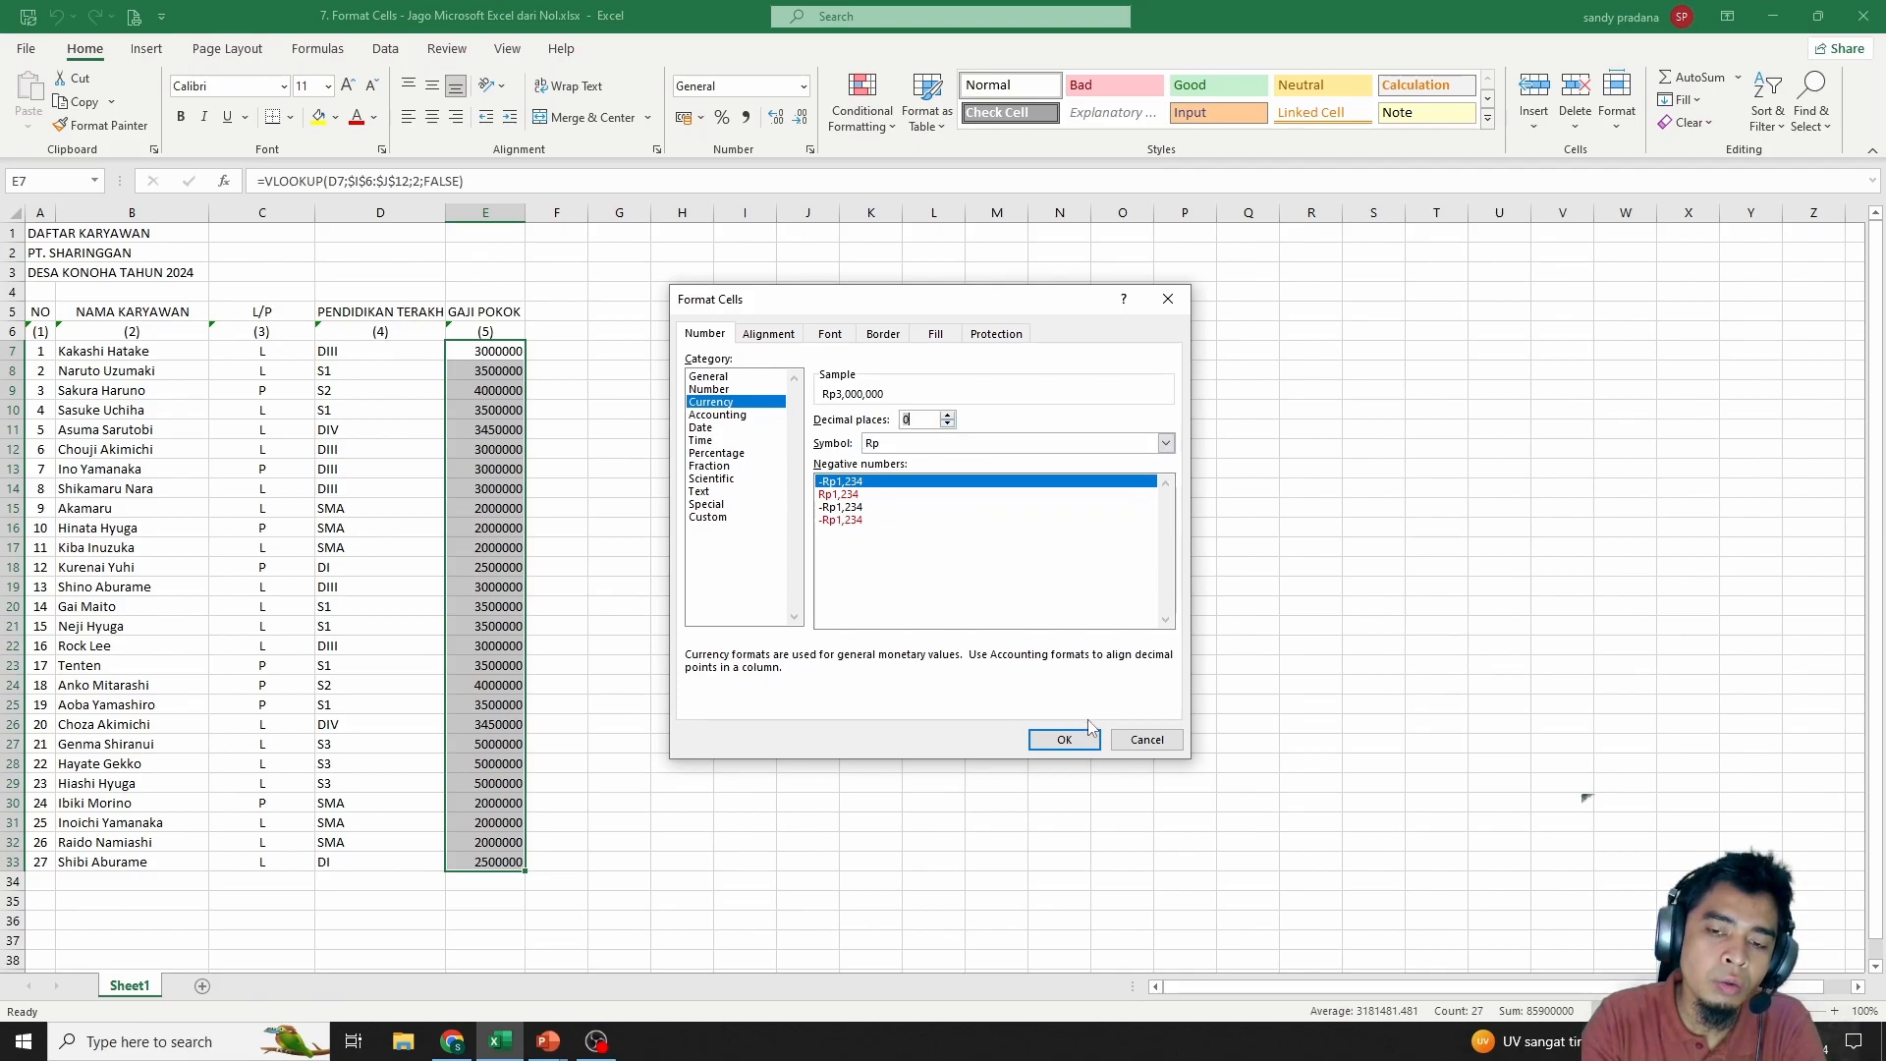
{"action": "left_click", "coordinate": [1092, 744]}
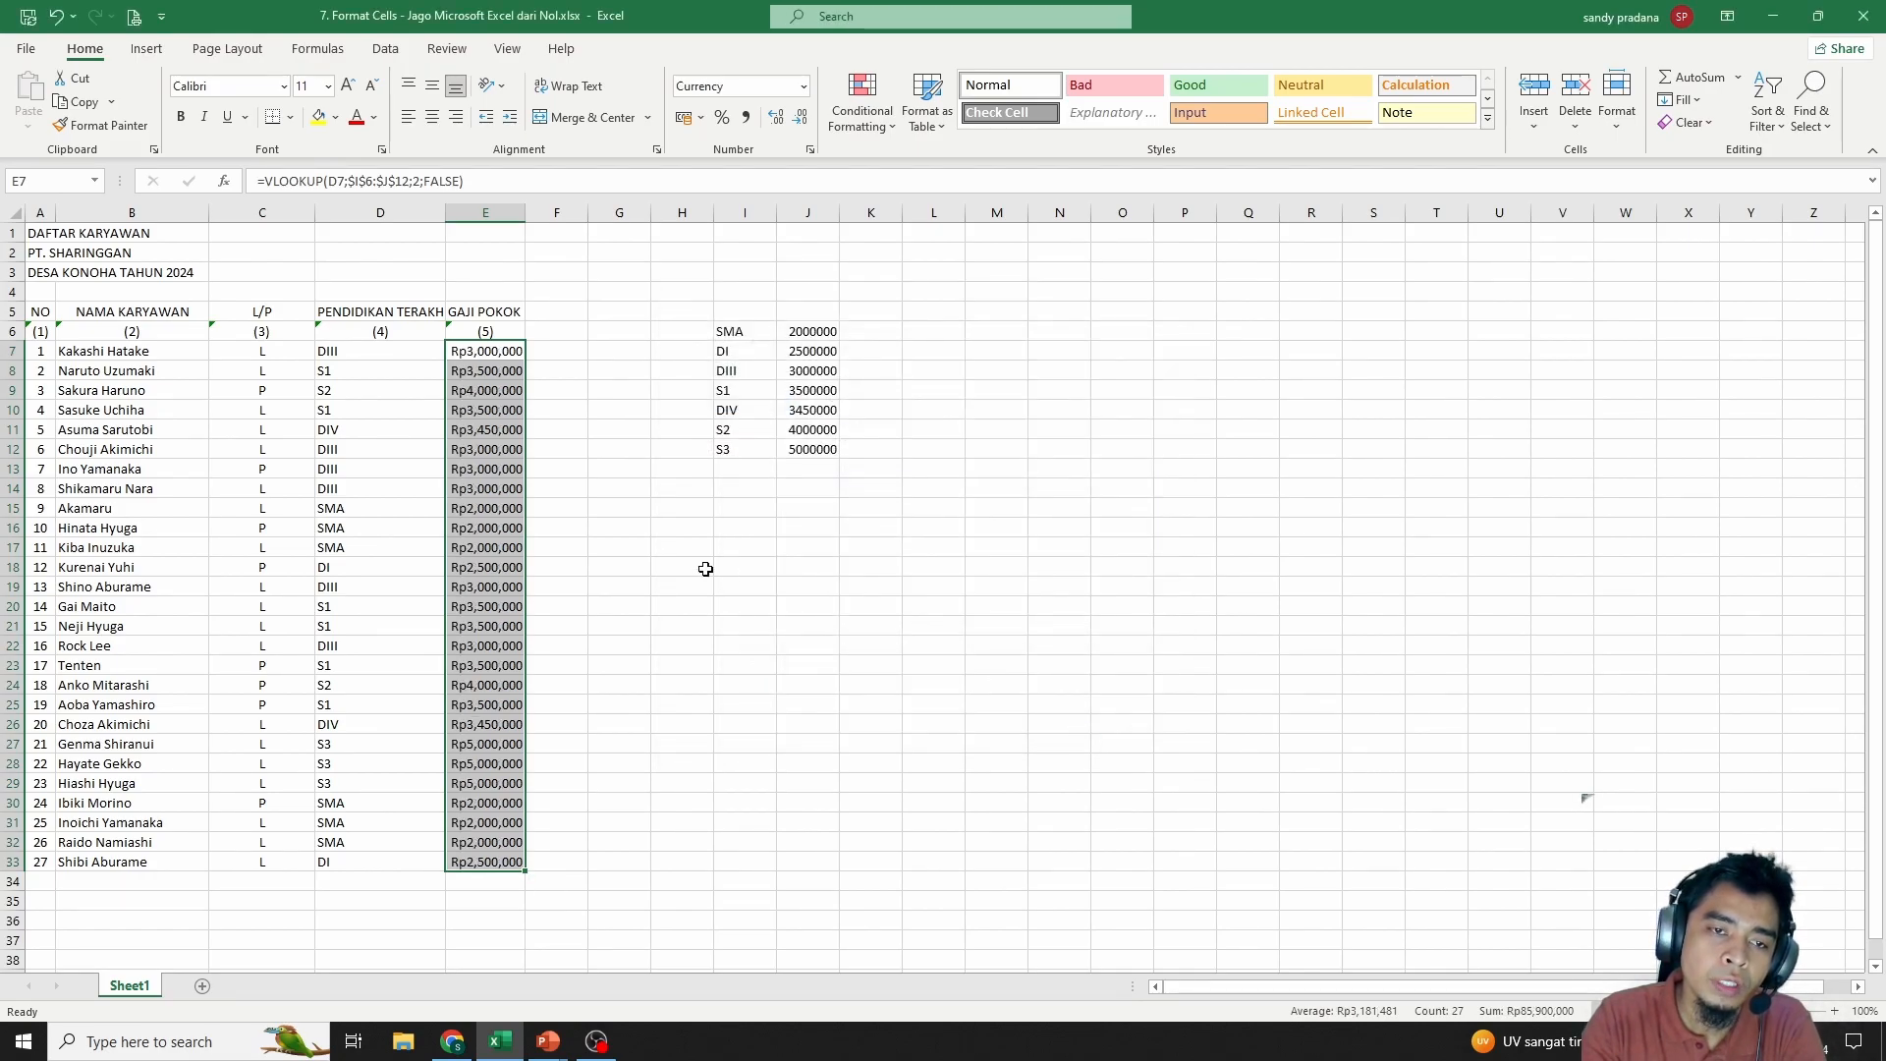
{"action": "left_click", "coordinate": [722, 604]}
{"action": "left_click", "coordinate": [562, 444]}
{"action": "left_click", "coordinate": [552, 315]}
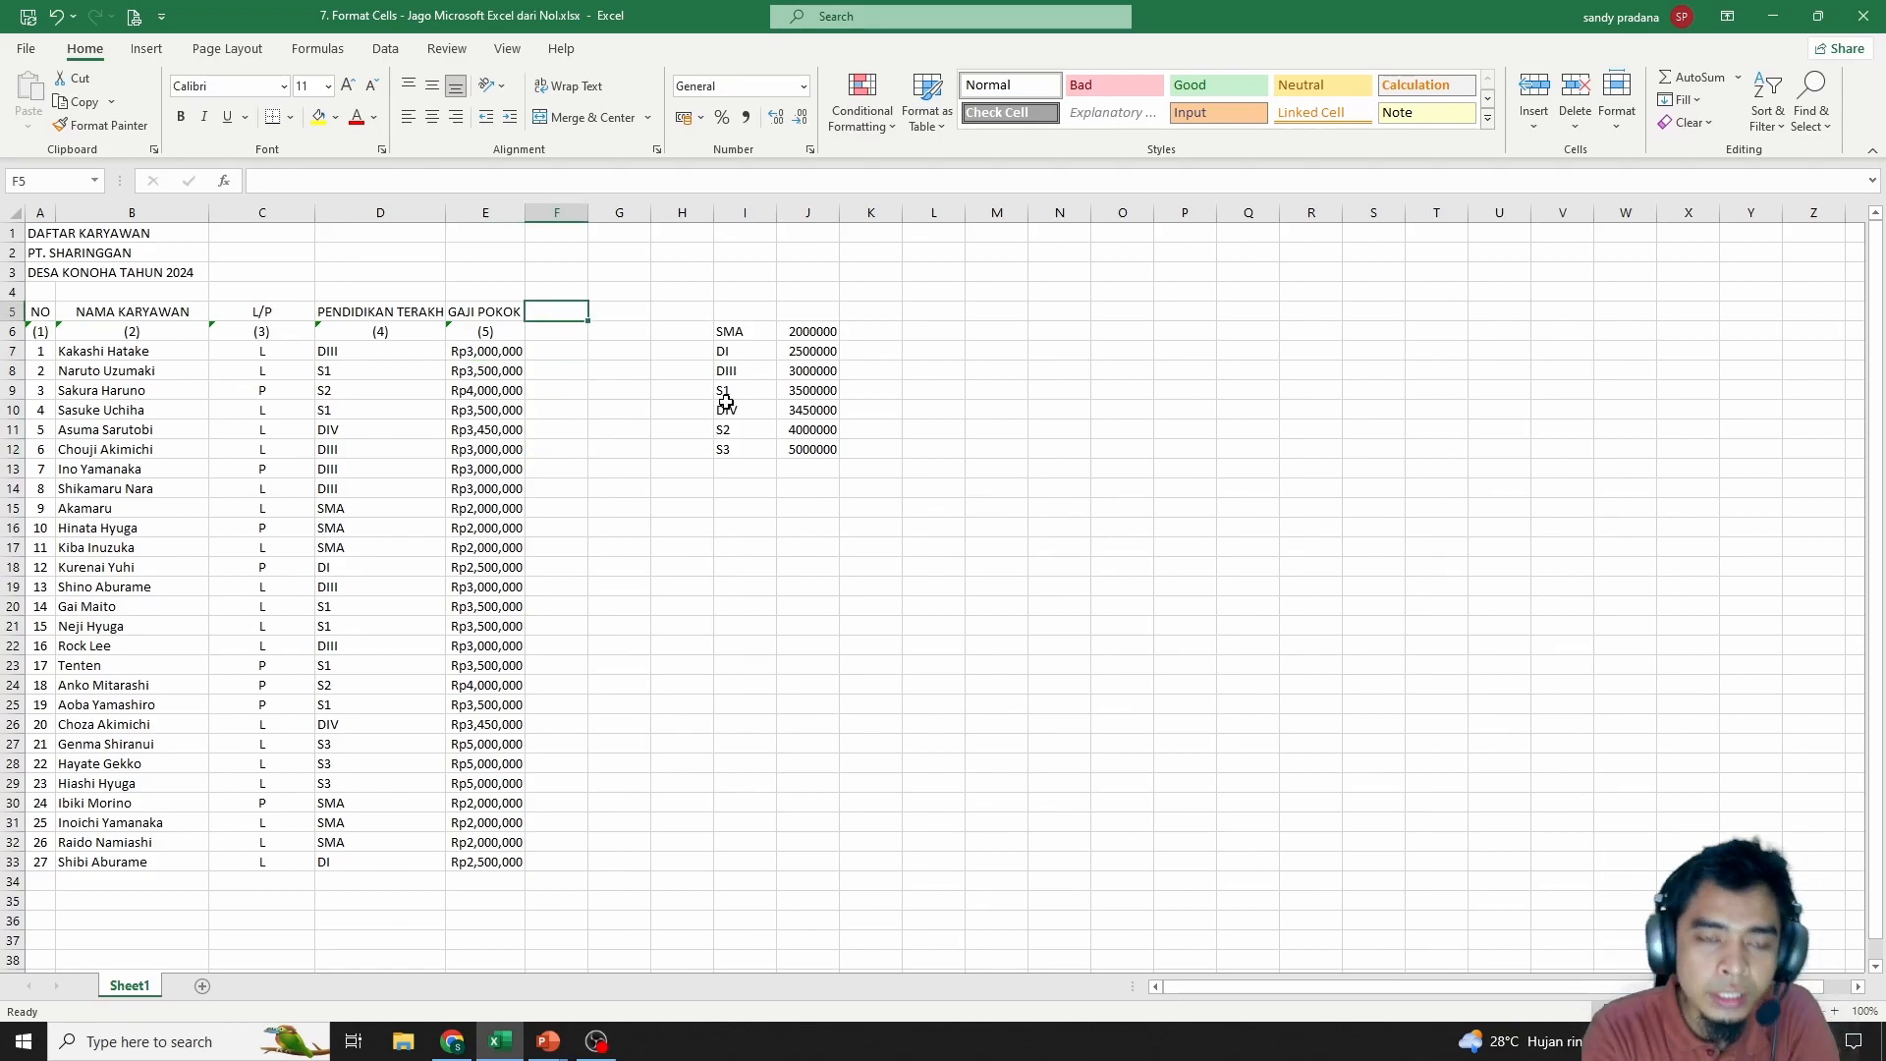
{"action": "type", "text": "tangga"}
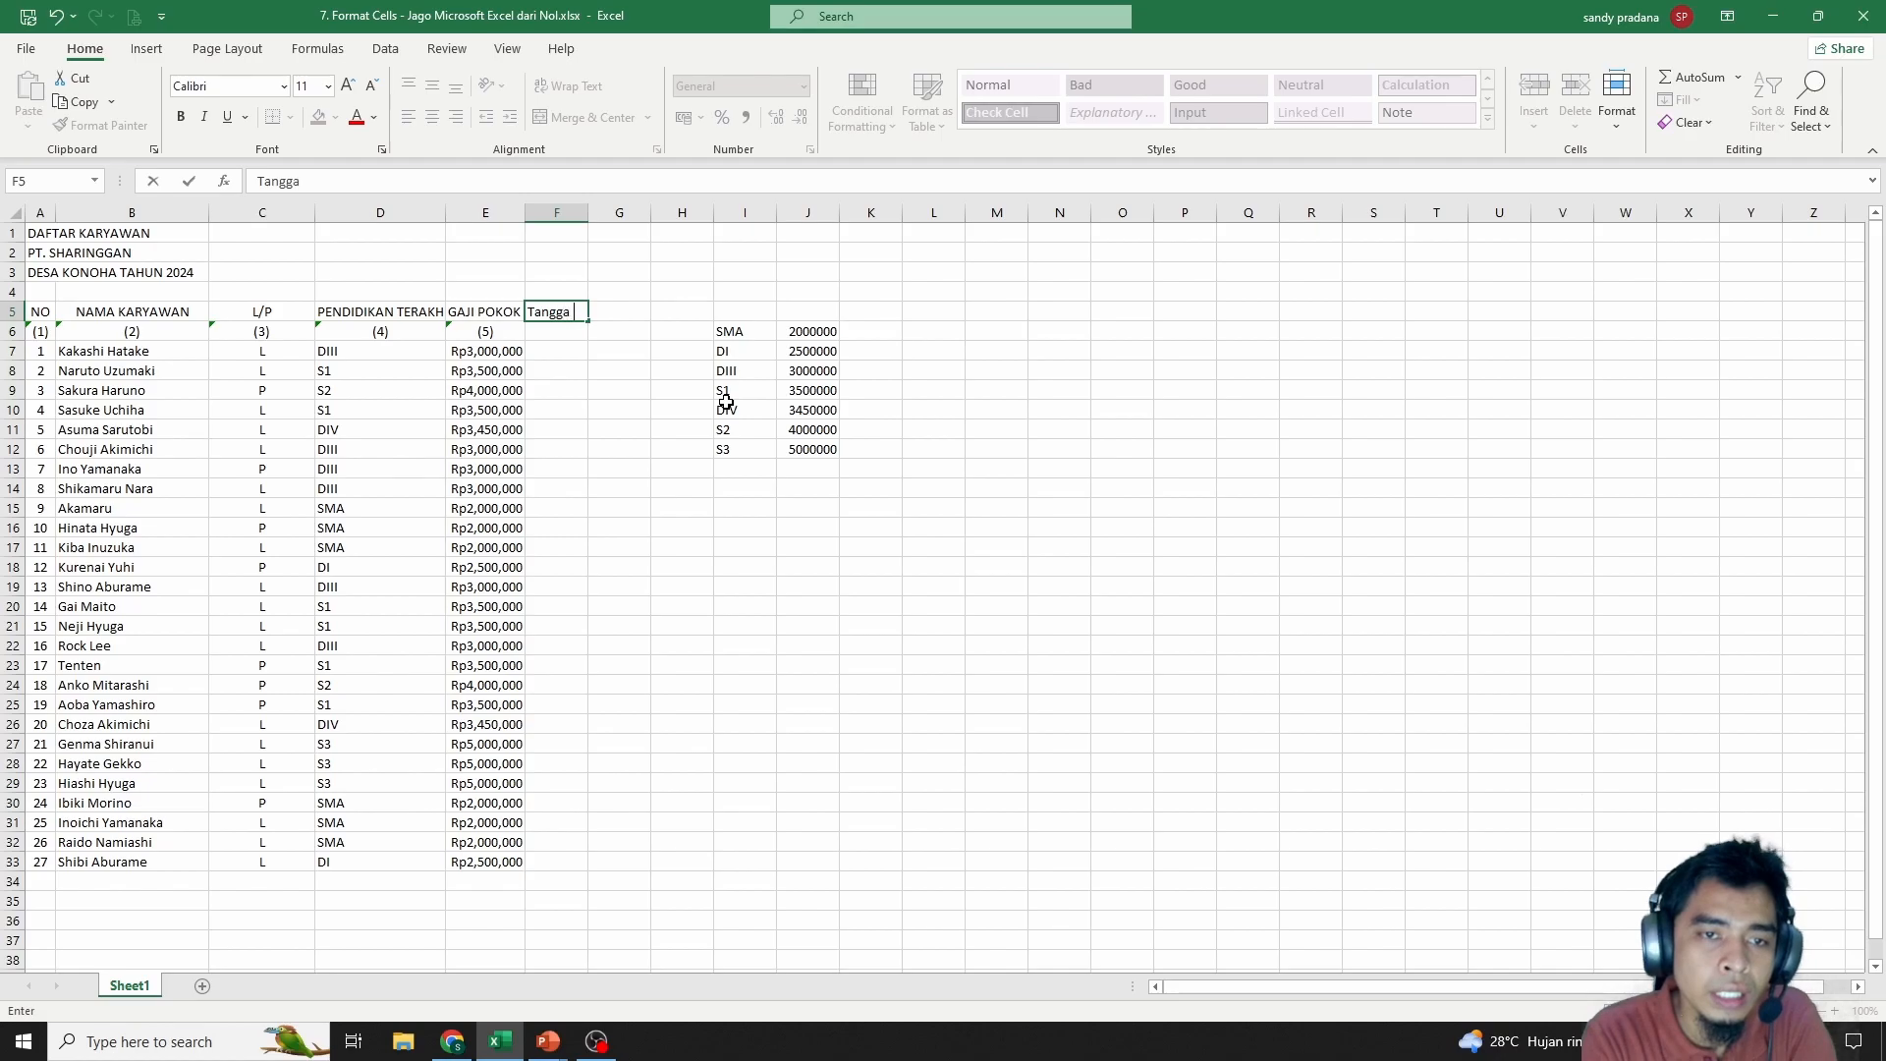
{"action": "type", "text": "l Lahir"}
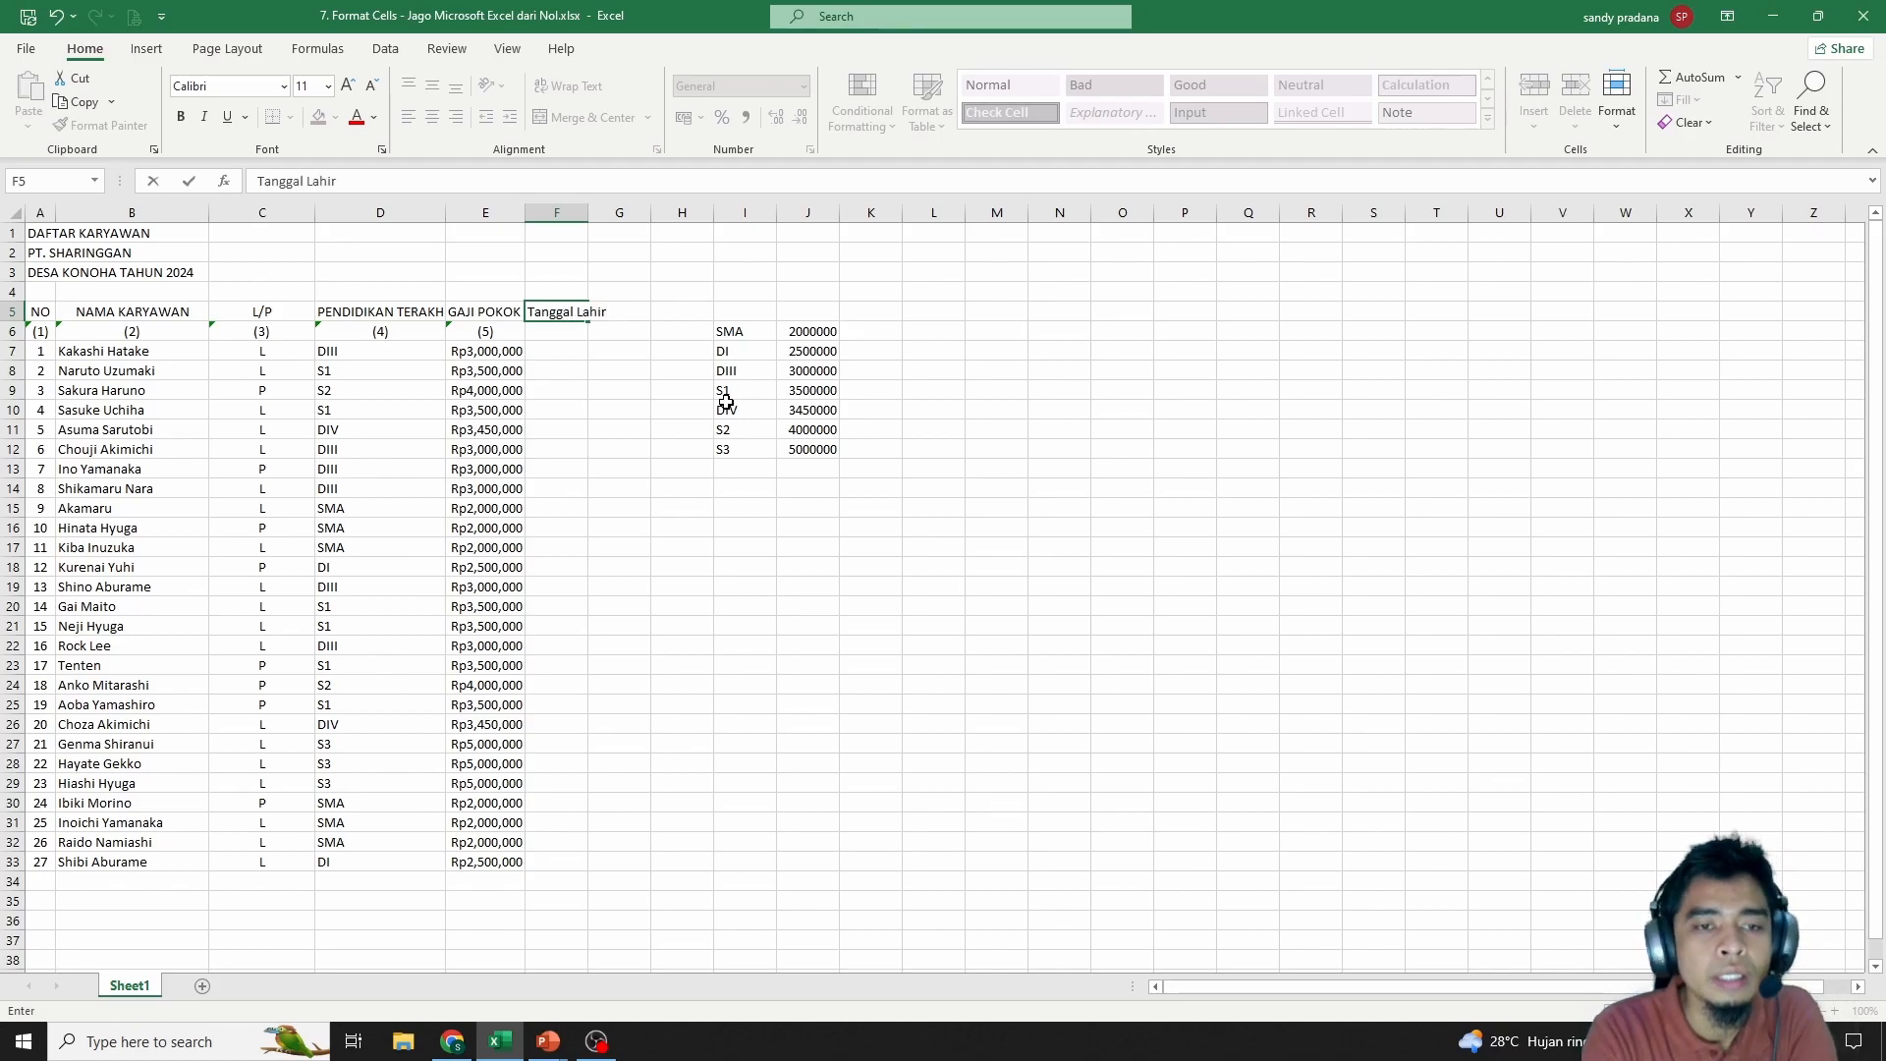
{"action": "key", "text": "Return"}
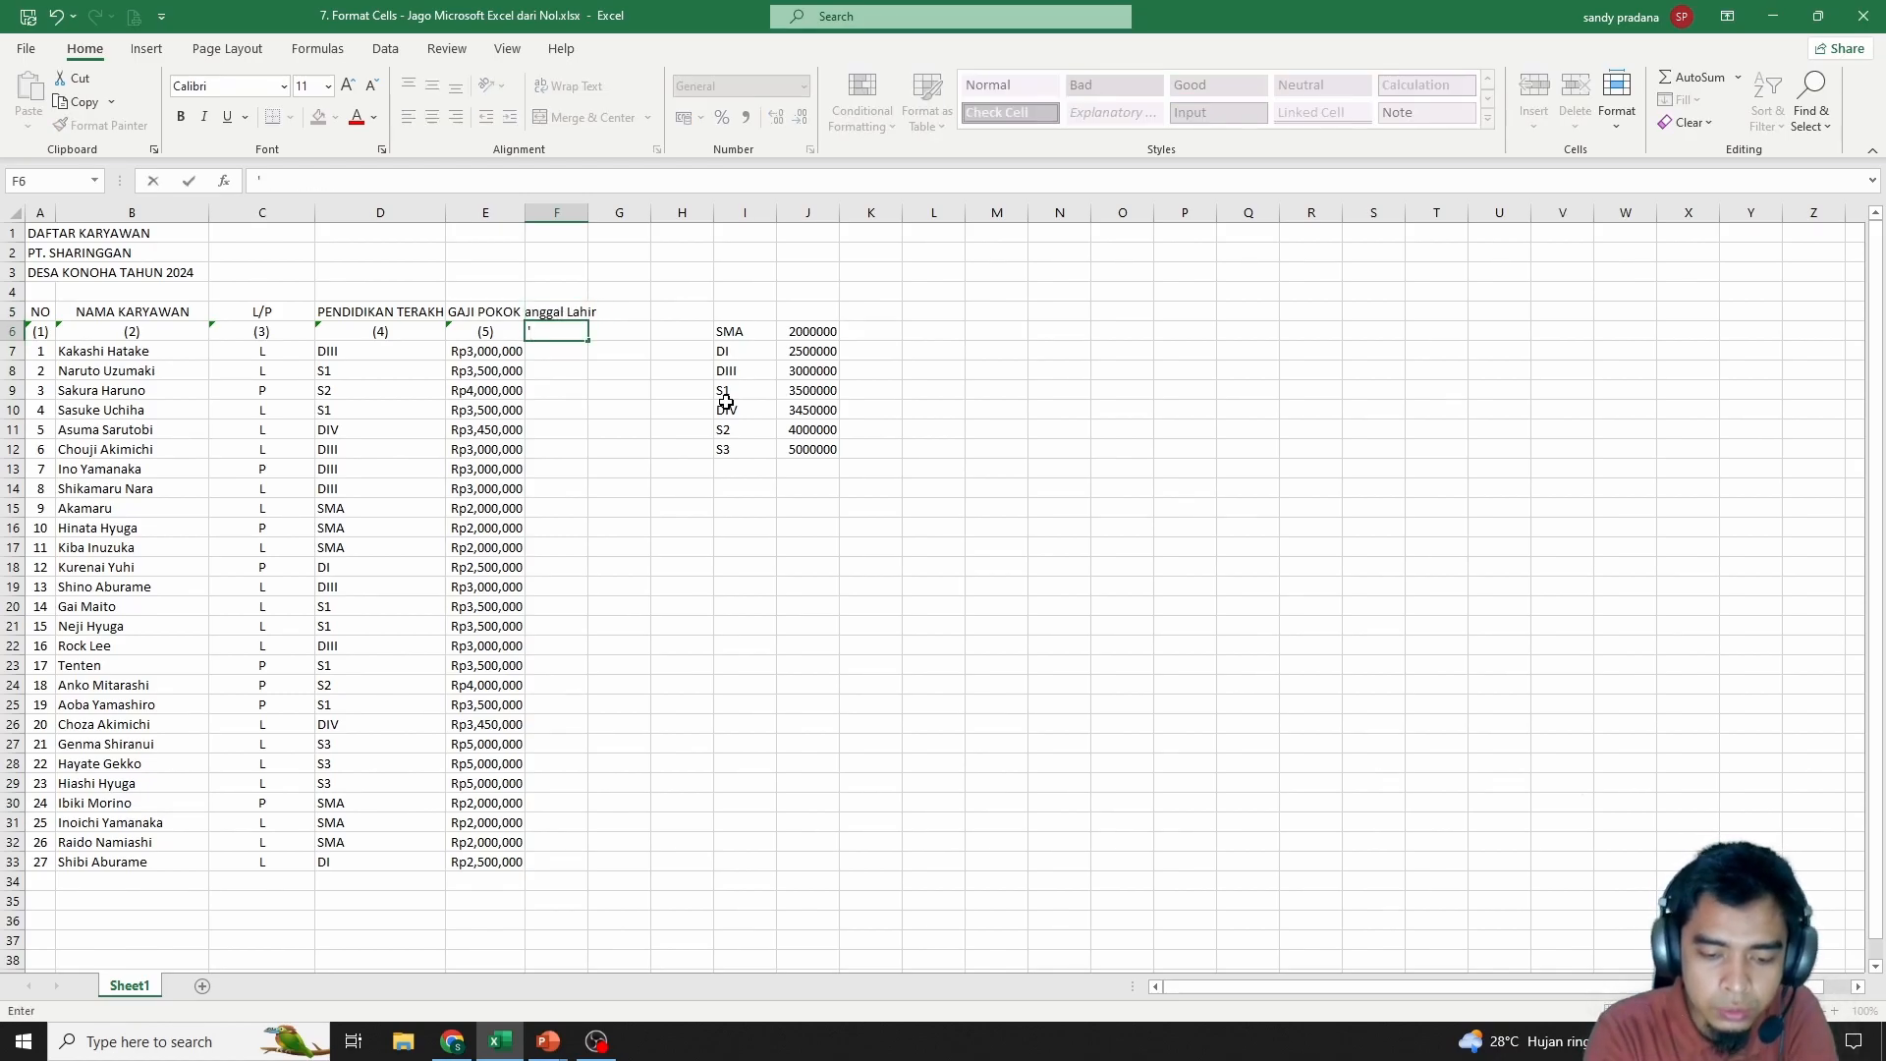
{"action": "type", "text": "'(6)"}
{"action": "key", "text": "Return"}
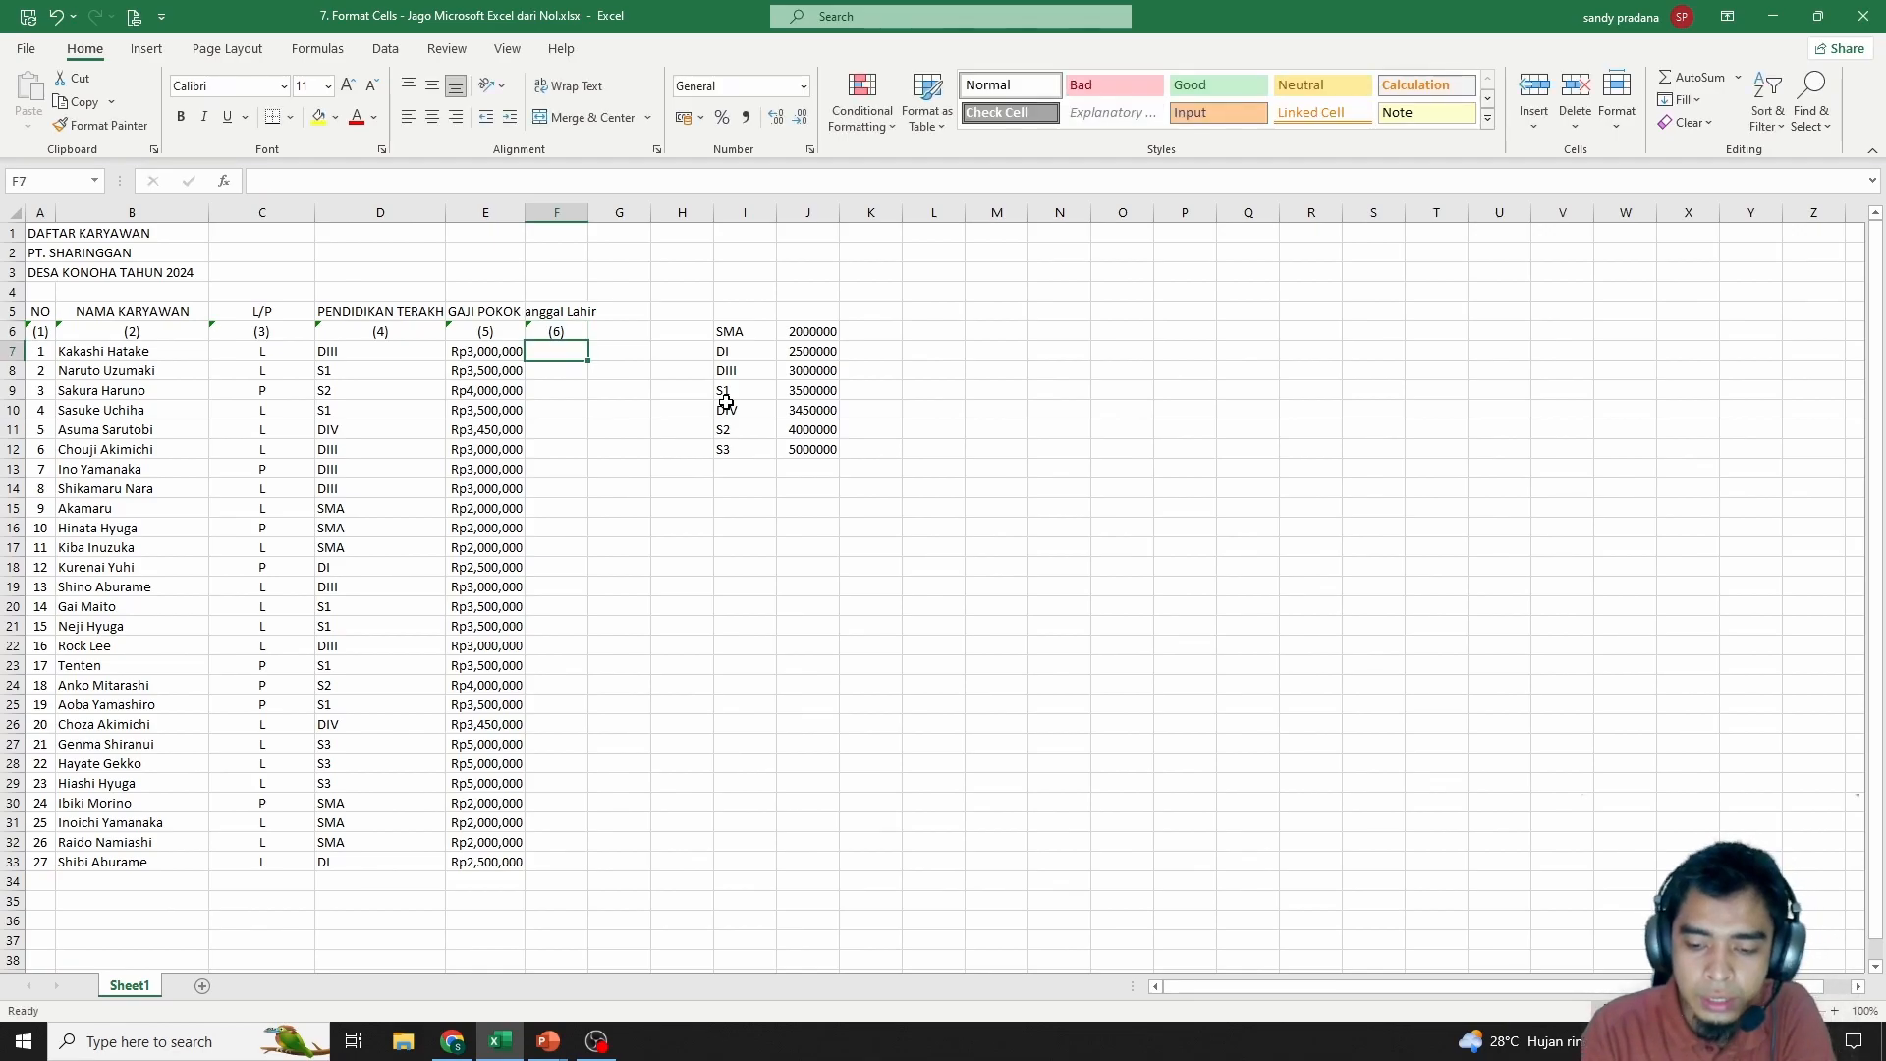
{"action": "type", "text": "2"}
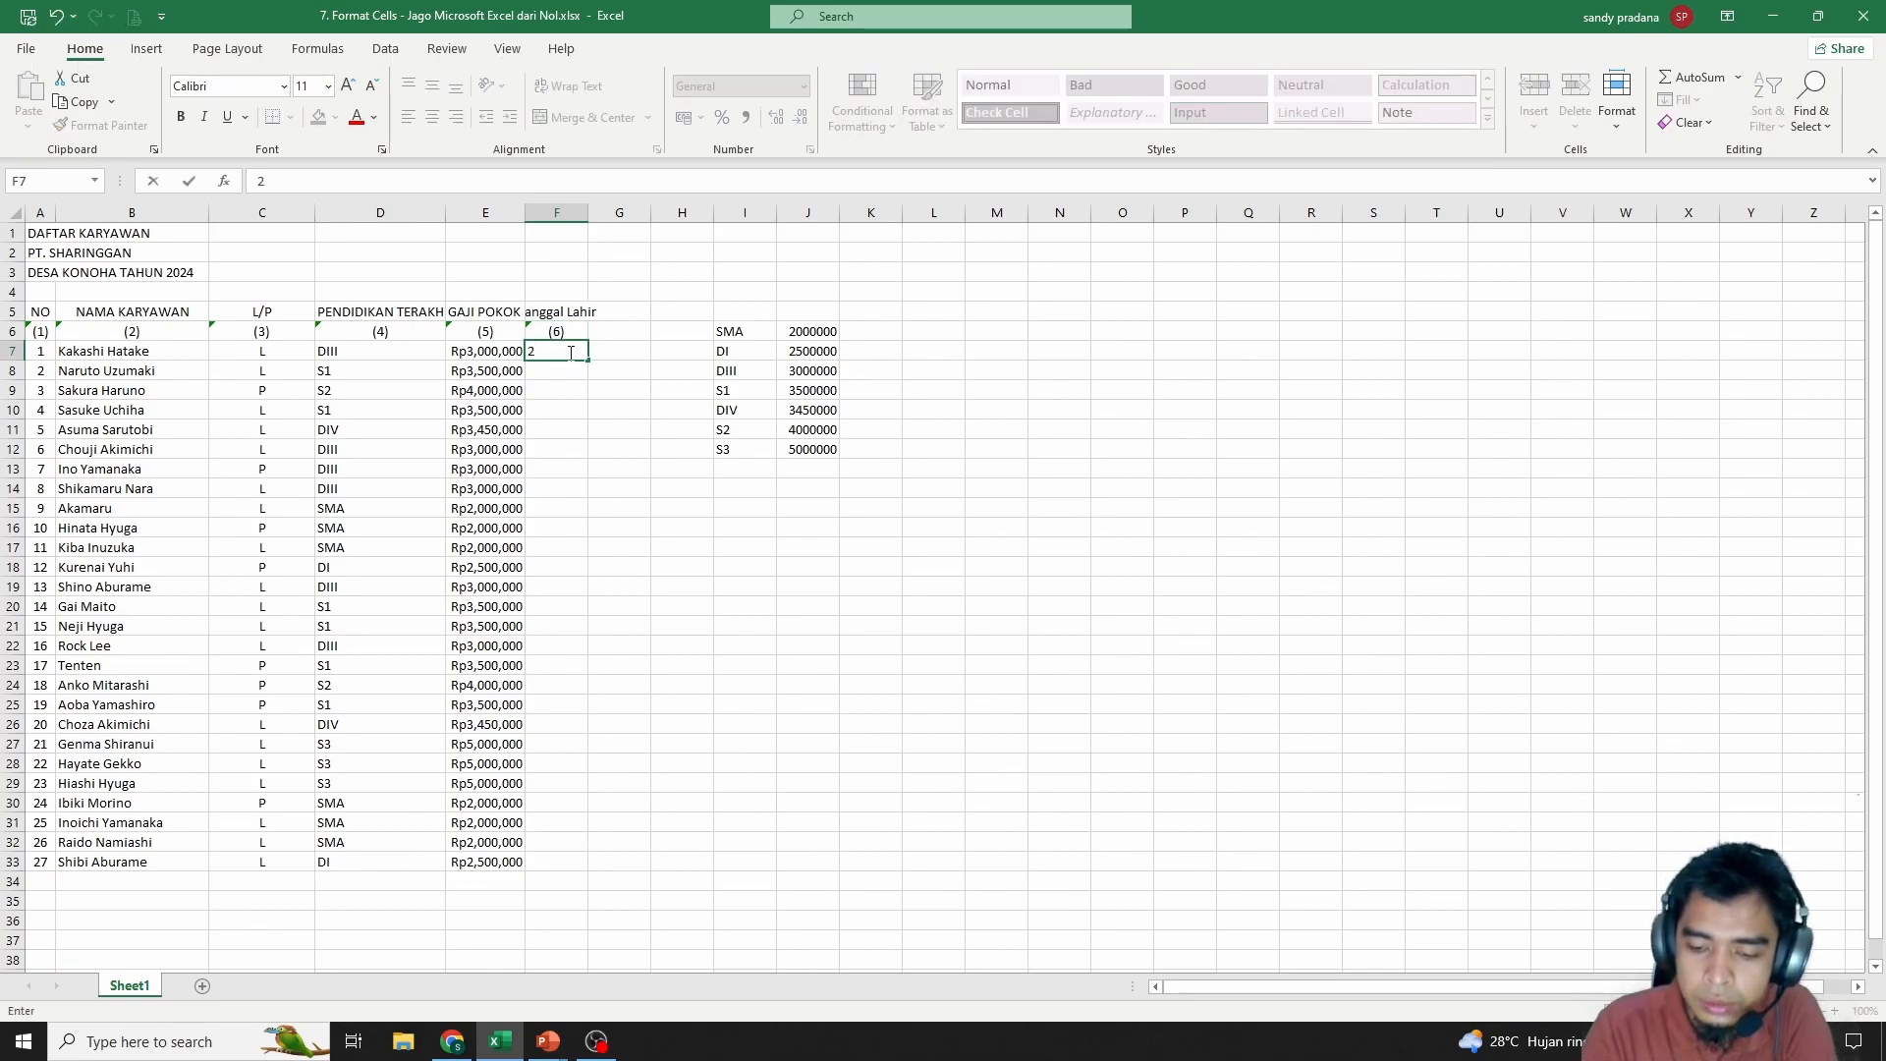
{"action": "type", "text": "/05/1995"}
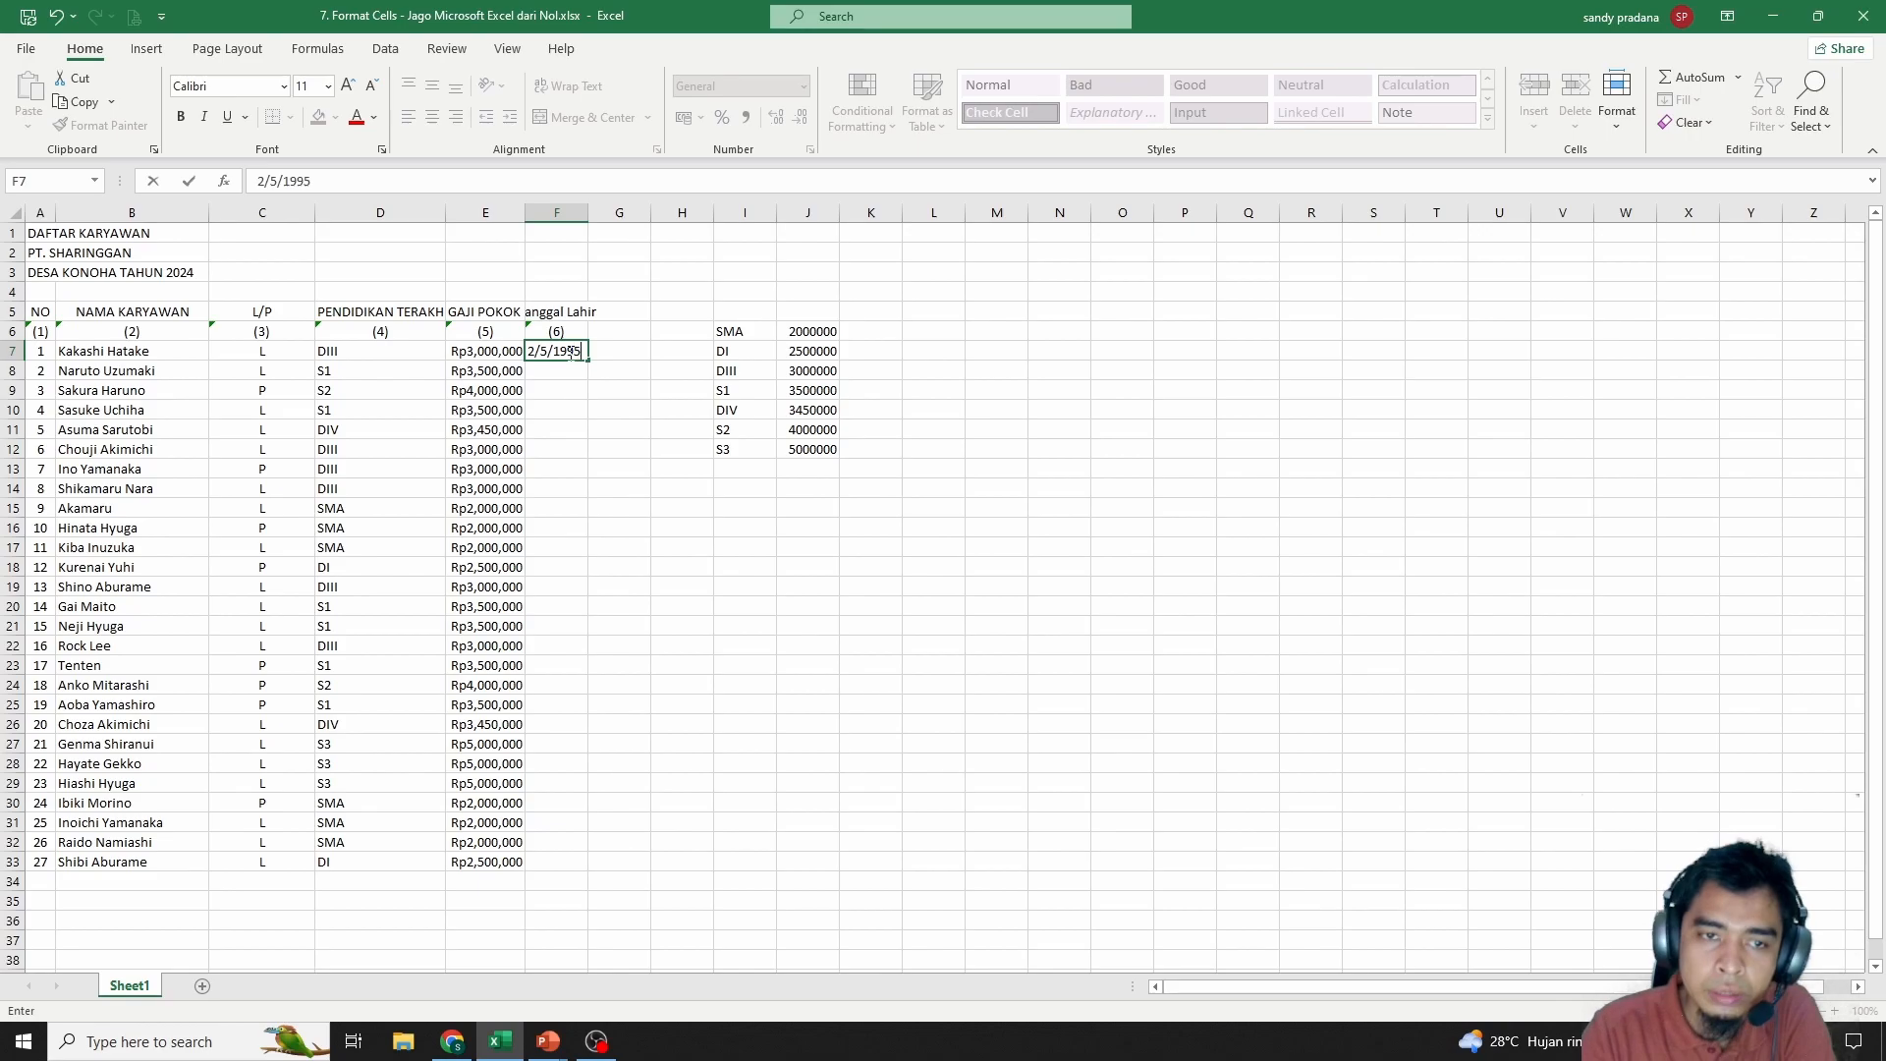
{"action": "key", "text": "Return"}
Fill the birth dates down to F33 and widen column F to fit
{"action": "left_click", "coordinate": [567, 350]}
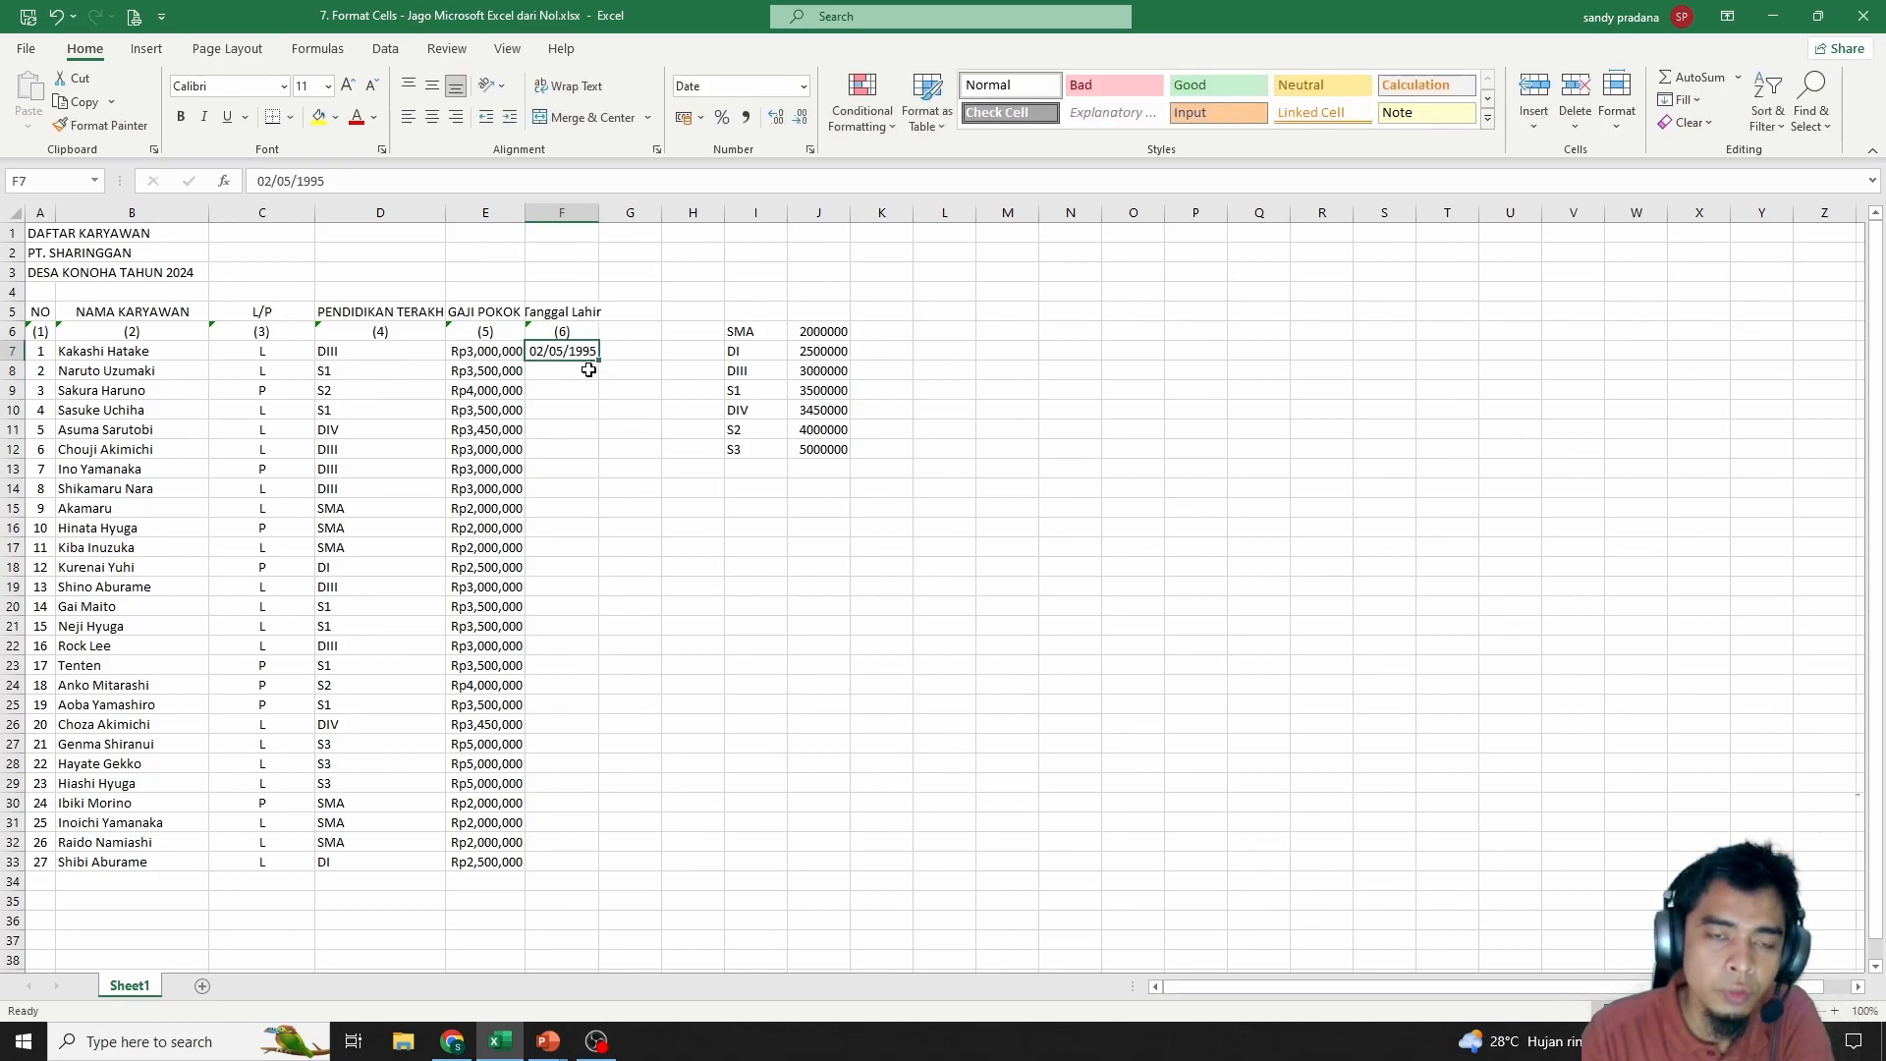
{"action": "left_click_drag", "start_coordinate": [598, 360], "coordinate": [614, 868]}
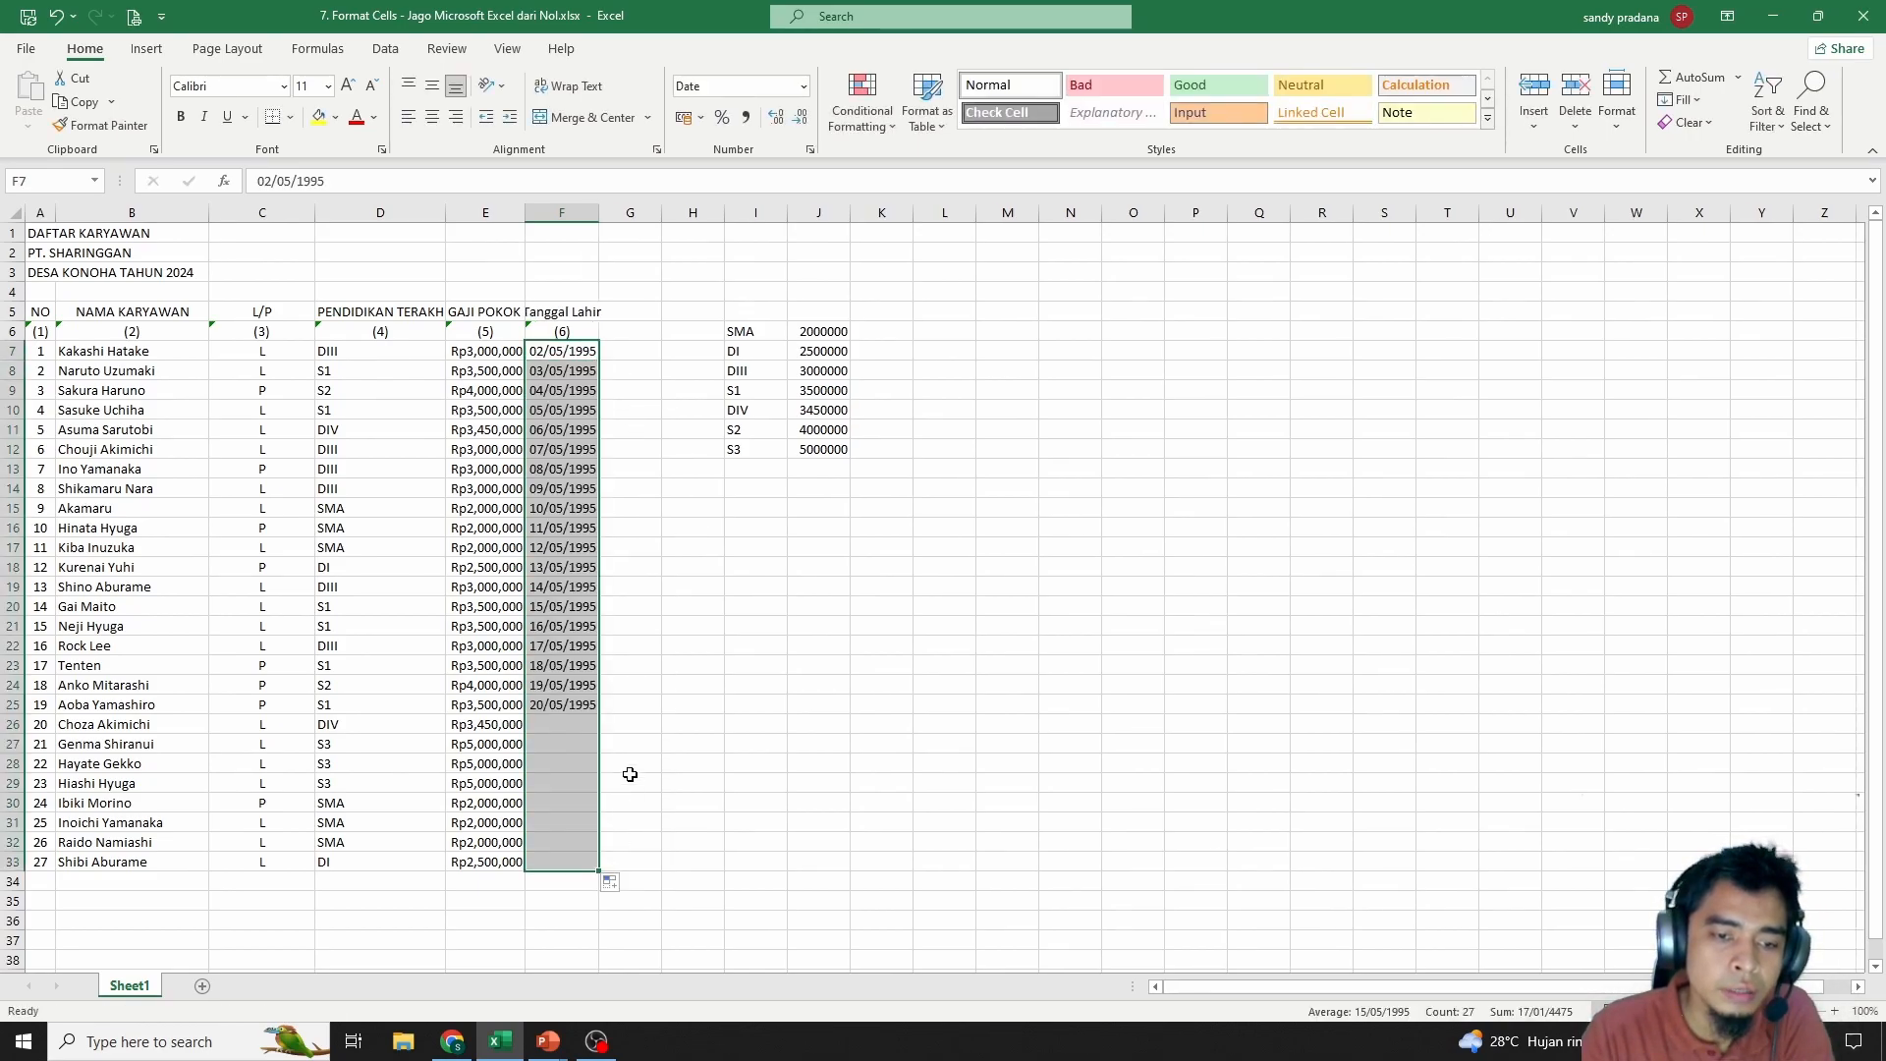
{"action": "left_click", "coordinate": [579, 530]}
{"action": "left_click_drag", "start_coordinate": [578, 352], "coordinate": [580, 864]}
{"action": "left_click_drag", "start_coordinate": [600, 212], "coordinate": [664, 212]}
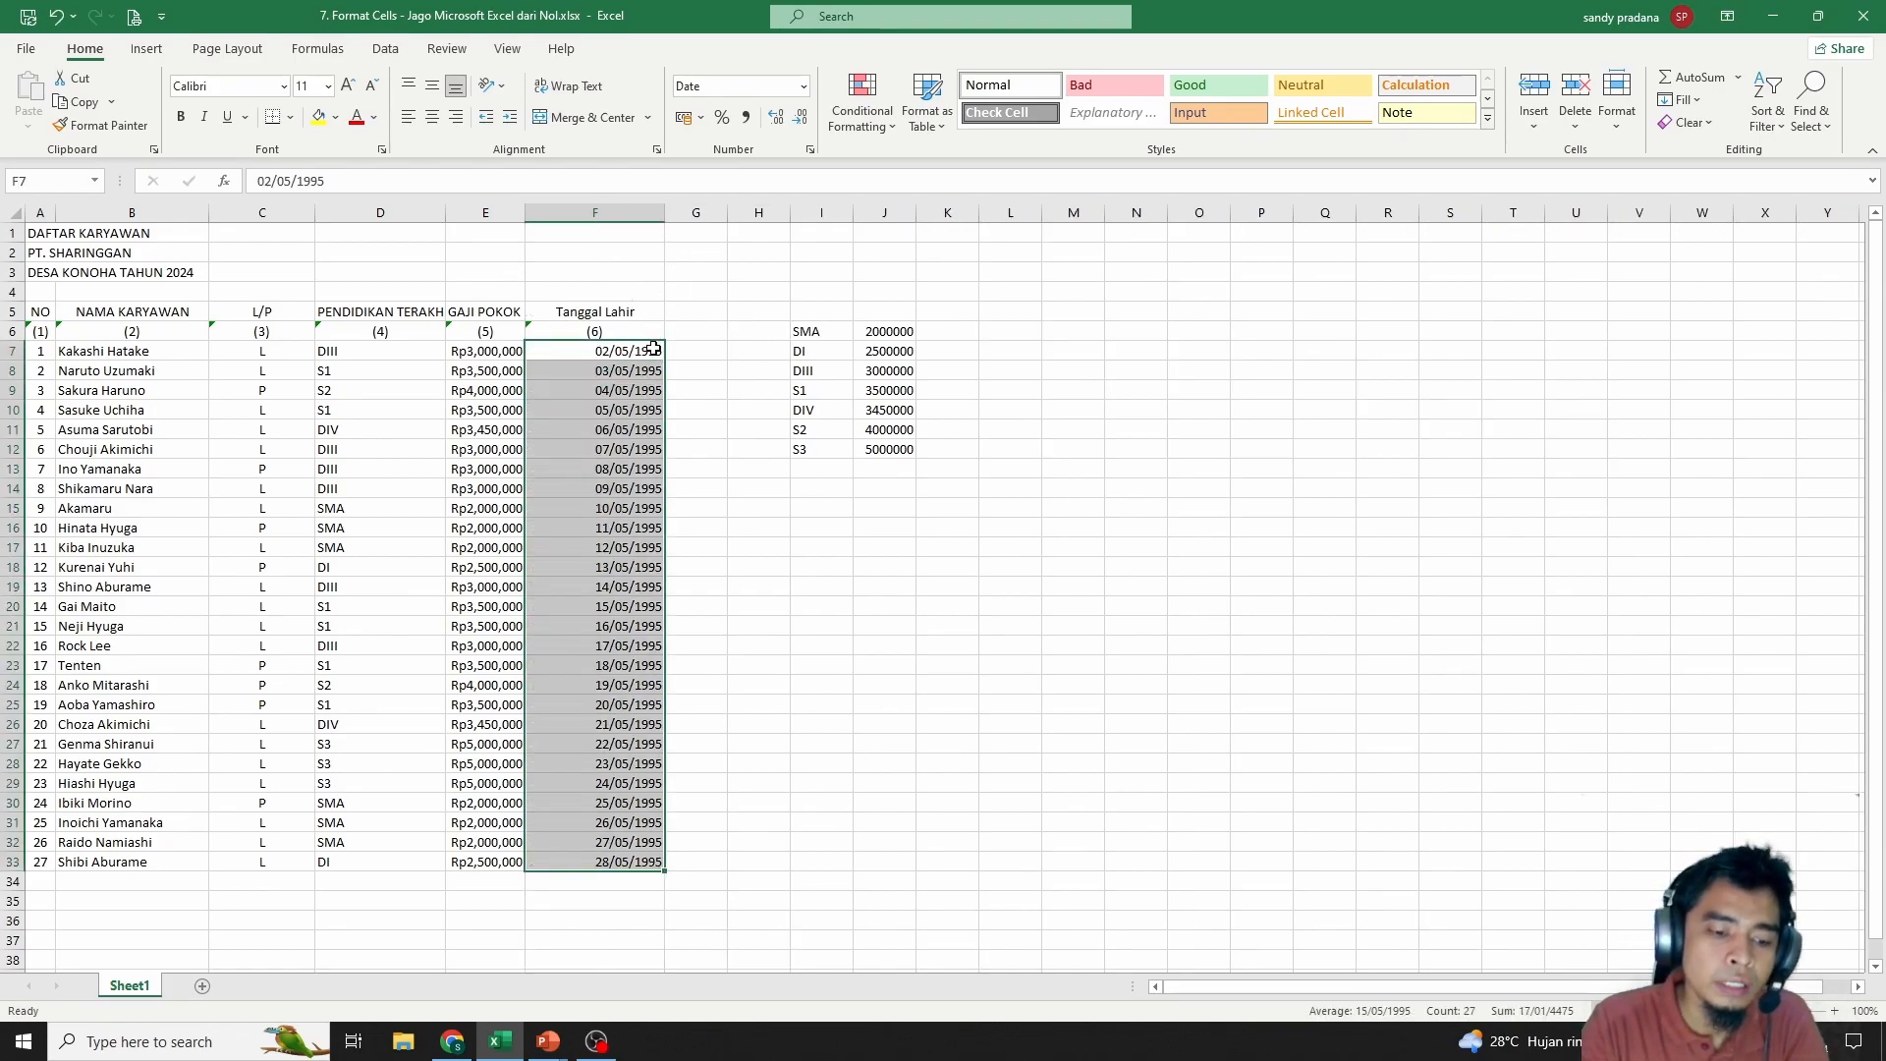
{"action": "right_click", "coordinate": [610, 372]}
Format the birth dates with Indonesian locale long style, like 02 Mei 1995
{"action": "right_click", "coordinate": [534, 389]}
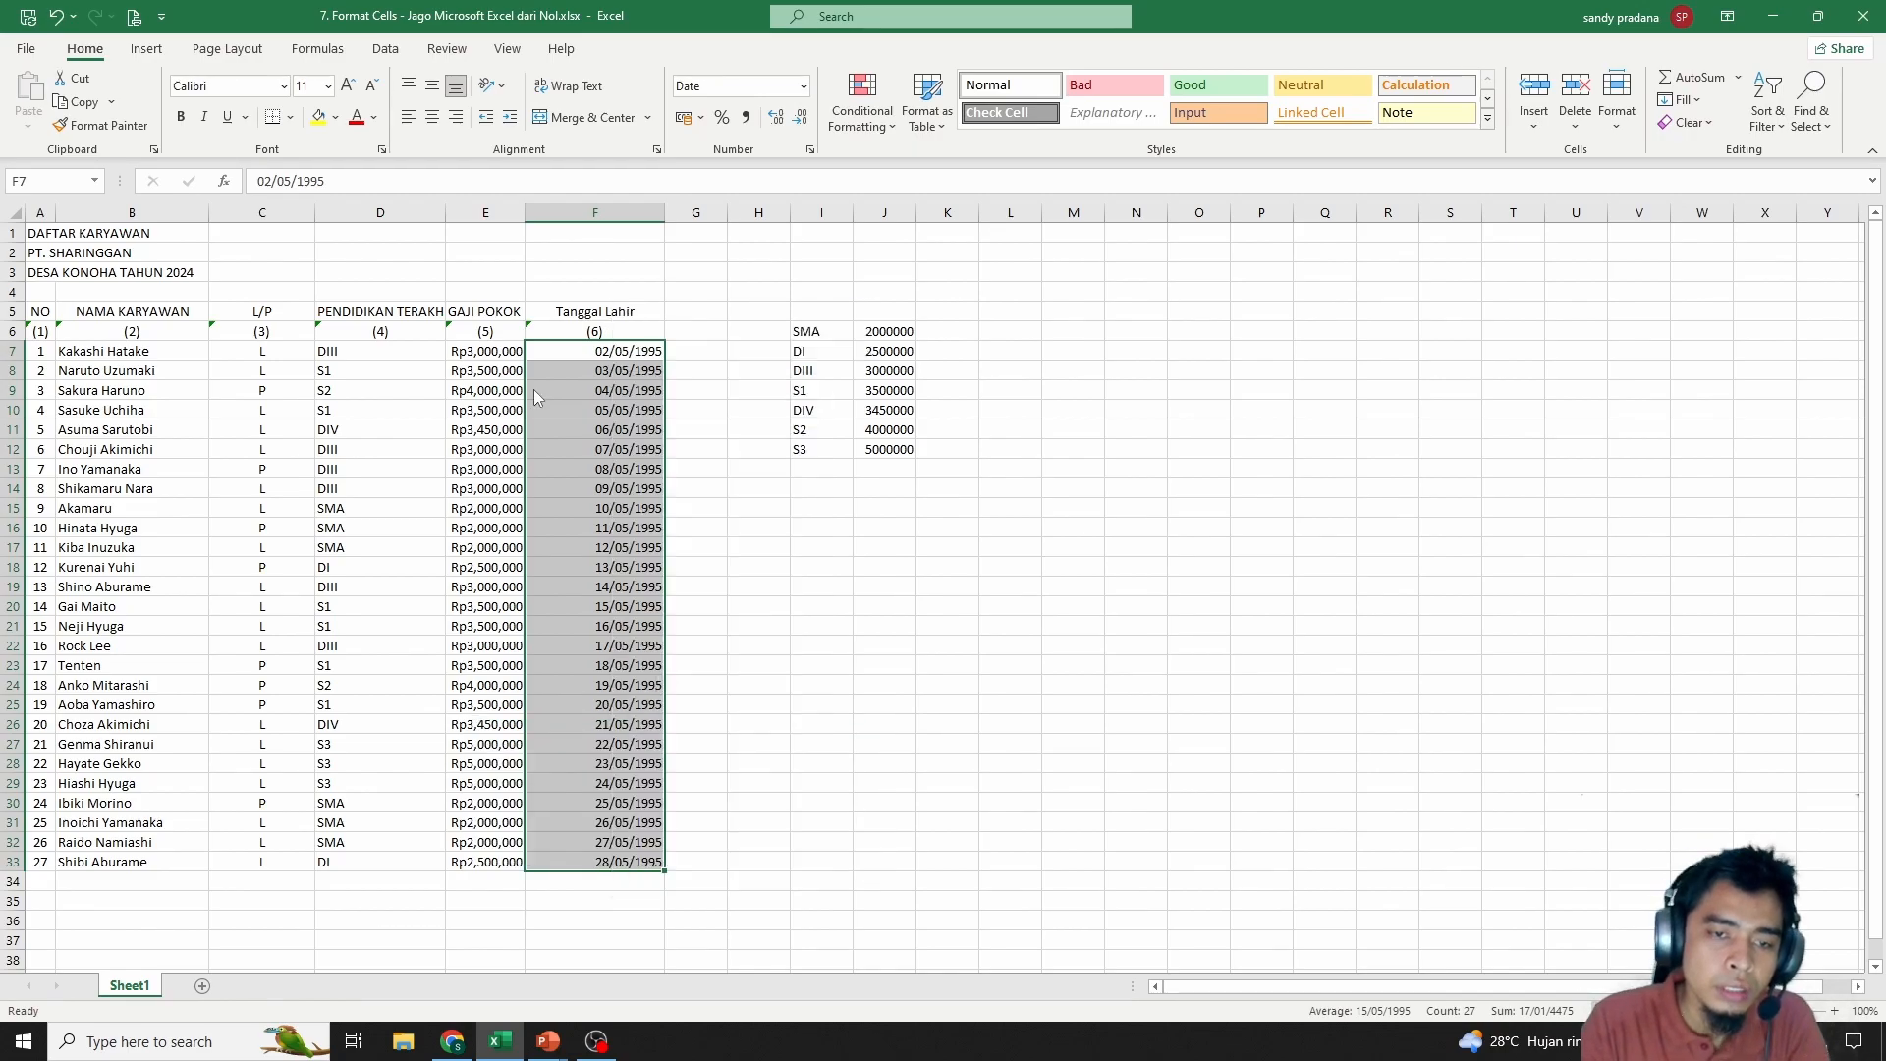
{"action": "left_click", "coordinate": [623, 811]}
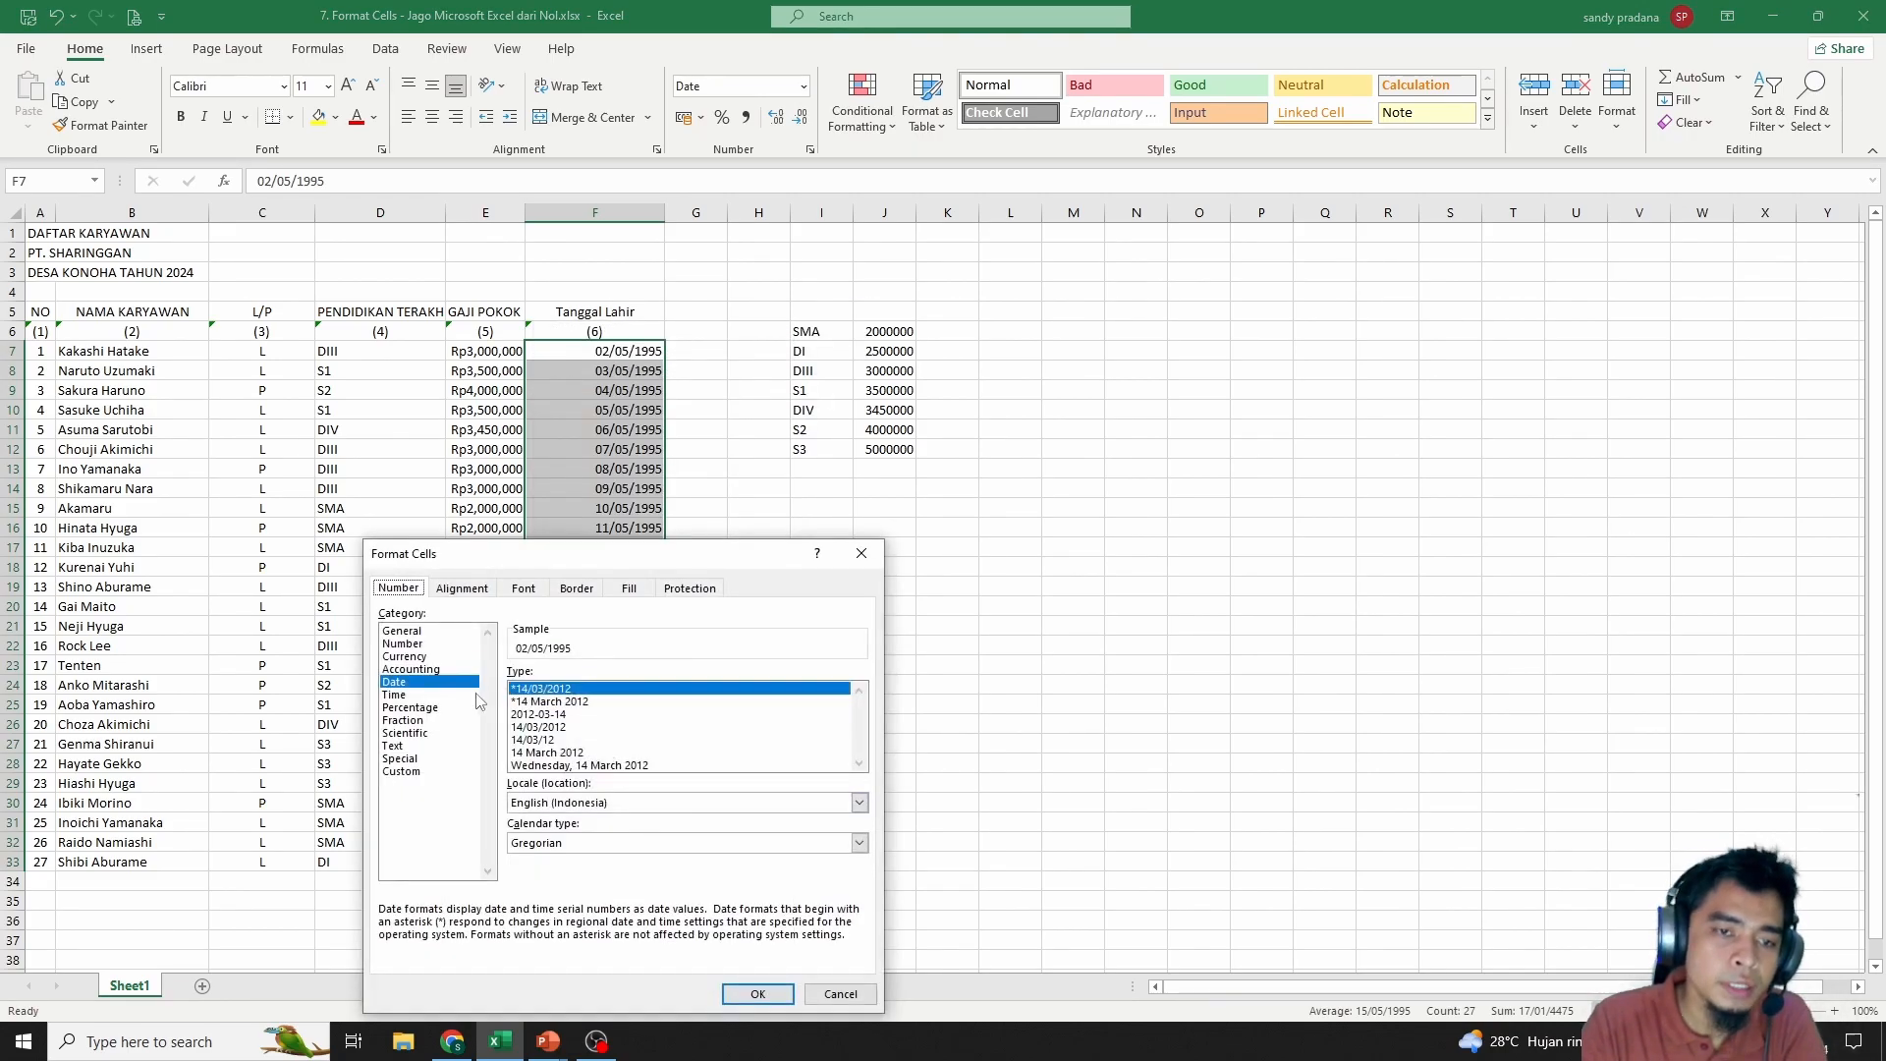
{"action": "left_click", "coordinate": [405, 686]}
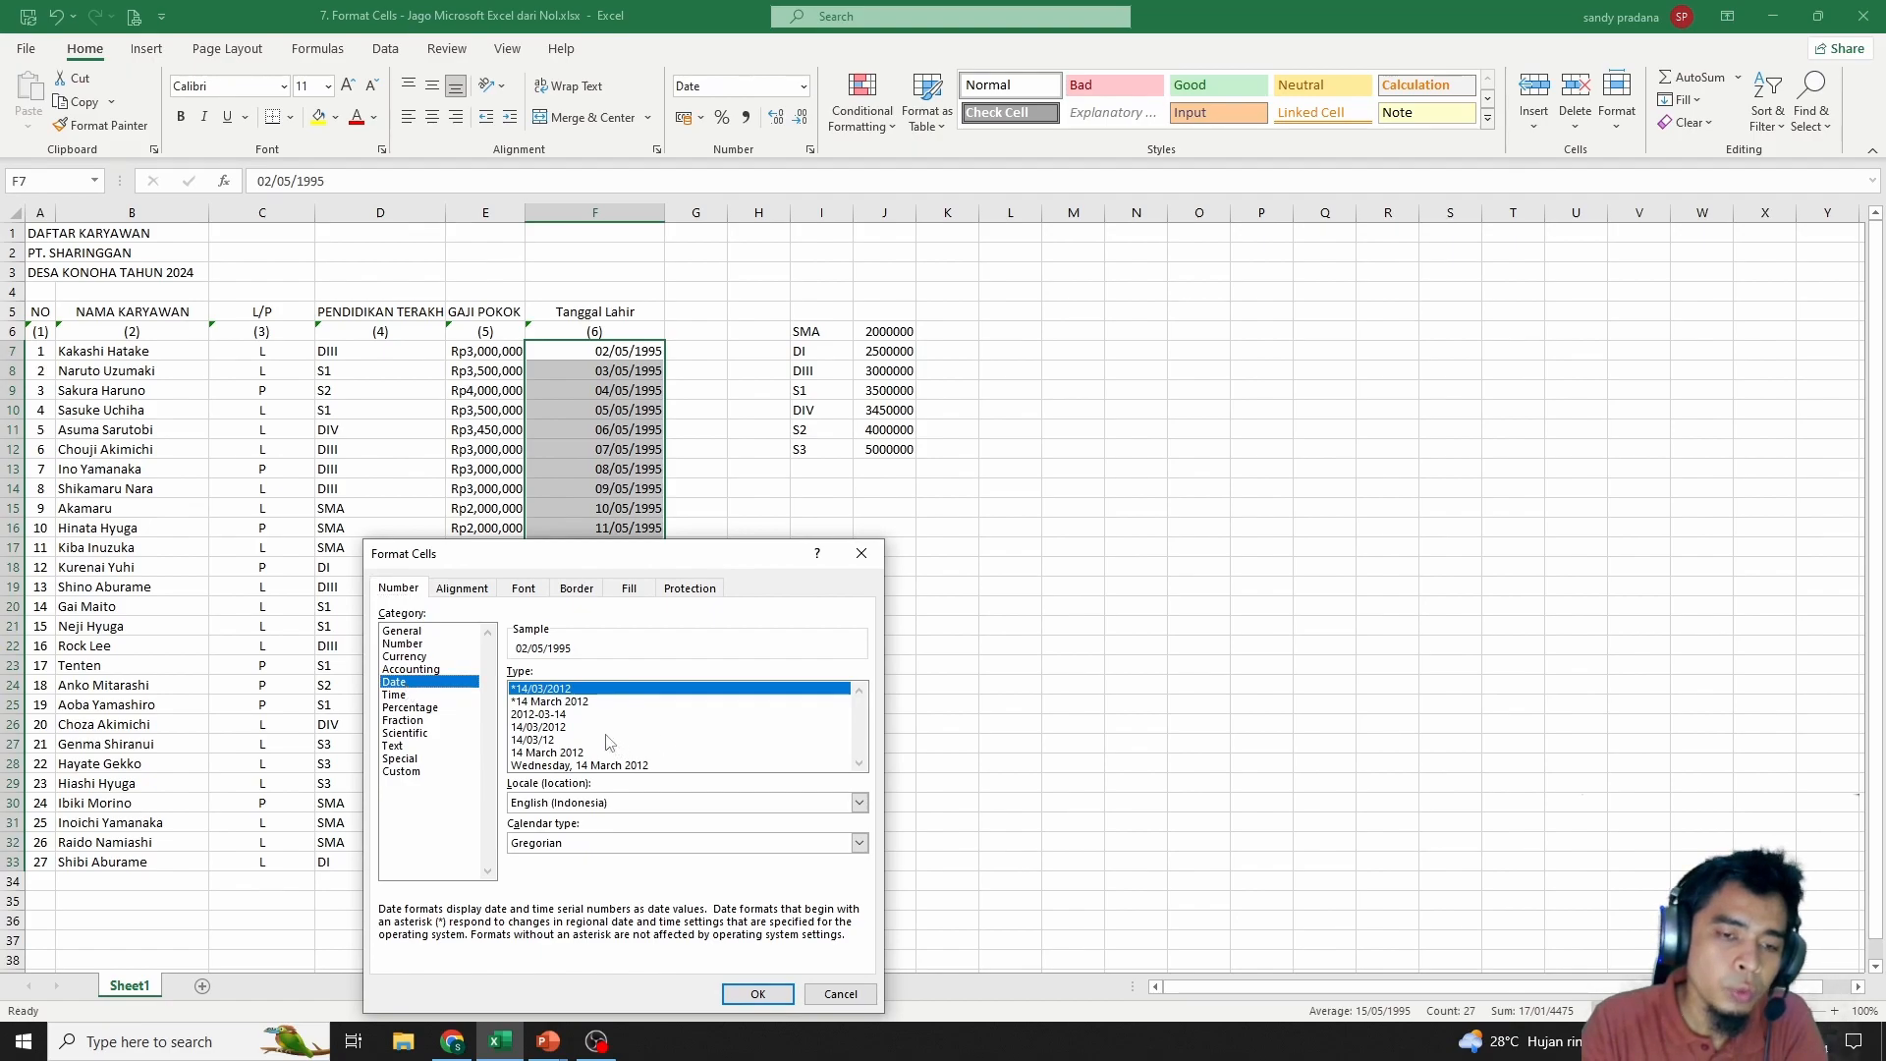
{"action": "left_click", "coordinate": [548, 702]}
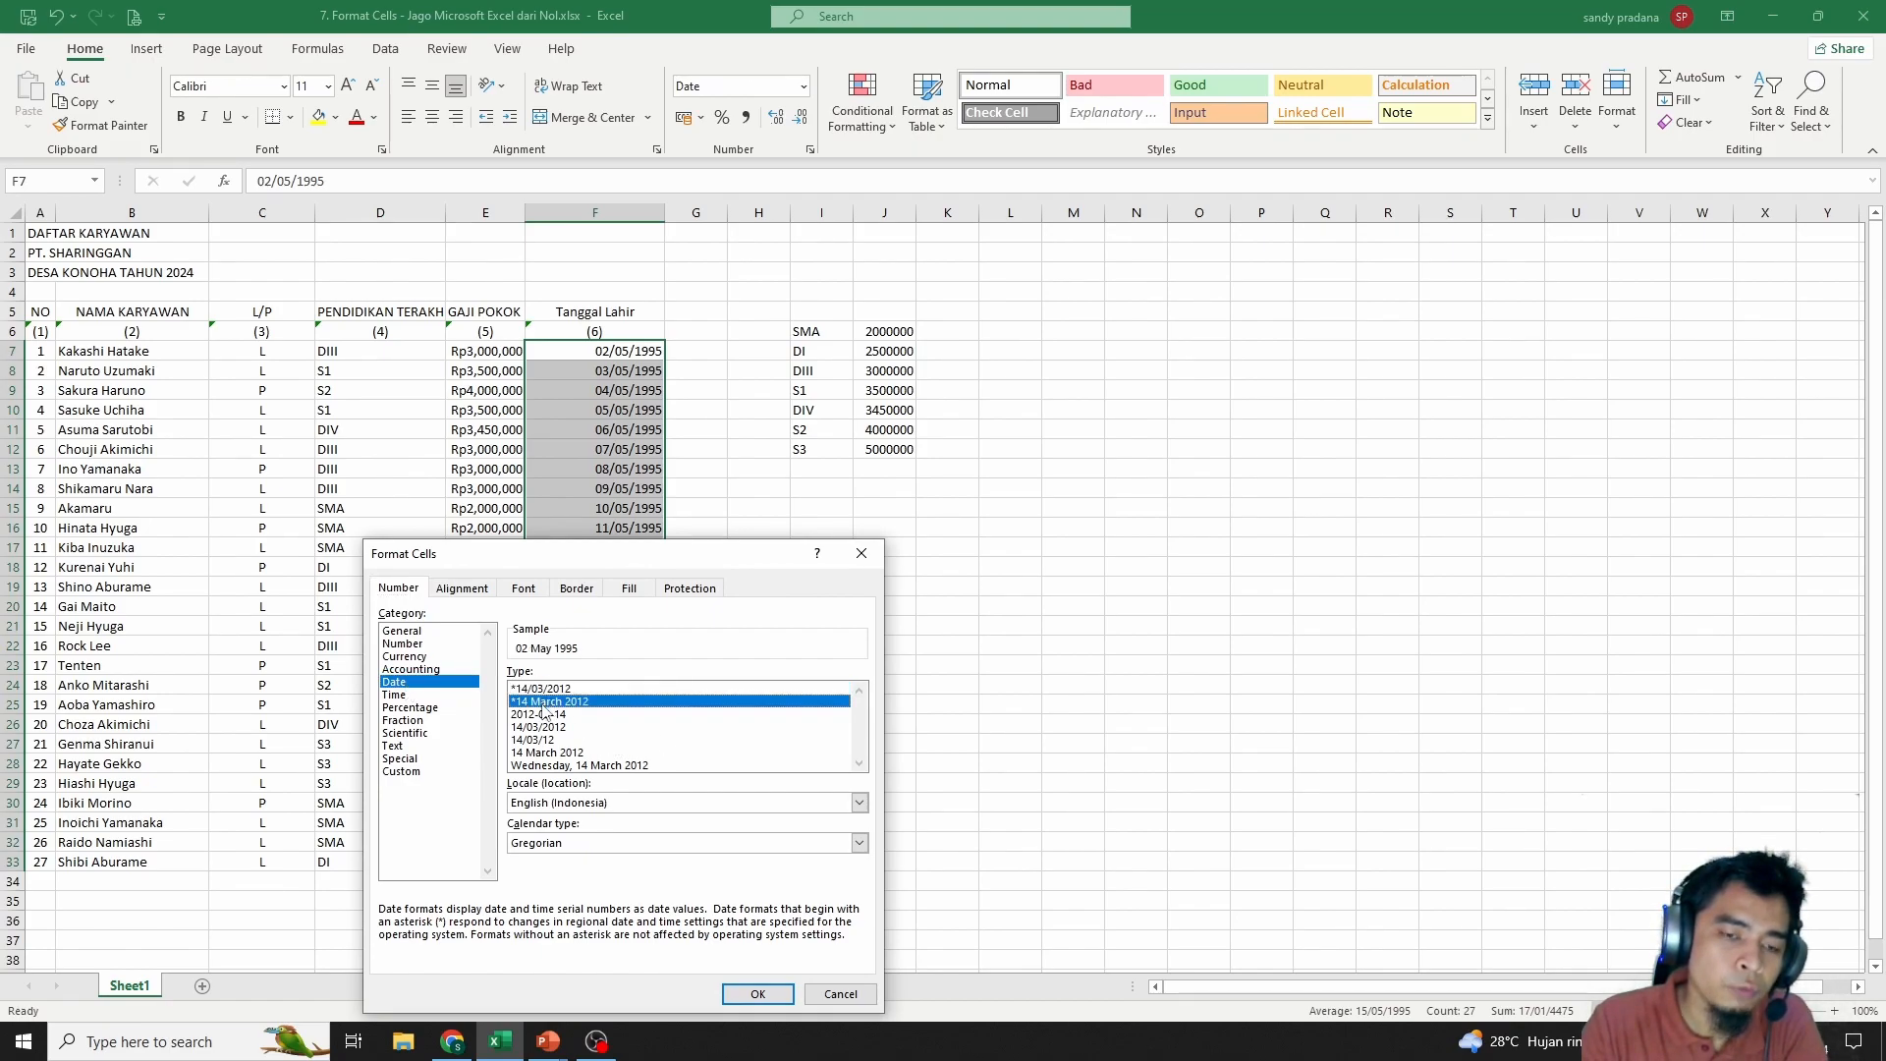
{"action": "left_click", "coordinate": [550, 714]}
{"action": "left_click", "coordinate": [554, 729]}
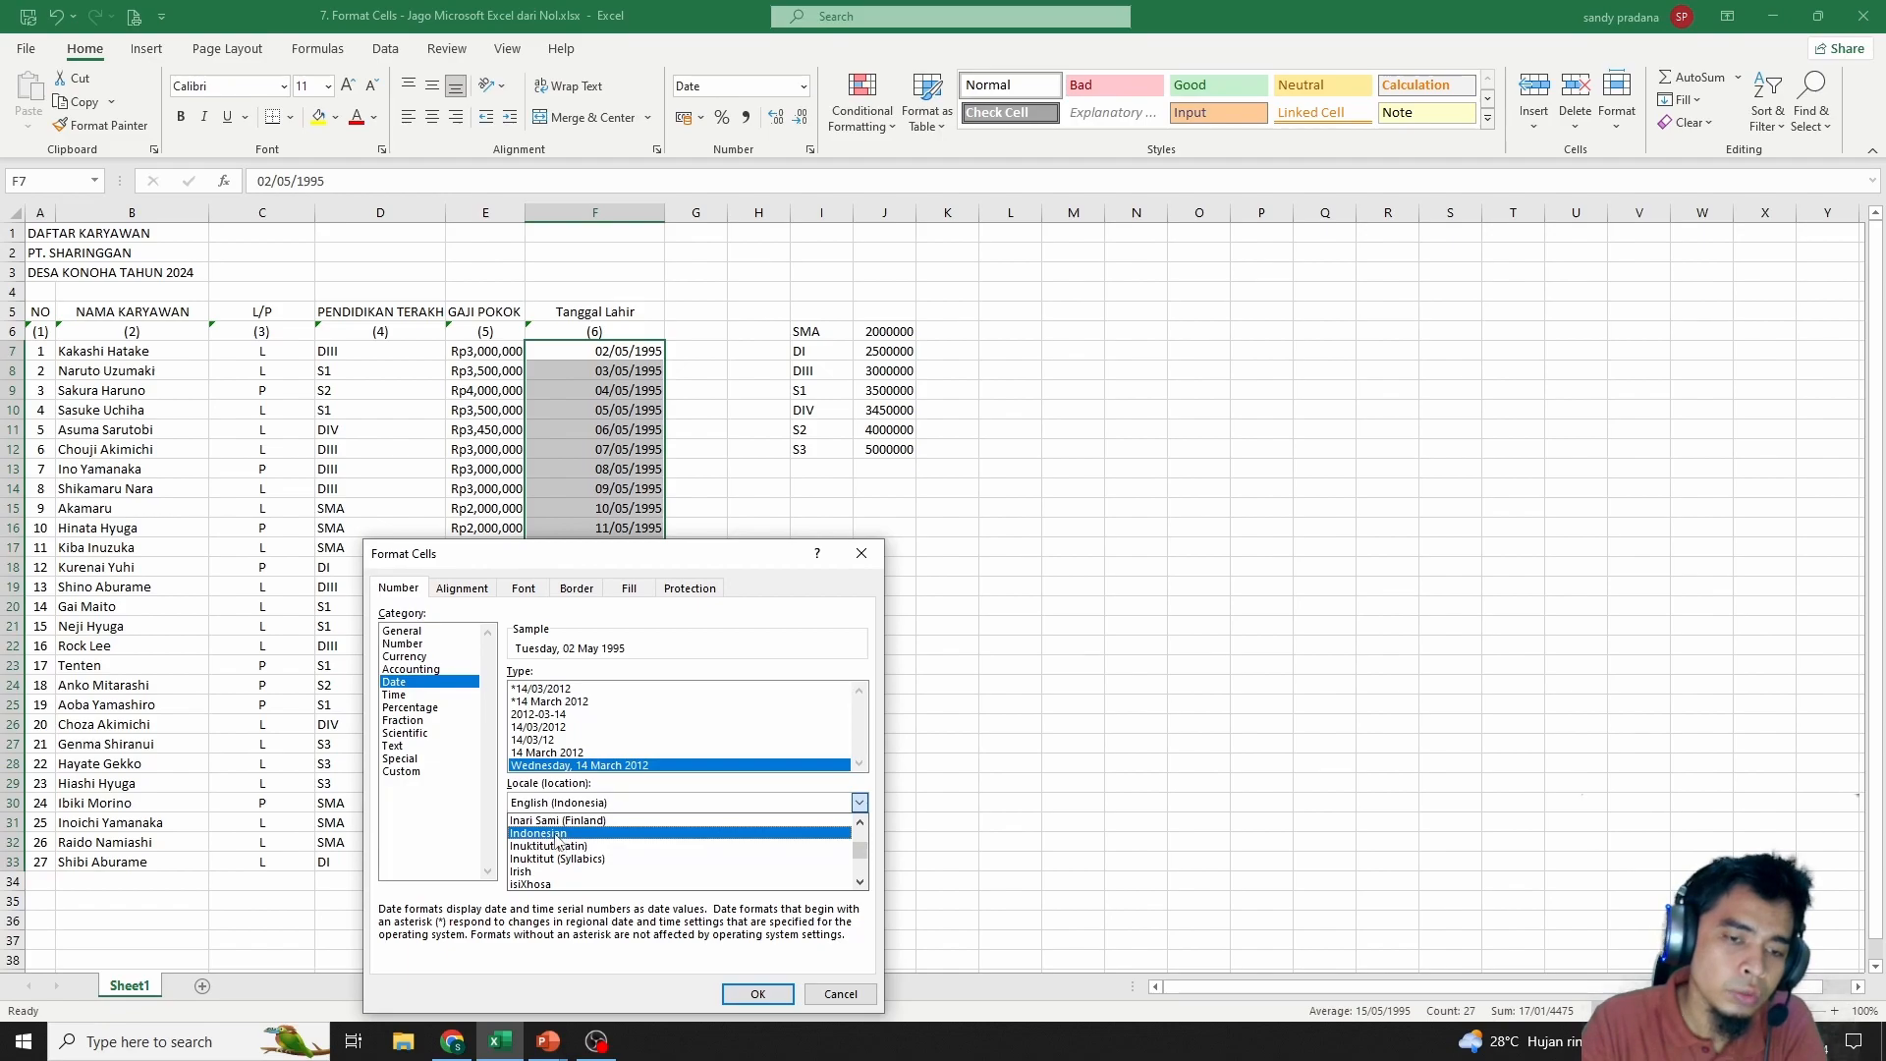
{"action": "left_click", "coordinate": [556, 836]}
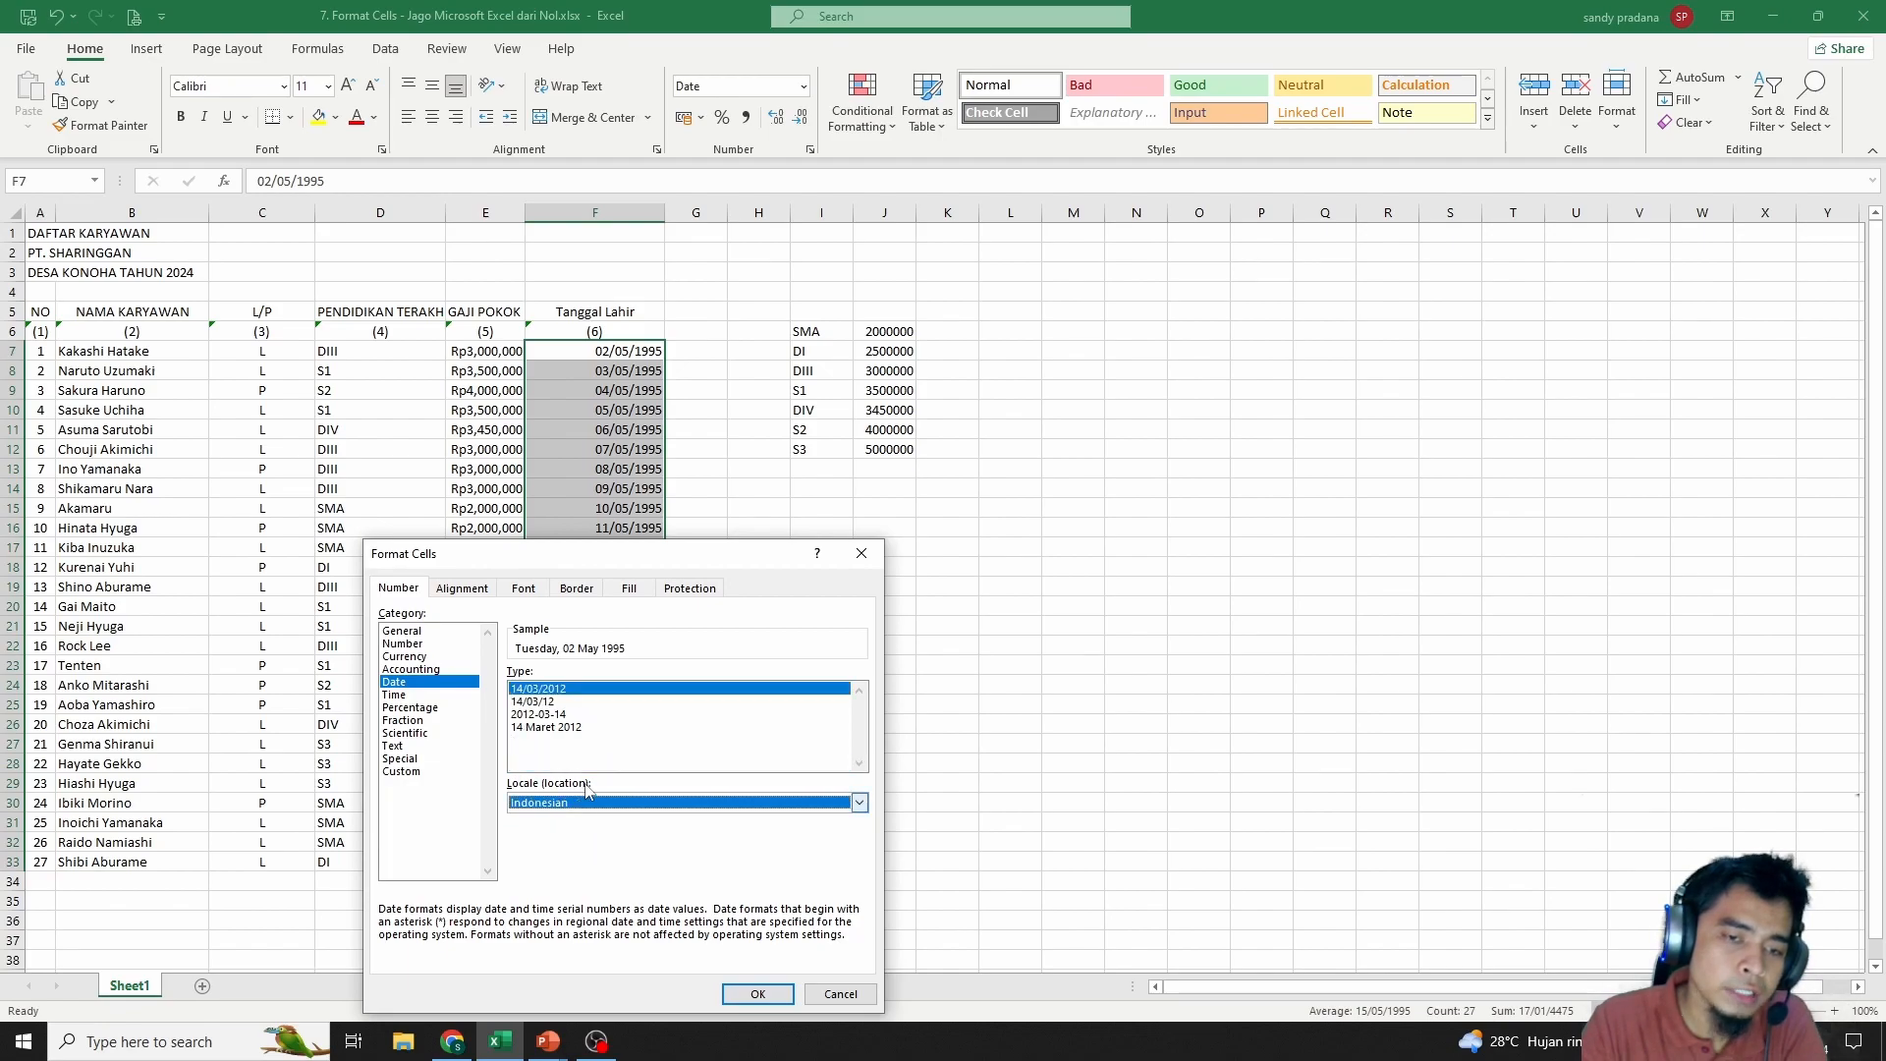
{"action": "left_click", "coordinate": [553, 728]}
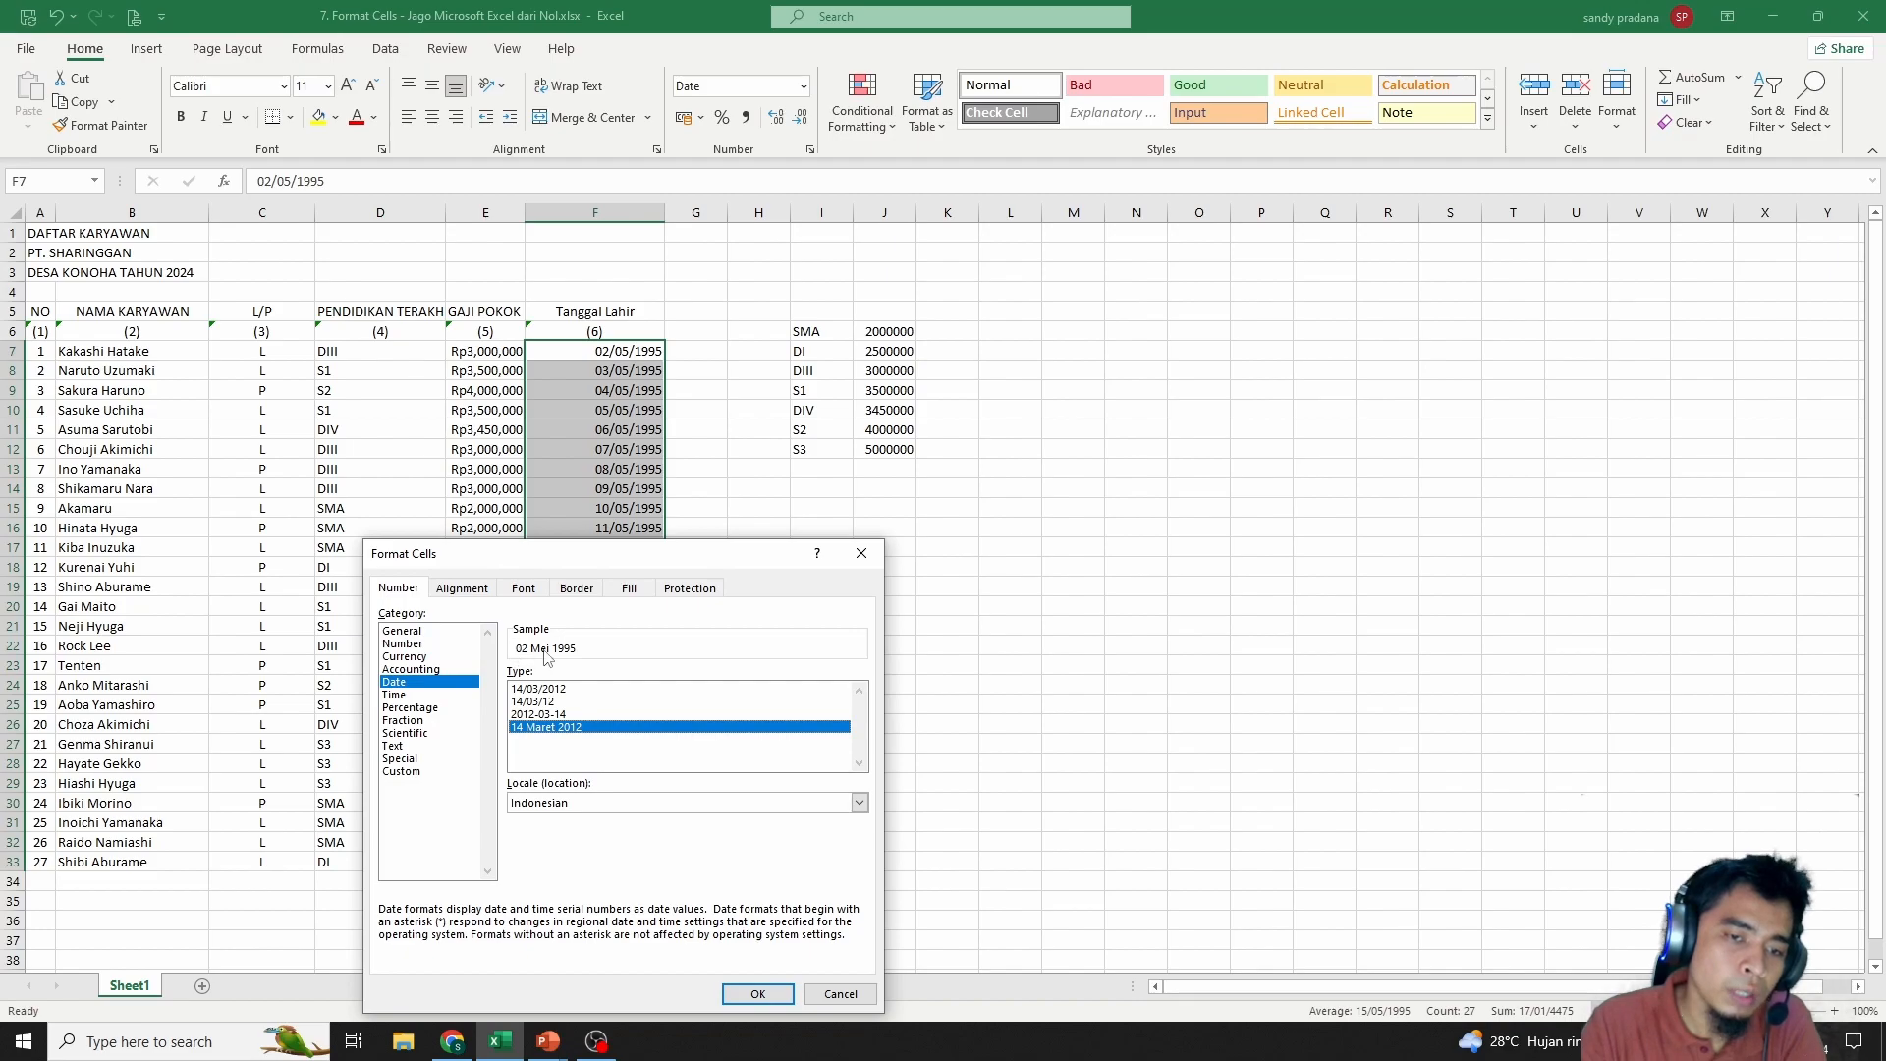
{"action": "left_click", "coordinate": [778, 993]}
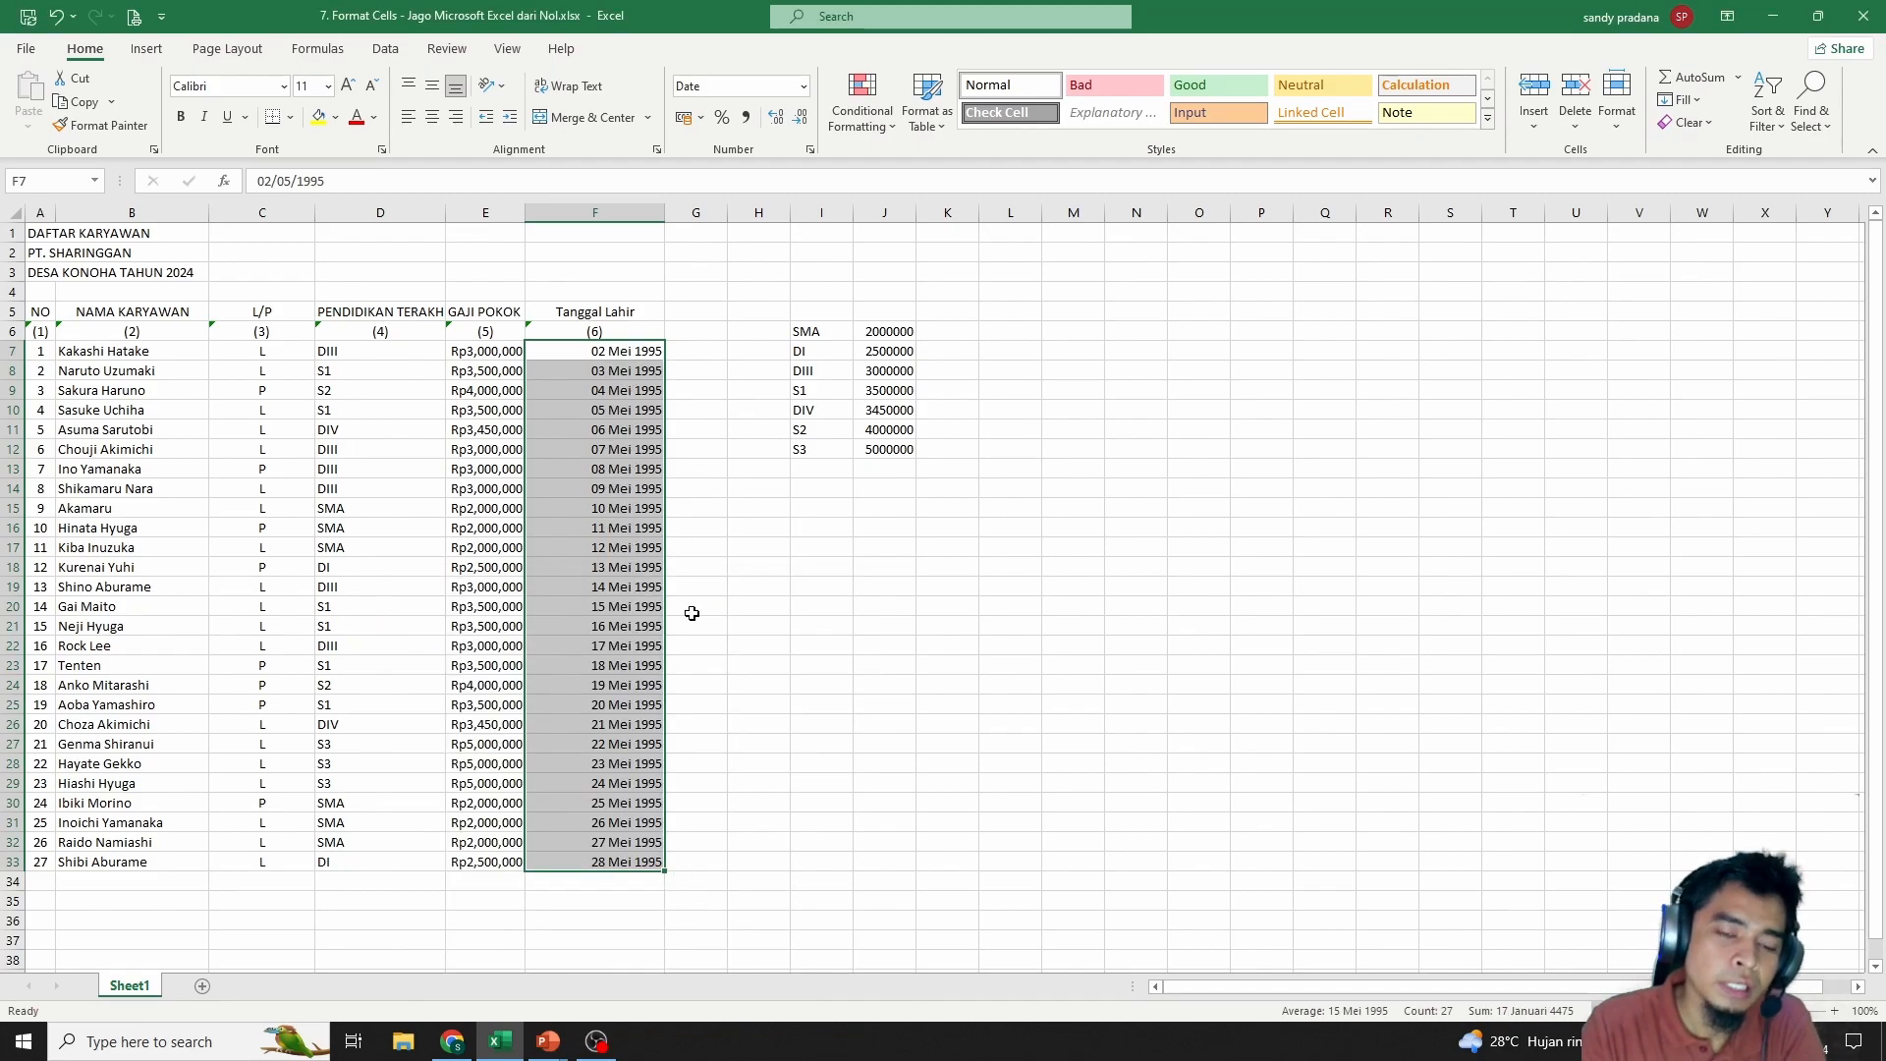
Change F8's month to 8 so it reads 03 Agustus 1995
{"action": "left_click", "coordinate": [616, 374]}
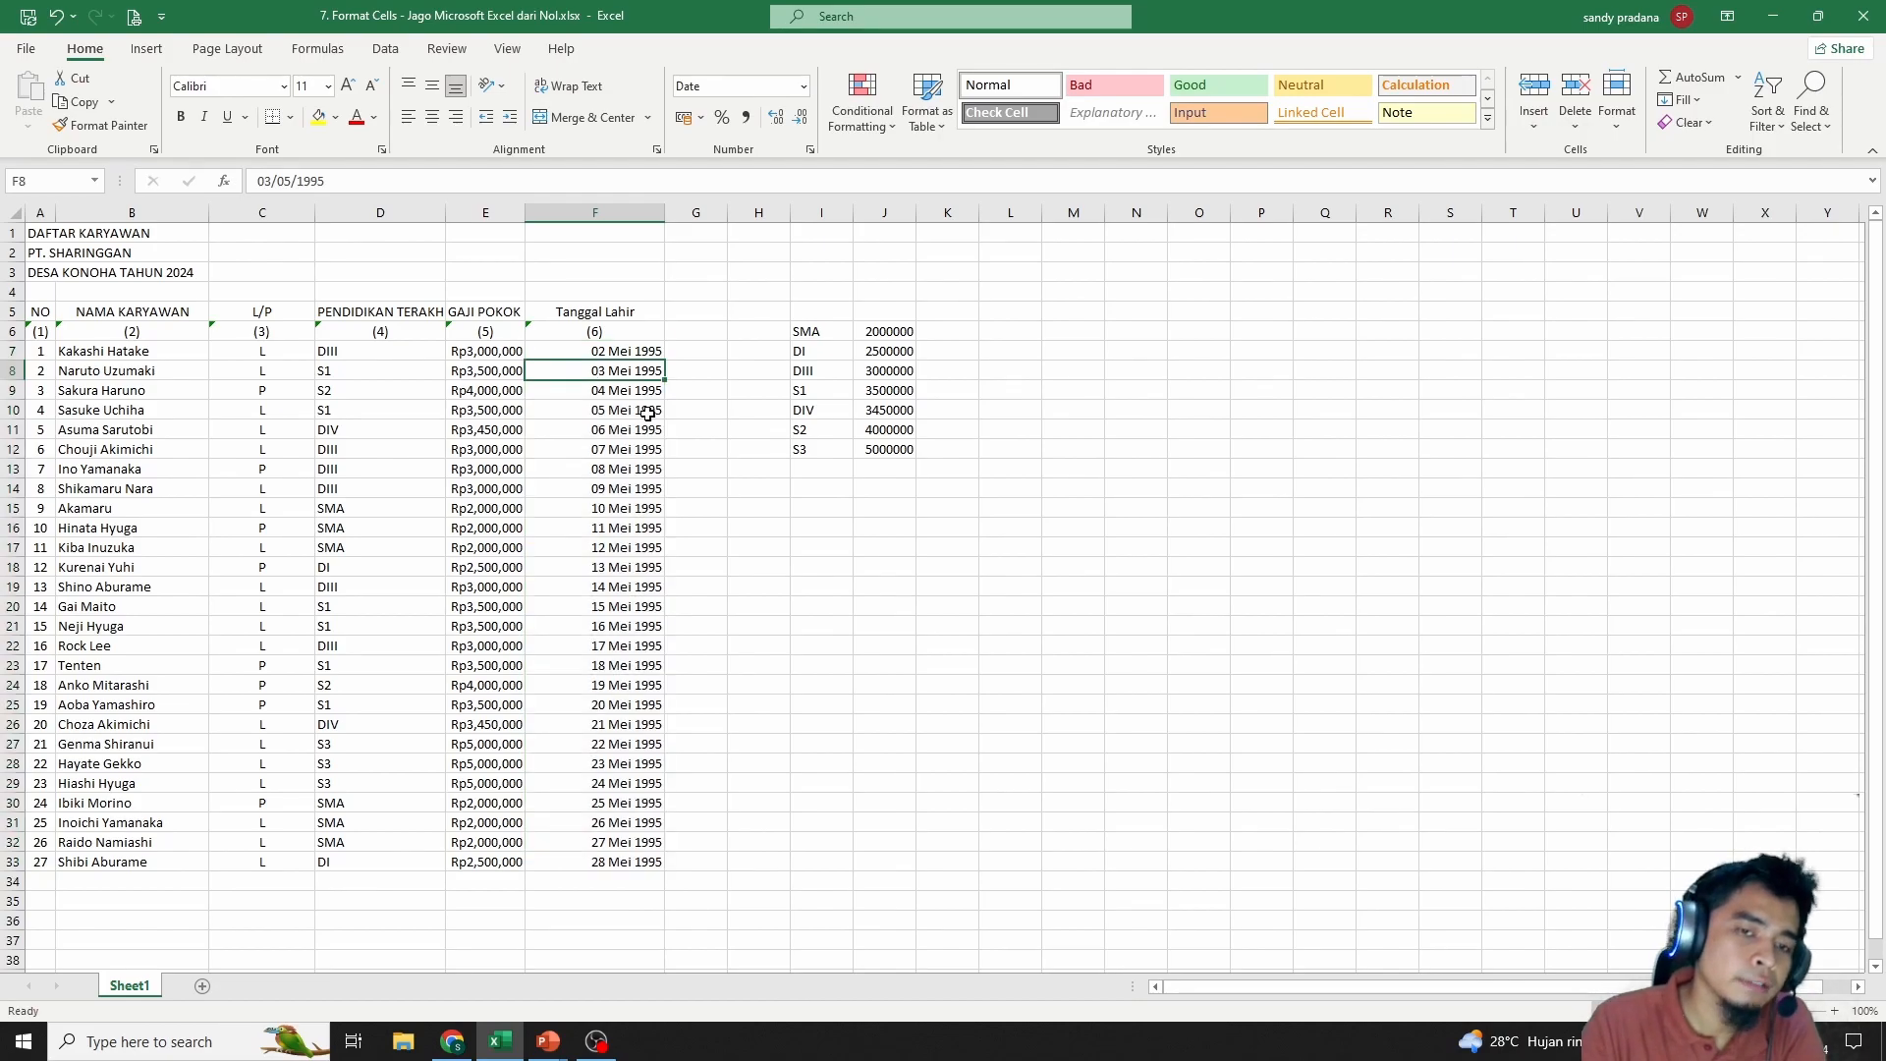
{"action": "left_click_drag", "start_coordinate": [291, 182], "coordinate": [282, 182]}
{"action": "type", "text": "8"}
{"action": "key", "text": "Return"}
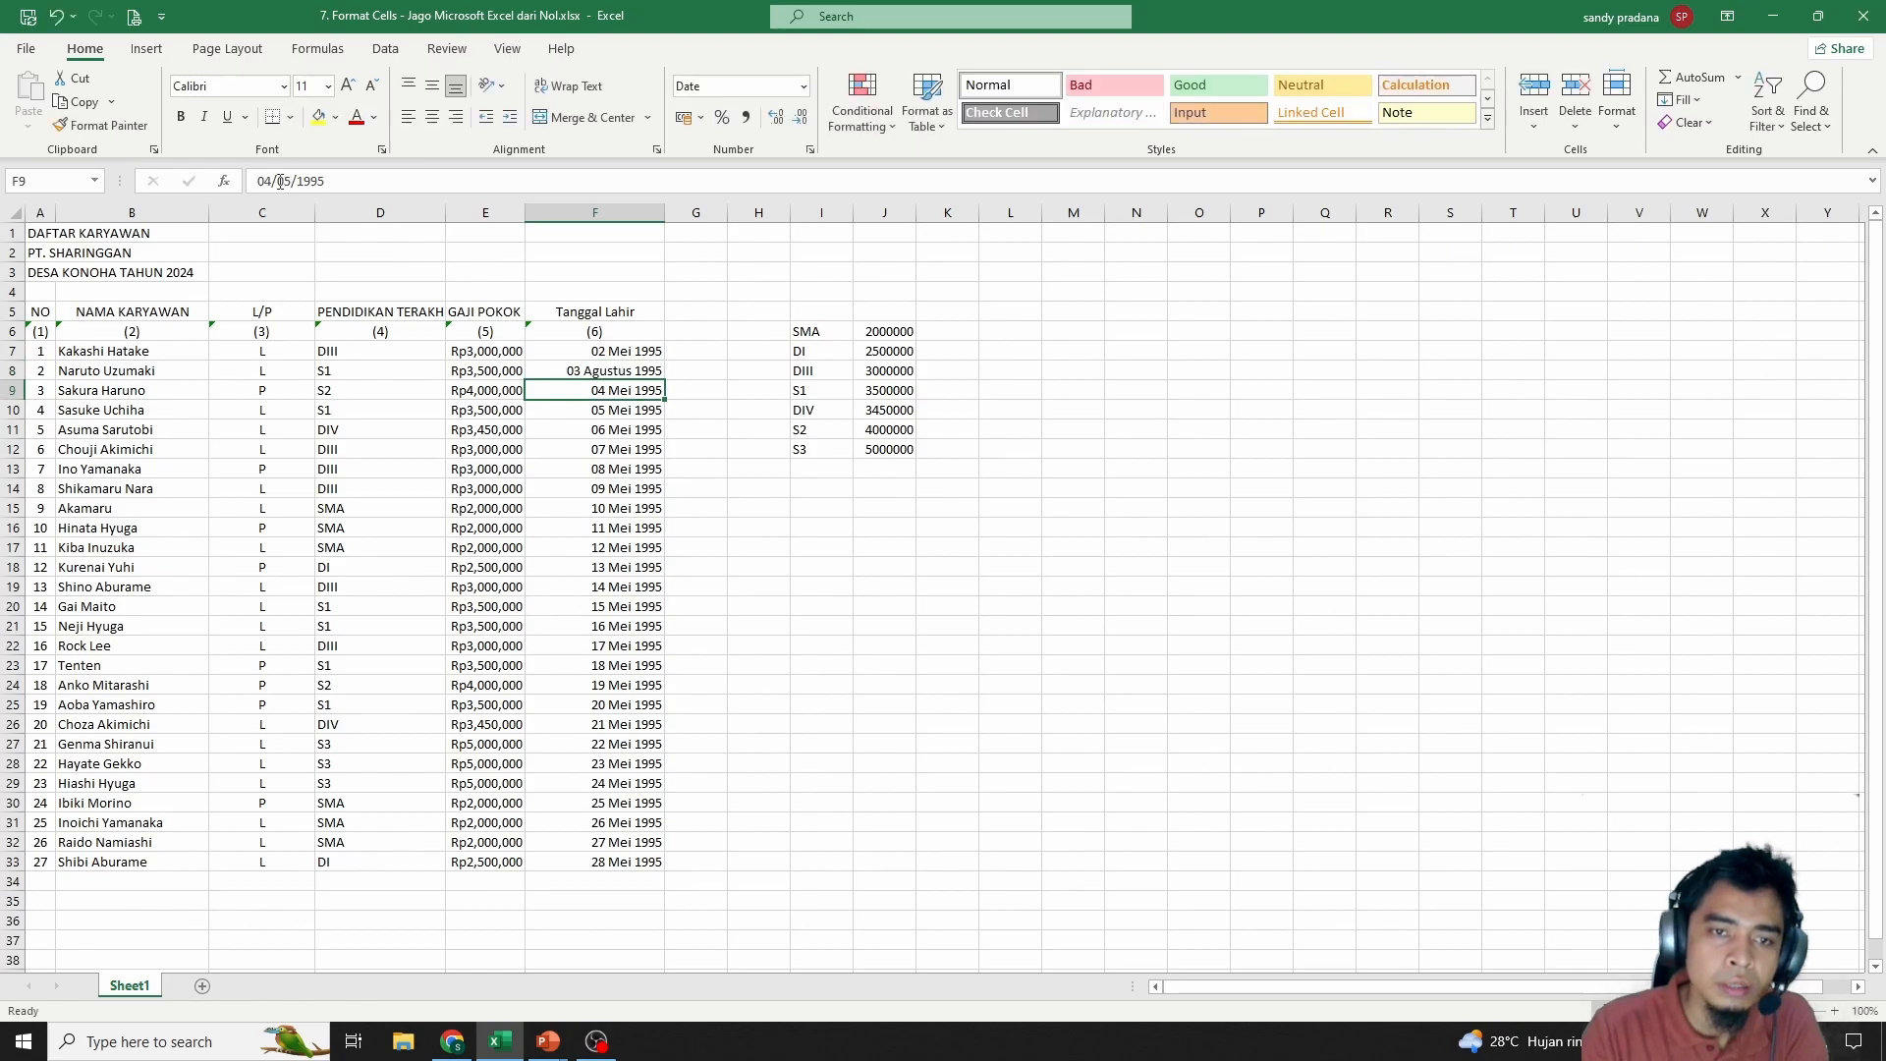
{"action": "left_click", "coordinate": [639, 369]}
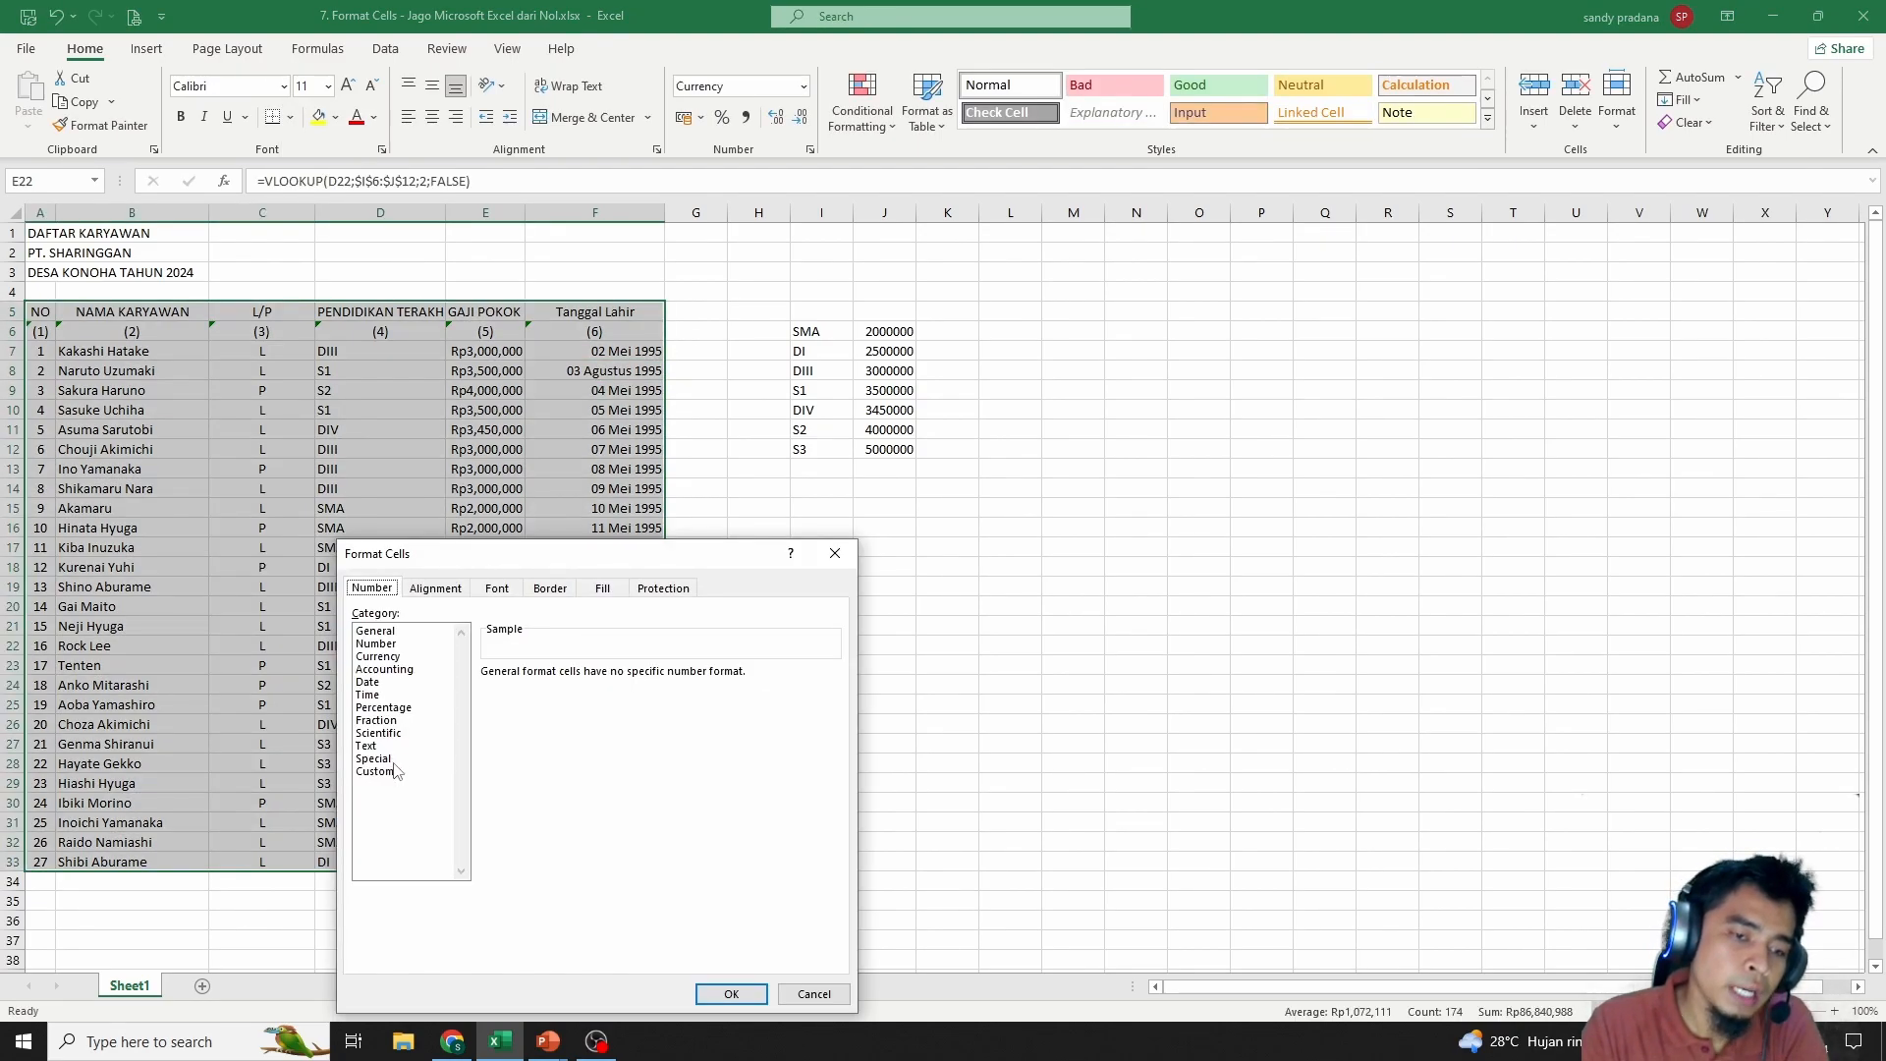
Preview the Scientific, Fraction, Text, Percentage and Time formats, comparing 13:30:55 styles
{"action": "left_click", "coordinate": [384, 732]}
{"action": "left_click", "coordinate": [384, 720]}
{"action": "left_click", "coordinate": [386, 746]}
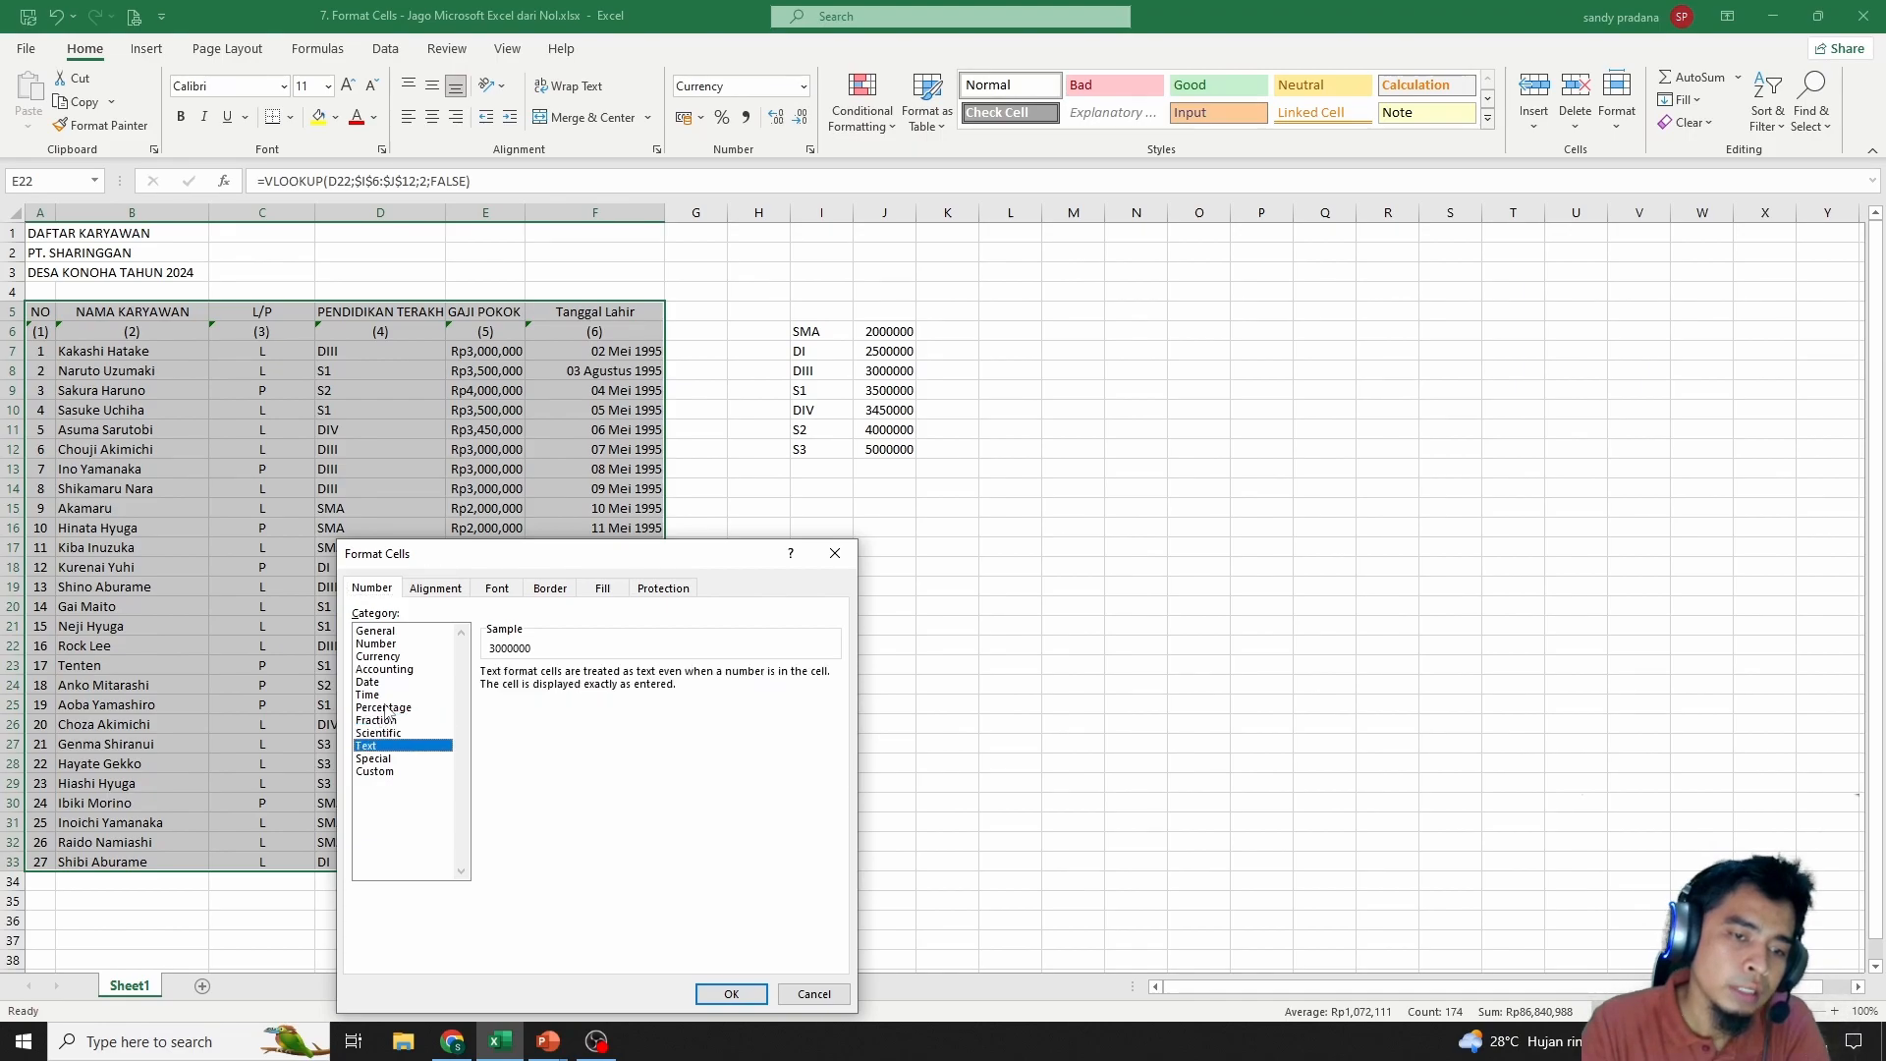
{"action": "left_click", "coordinate": [395, 709]}
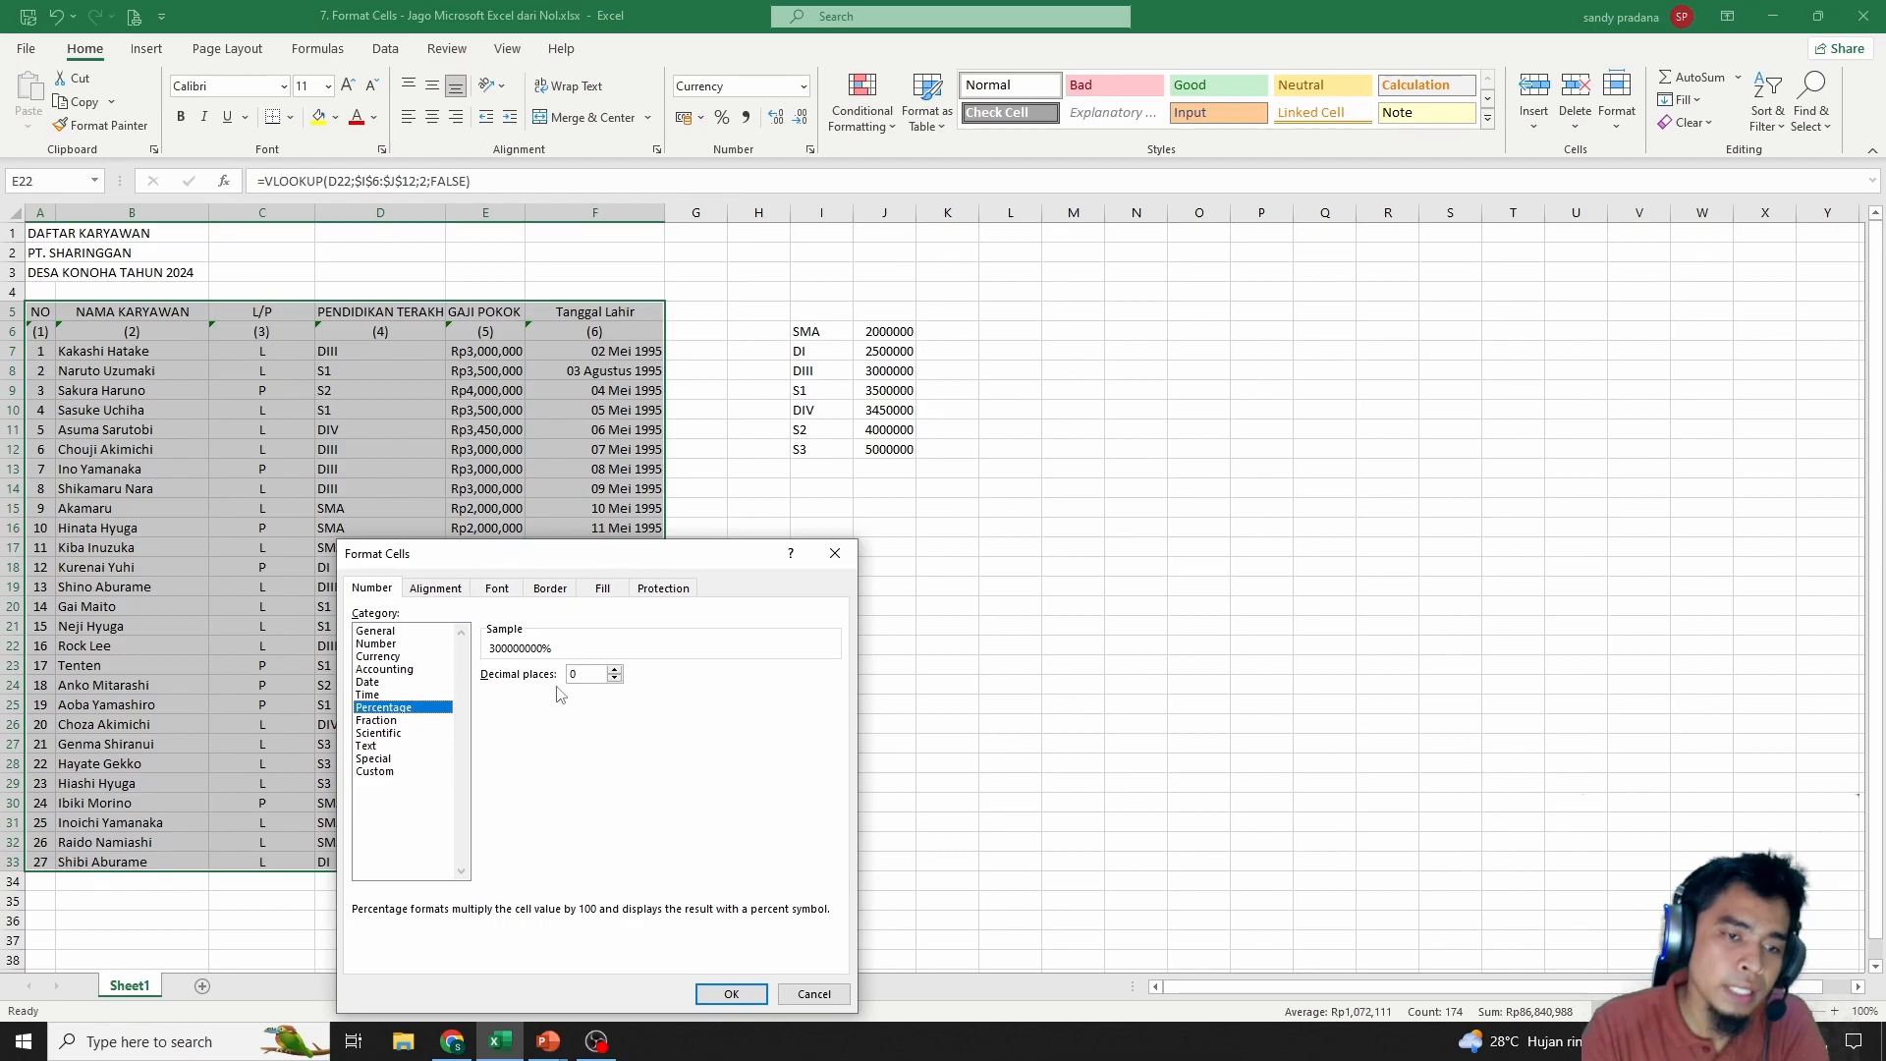
{"action": "left_click", "coordinate": [389, 696]}
{"action": "left_click", "coordinate": [521, 699]}
{"action": "left_click", "coordinate": [520, 689]}
{"action": "left_click", "coordinate": [524, 701]}
Look through the Special and Custom formats, then cancel without applying changes
{"action": "left_click", "coordinate": [398, 733]}
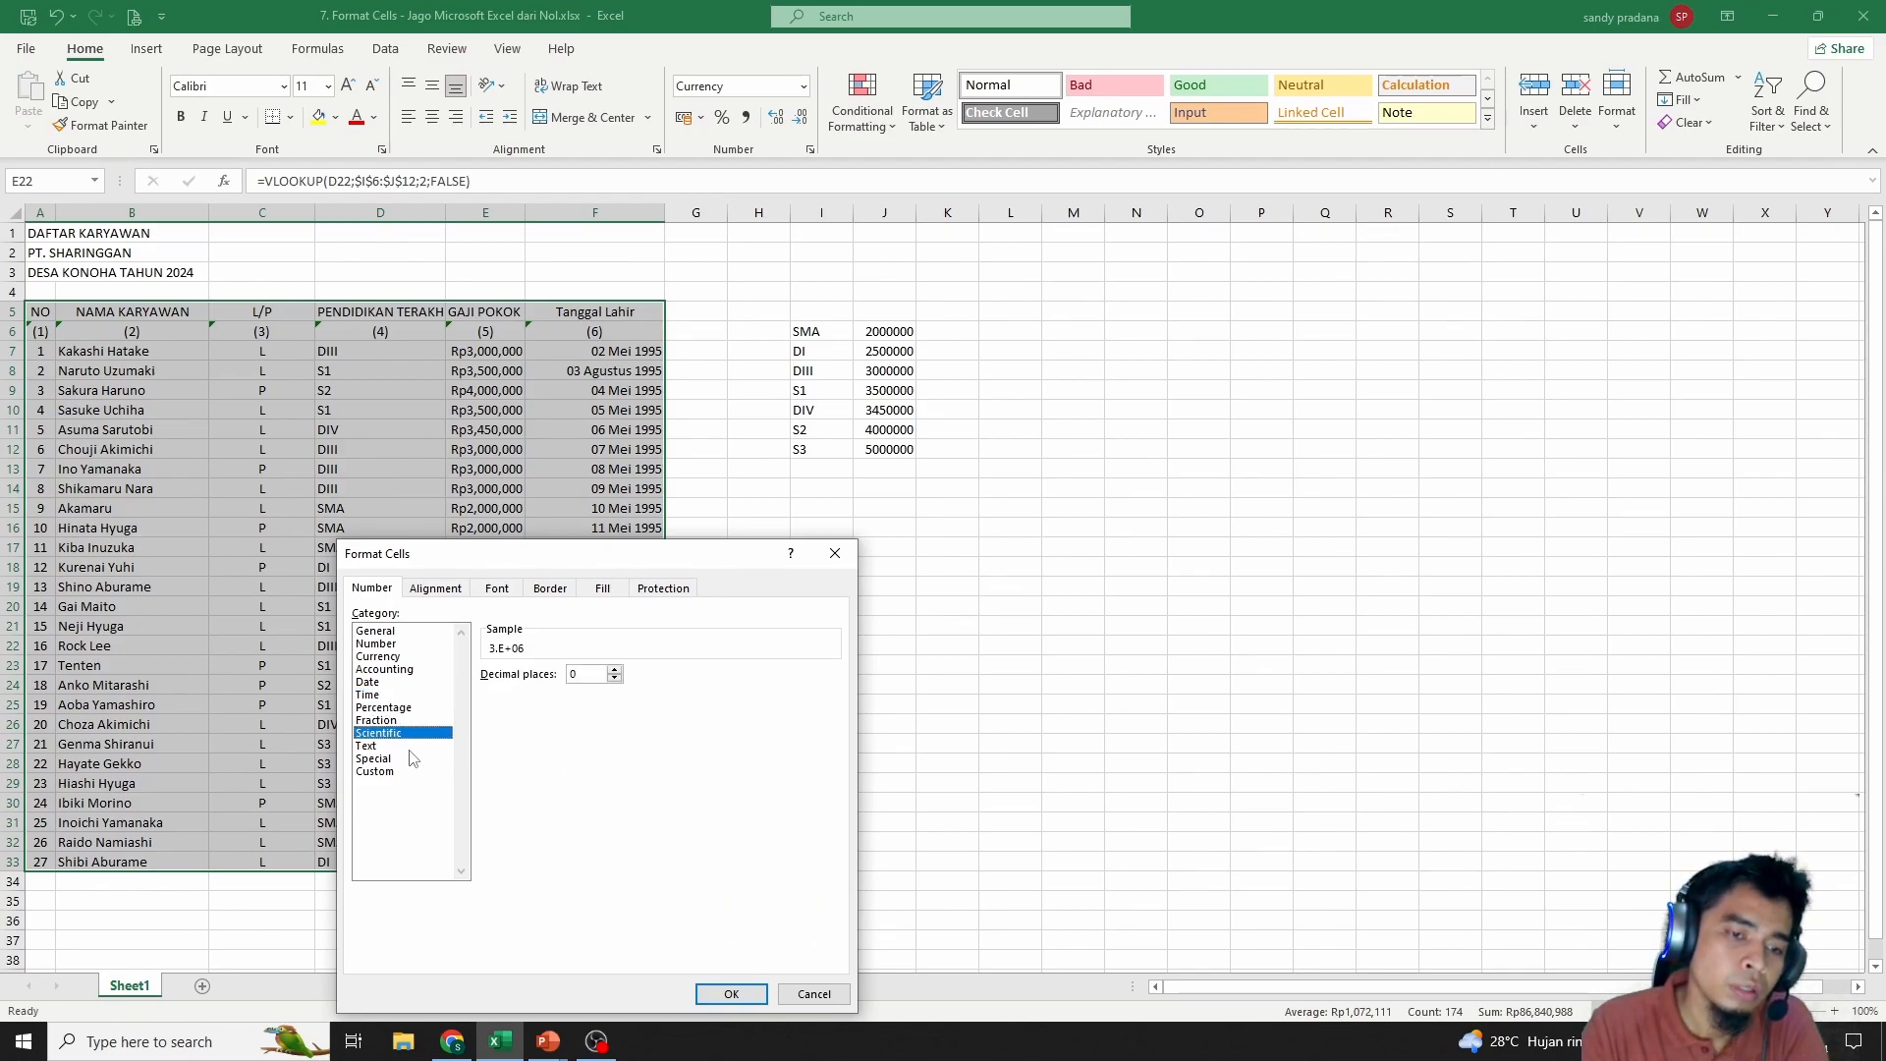
{"action": "left_click", "coordinate": [398, 745]}
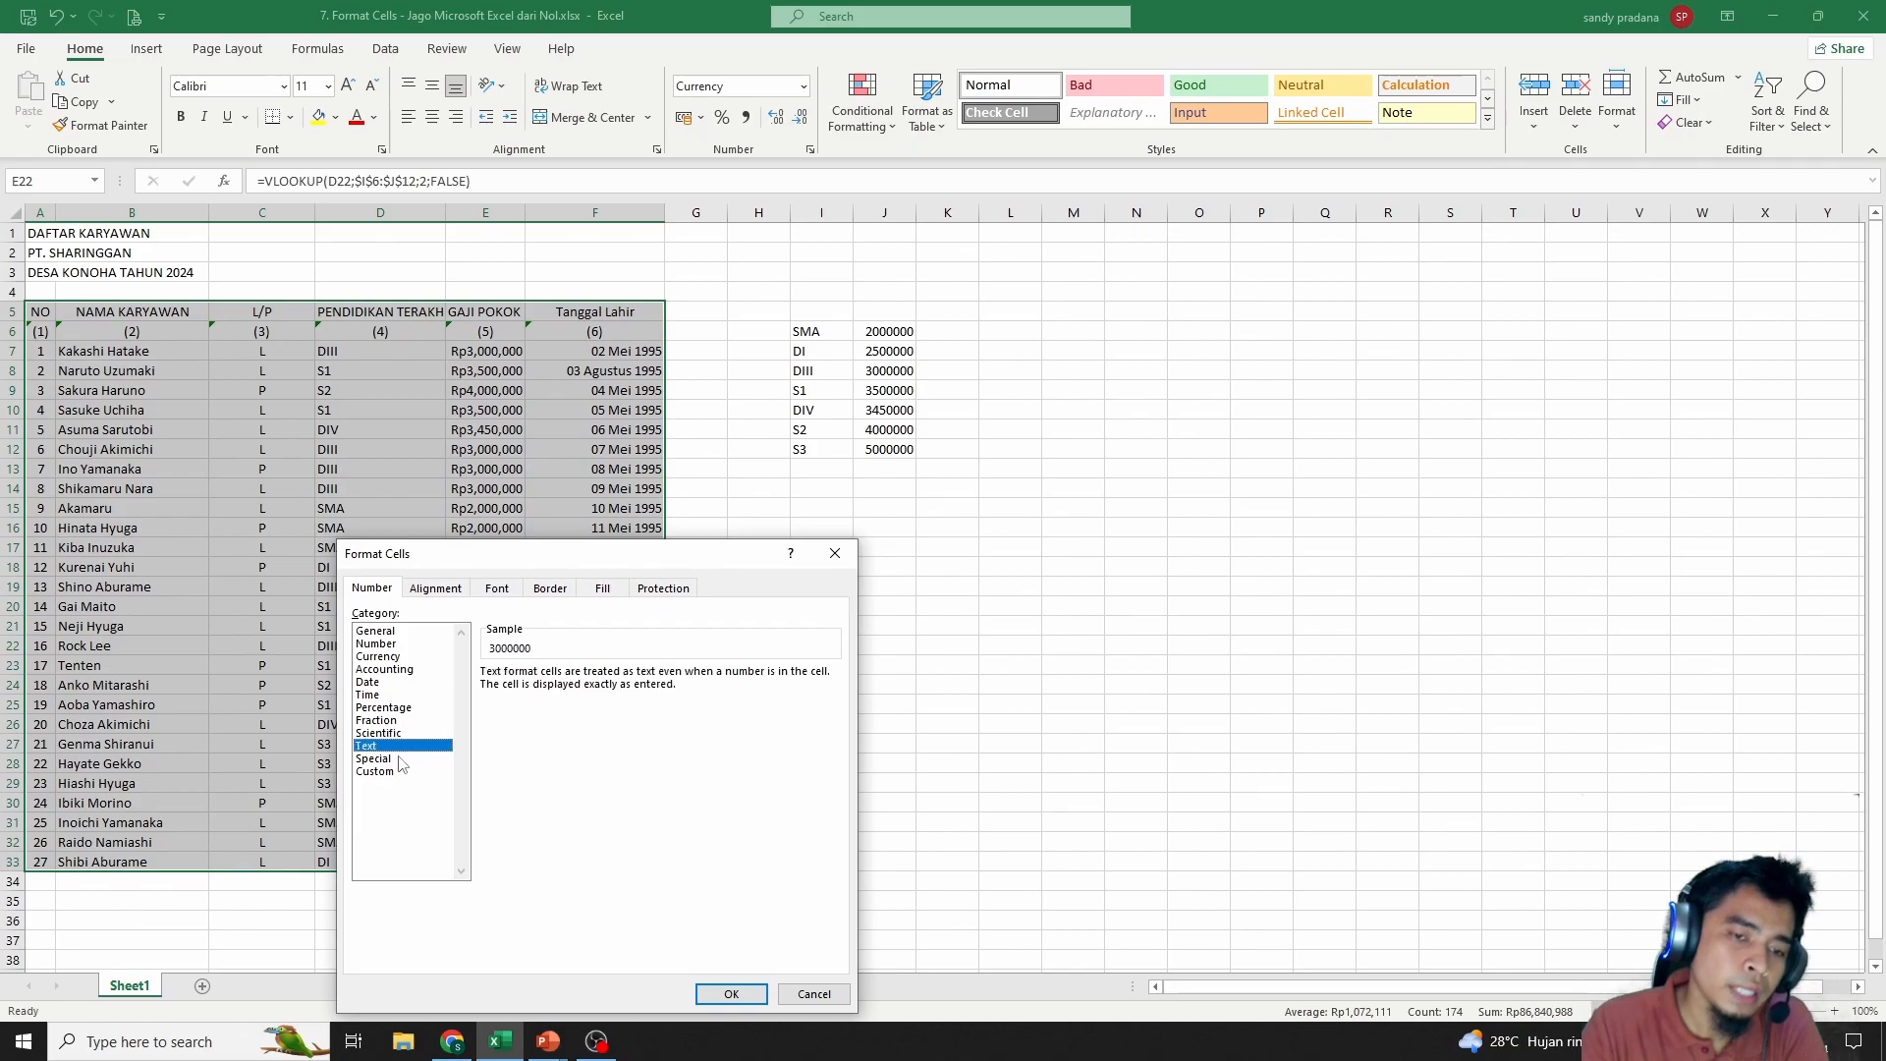
{"action": "left_click", "coordinate": [395, 758]}
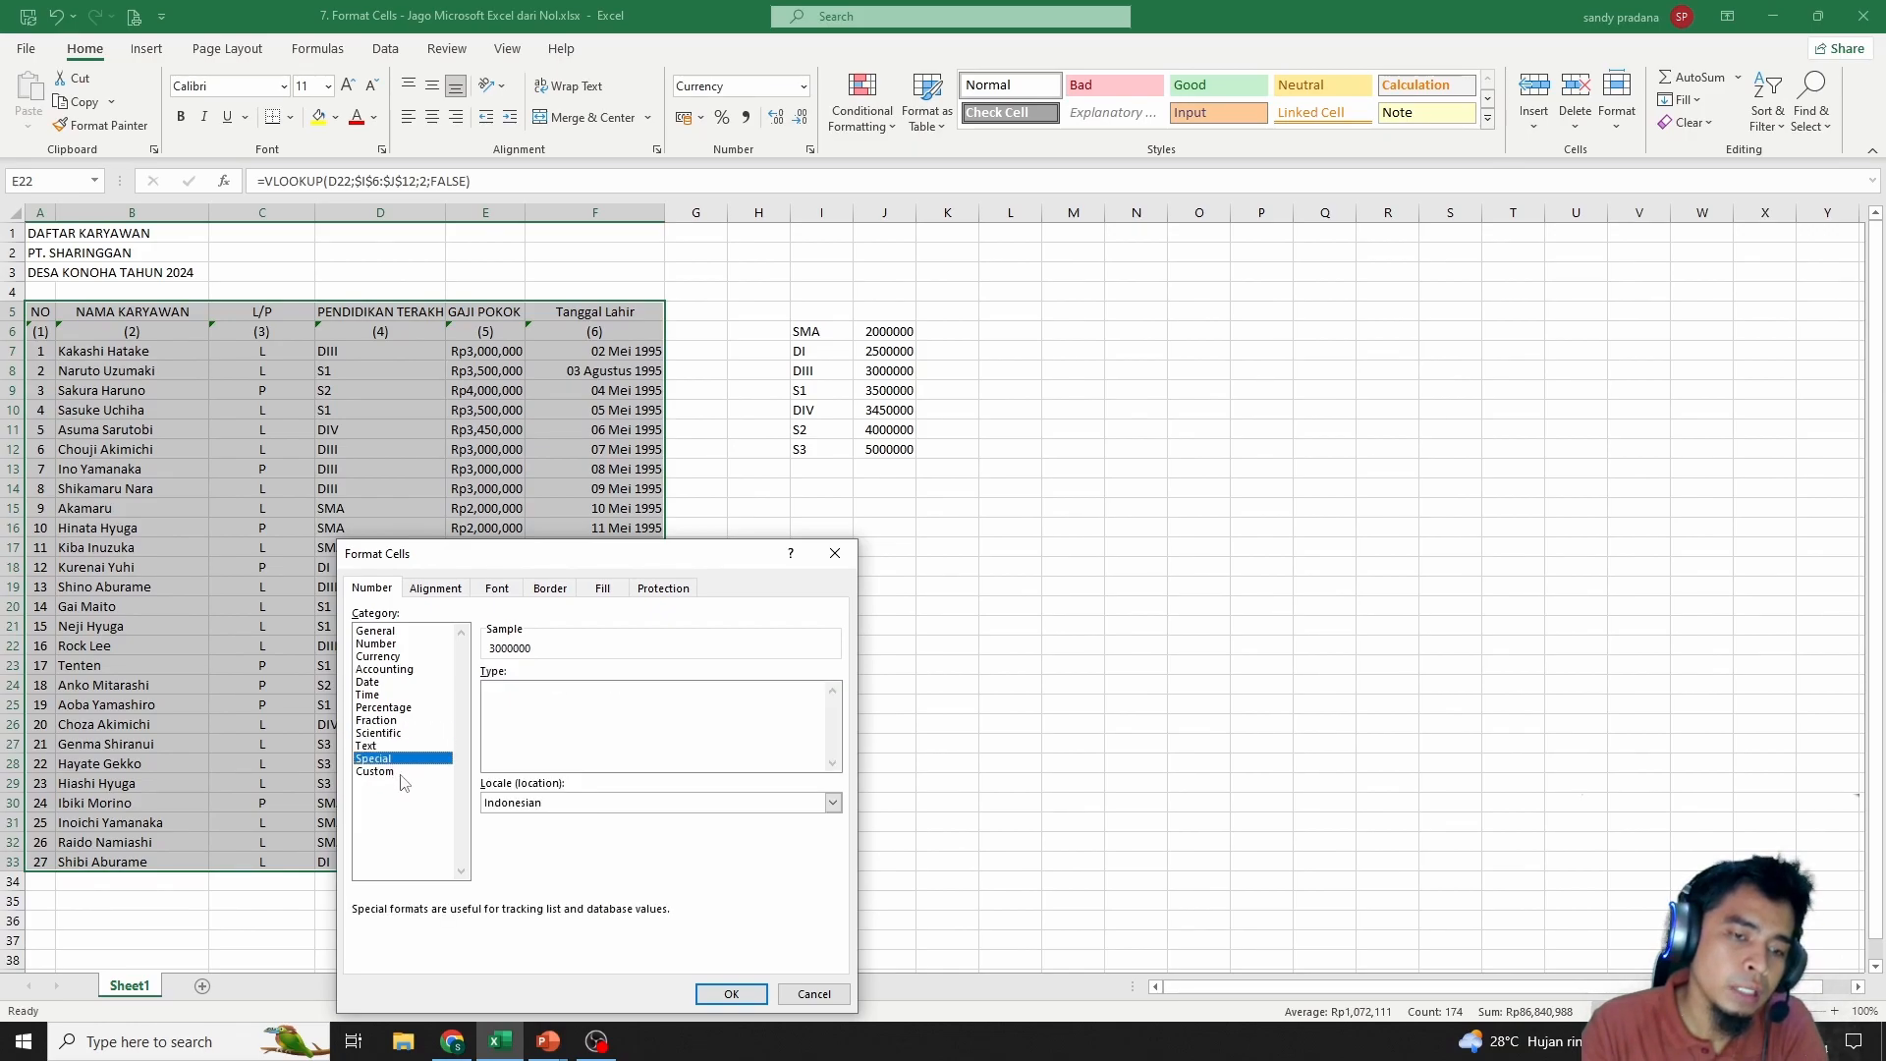
{"action": "left_click", "coordinate": [398, 772]}
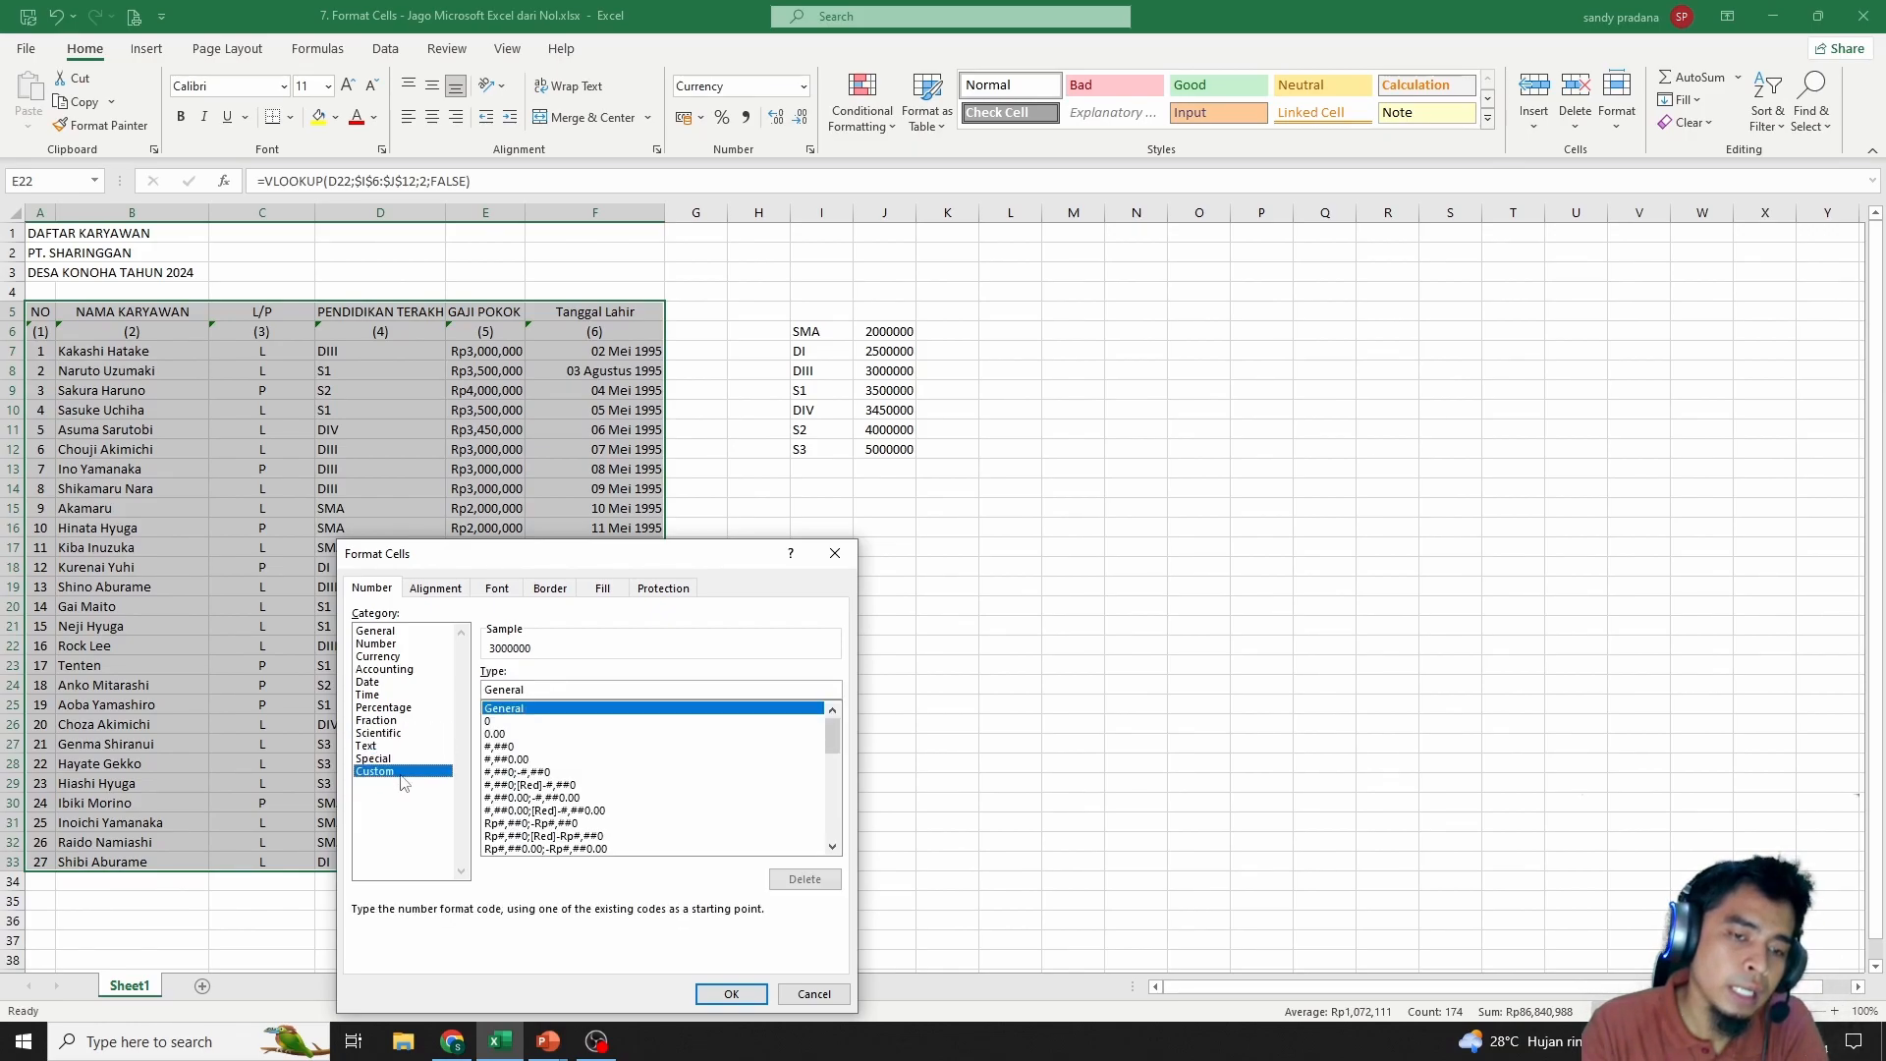
{"action": "left_click", "coordinate": [552, 835]}
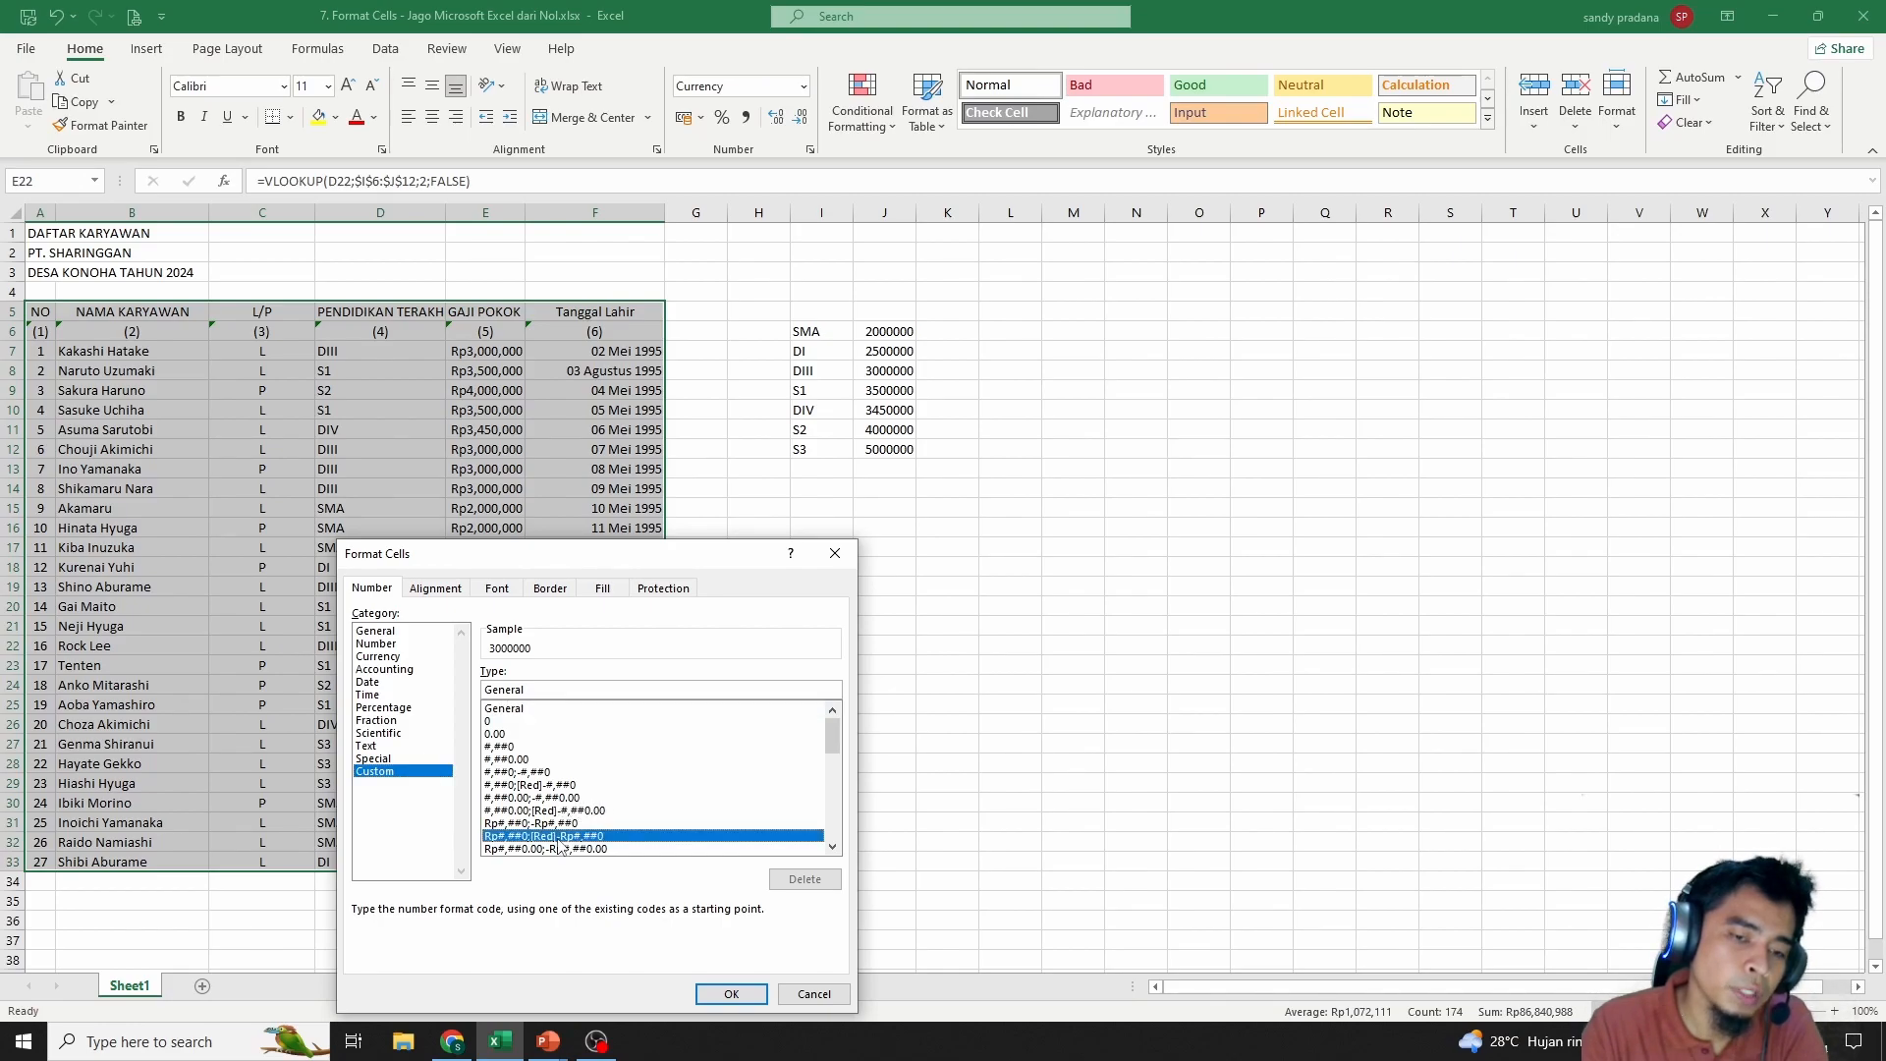
{"action": "scroll", "coordinate": [599, 830], "scroll_direction": "down", "scroll_amount": 10}
{"action": "left_click", "coordinate": [813, 993]}
{"action": "left_click", "coordinate": [596, 610]}
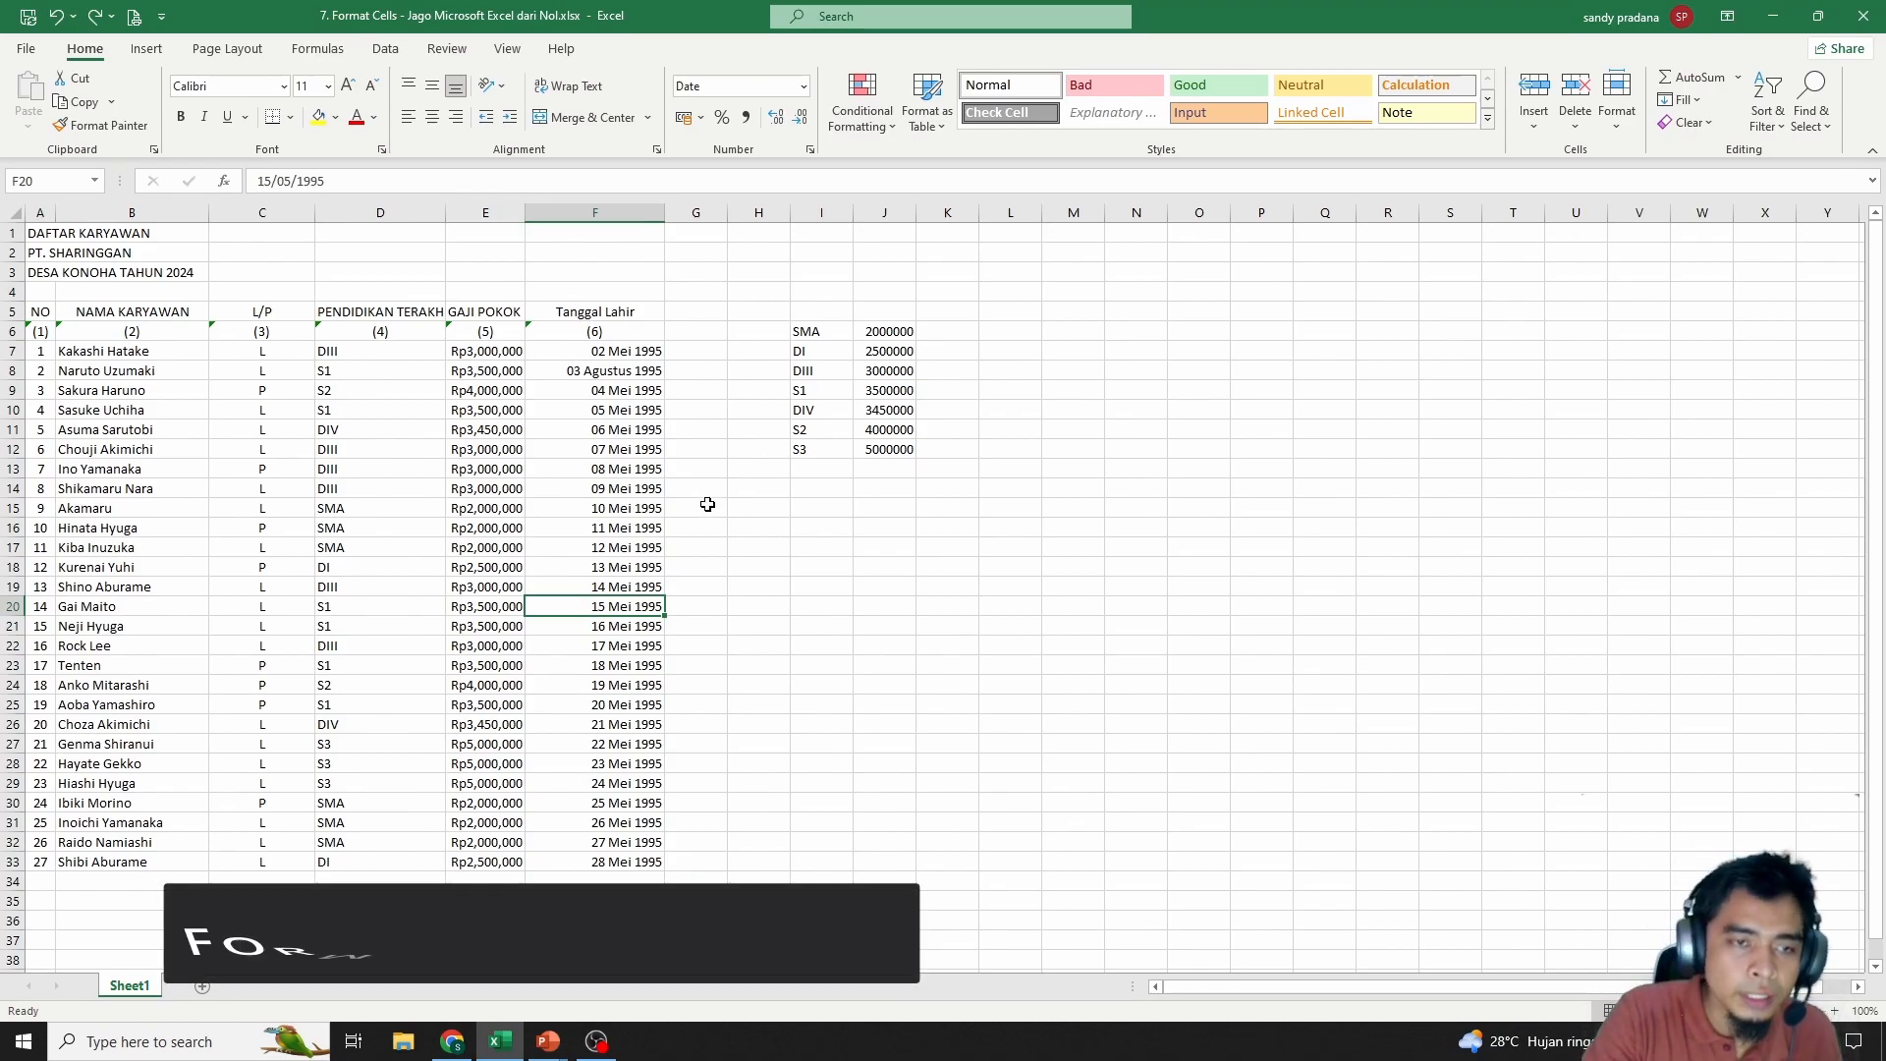
{"action": "right_click", "coordinate": [361, 621]}
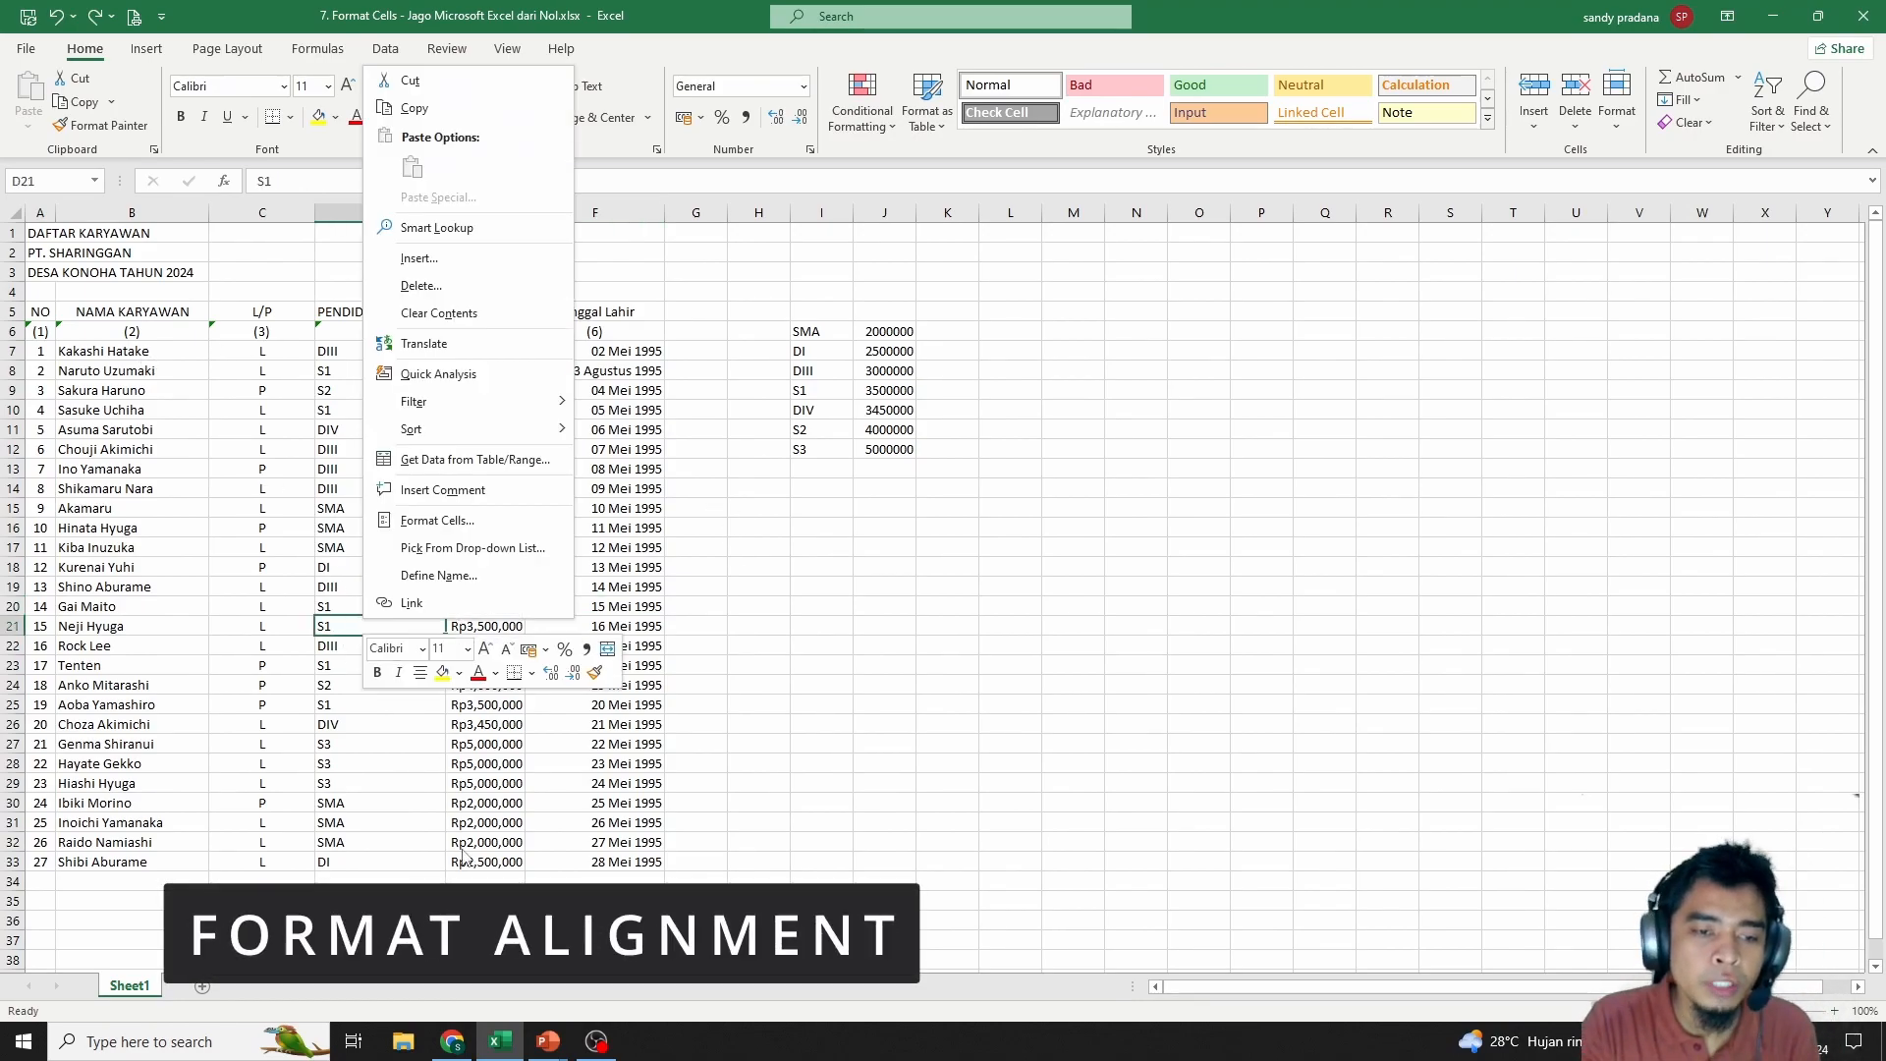
{"action": "left_click", "coordinate": [462, 527]}
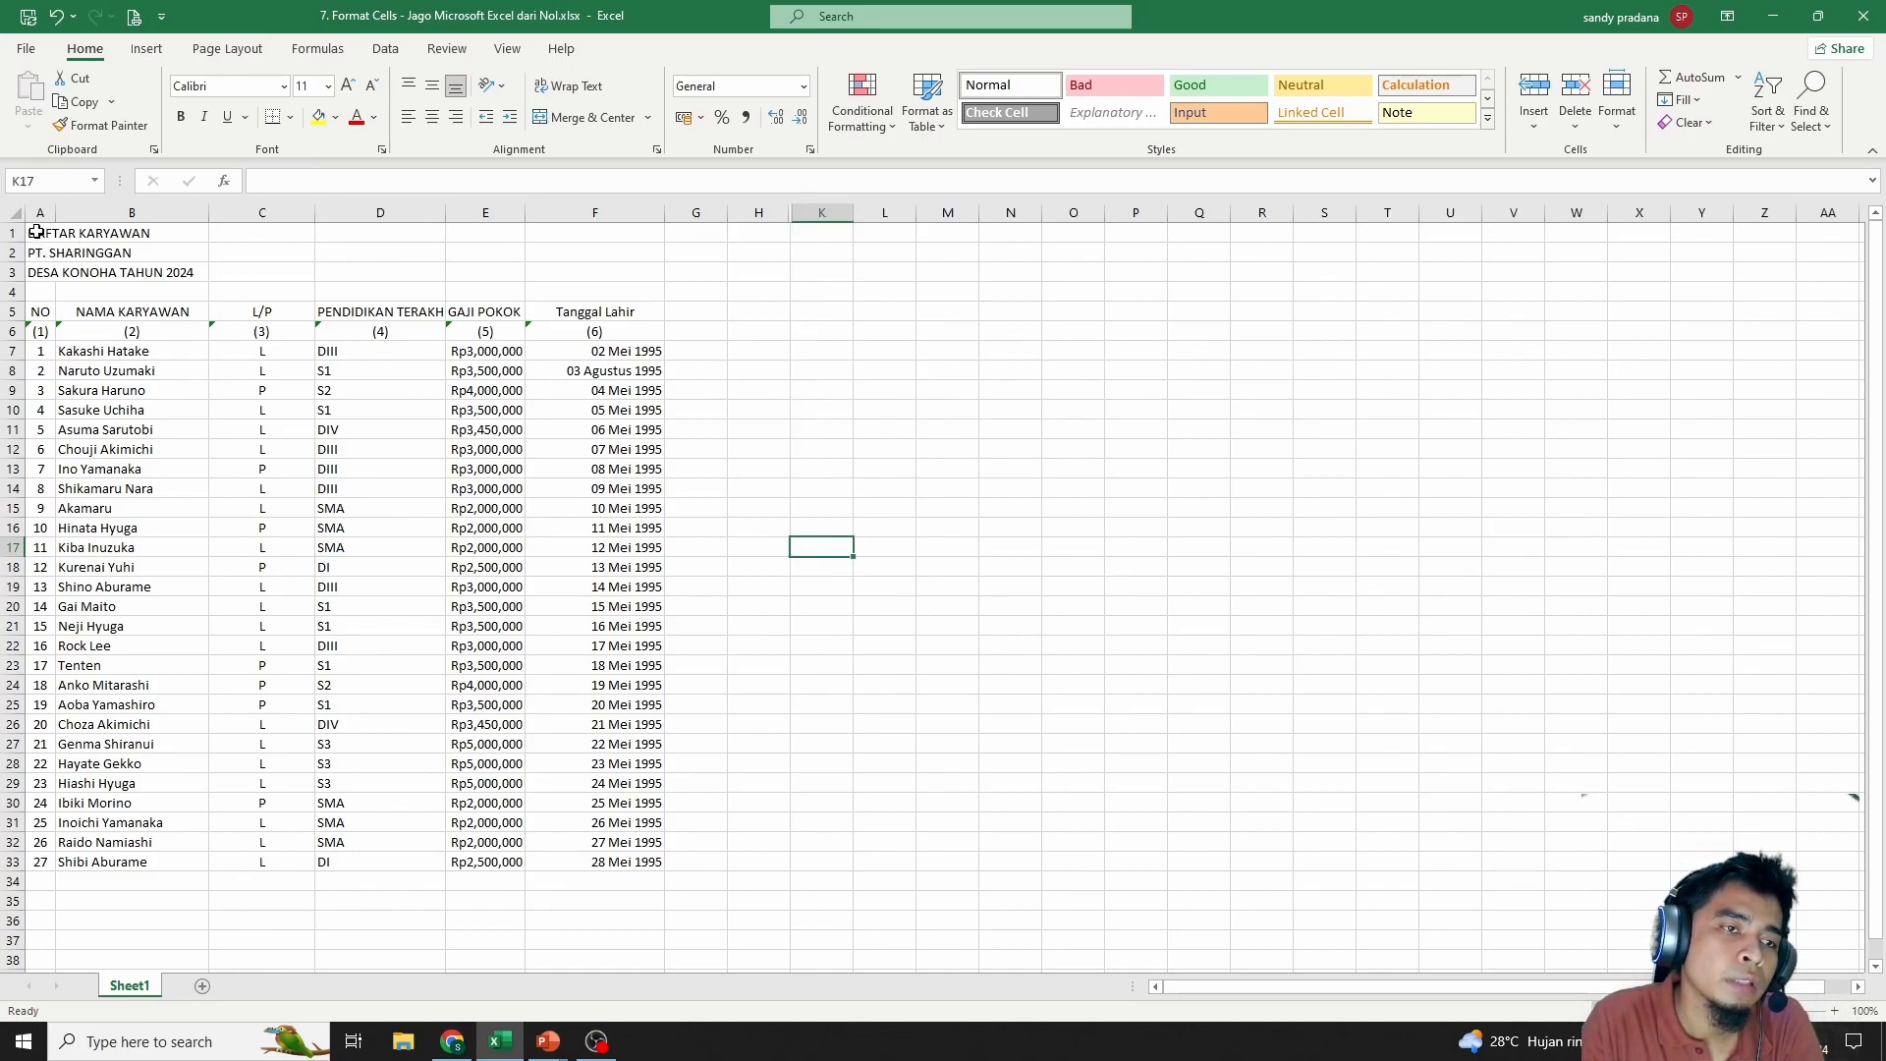
{"action": "left_click_drag", "start_coordinate": [35, 231], "coordinate": [582, 243]}
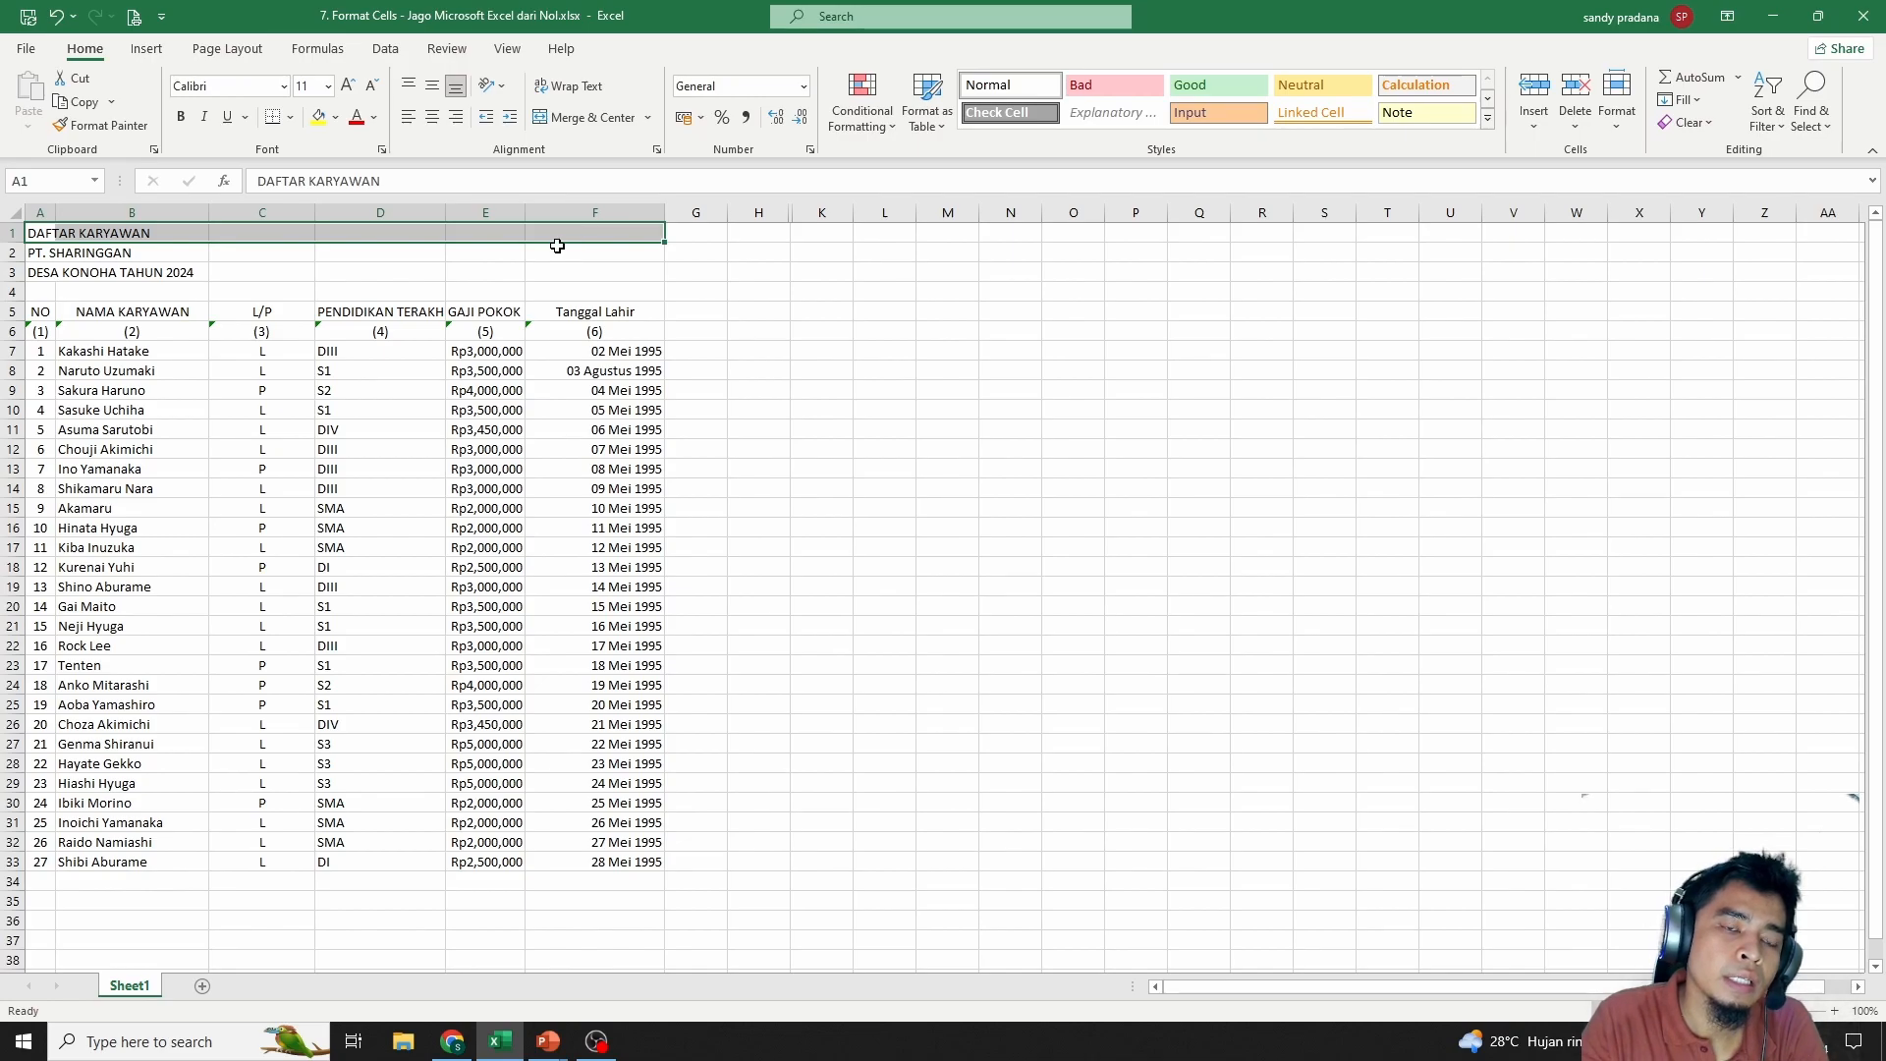
{"action": "left_click_drag", "start_coordinate": [45, 231], "coordinate": [553, 235]}
Merge A1:F1 with Center horizontal and vertical alignment for DAFTAR KARYAWAN
{"action": "right_click", "coordinate": [553, 236]}
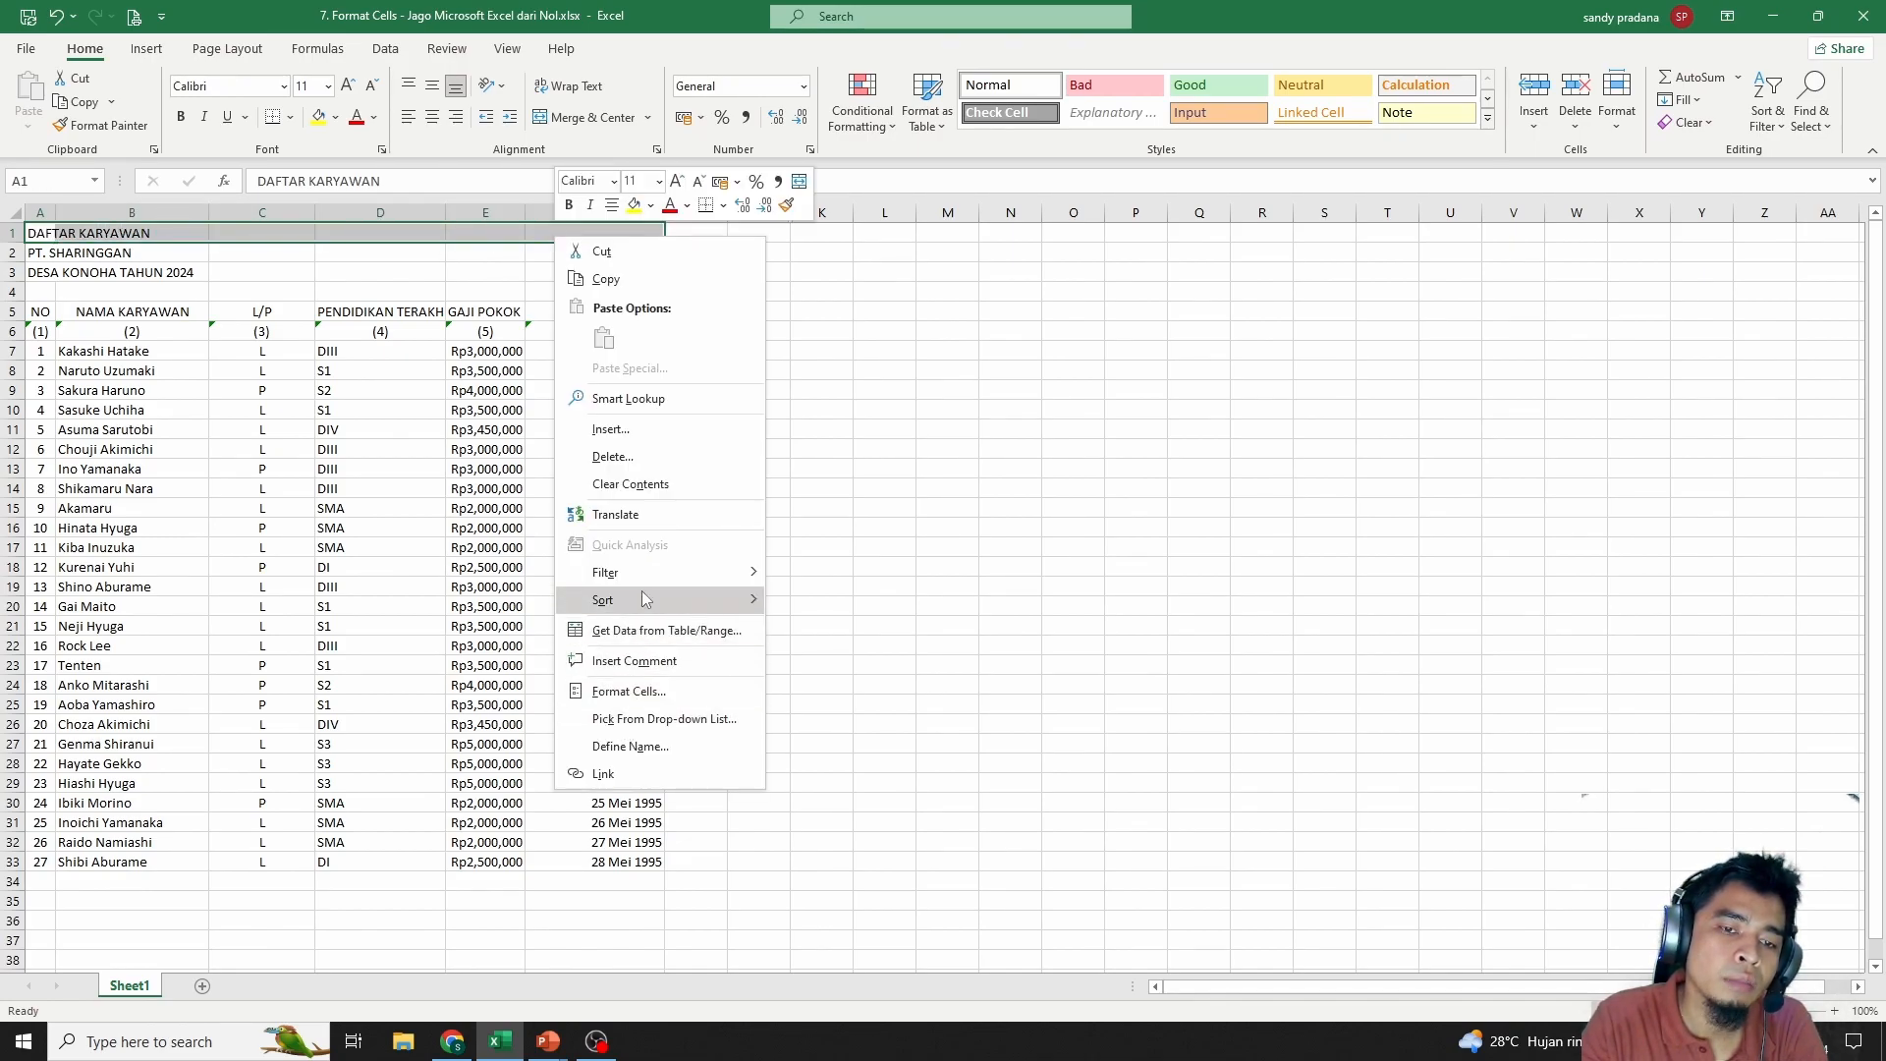
{"action": "left_click", "coordinate": [621, 692]}
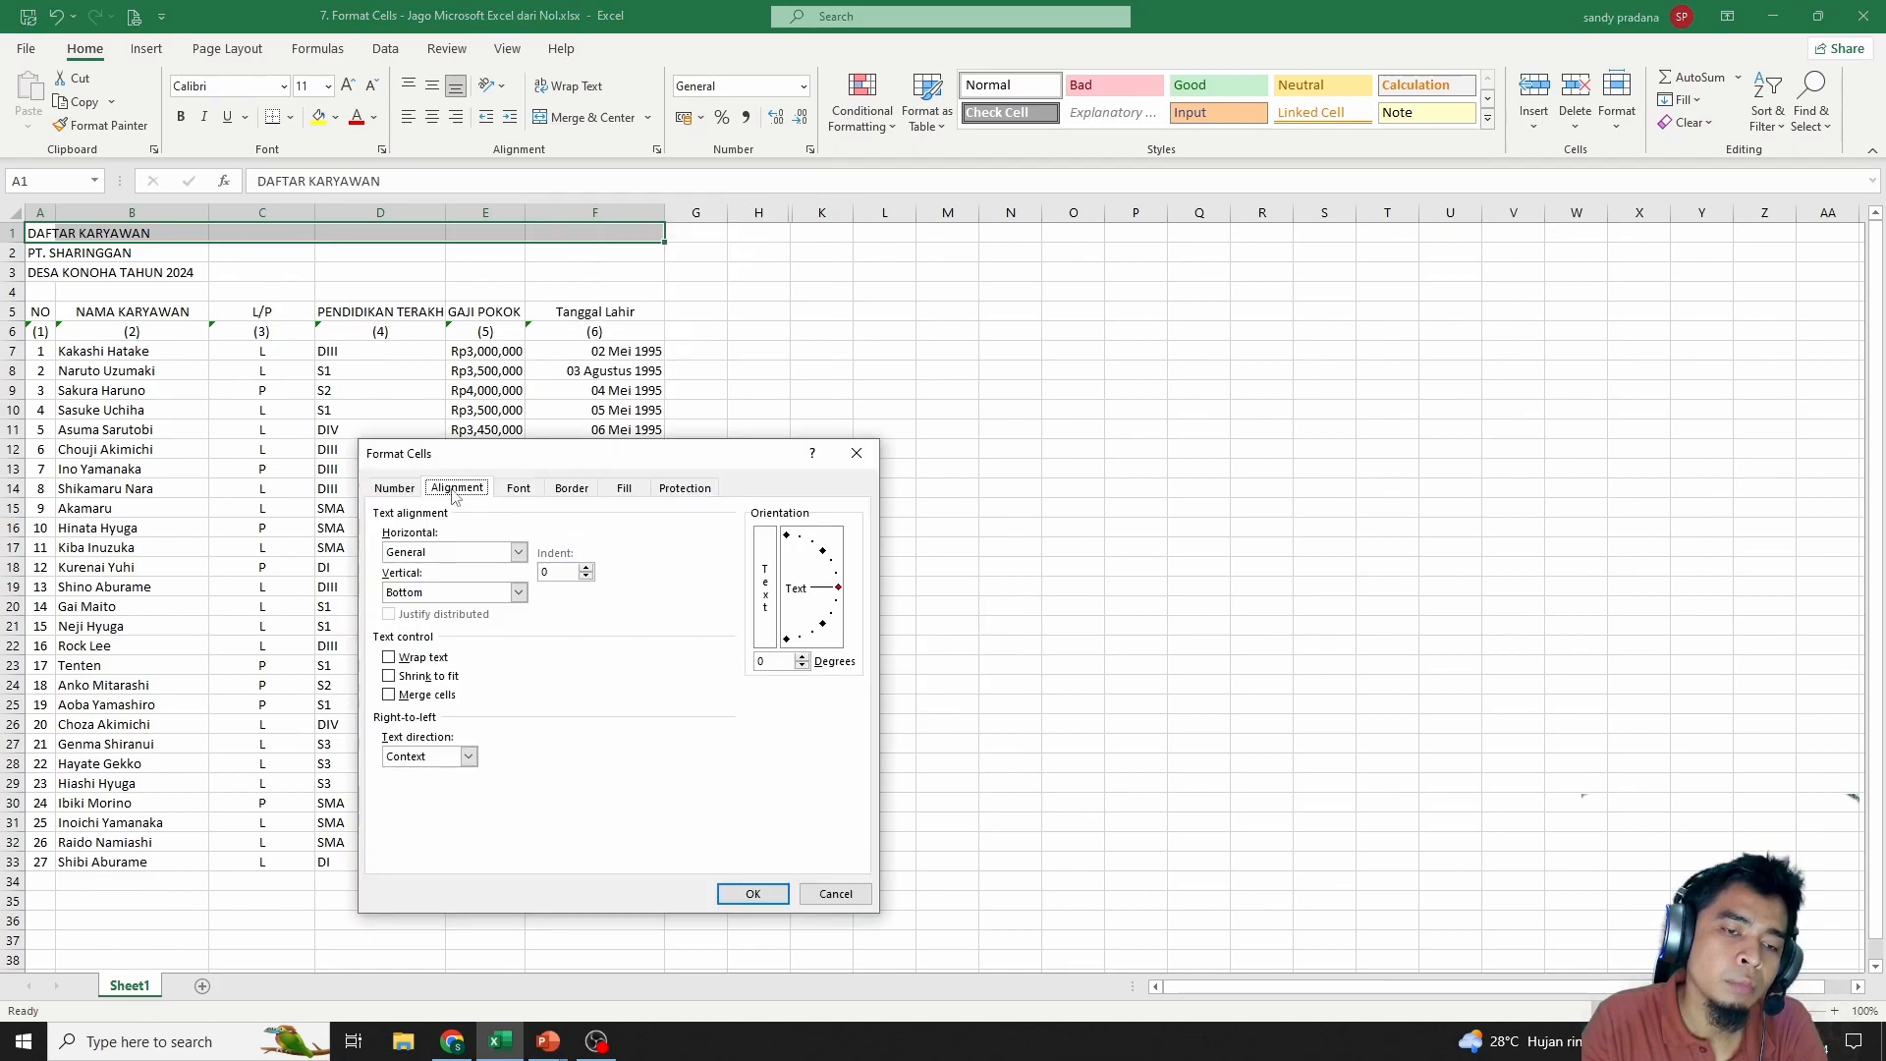
{"action": "left_click", "coordinate": [407, 700]}
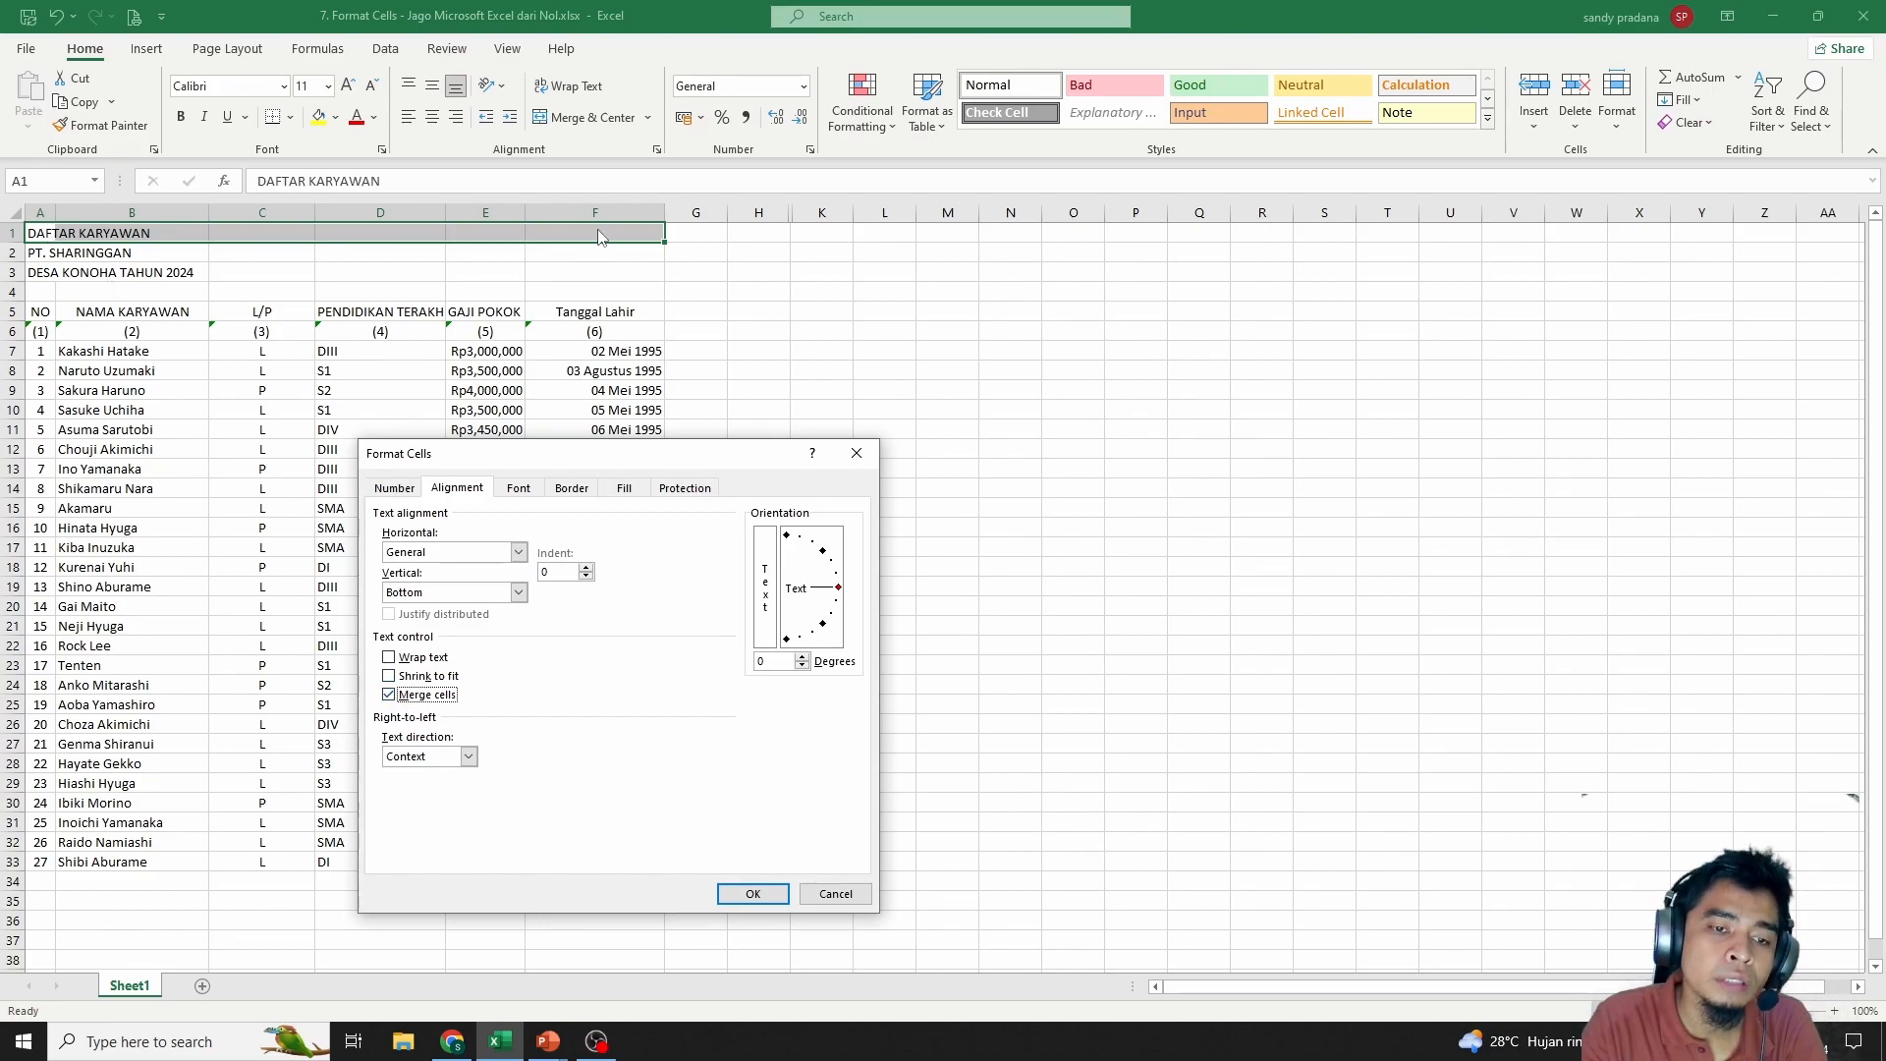
{"action": "left_click", "coordinate": [432, 554]}
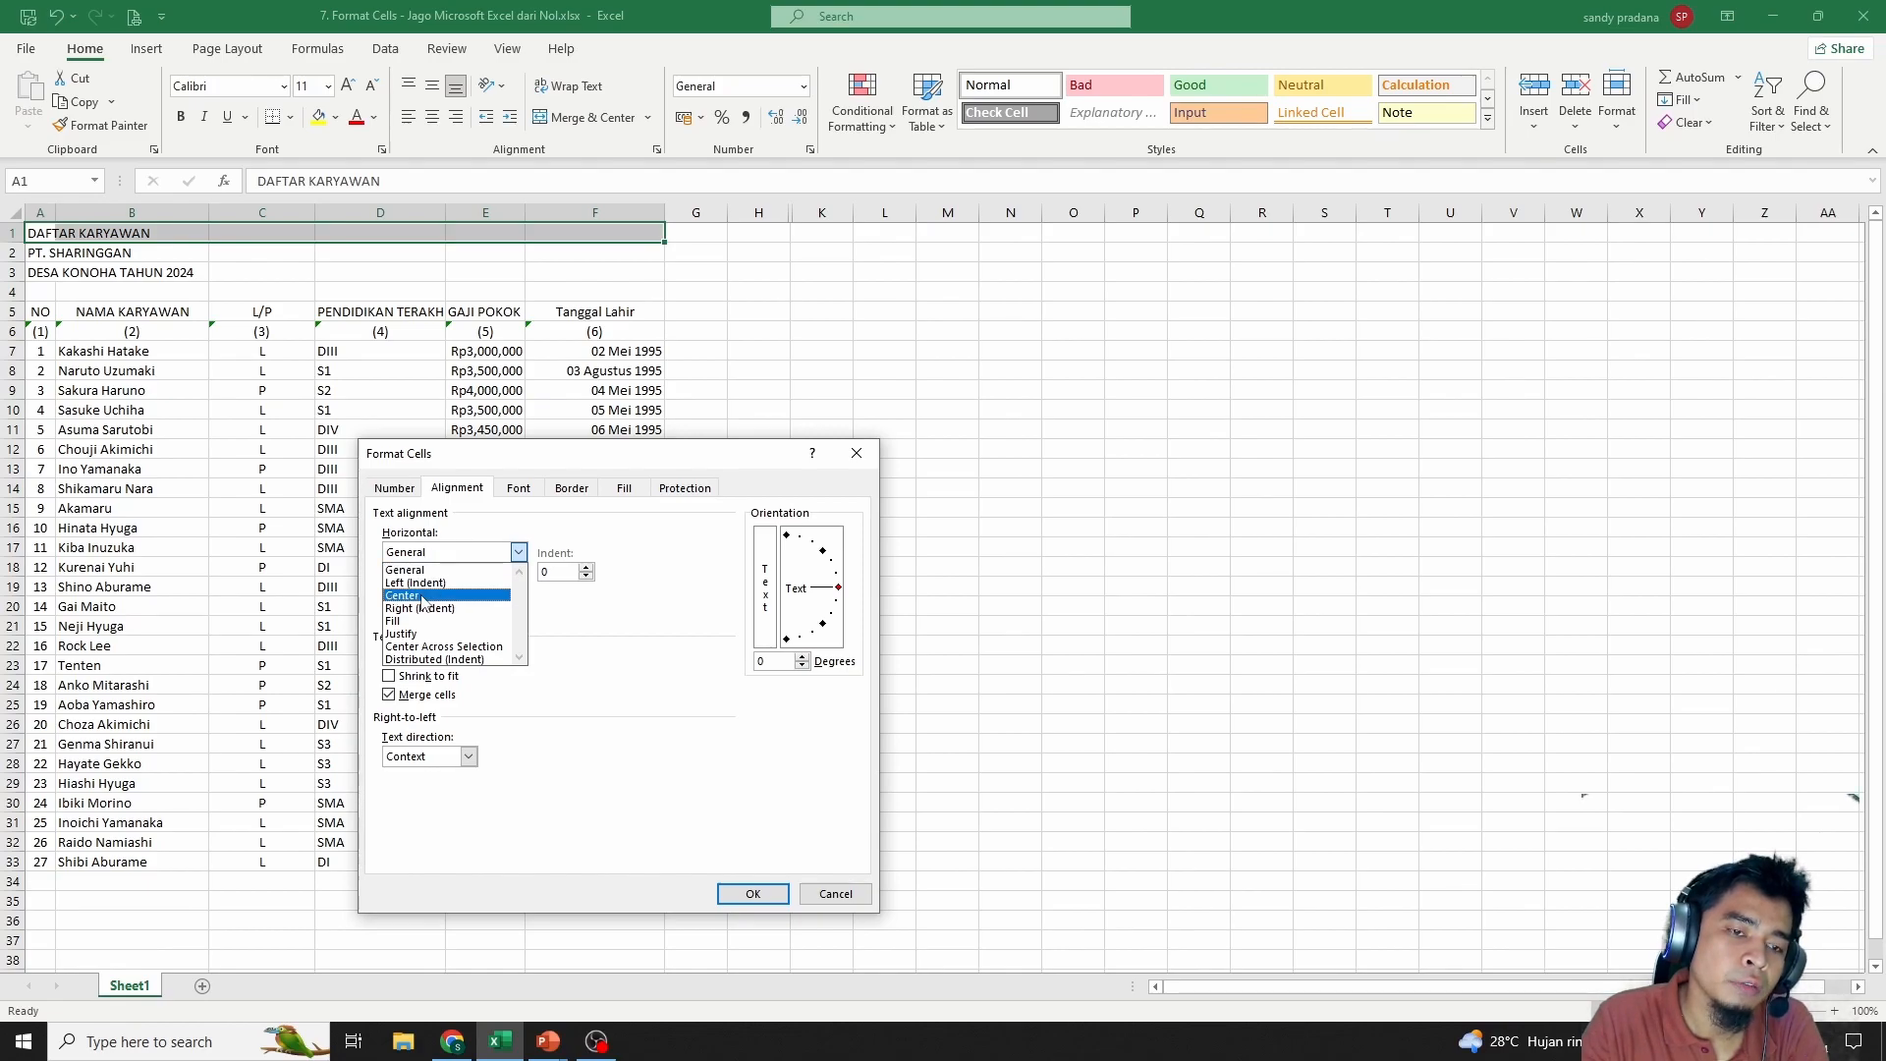
{"action": "left_click", "coordinate": [422, 596]}
{"action": "left_click", "coordinate": [420, 594]}
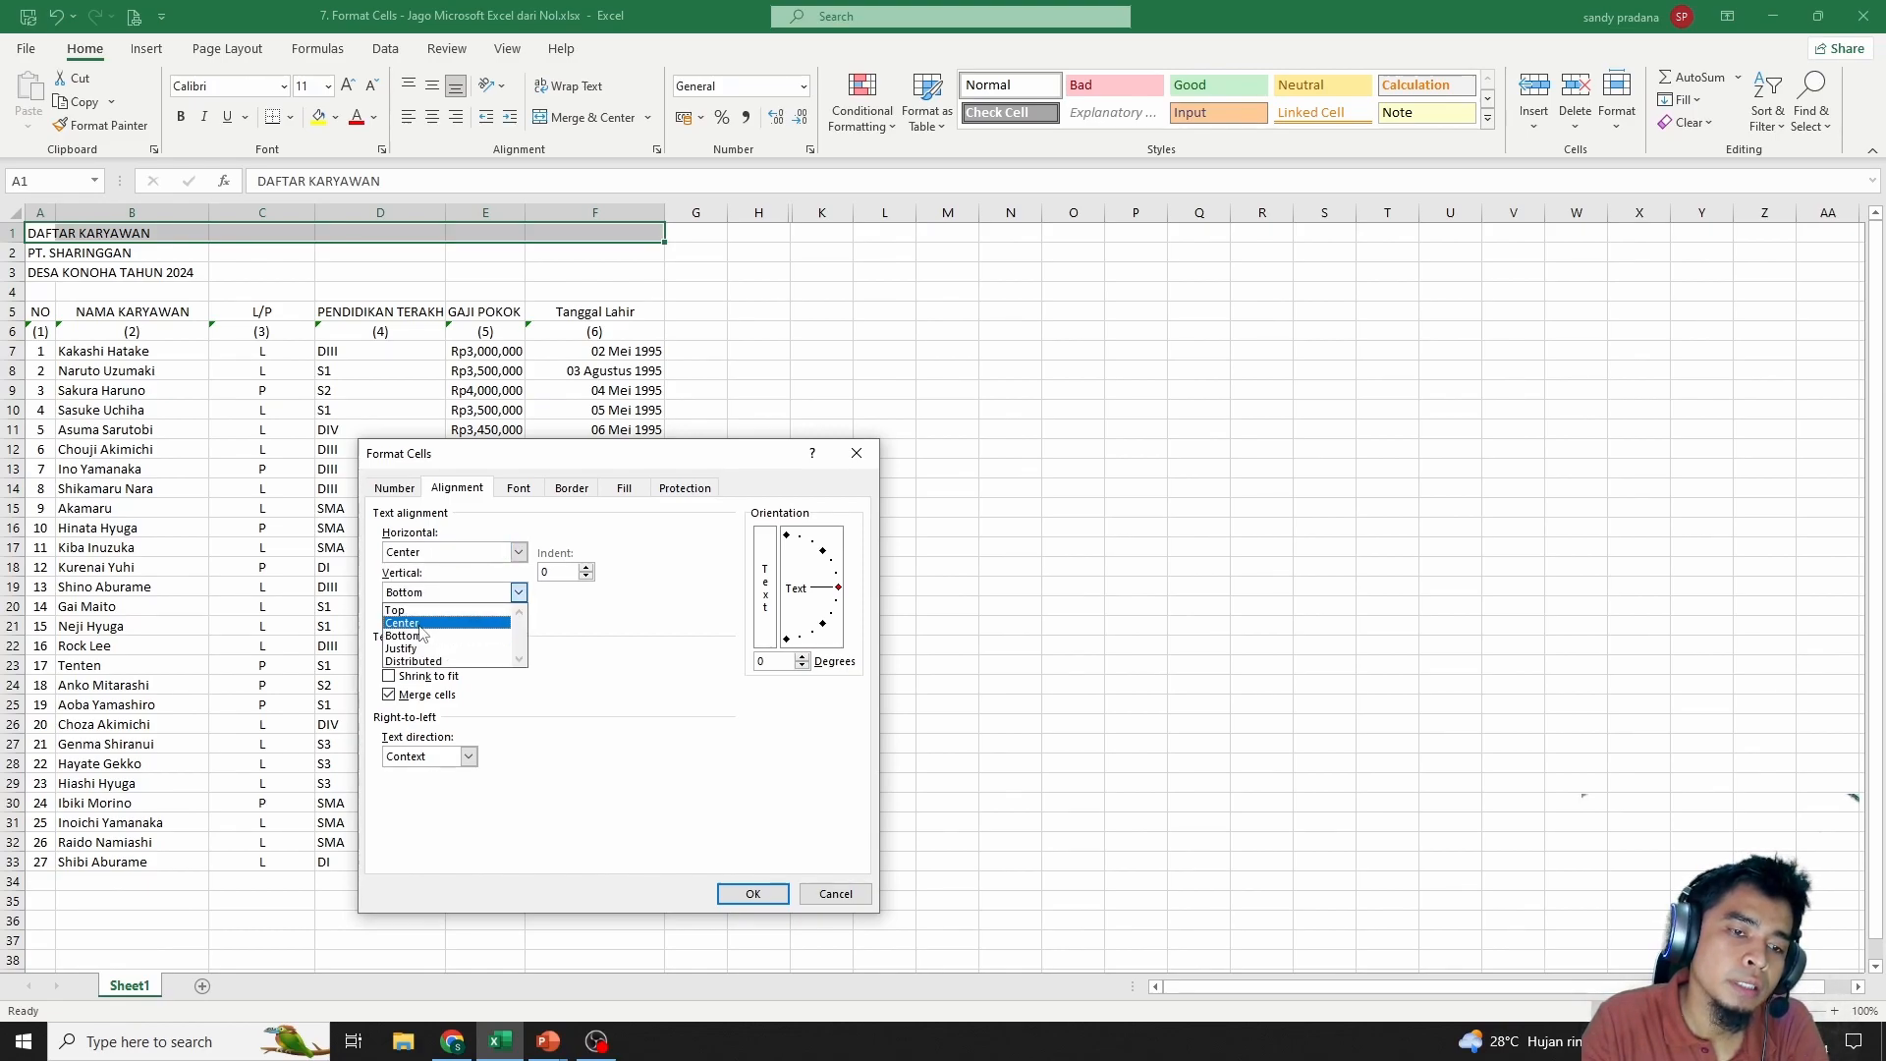
{"action": "left_click", "coordinate": [421, 625]}
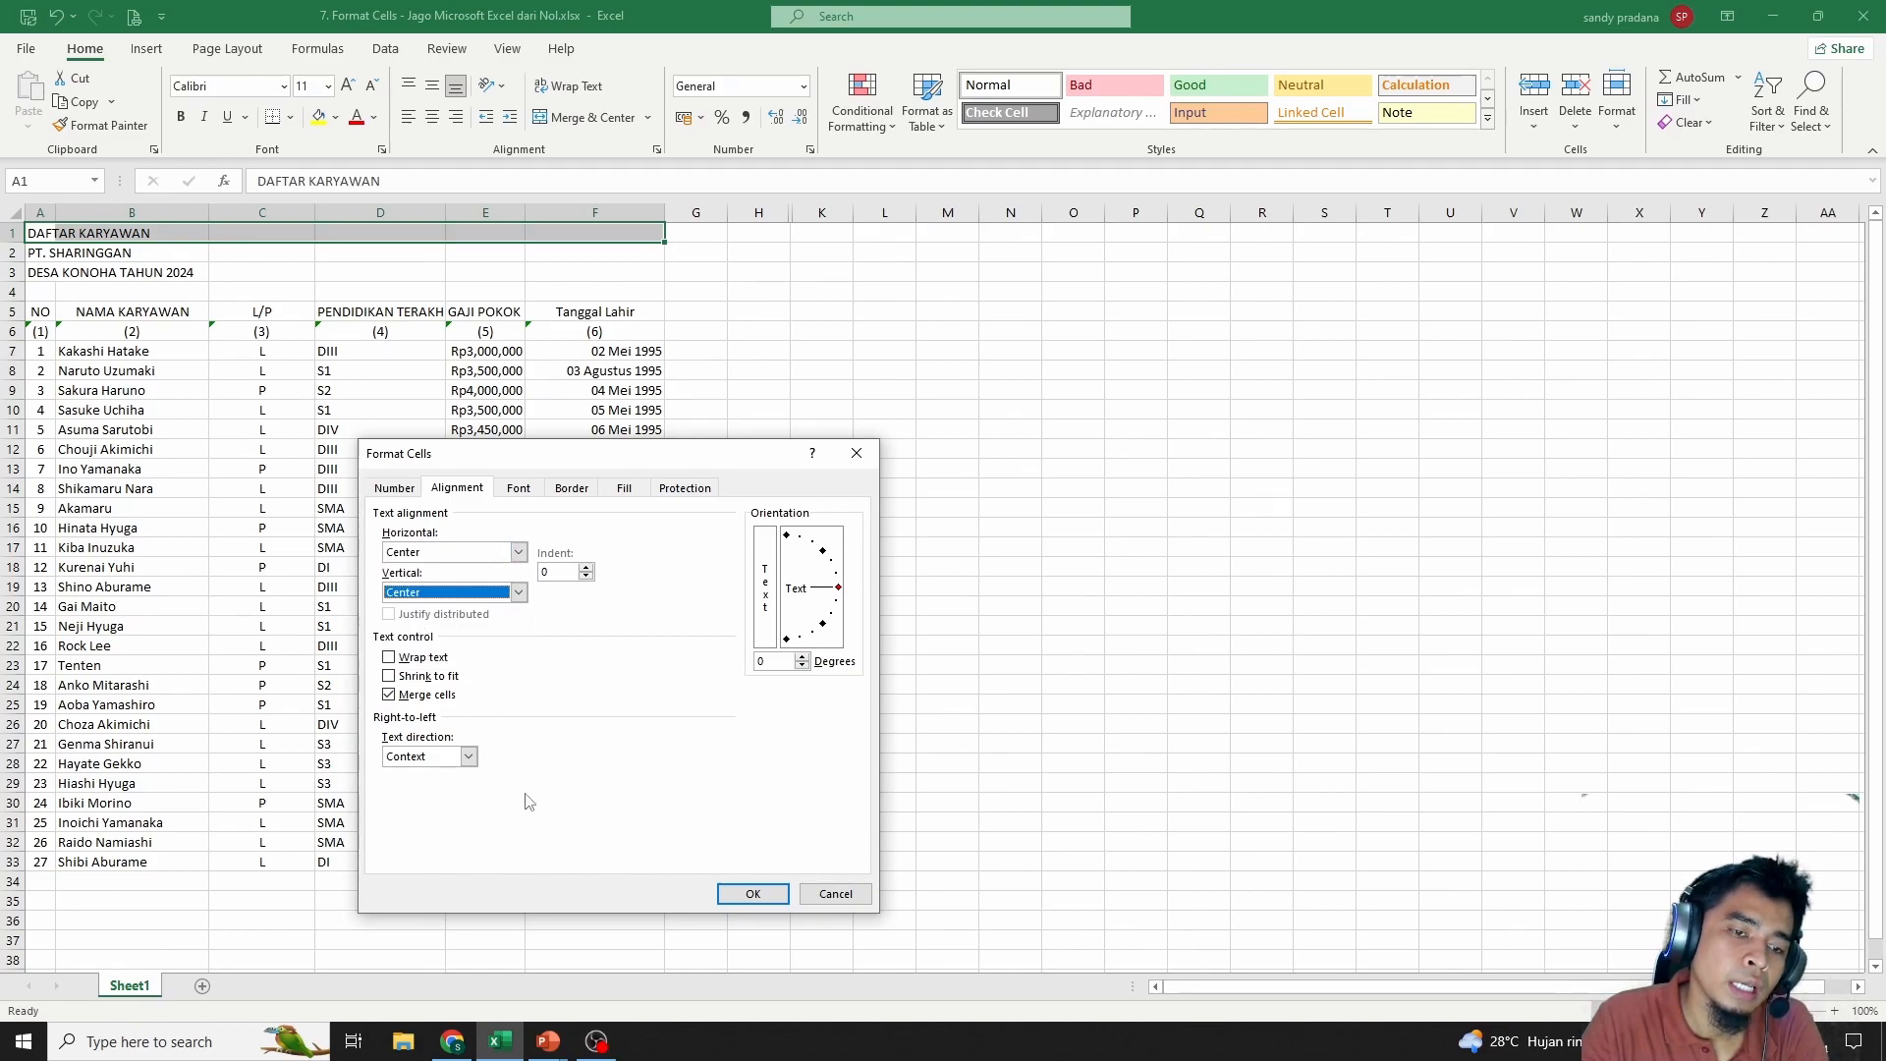
{"action": "left_click", "coordinate": [752, 893]}
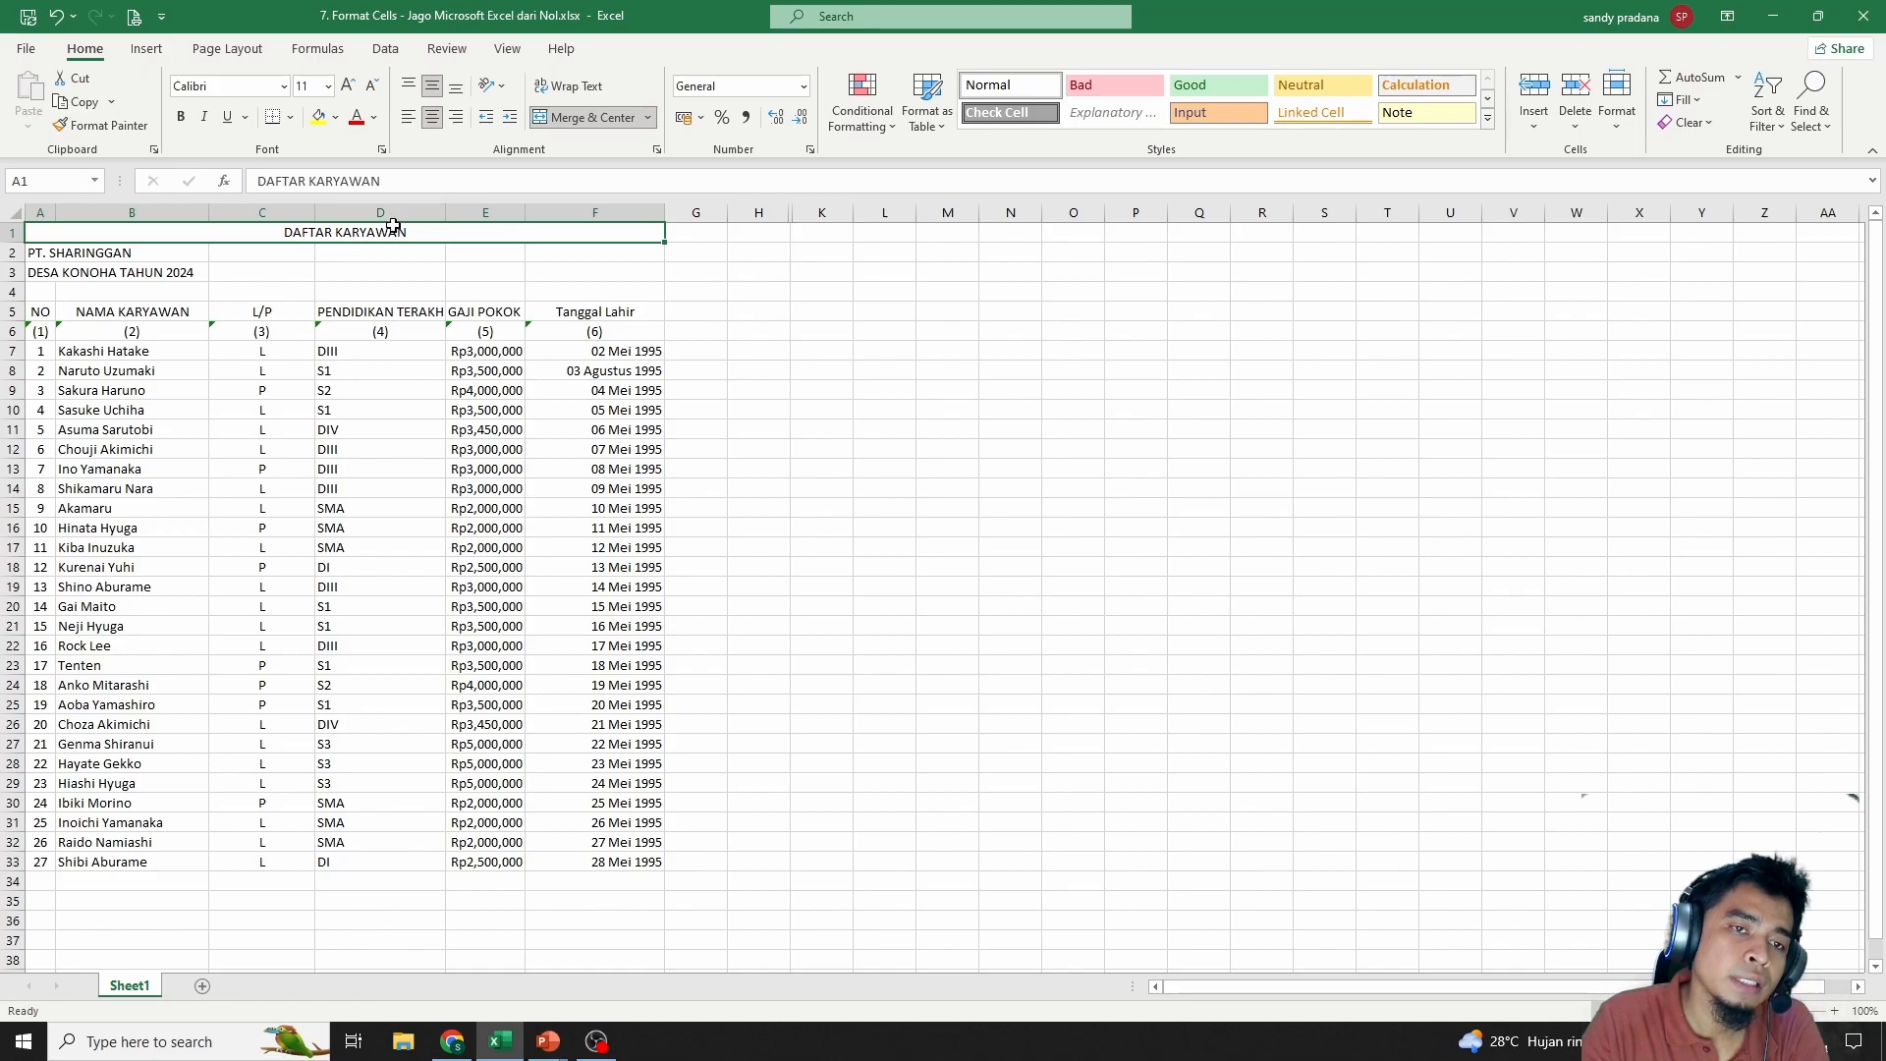
Merge & Center PT. SHARINGGAN across A2:F2 and DESA KONOHA TAHUN 2024 across A3:F3
{"action": "left_click", "coordinate": [258, 291]}
{"action": "left_click", "coordinate": [72, 273]}
{"action": "left_click_drag", "start_coordinate": [35, 256], "coordinate": [594, 256]}
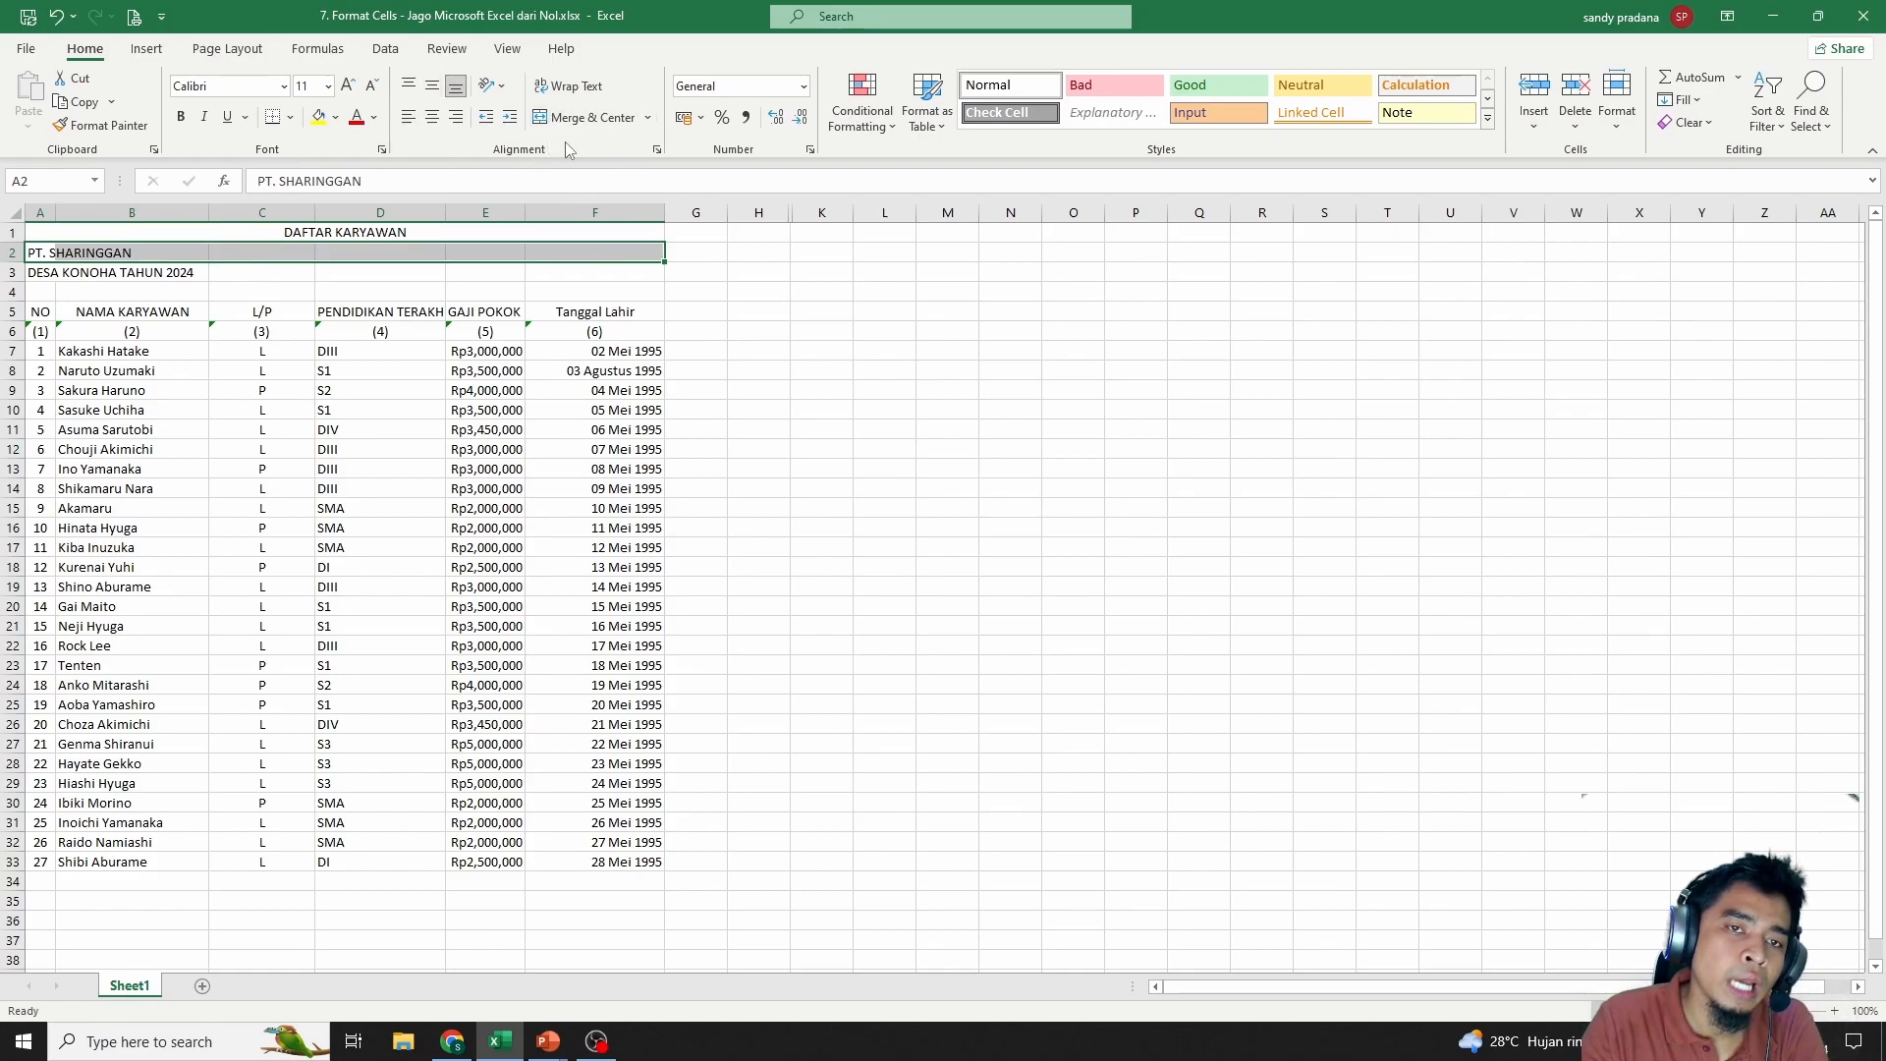
{"action": "left_click", "coordinate": [562, 120]}
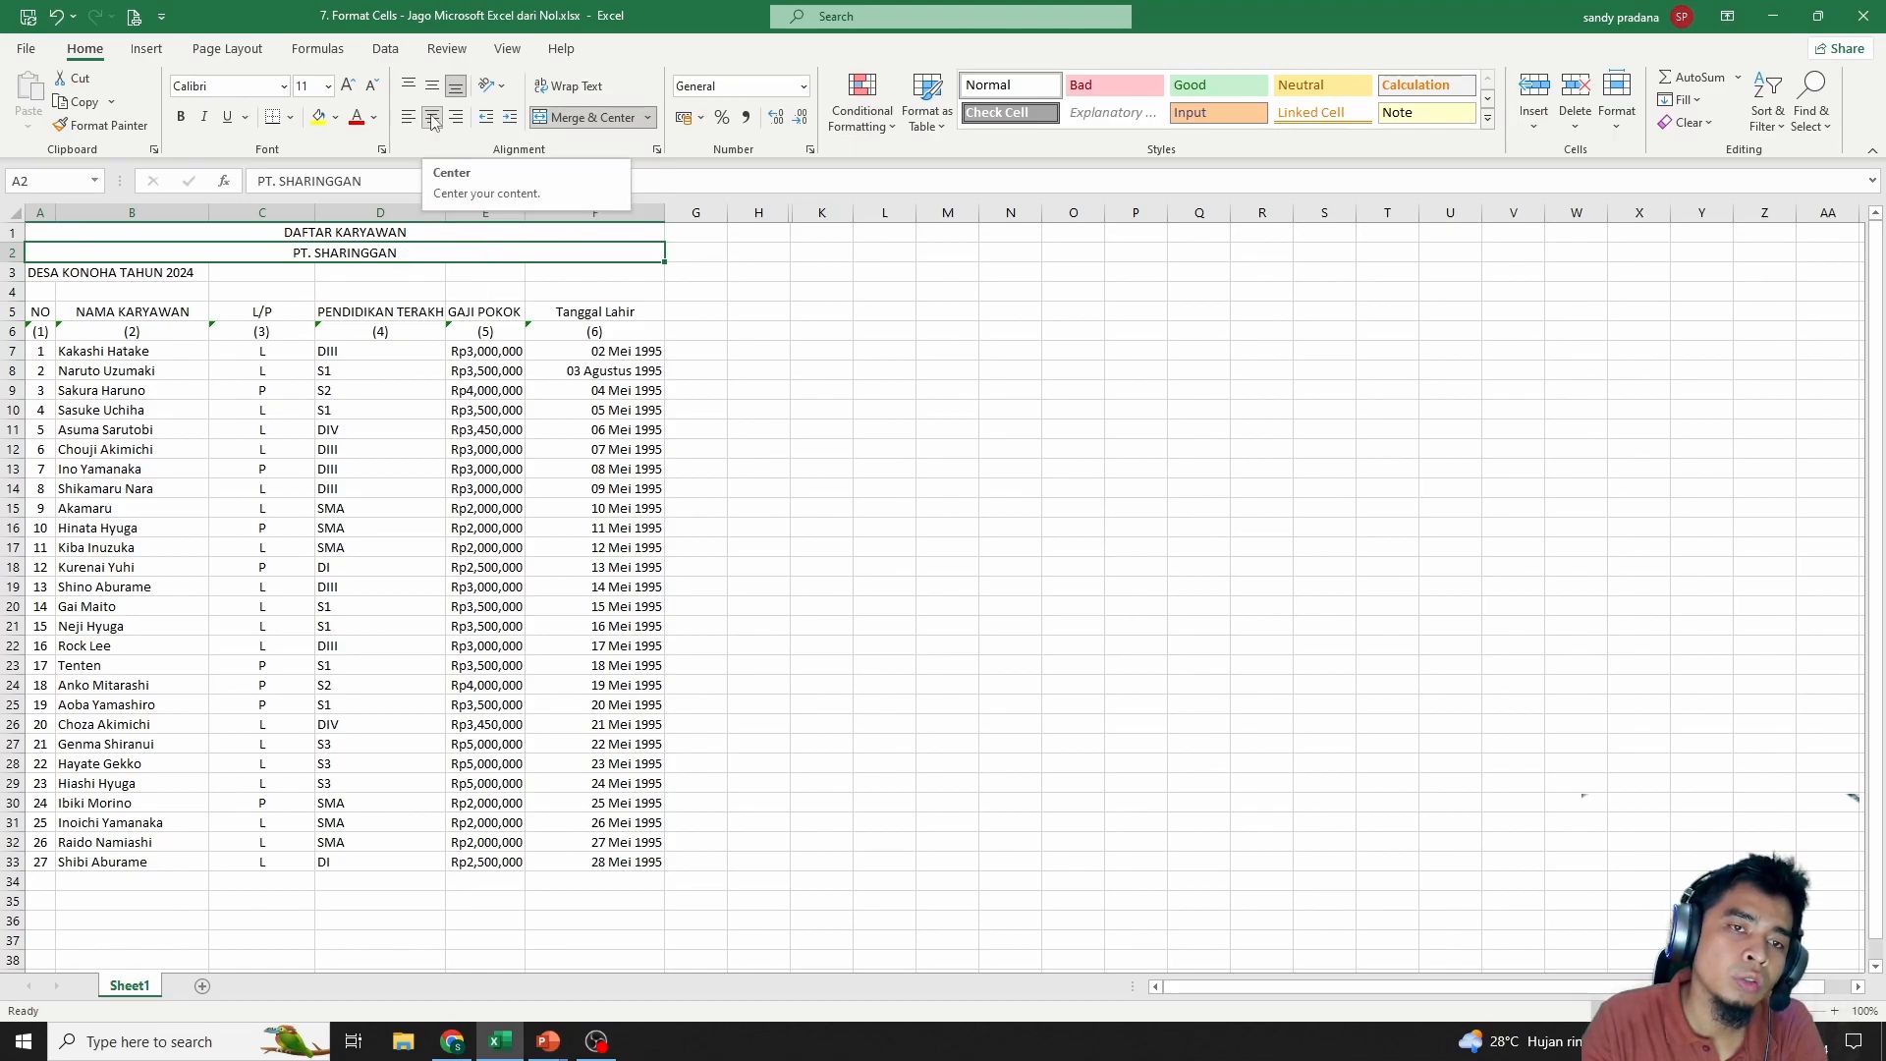
{"action": "left_click_drag", "start_coordinate": [59, 272], "coordinate": [576, 272]}
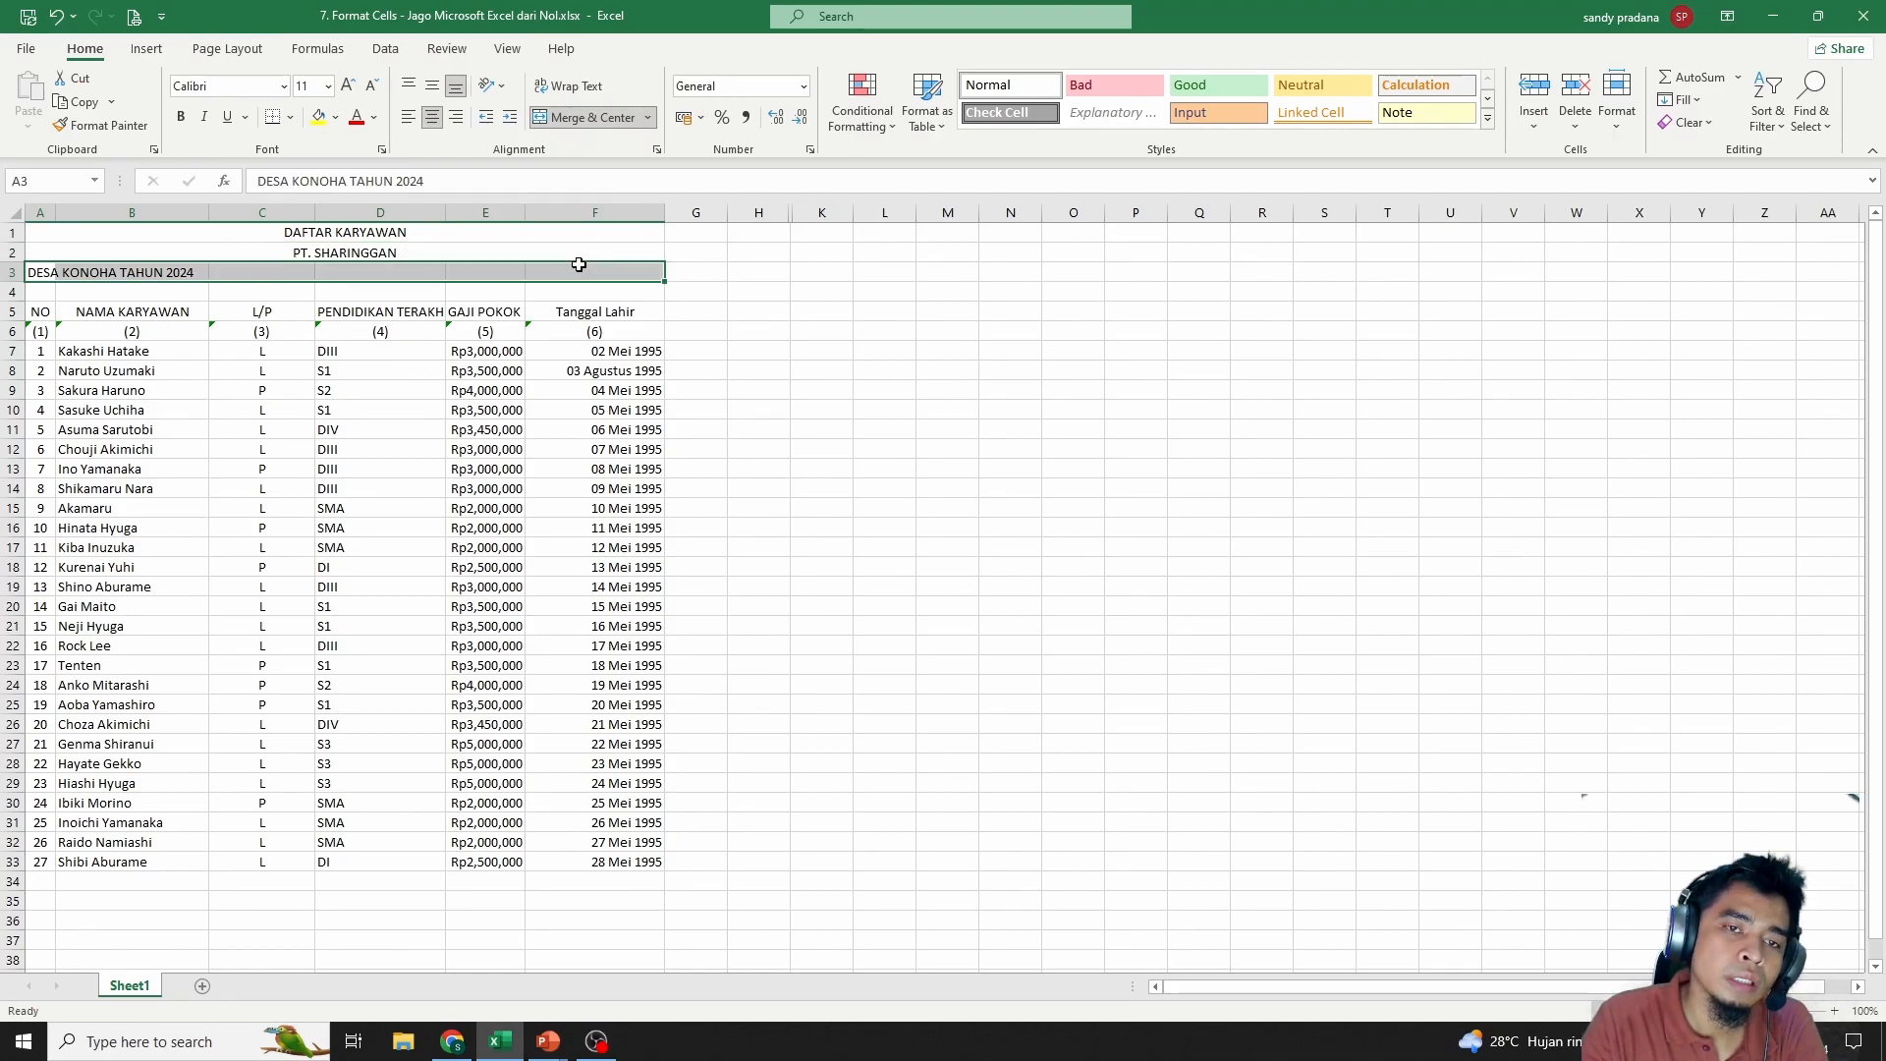
{"action": "left_click", "coordinate": [577, 118]}
{"action": "left_click", "coordinate": [693, 389]}
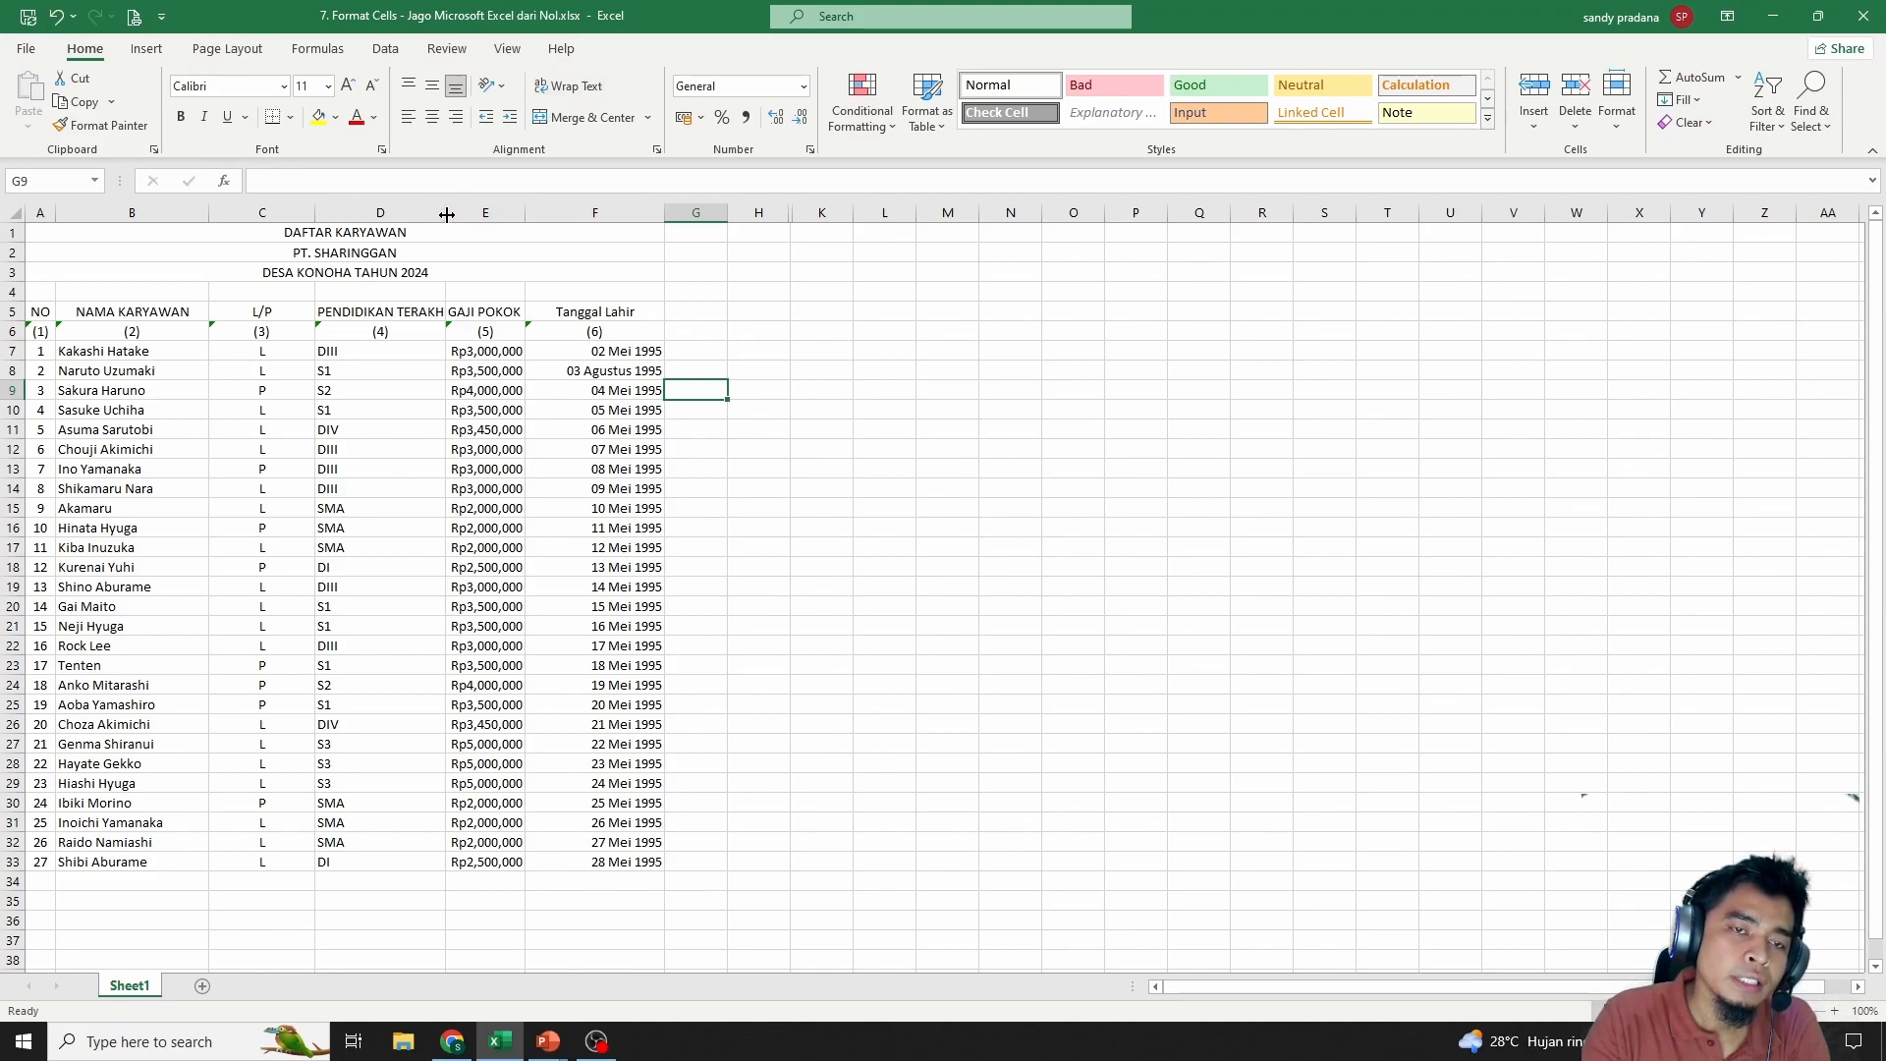
Narrow column D to width 11 and wrap the PENDIDIKAN TERAKHIR header
{"action": "key", "text": "ctrl+z"}
{"action": "left_click_drag", "start_coordinate": [343, 482], "coordinate": [348, 469]}
{"action": "left_click", "coordinate": [366, 314]}
{"action": "left_click_drag", "start_coordinate": [395, 208], "coordinate": [470, 214]}
{"action": "left_click_drag", "start_coordinate": [418, 361], "coordinate": [385, 861]}
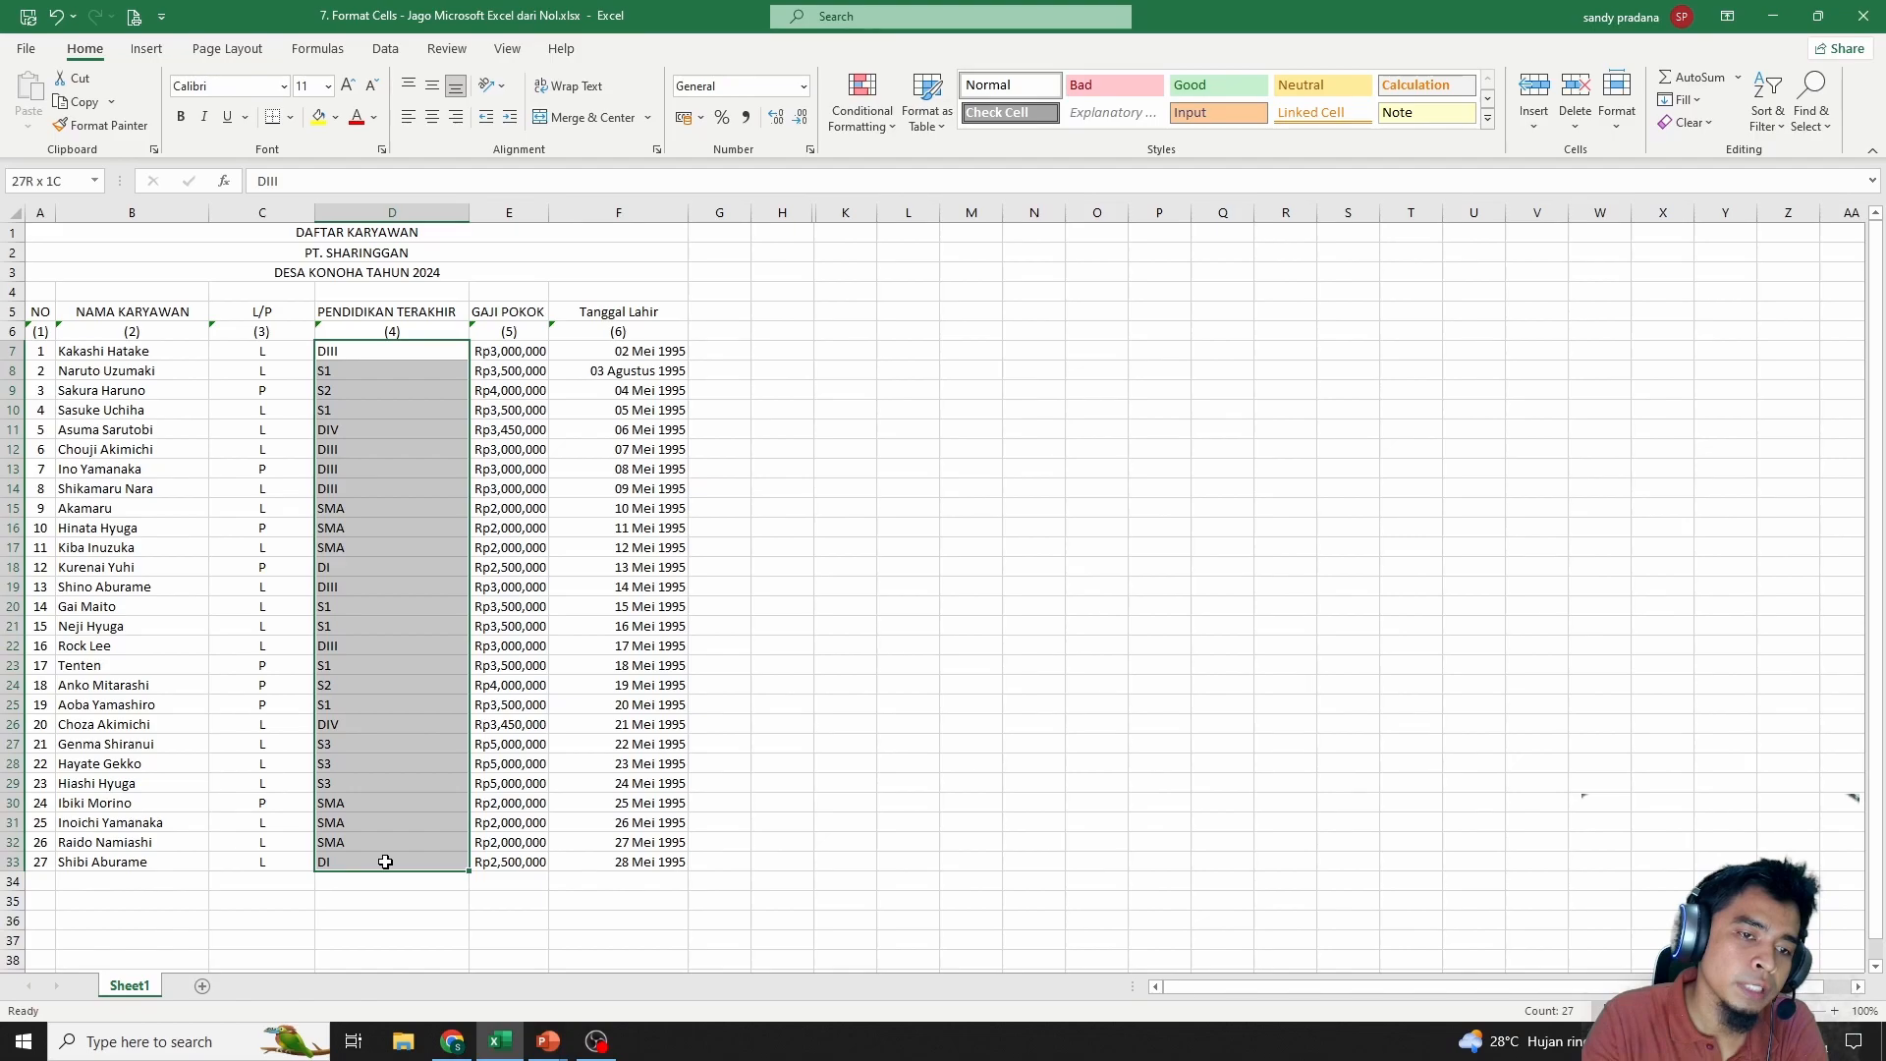
{"action": "left_click", "coordinate": [405, 312]}
{"action": "left_click_drag", "start_coordinate": [469, 213], "coordinate": [400, 226]}
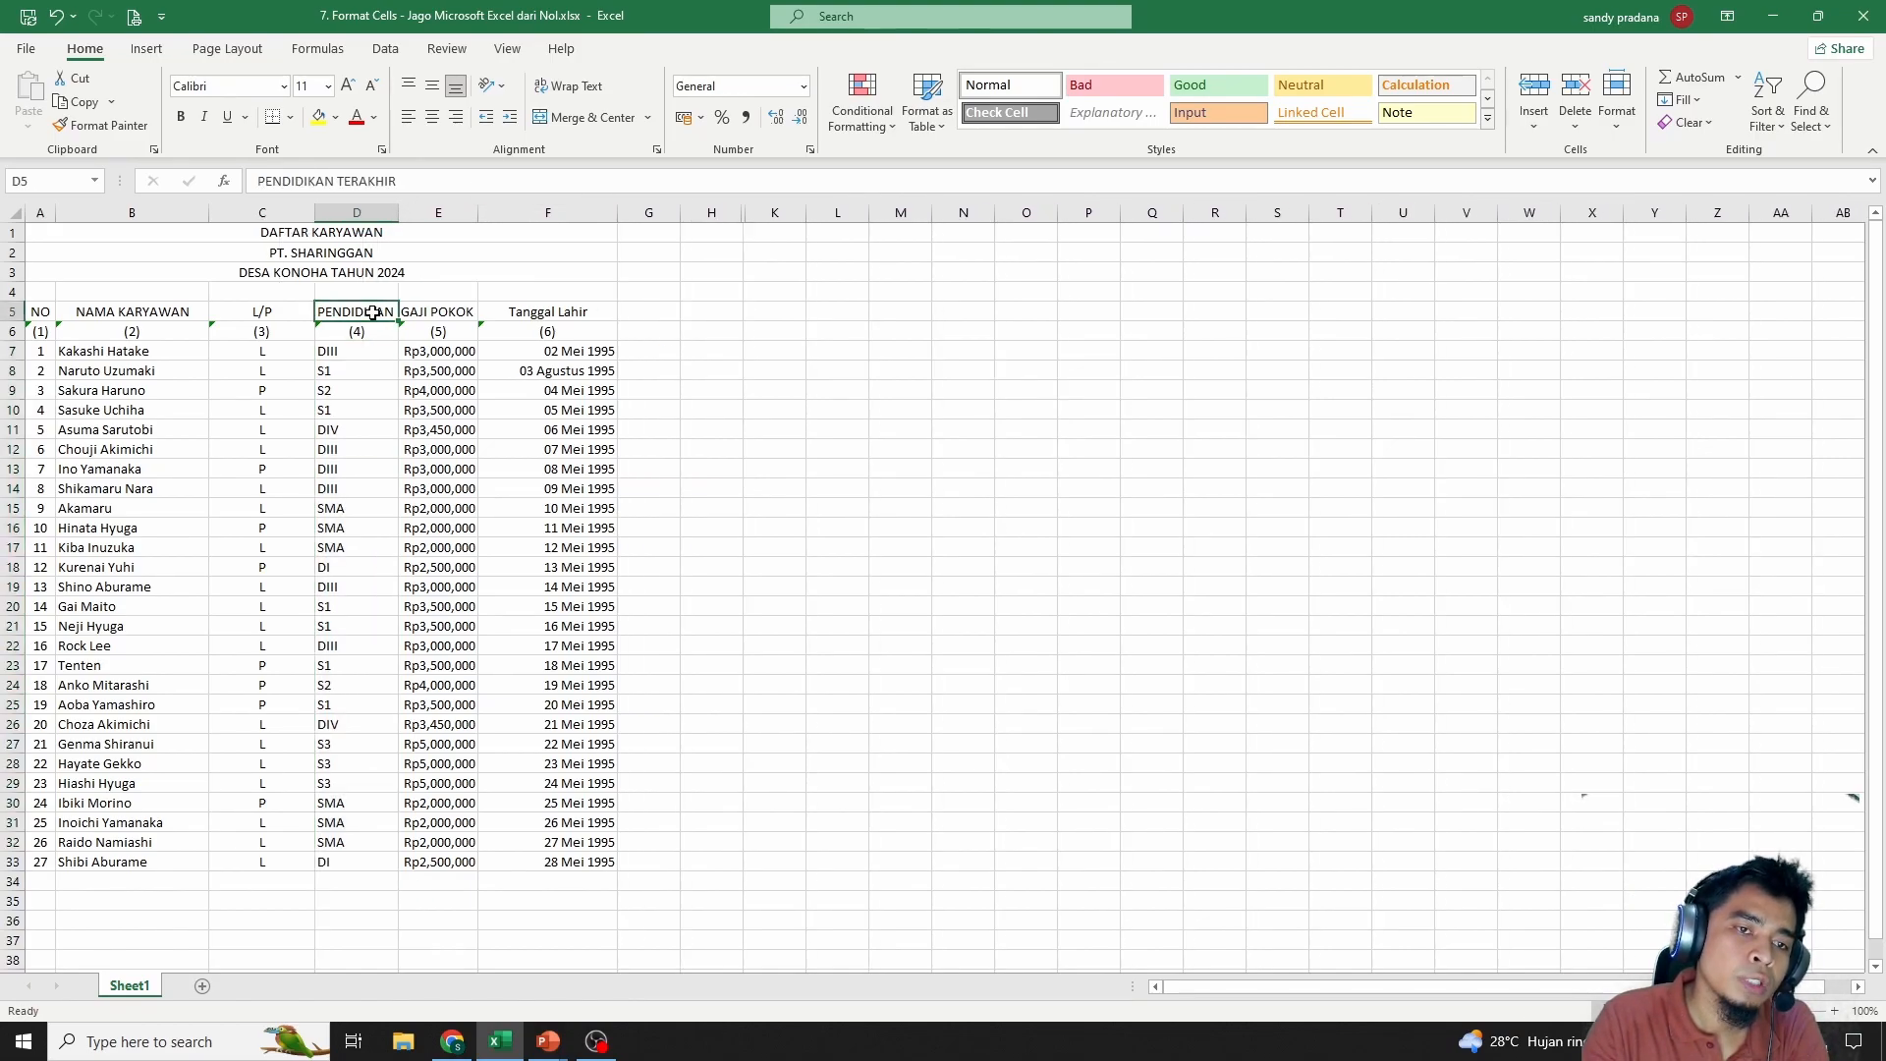
{"action": "left_click", "coordinate": [570, 86]}
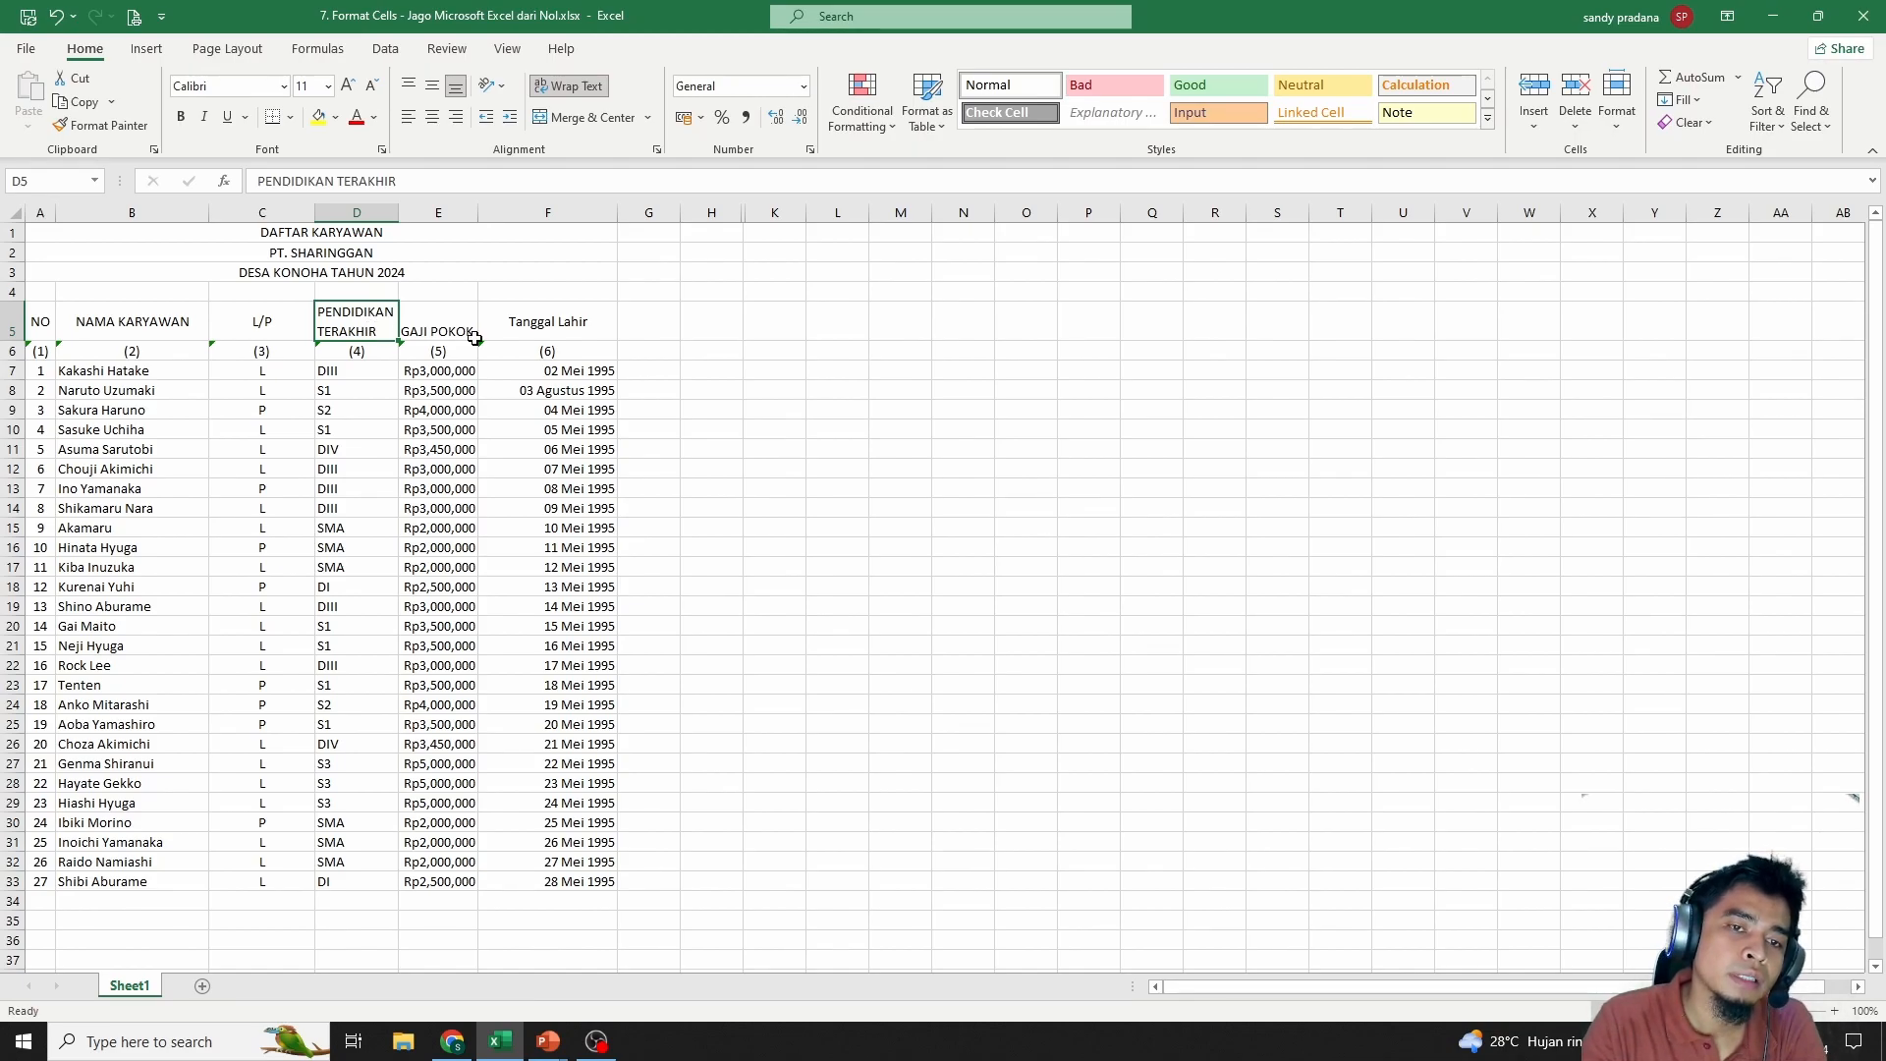
Middle-align the GAJI POKOK header in E5 and begin retyping F5
{"action": "left_click", "coordinate": [444, 320]}
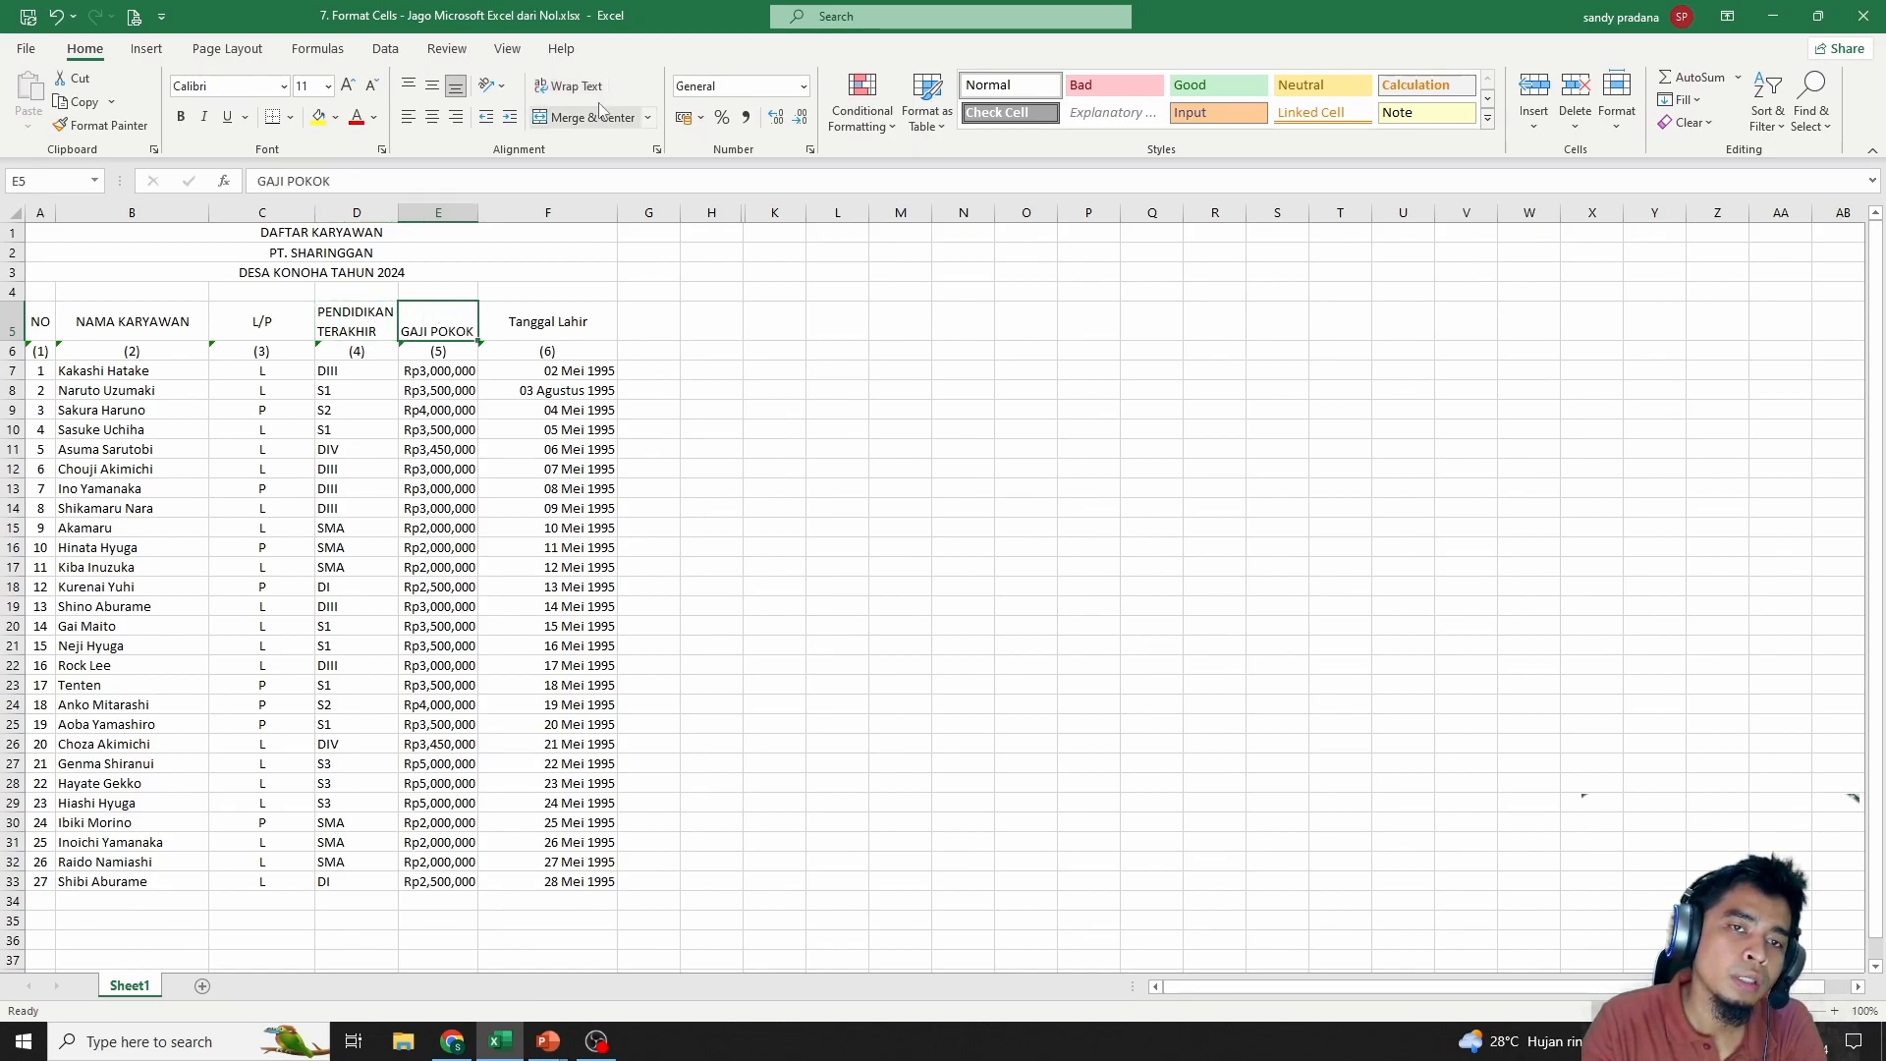
{"action": "left_click", "coordinate": [432, 87]}
{"action": "left_click", "coordinate": [560, 313]}
{"action": "type", "text": "tangg"}
{"action": "key", "text": "BackSpace"}
{"action": "key", "text": "BackSpace"}
{"action": "key", "text": "BackSpace"}
{"action": "key", "text": "BackSpace"}
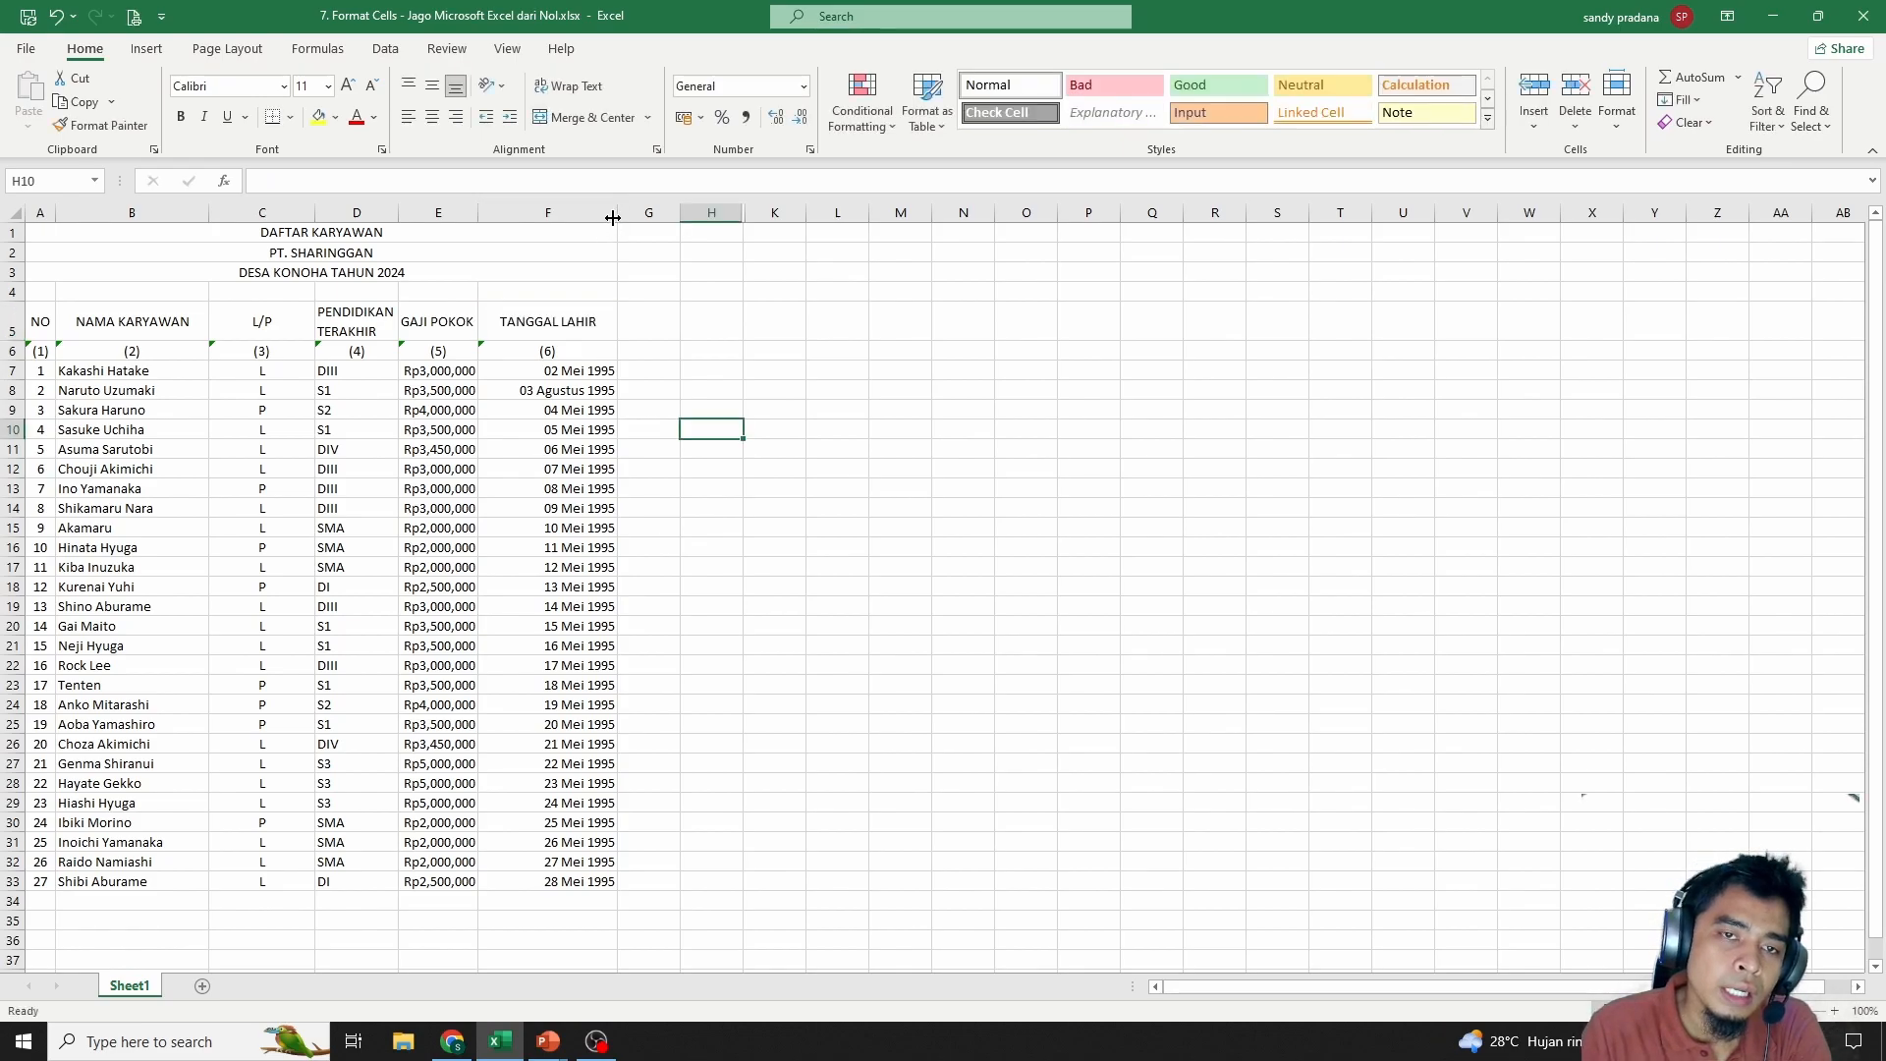
Enter KETERANGAN, (7) and PEGAWAI TETAP in G5:G7, adjusting columns F and G
{"action": "left_click_drag", "start_coordinate": [613, 218], "coordinate": [580, 218]}
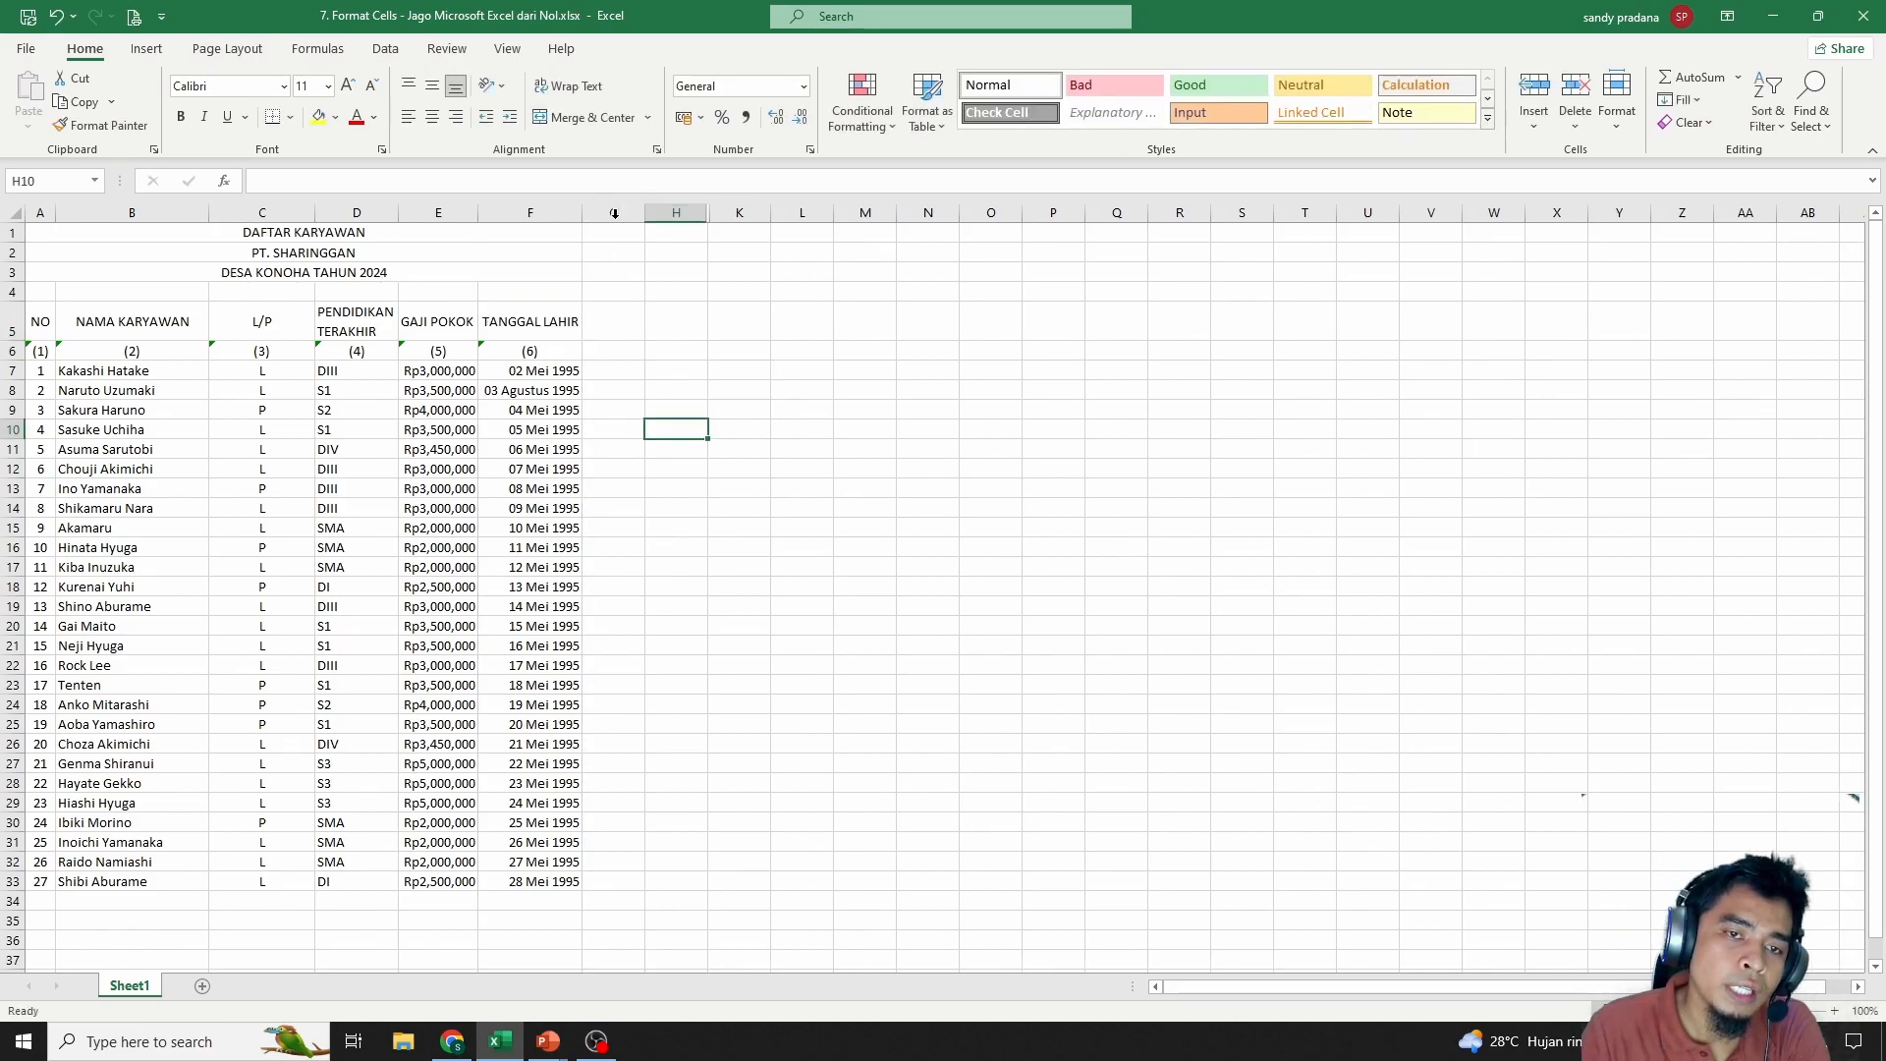
{"action": "left_click", "coordinate": [438, 586]}
{"action": "left_click", "coordinate": [610, 321]}
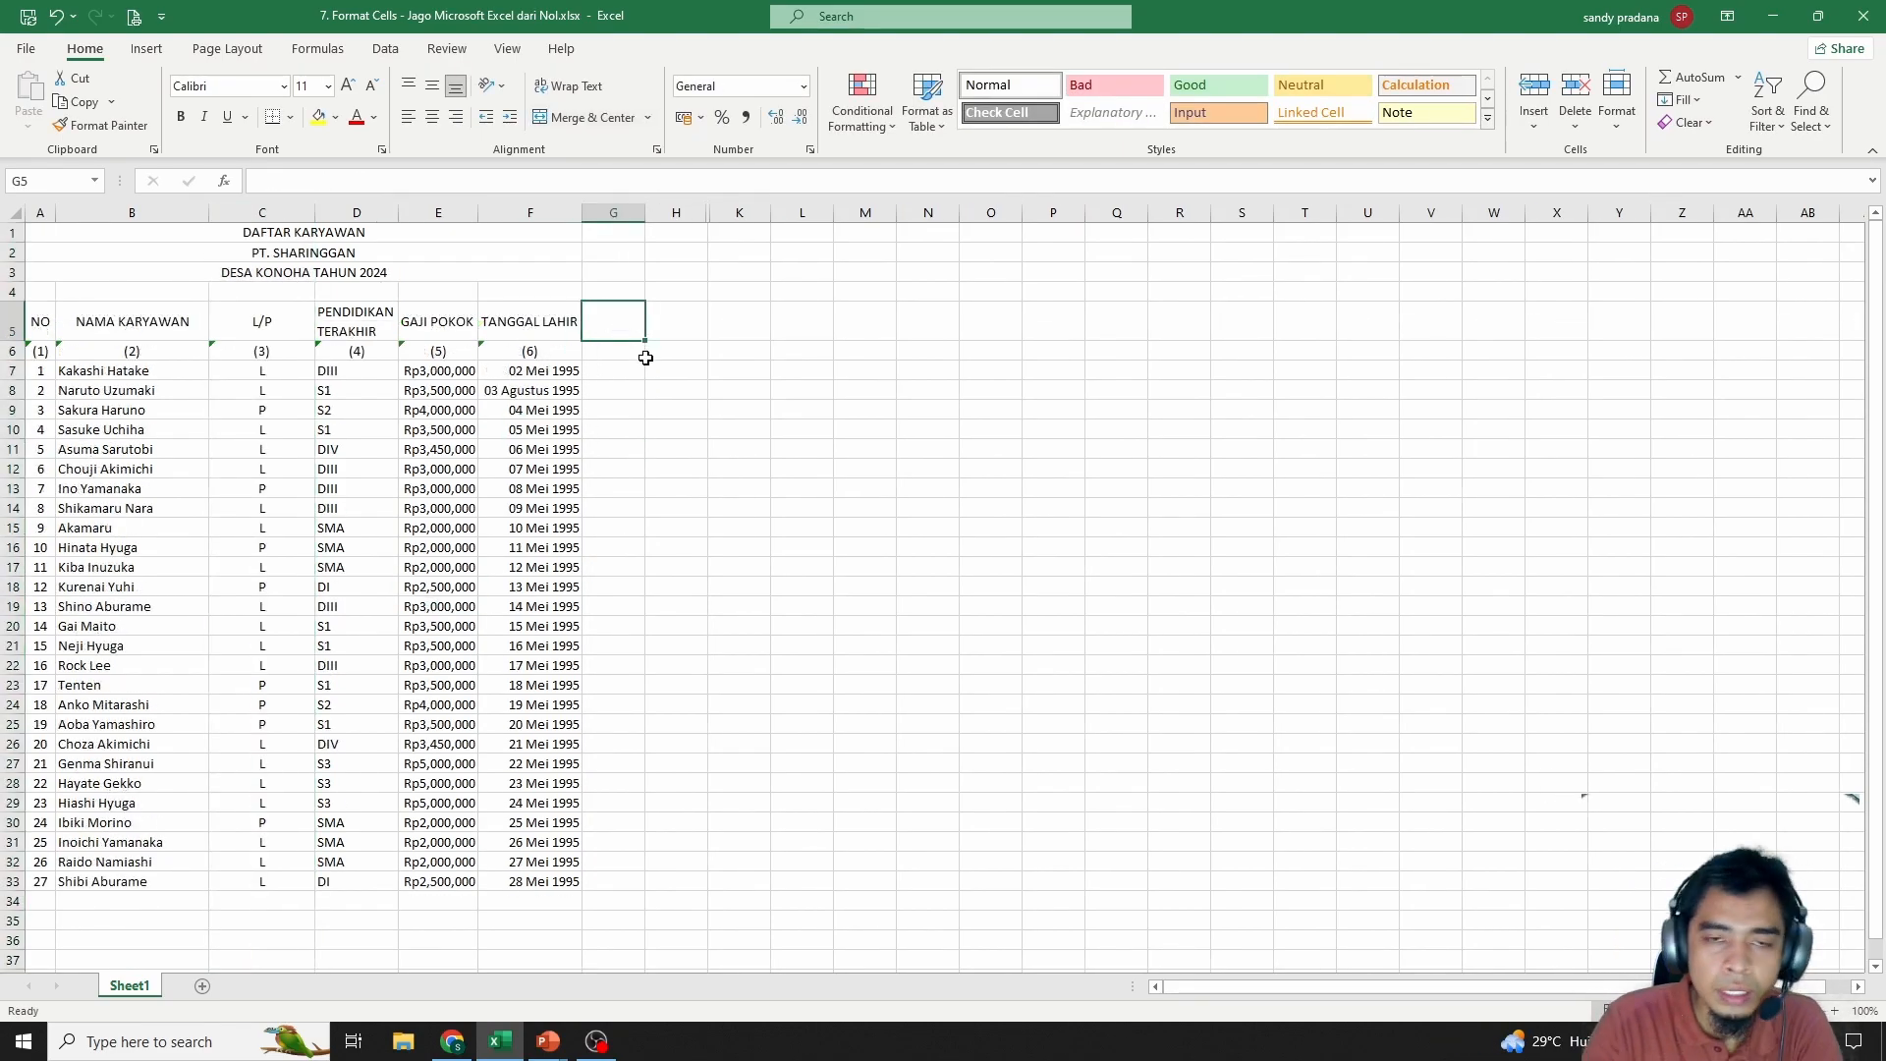
{"action": "type", "text": "KETERANGAN"}
{"action": "key", "text": "Return"}
{"action": "type", "text": "(7)"}
{"action": "key", "text": "Return"}
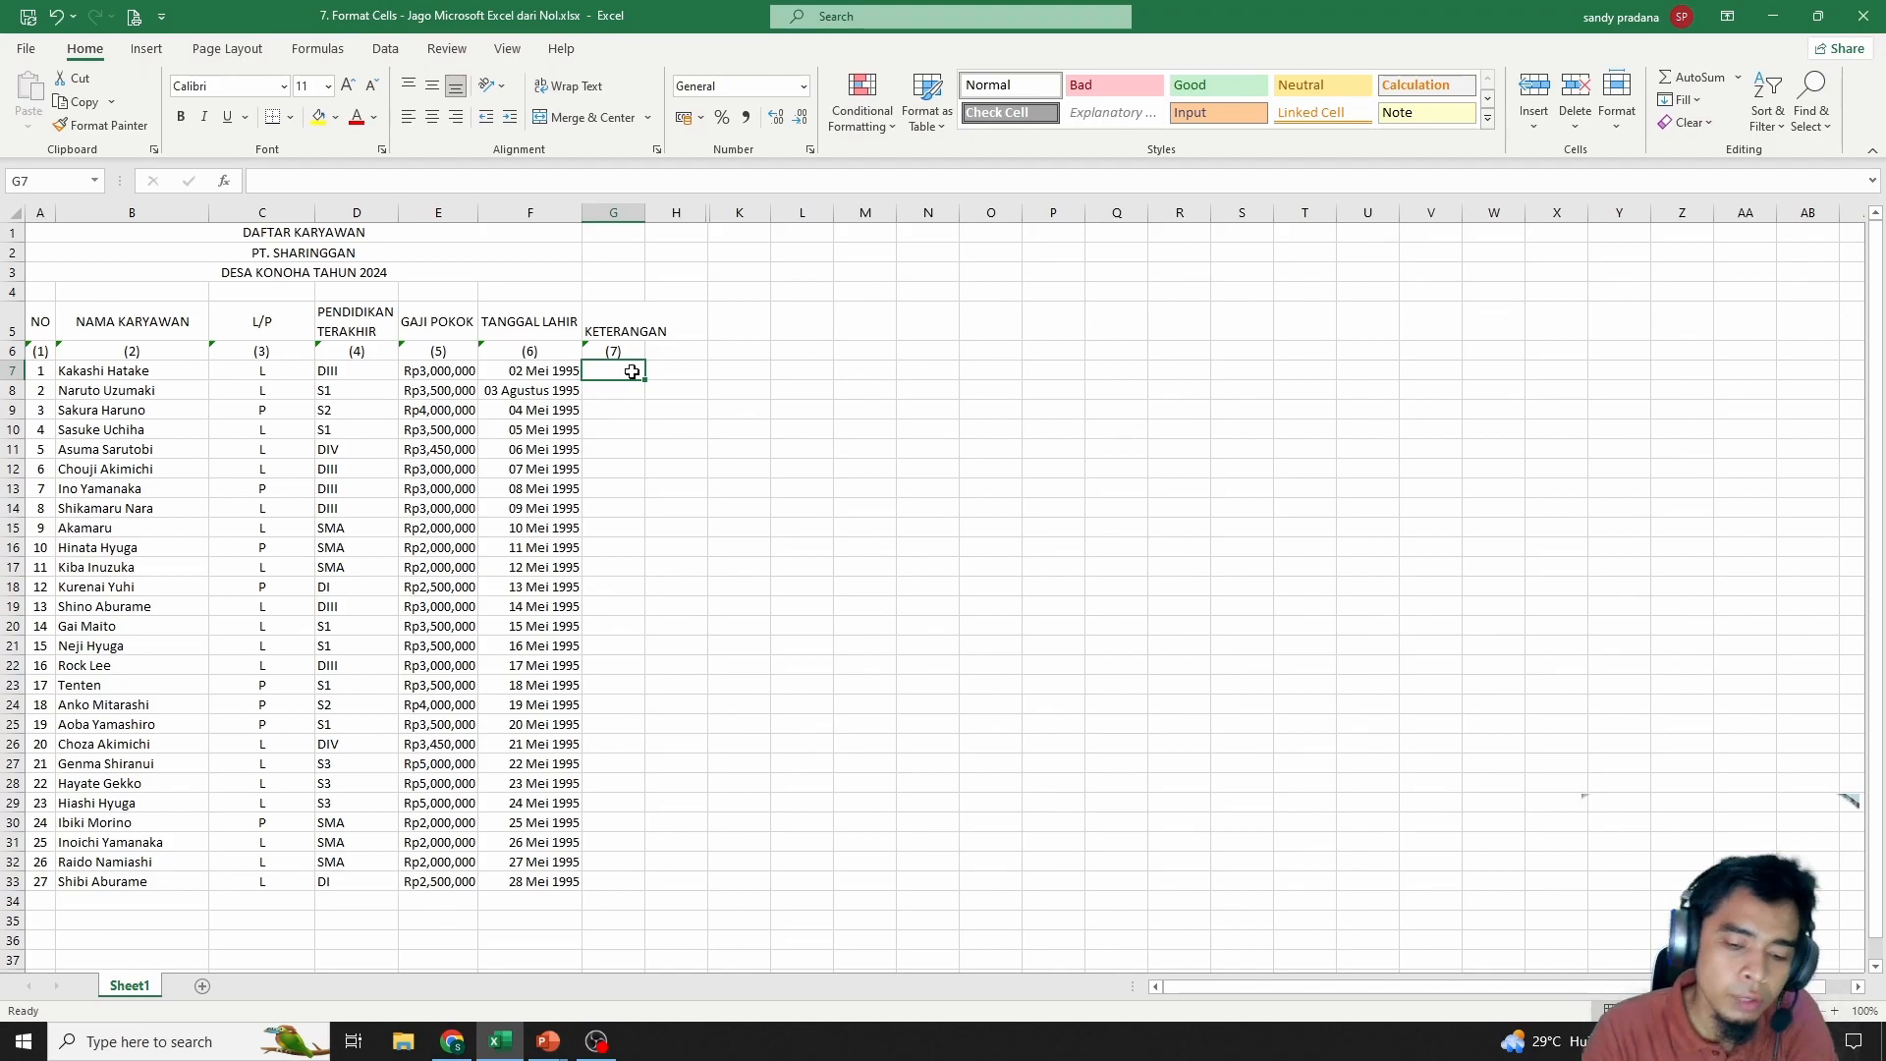
{"action": "type", "text": "PEGAWAI TETAP"}
{"action": "key", "text": "Return"}
{"action": "left_click_drag", "start_coordinate": [632, 371], "coordinate": [646, 881]}
Merge G7:G33, centre the text horizontally and vertically, and rotate it 90°
{"action": "right_click", "coordinate": [641, 432]}
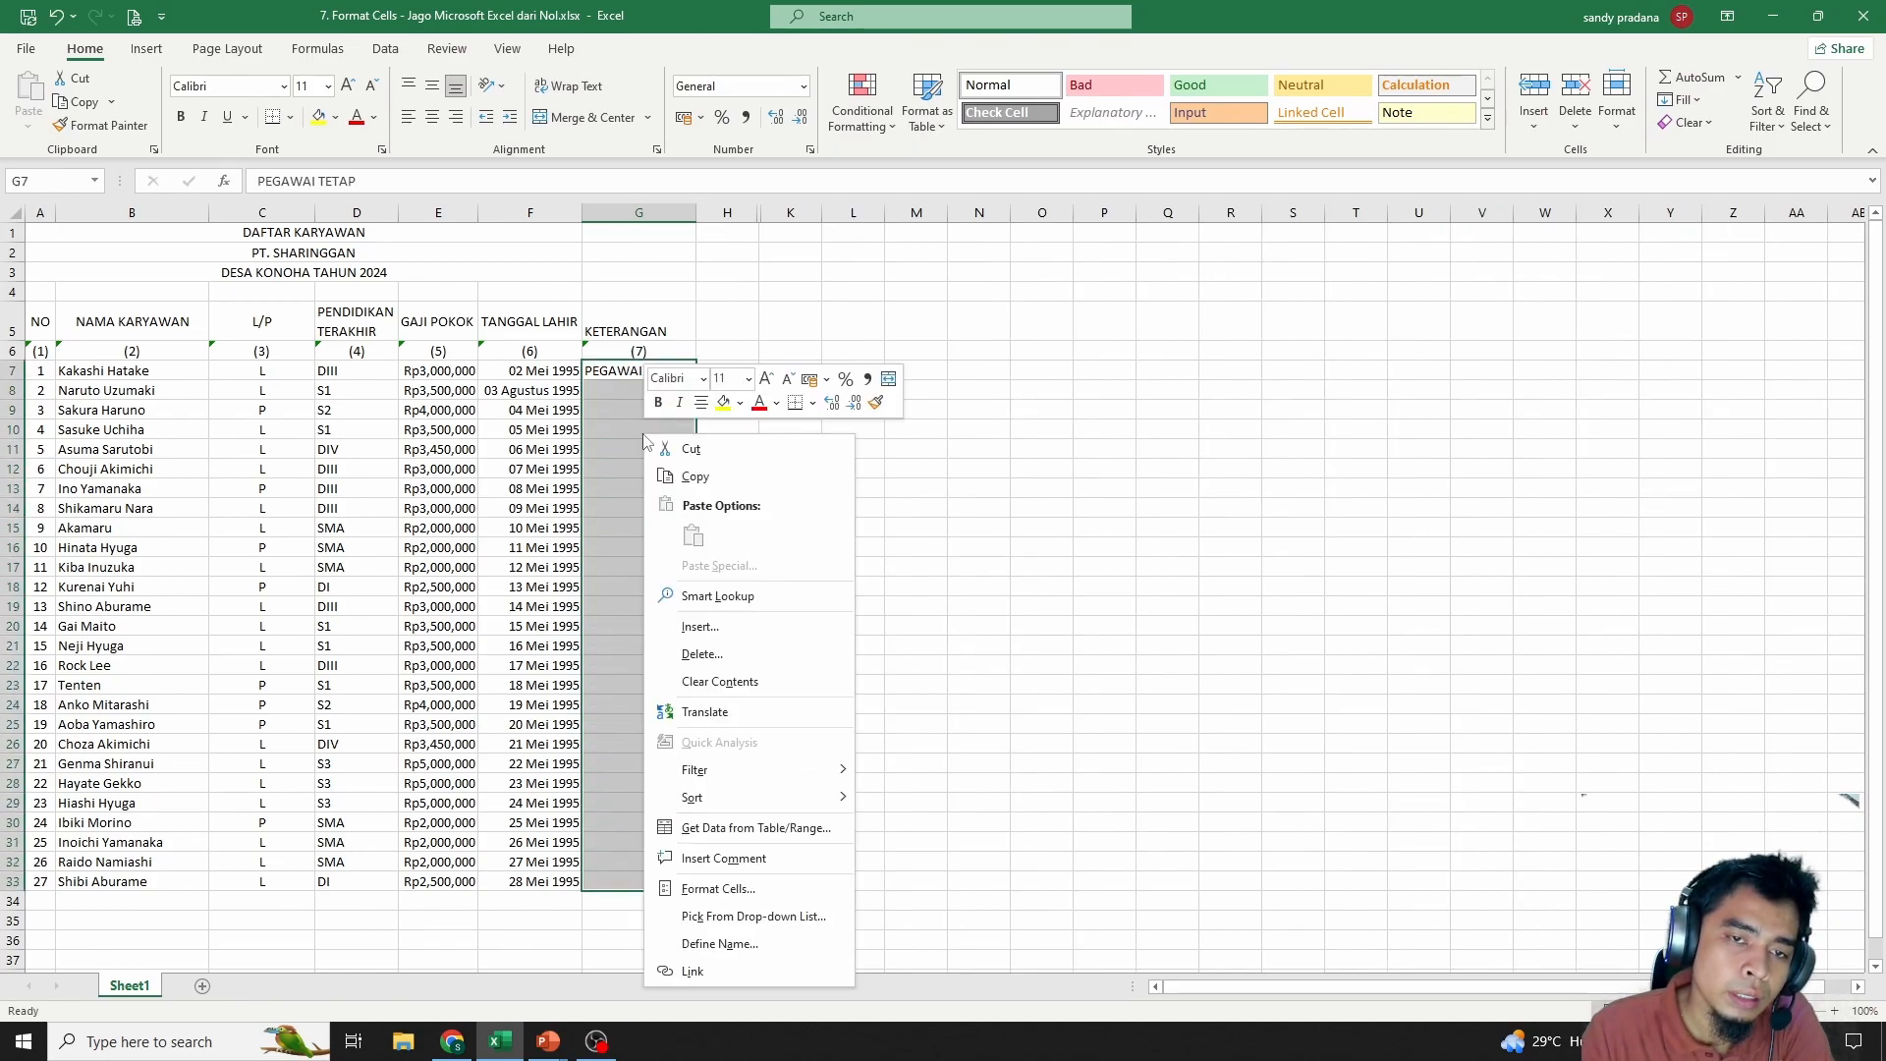
{"action": "left_click", "coordinate": [720, 889]}
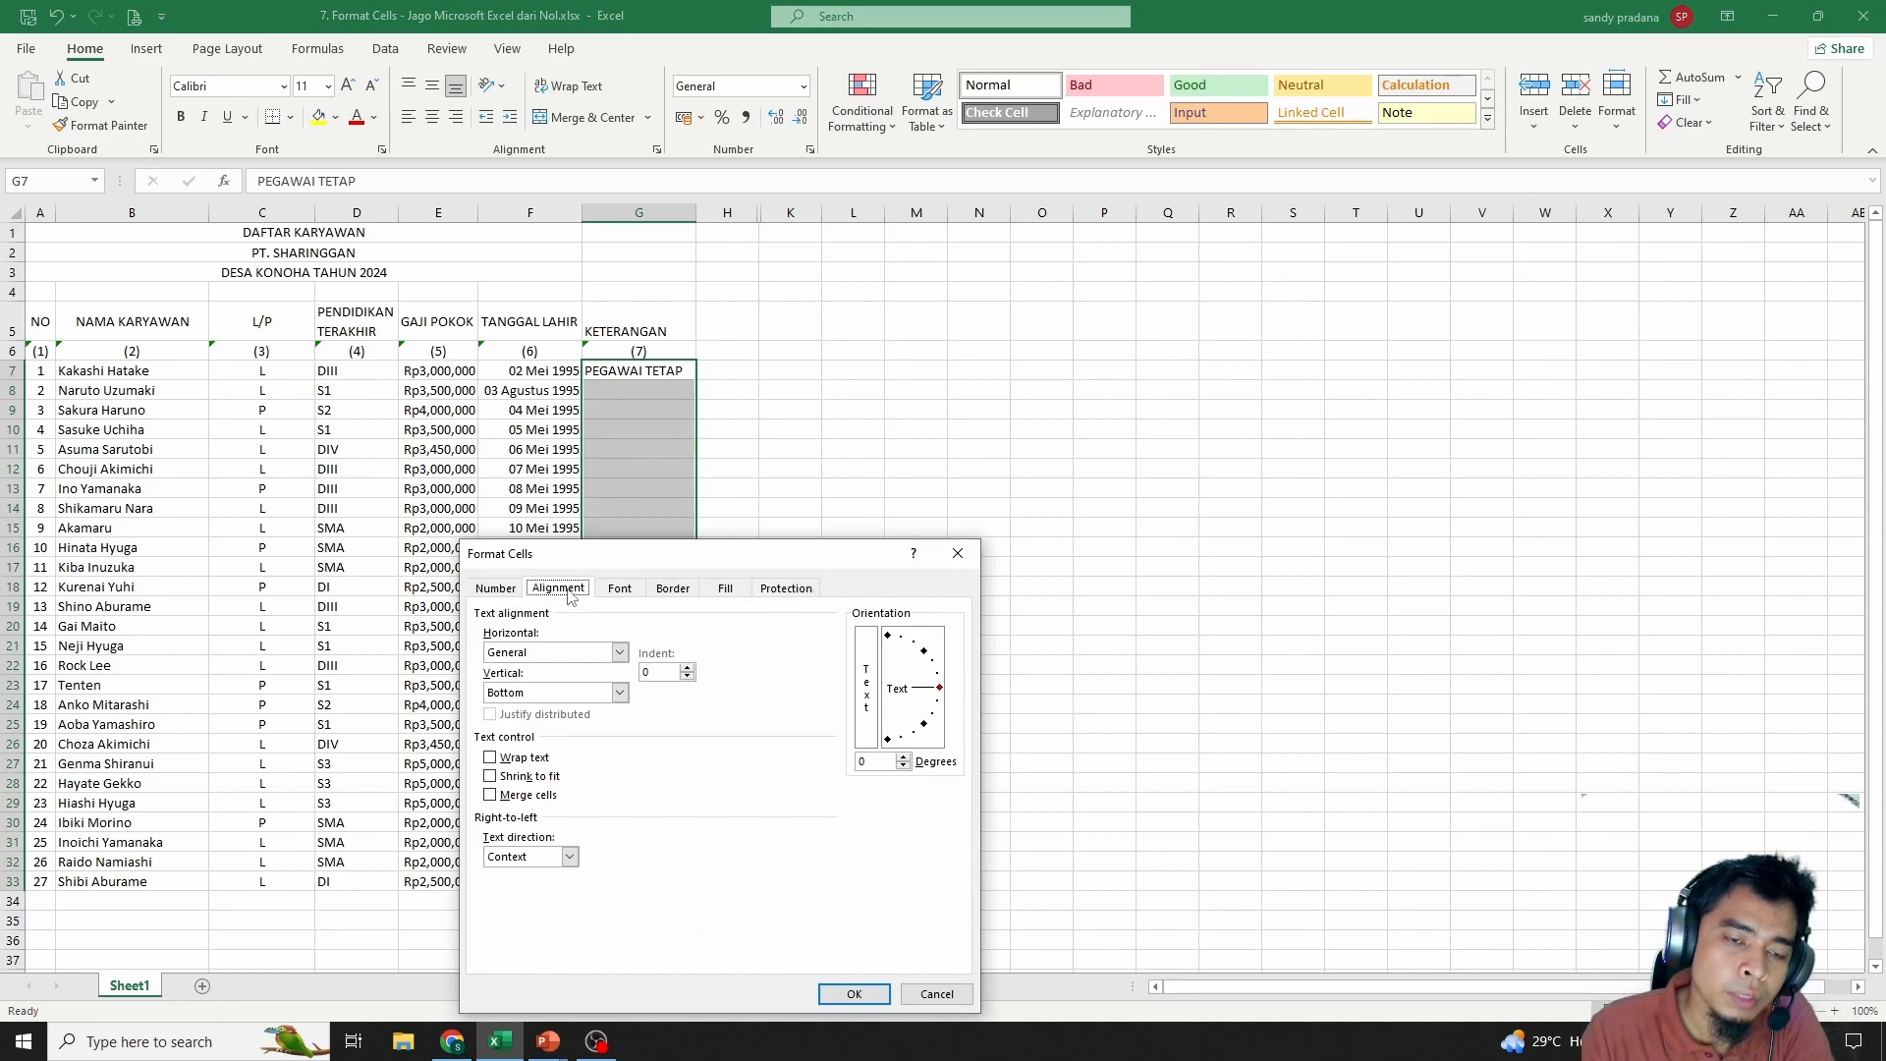
{"action": "left_click", "coordinate": [490, 795]}
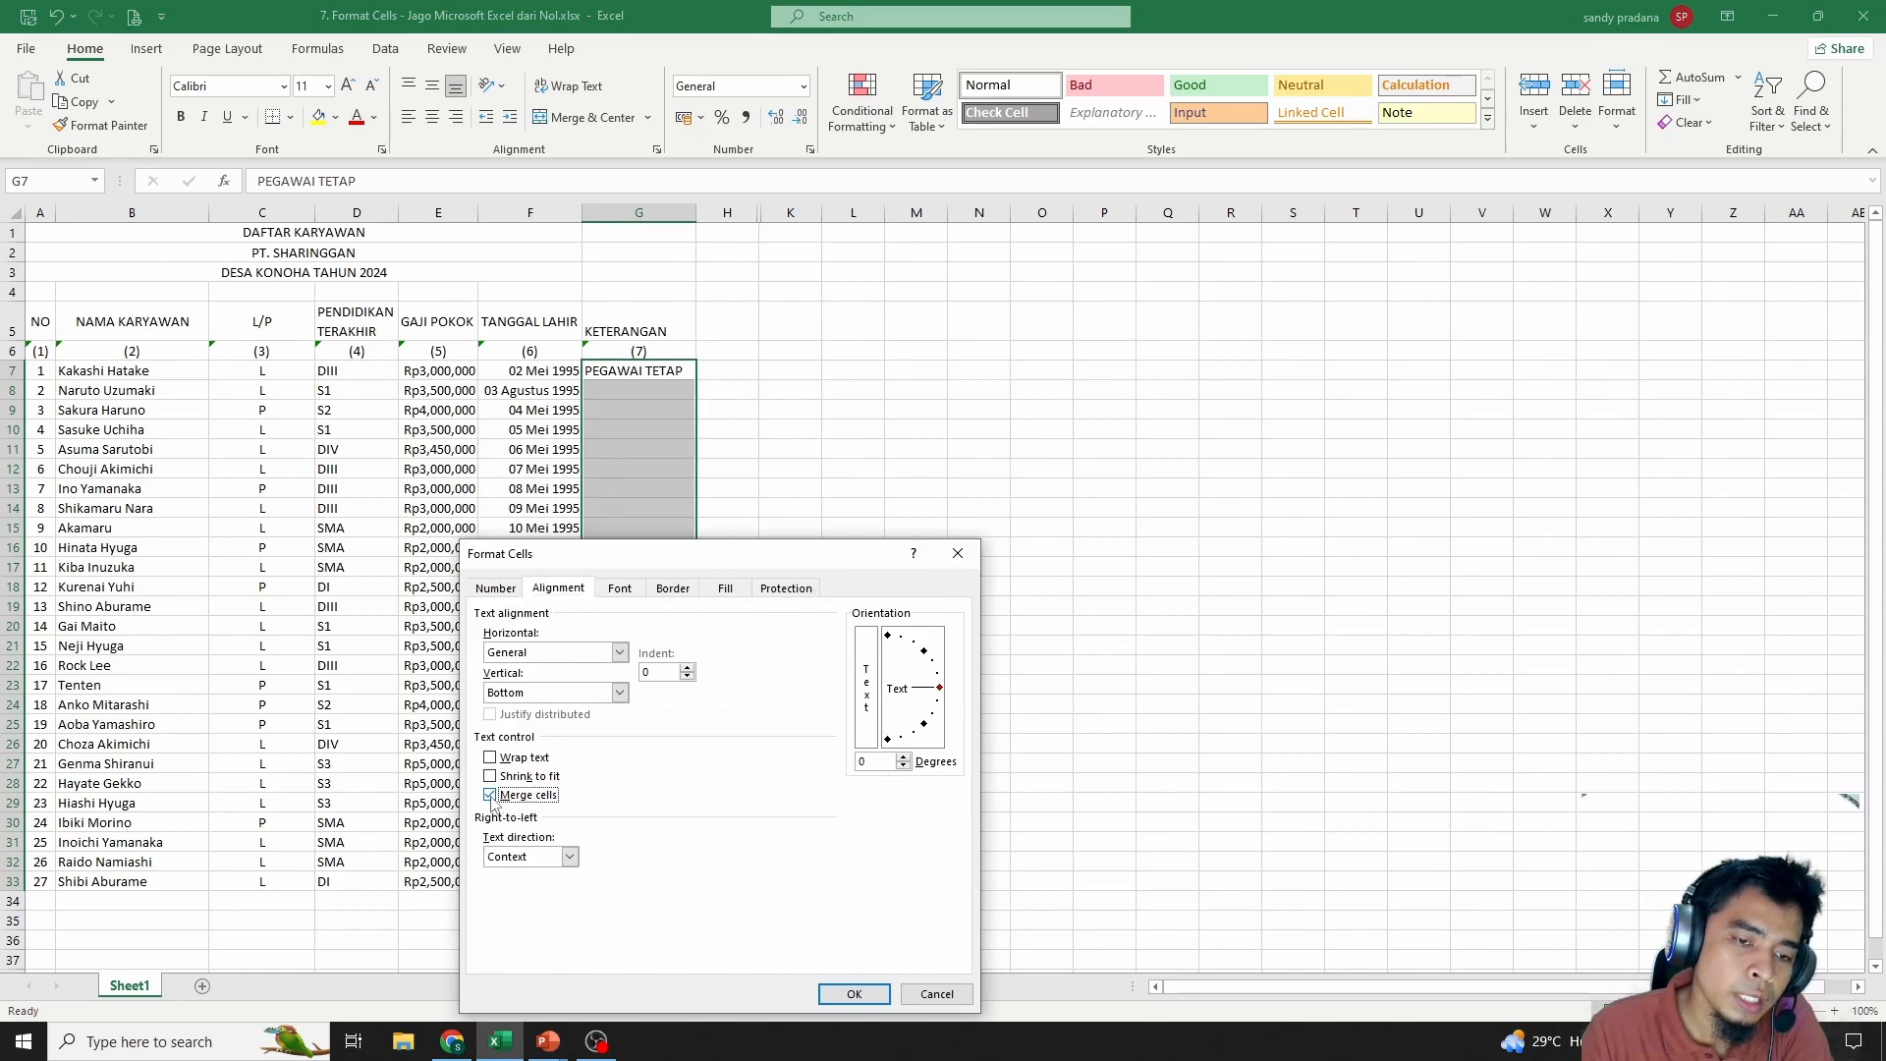
{"action": "left_click_drag", "start_coordinate": [727, 566], "coordinate": [1199, 389]}
{"action": "left_click", "coordinate": [1066, 477]}
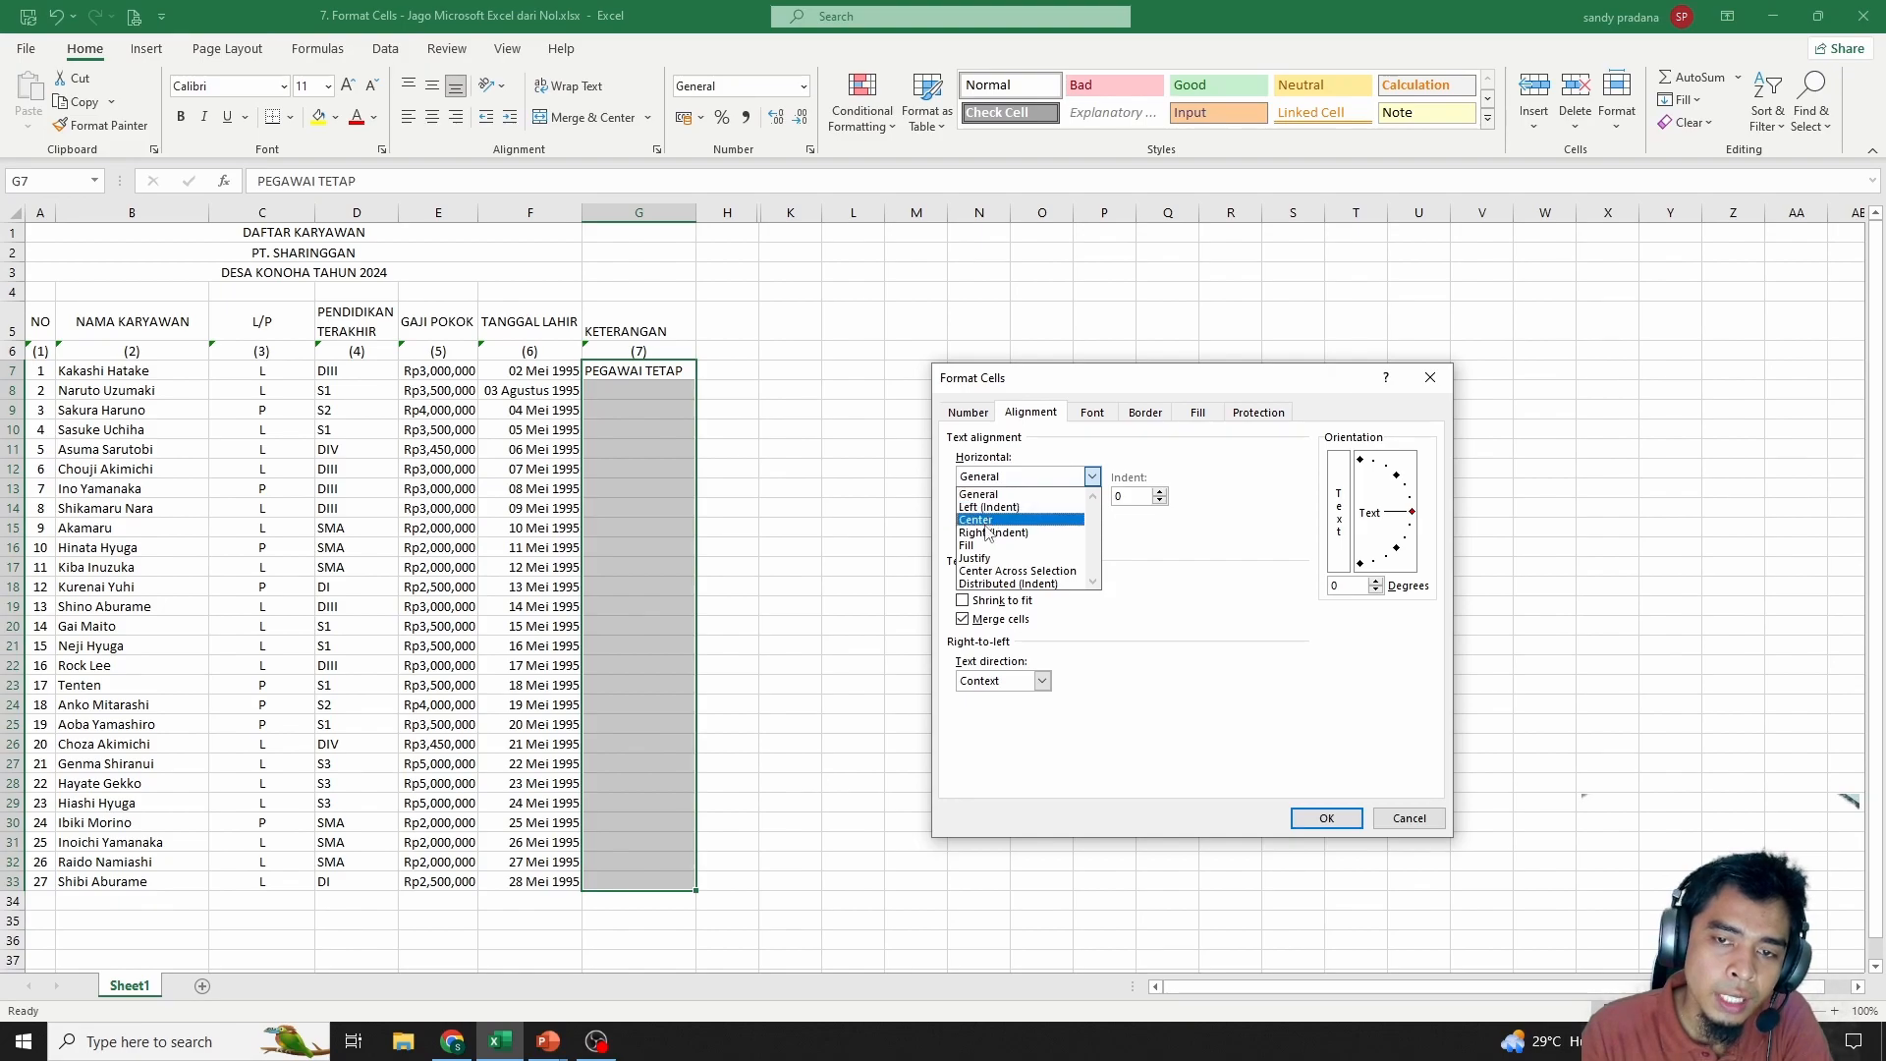
{"action": "left_click", "coordinate": [988, 520]}
{"action": "left_click", "coordinate": [990, 518]}
{"action": "left_click", "coordinate": [983, 547]}
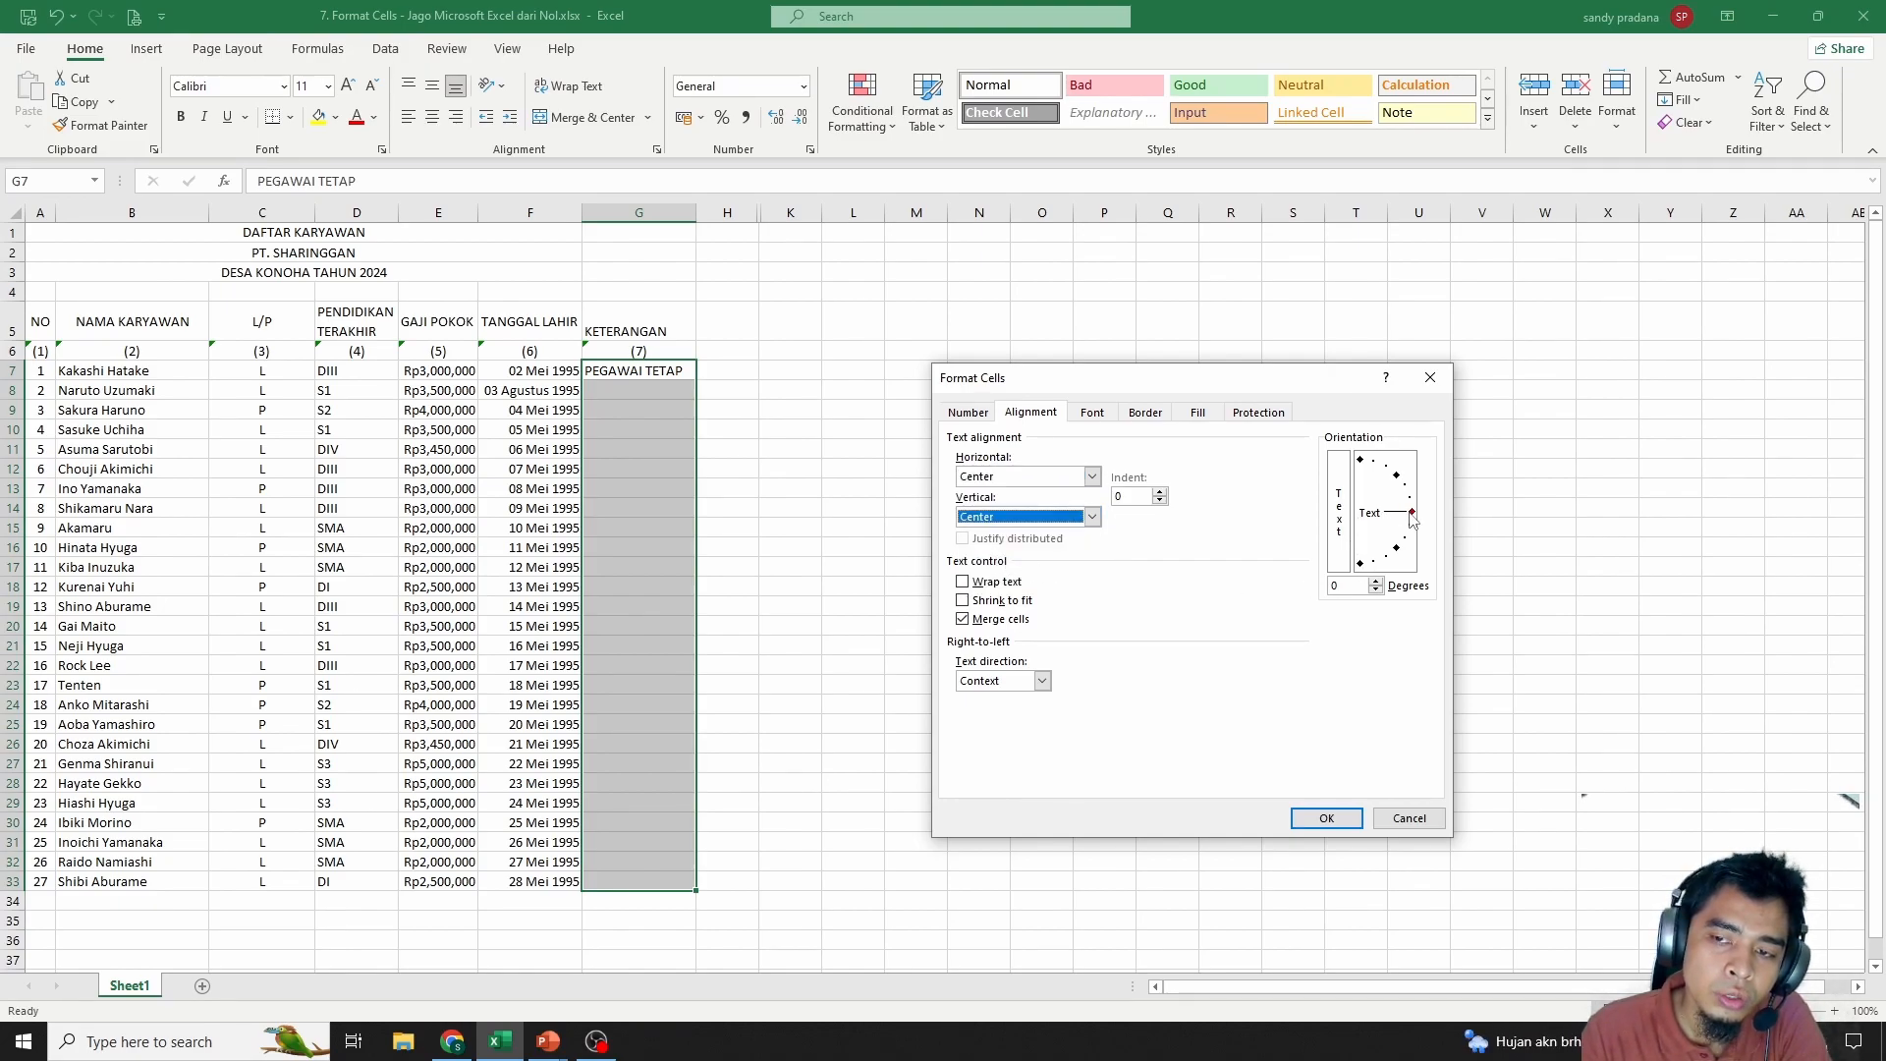
{"action": "left_click_drag", "start_coordinate": [1411, 515], "coordinate": [1362, 475]}
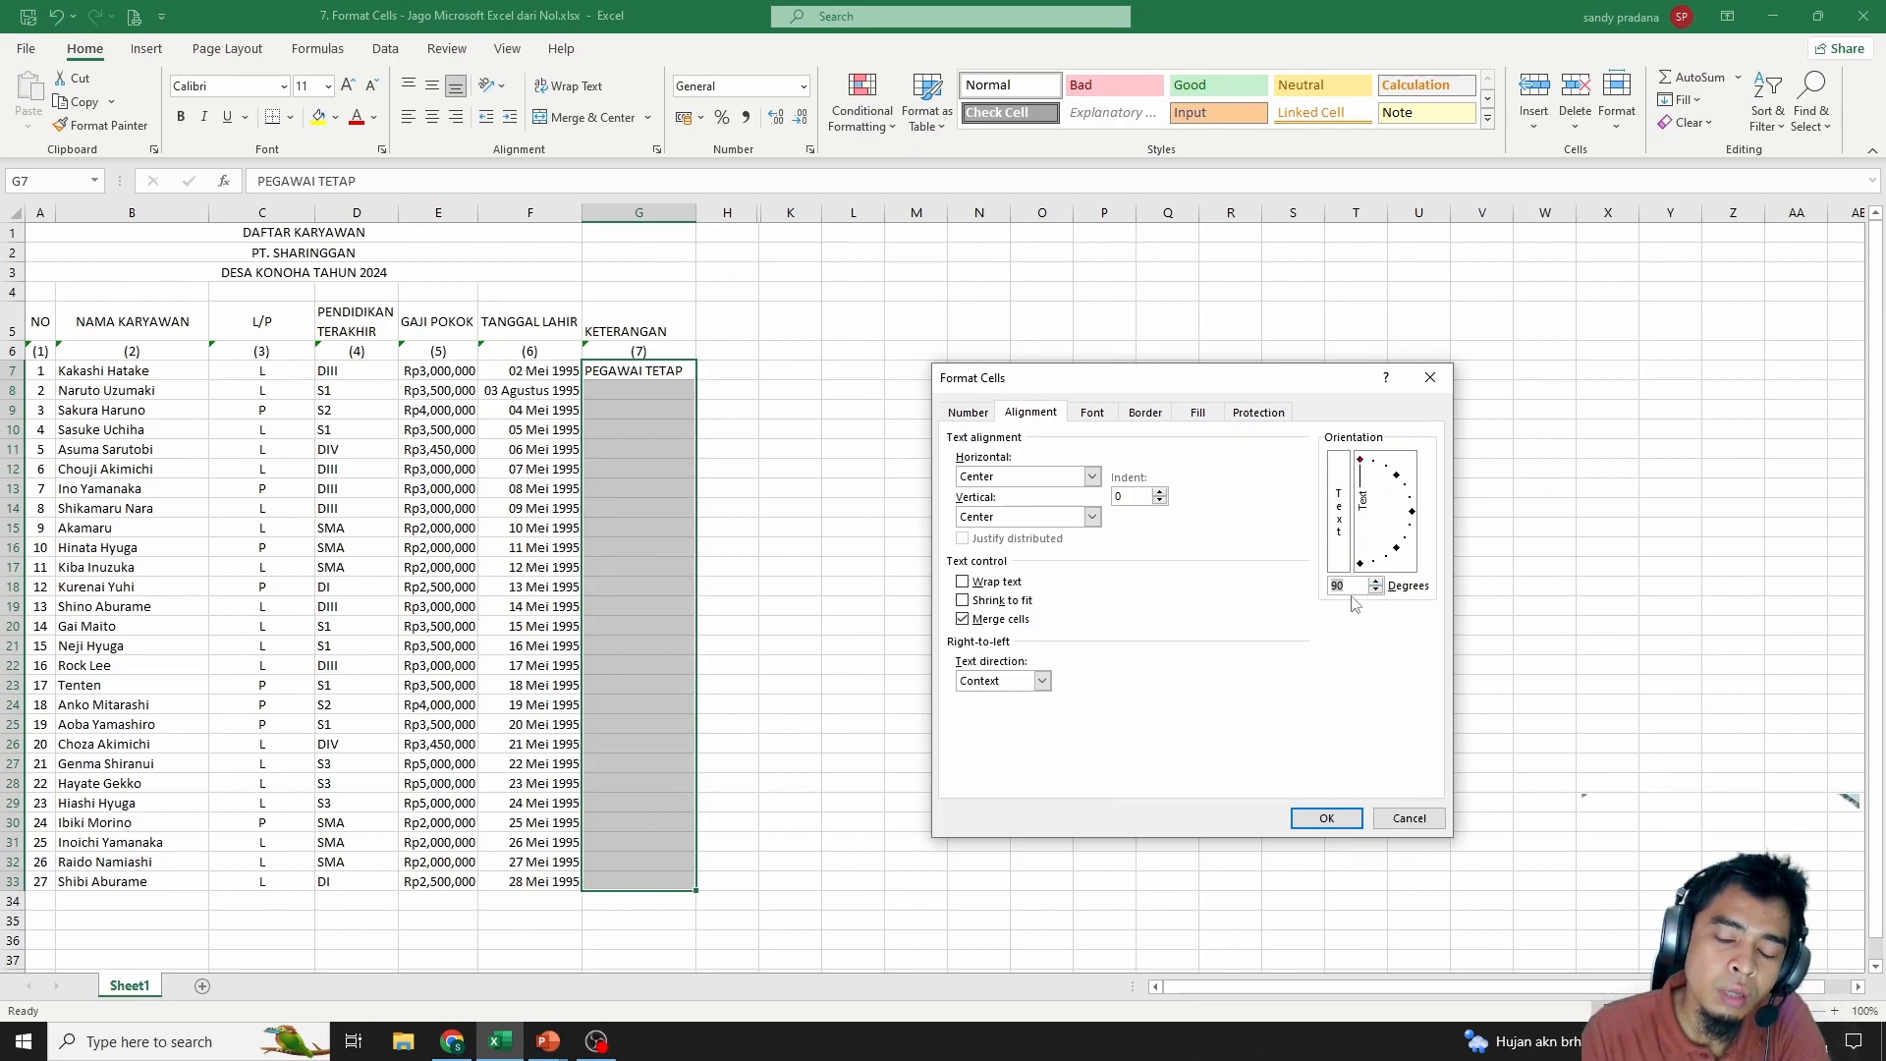
{"action": "left_click", "coordinate": [1325, 818]}
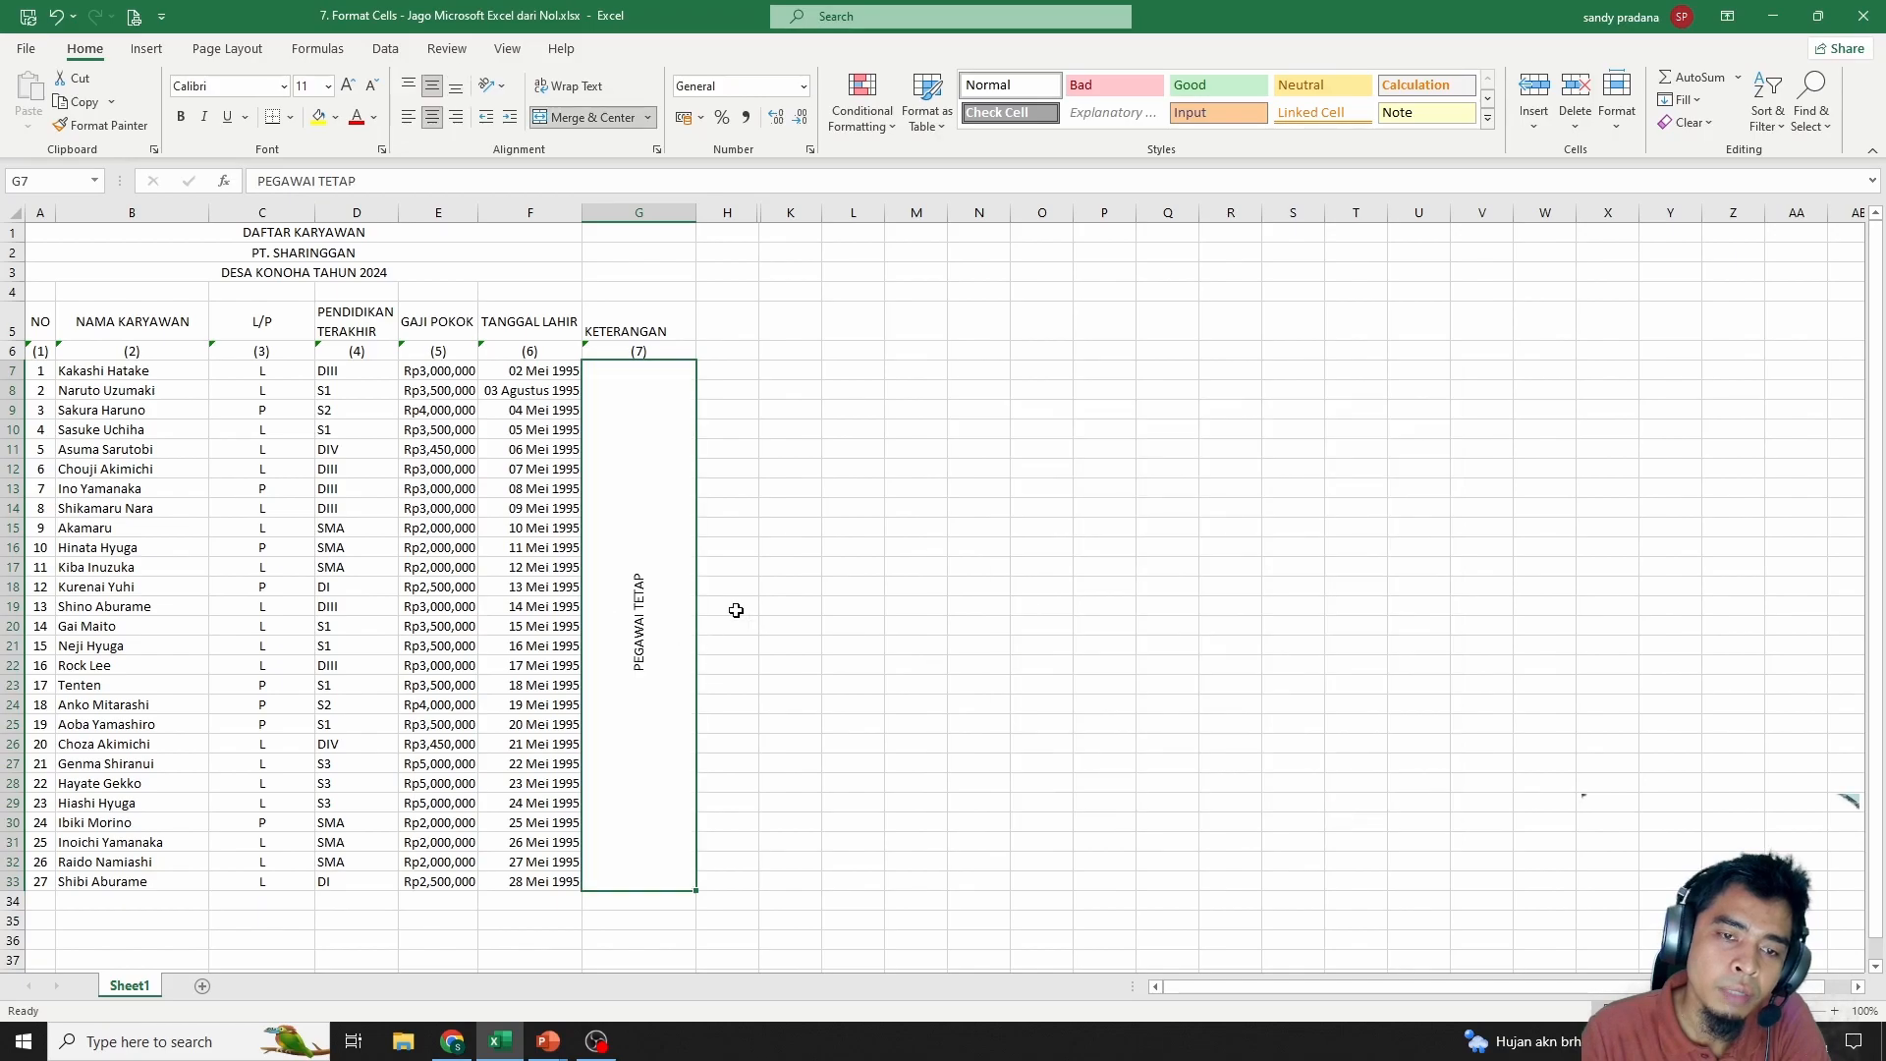
Narrow column G to suit the vertical PEGAWAI TETAP label
{"action": "left_click", "coordinate": [757, 560]}
{"action": "left_click", "coordinate": [660, 566]}
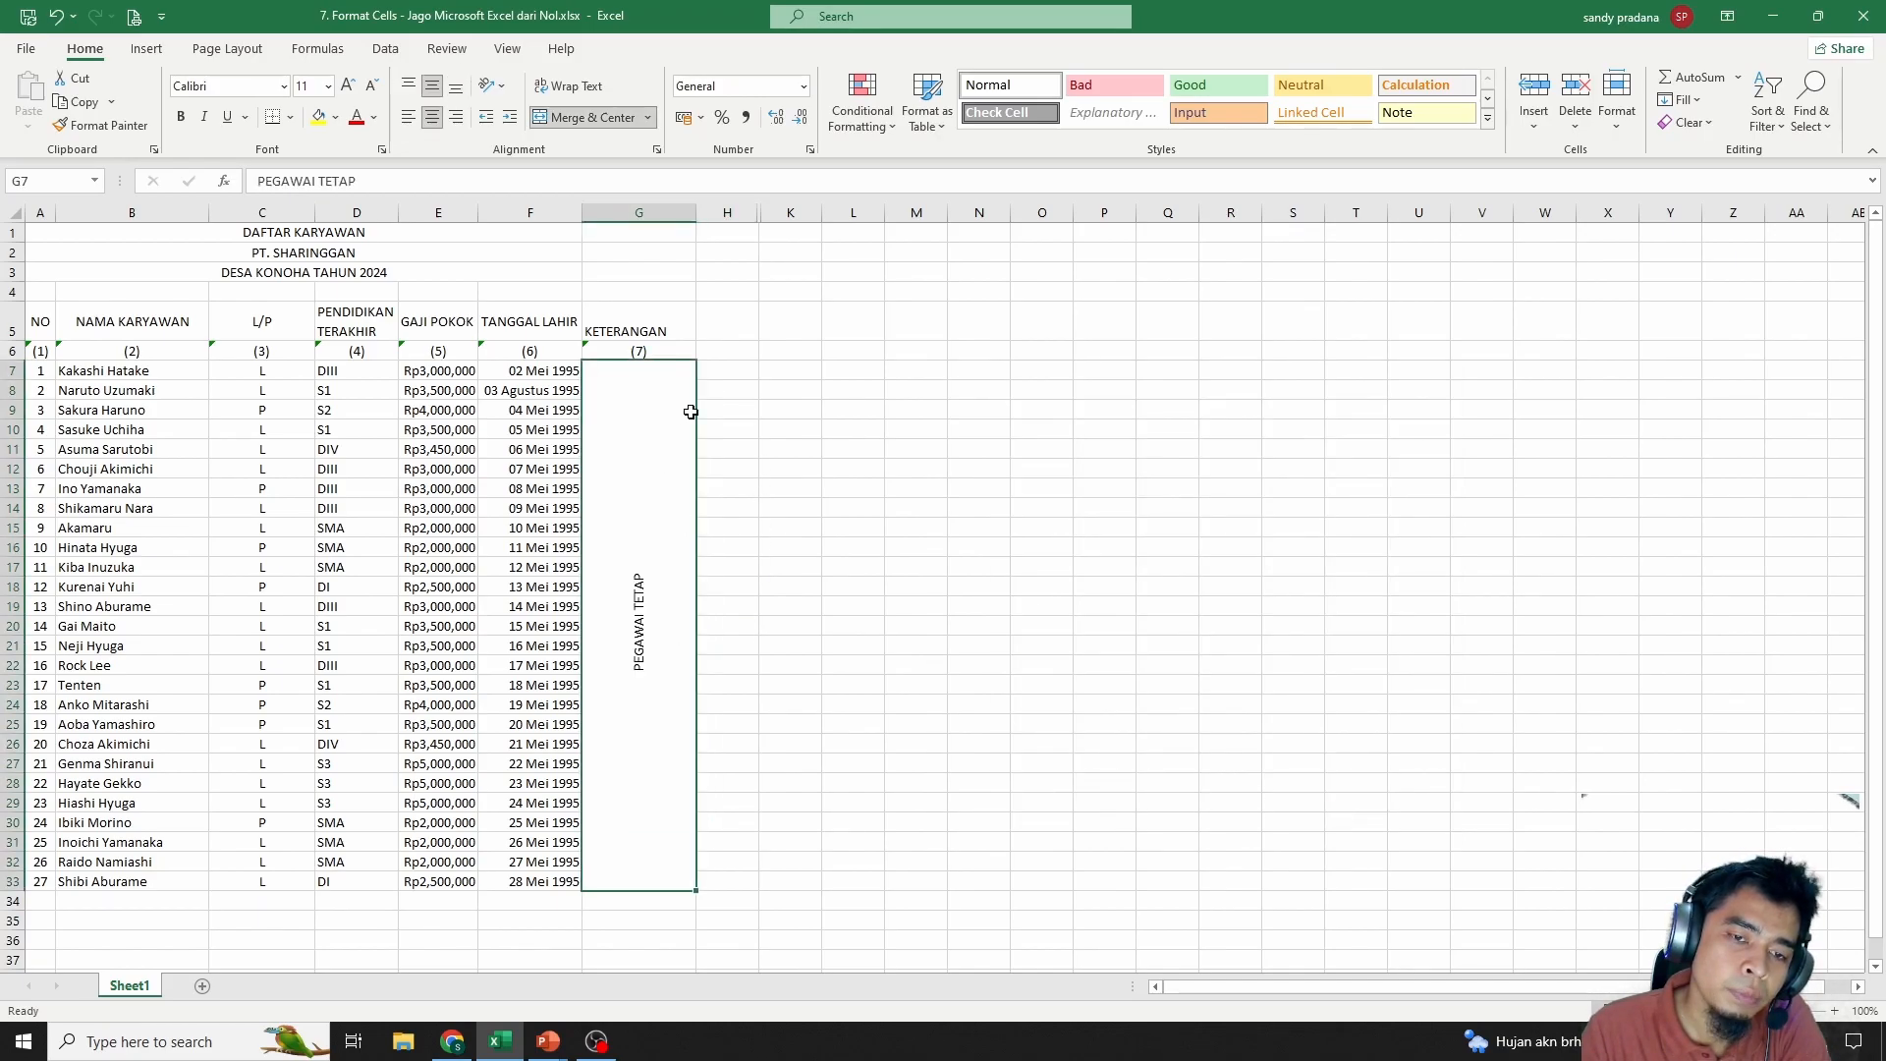
{"action": "left_click_drag", "start_coordinate": [698, 220], "coordinate": [669, 220]}
{"action": "left_click", "coordinate": [548, 625]}
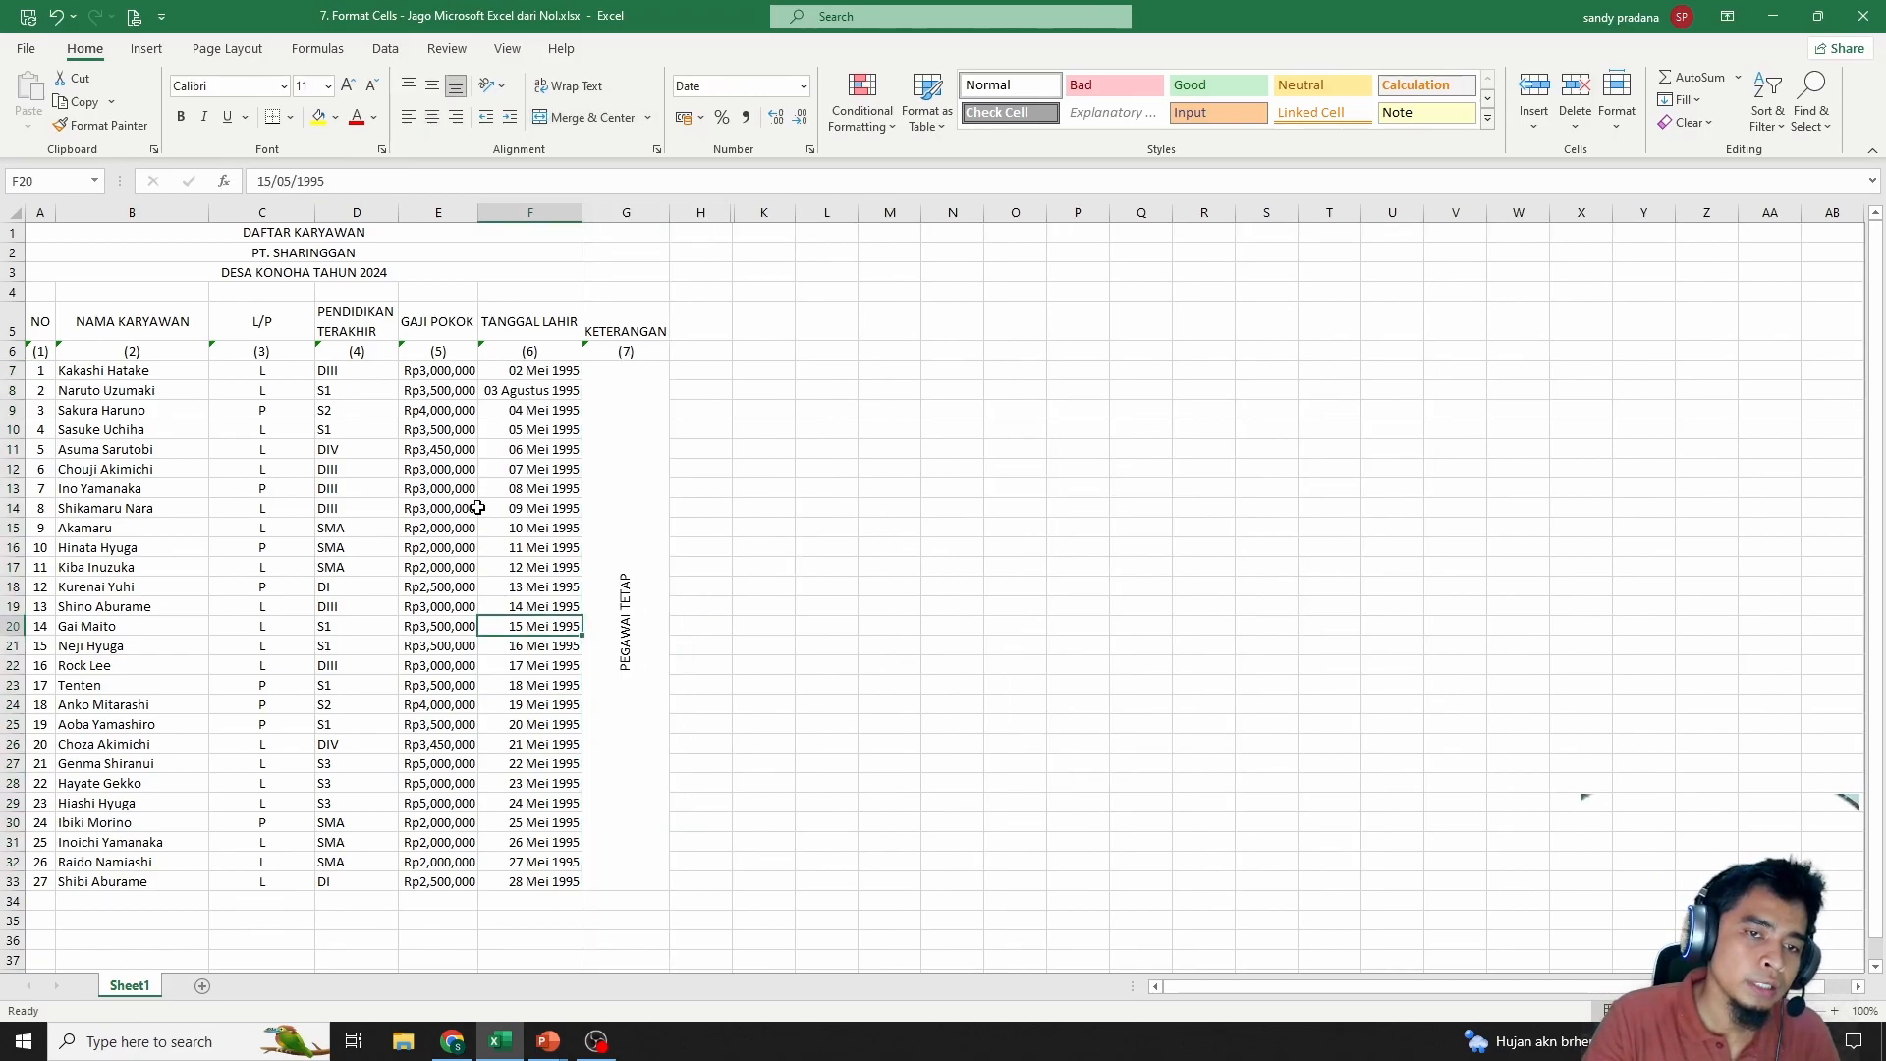
{"action": "left_click", "coordinate": [261, 449]}
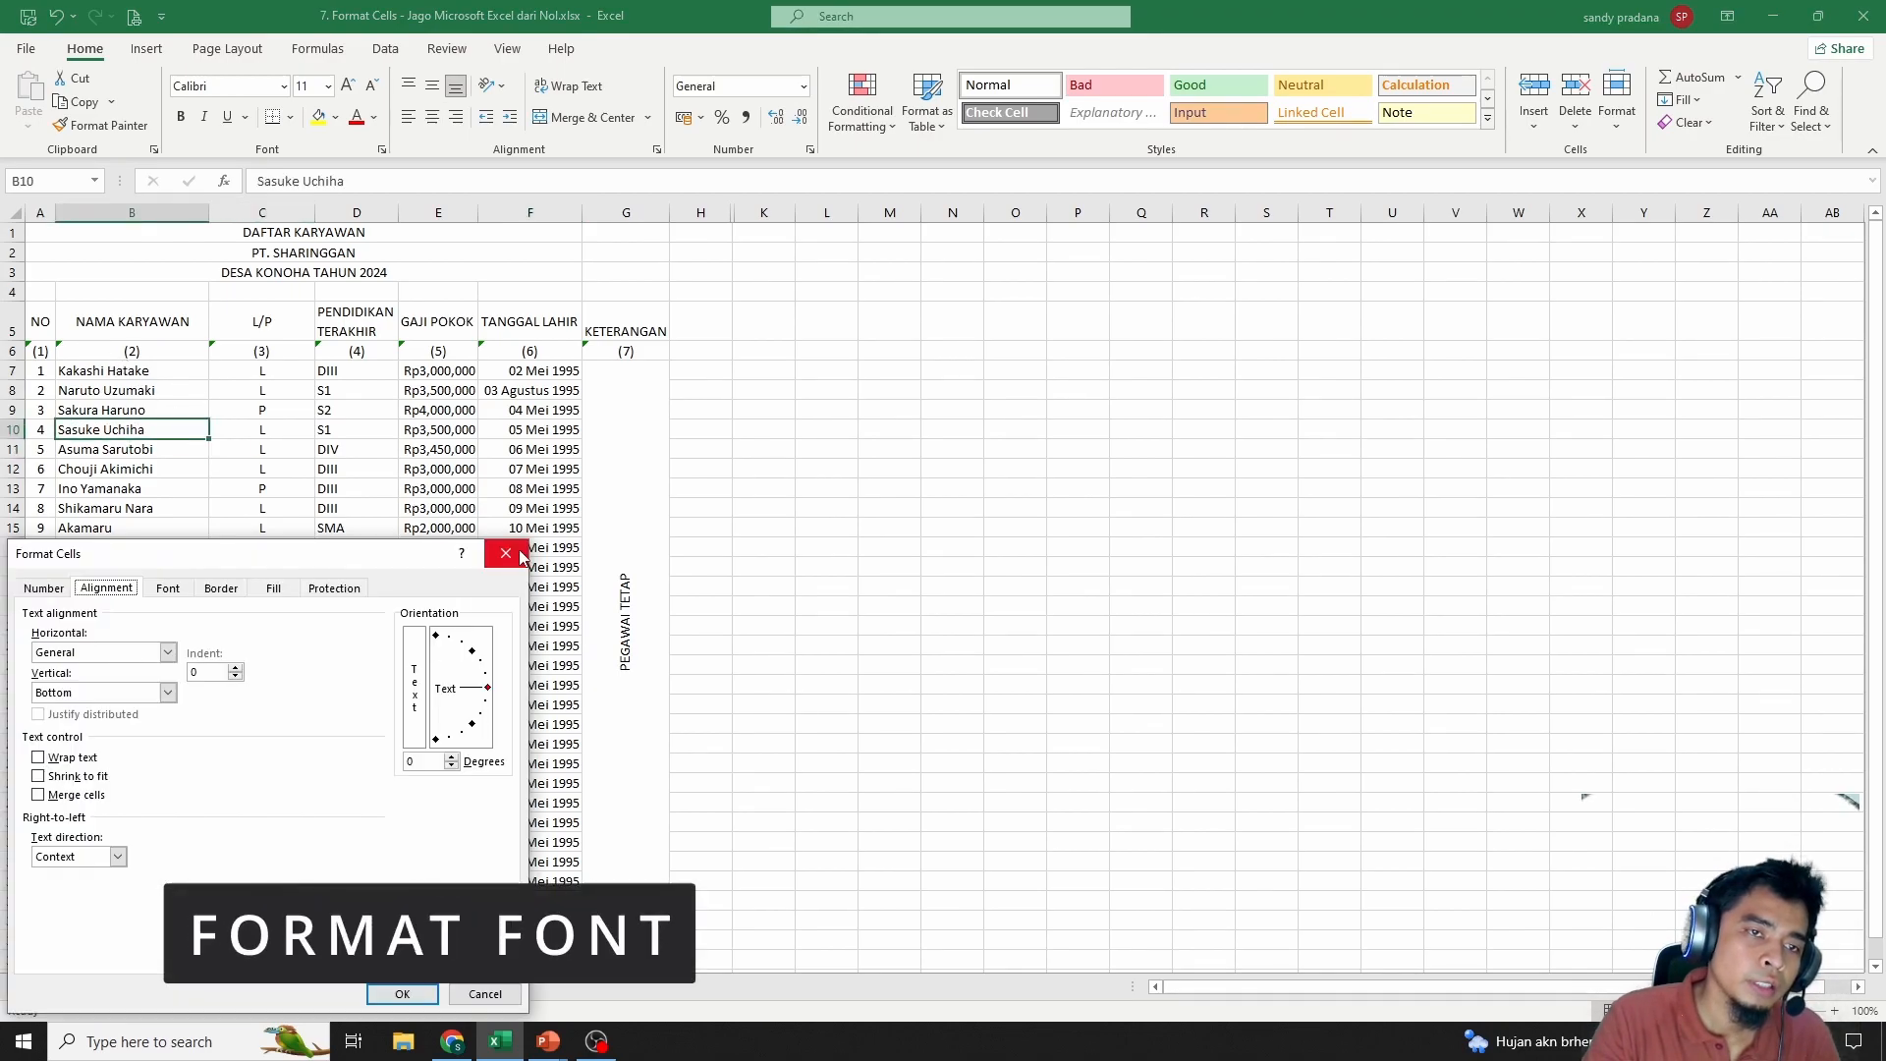
Give the title rows A1:G3 the Berlin Sans FB font in Bold
{"action": "key", "text": "Escape"}
{"action": "left_click_drag", "start_coordinate": [326, 232], "coordinate": [325, 268]}
{"action": "left_click_drag", "start_coordinate": [325, 268], "coordinate": [325, 270]}
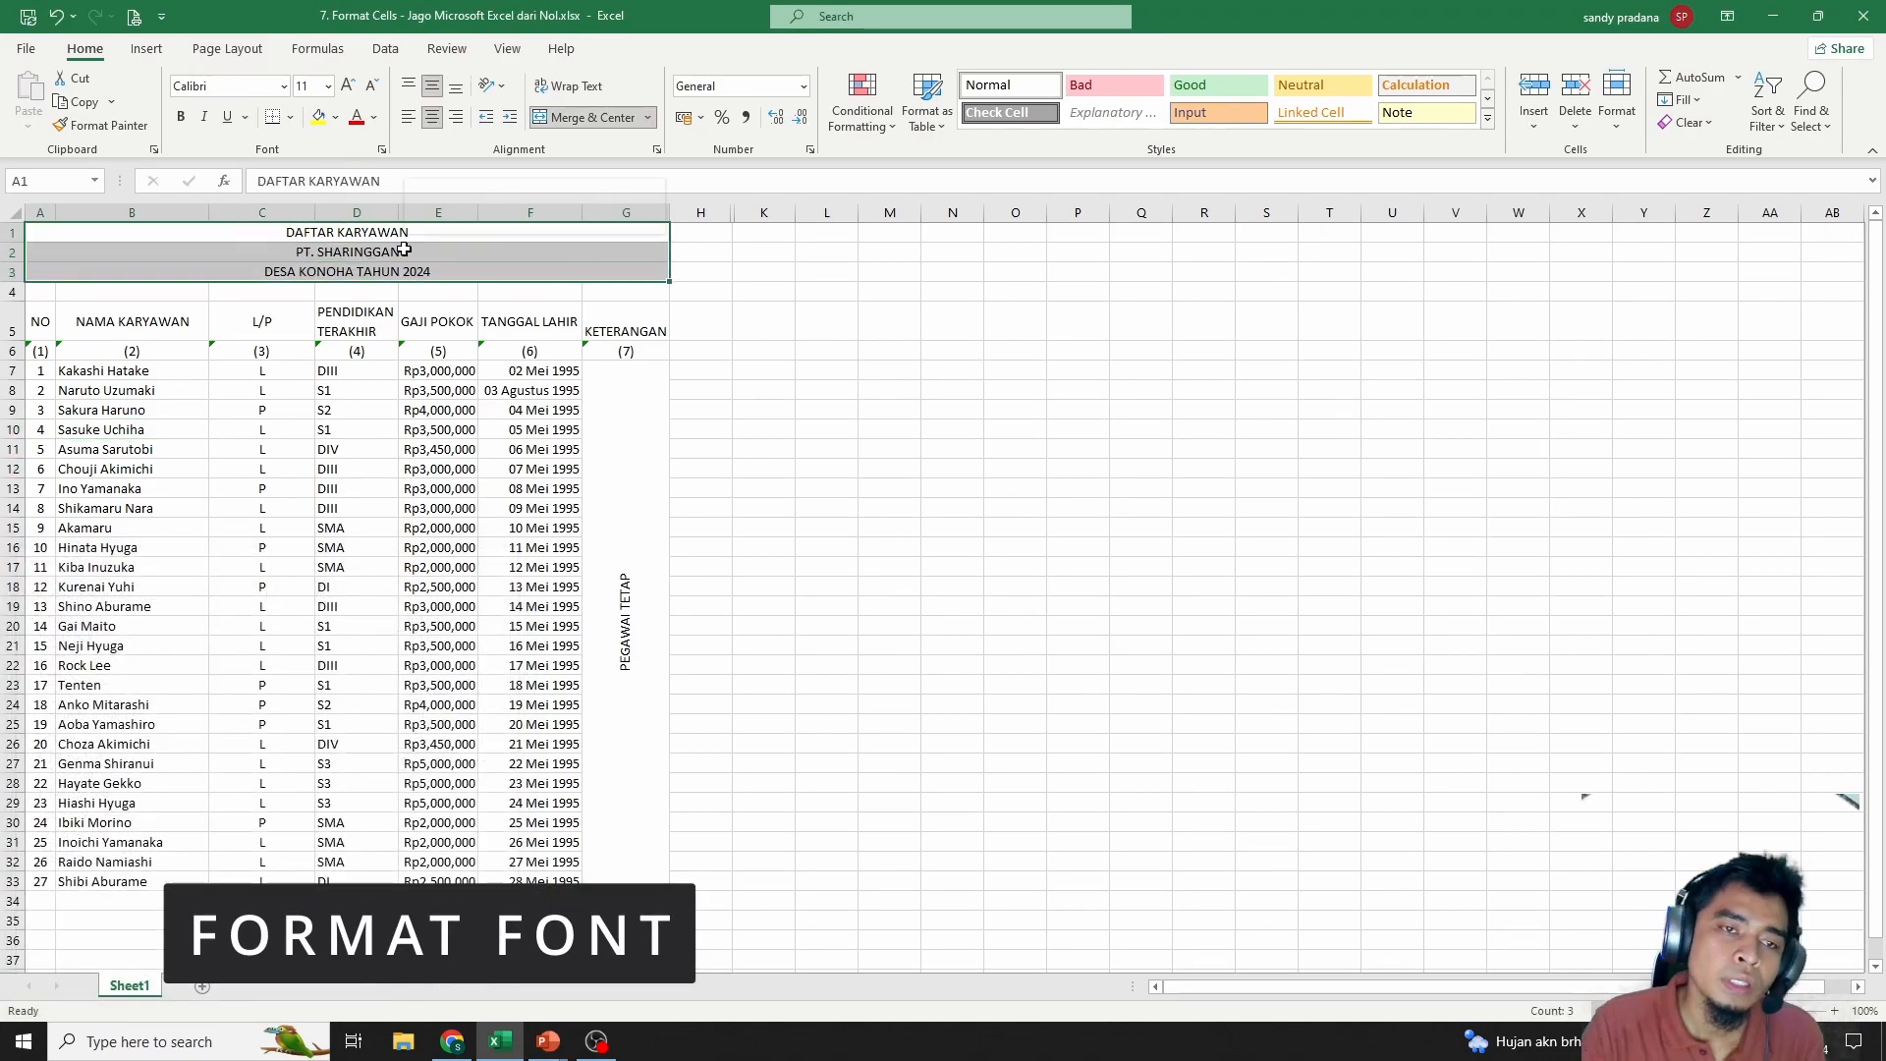
{"action": "right_click", "coordinate": [405, 247]}
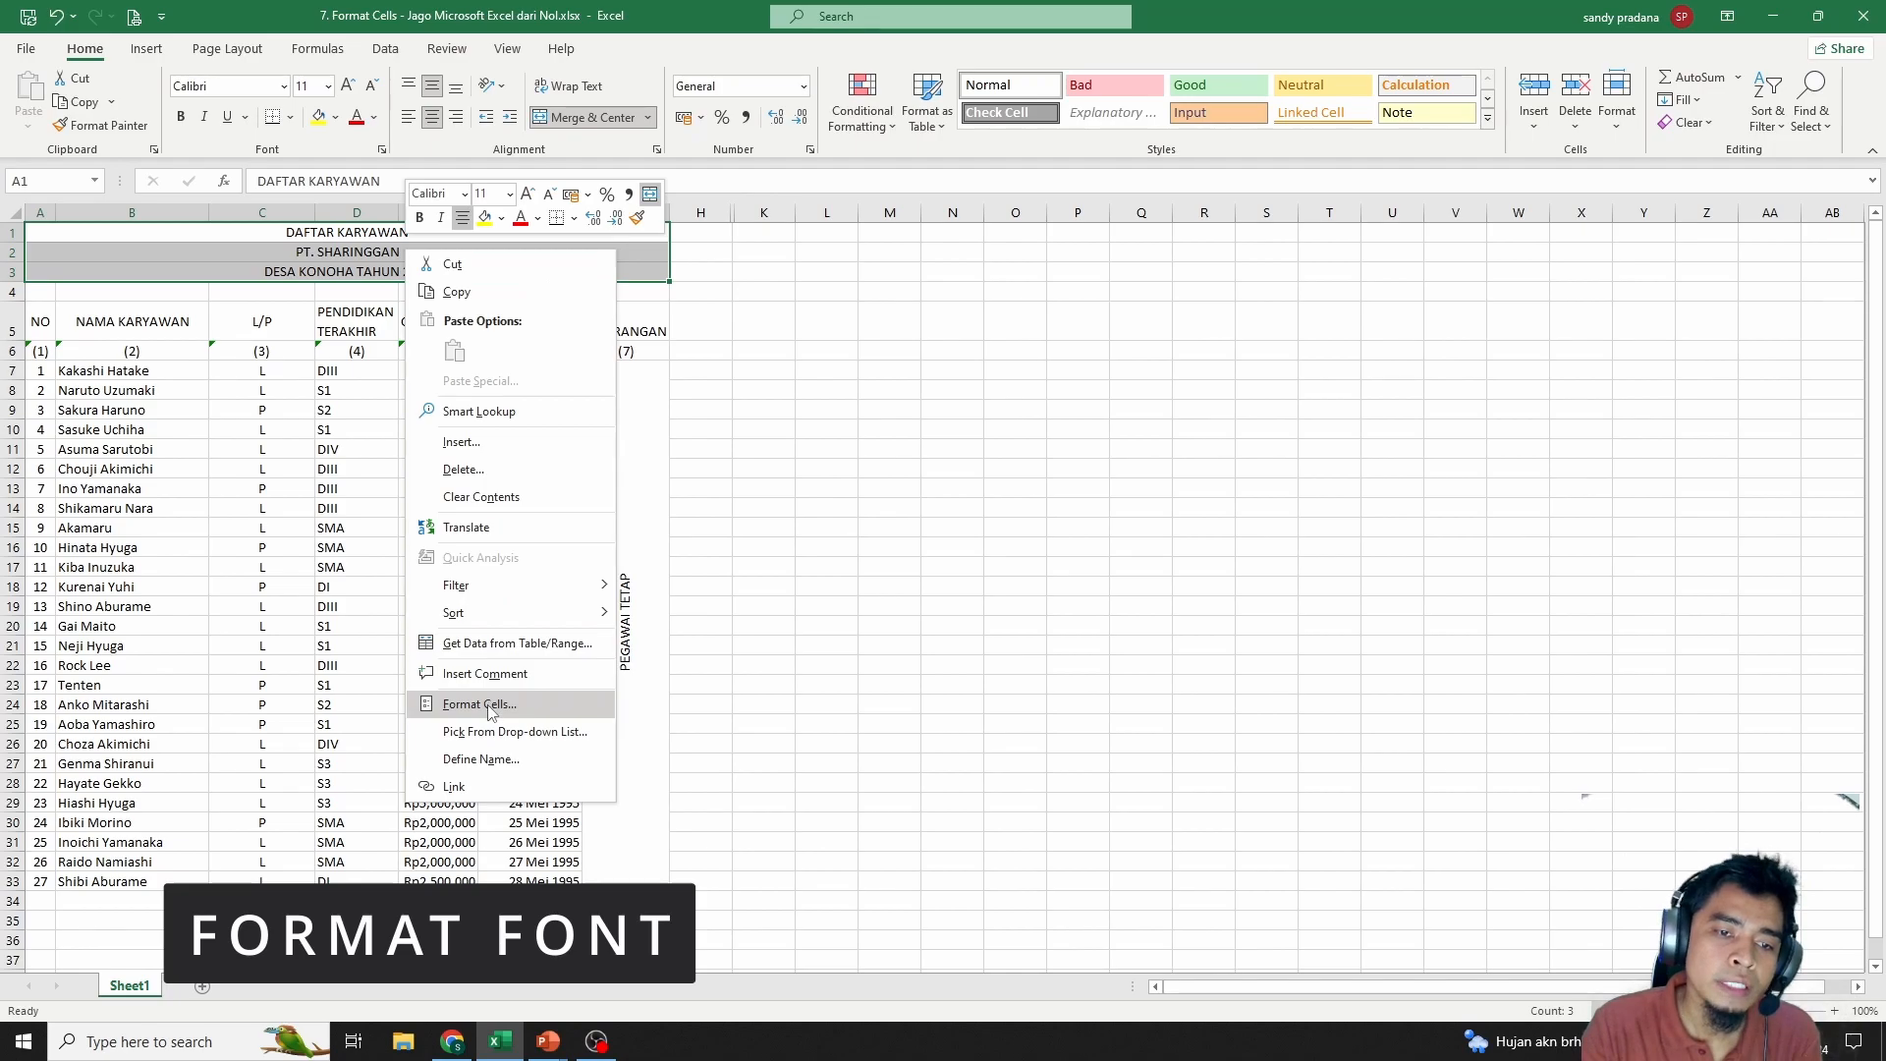
{"action": "left_click", "coordinate": [496, 704]}
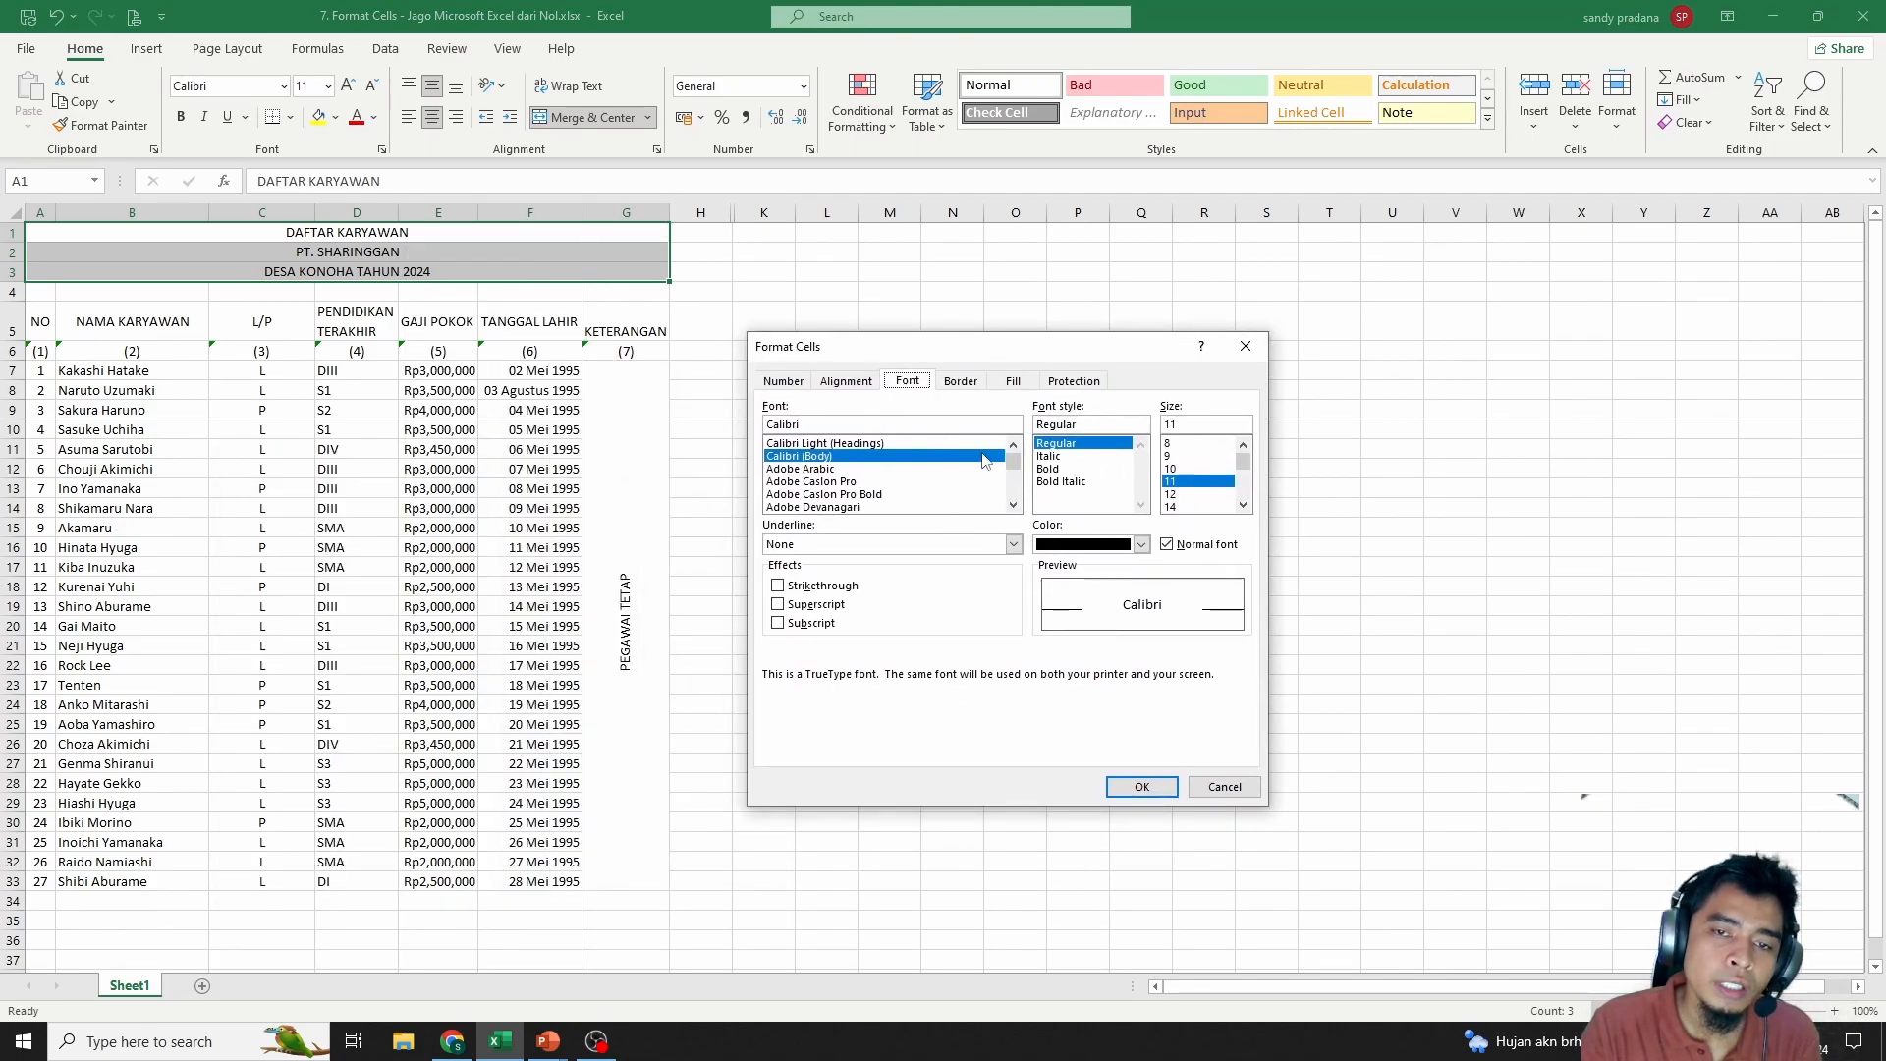
{"action": "left_click", "coordinate": [845, 484]}
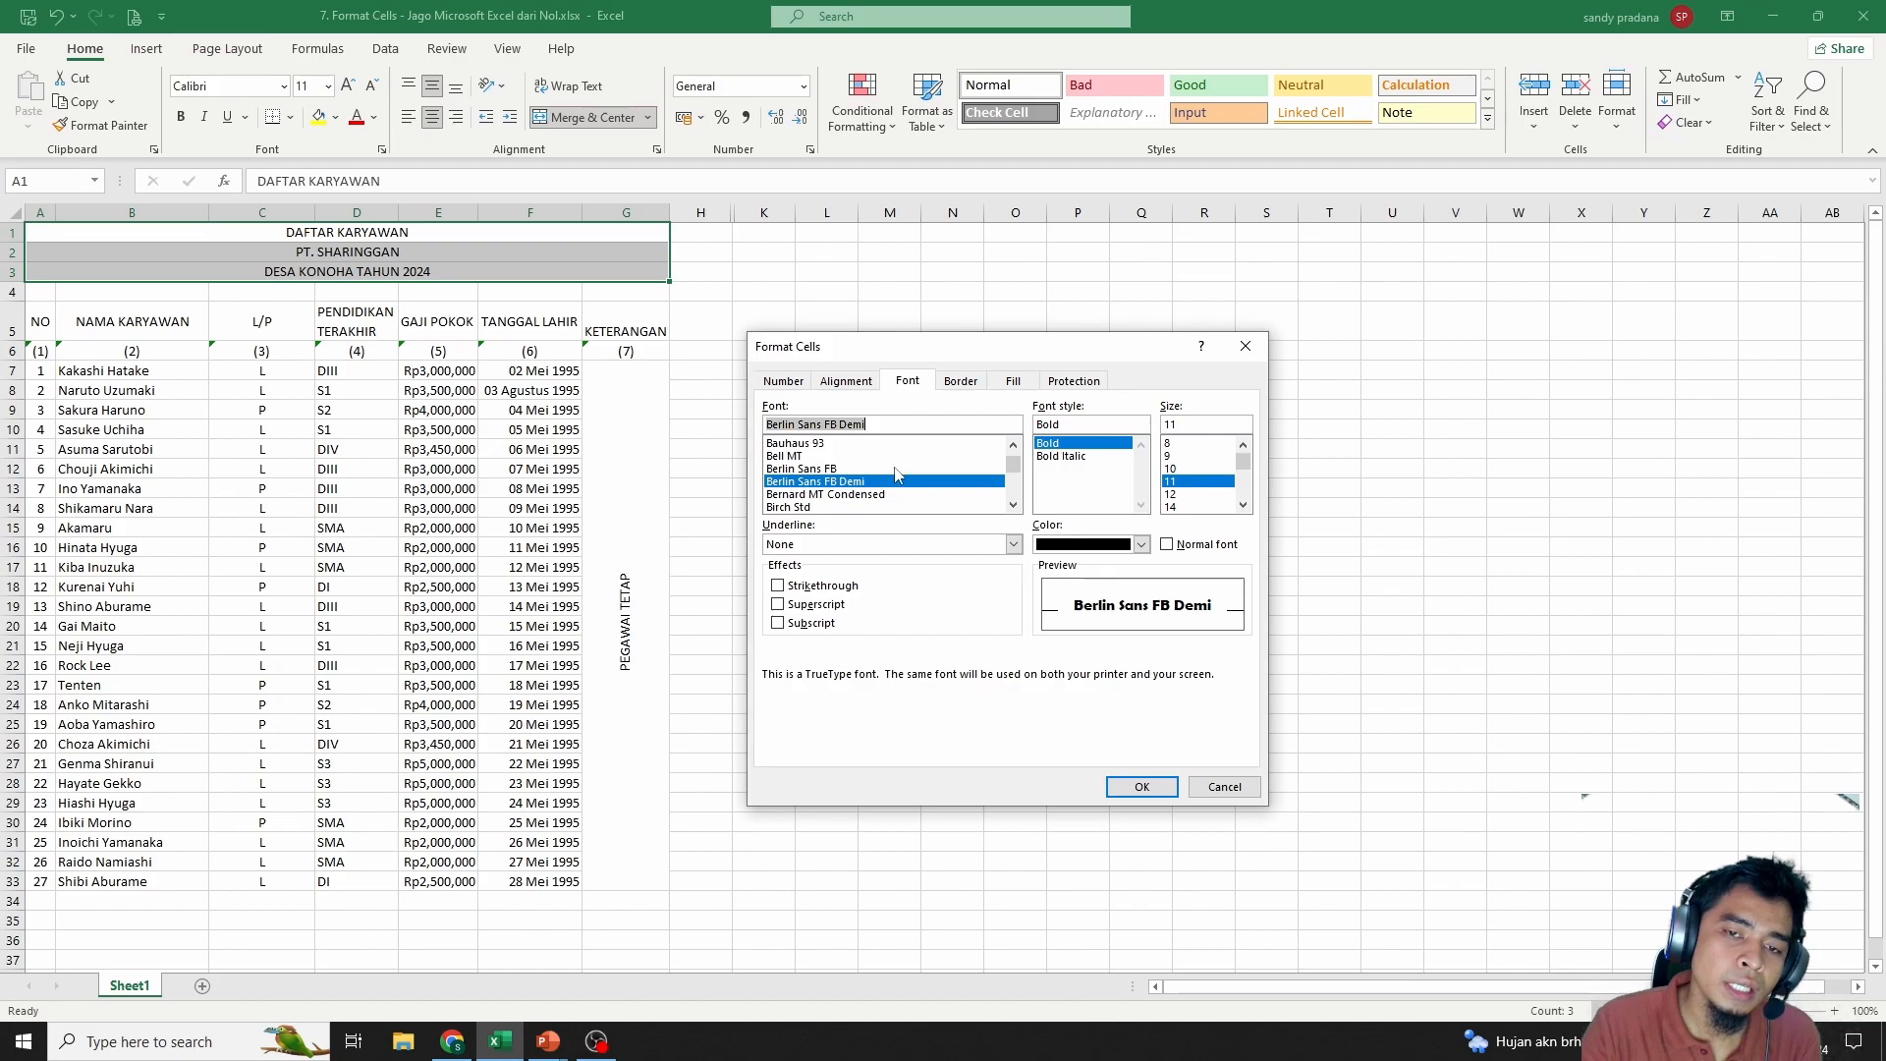
{"action": "left_click", "coordinate": [852, 469]}
{"action": "left_click", "coordinate": [1070, 457]}
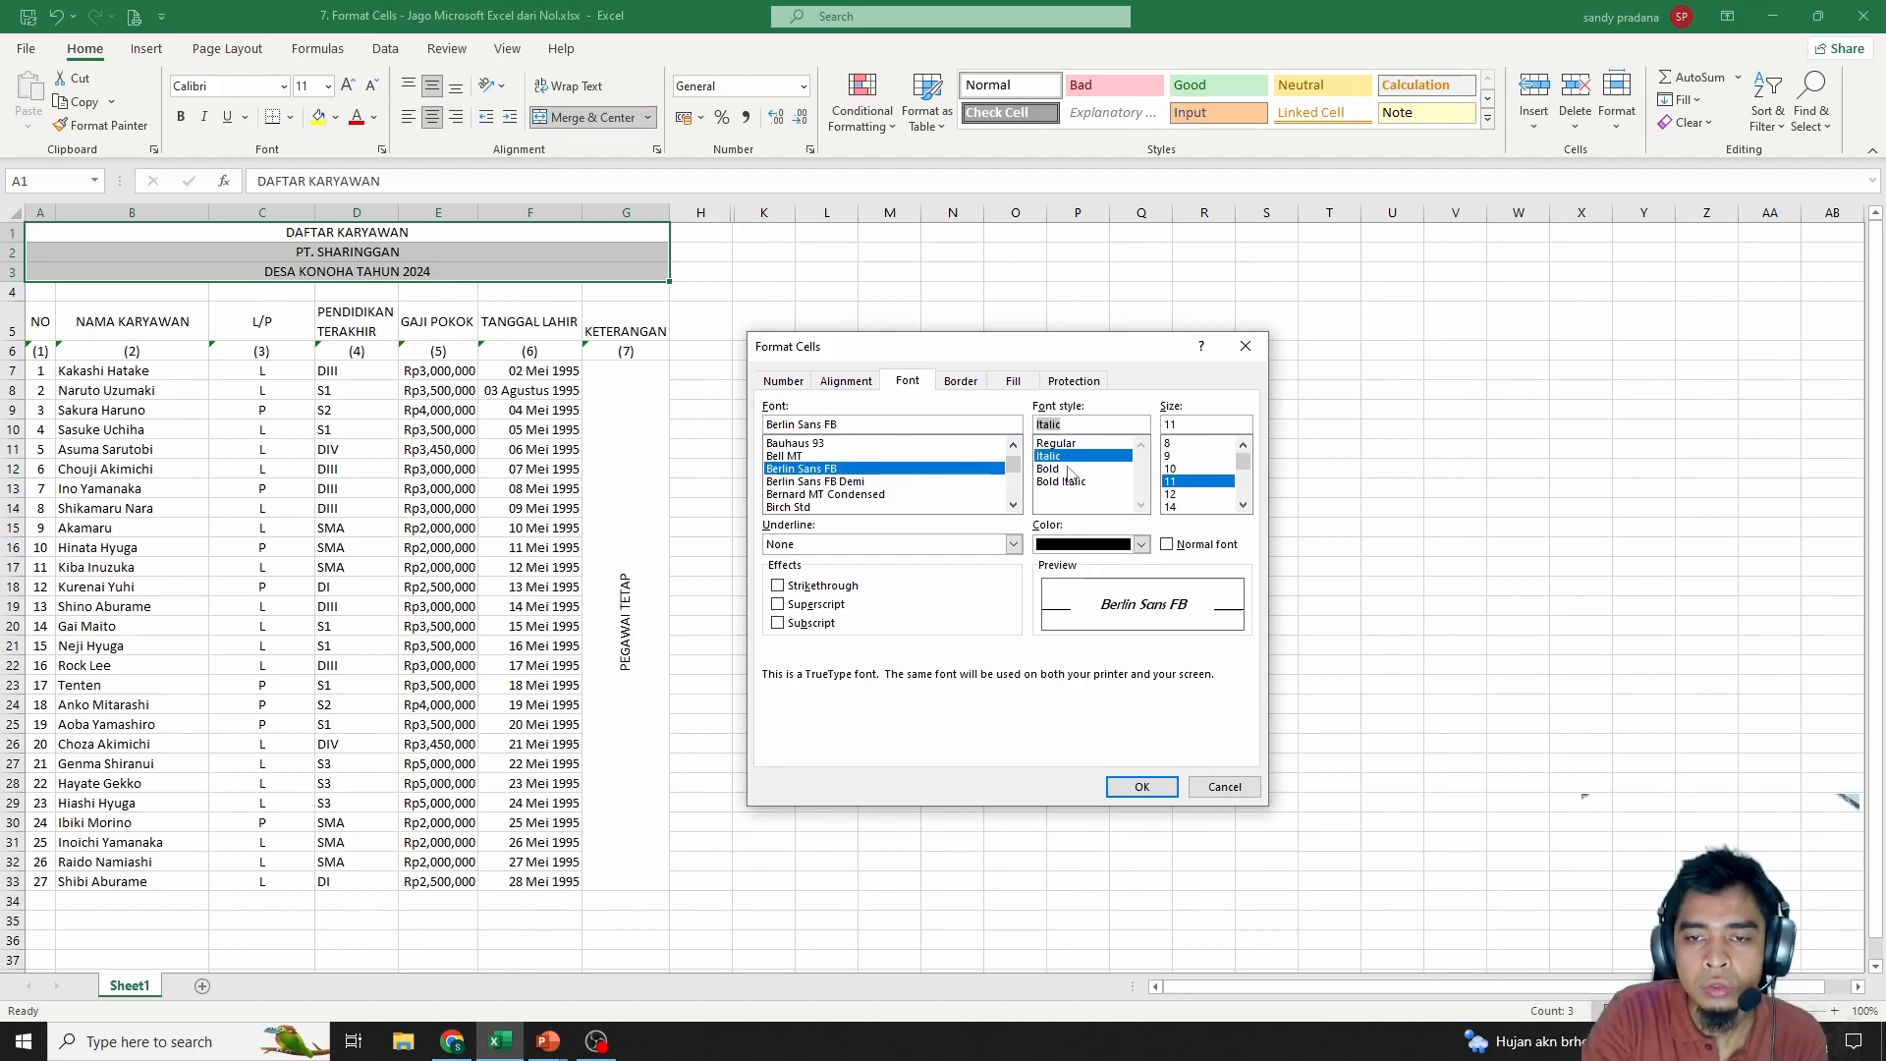
{"action": "left_click", "coordinate": [1059, 468]}
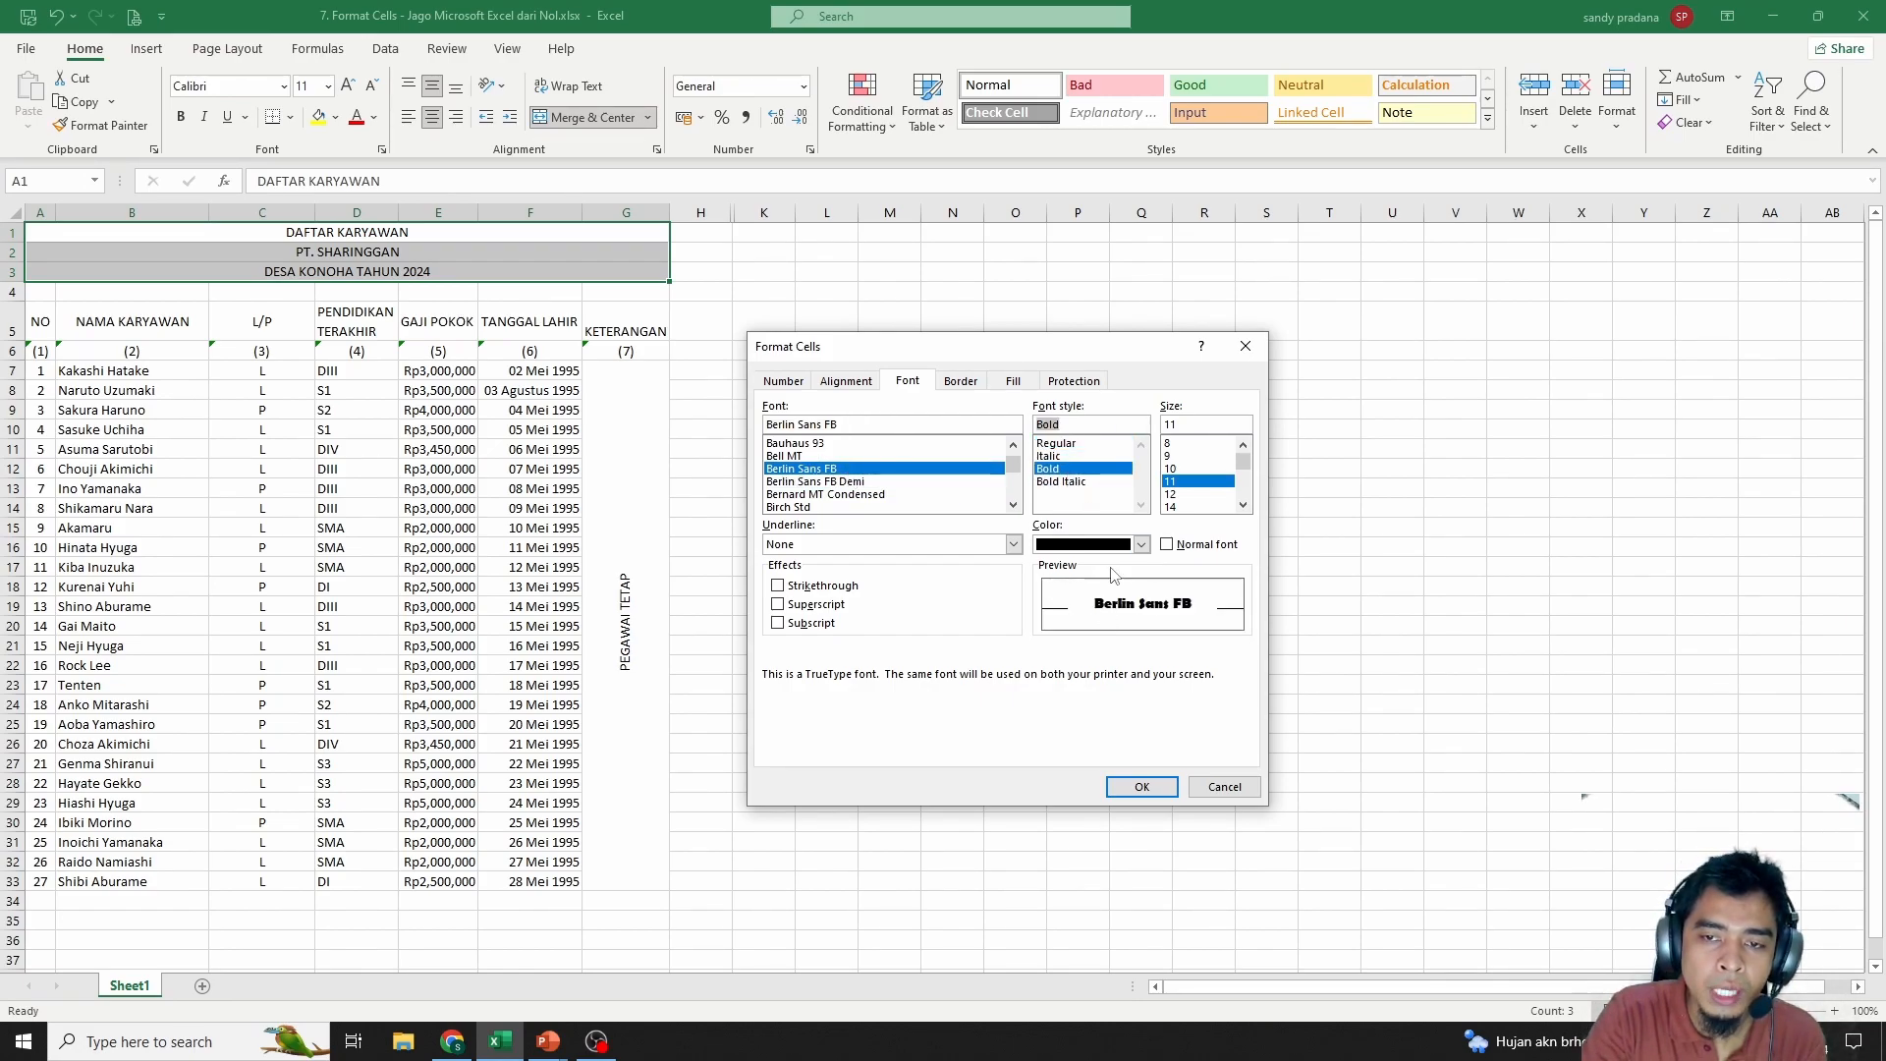
{"action": "left_click", "coordinate": [1070, 482]}
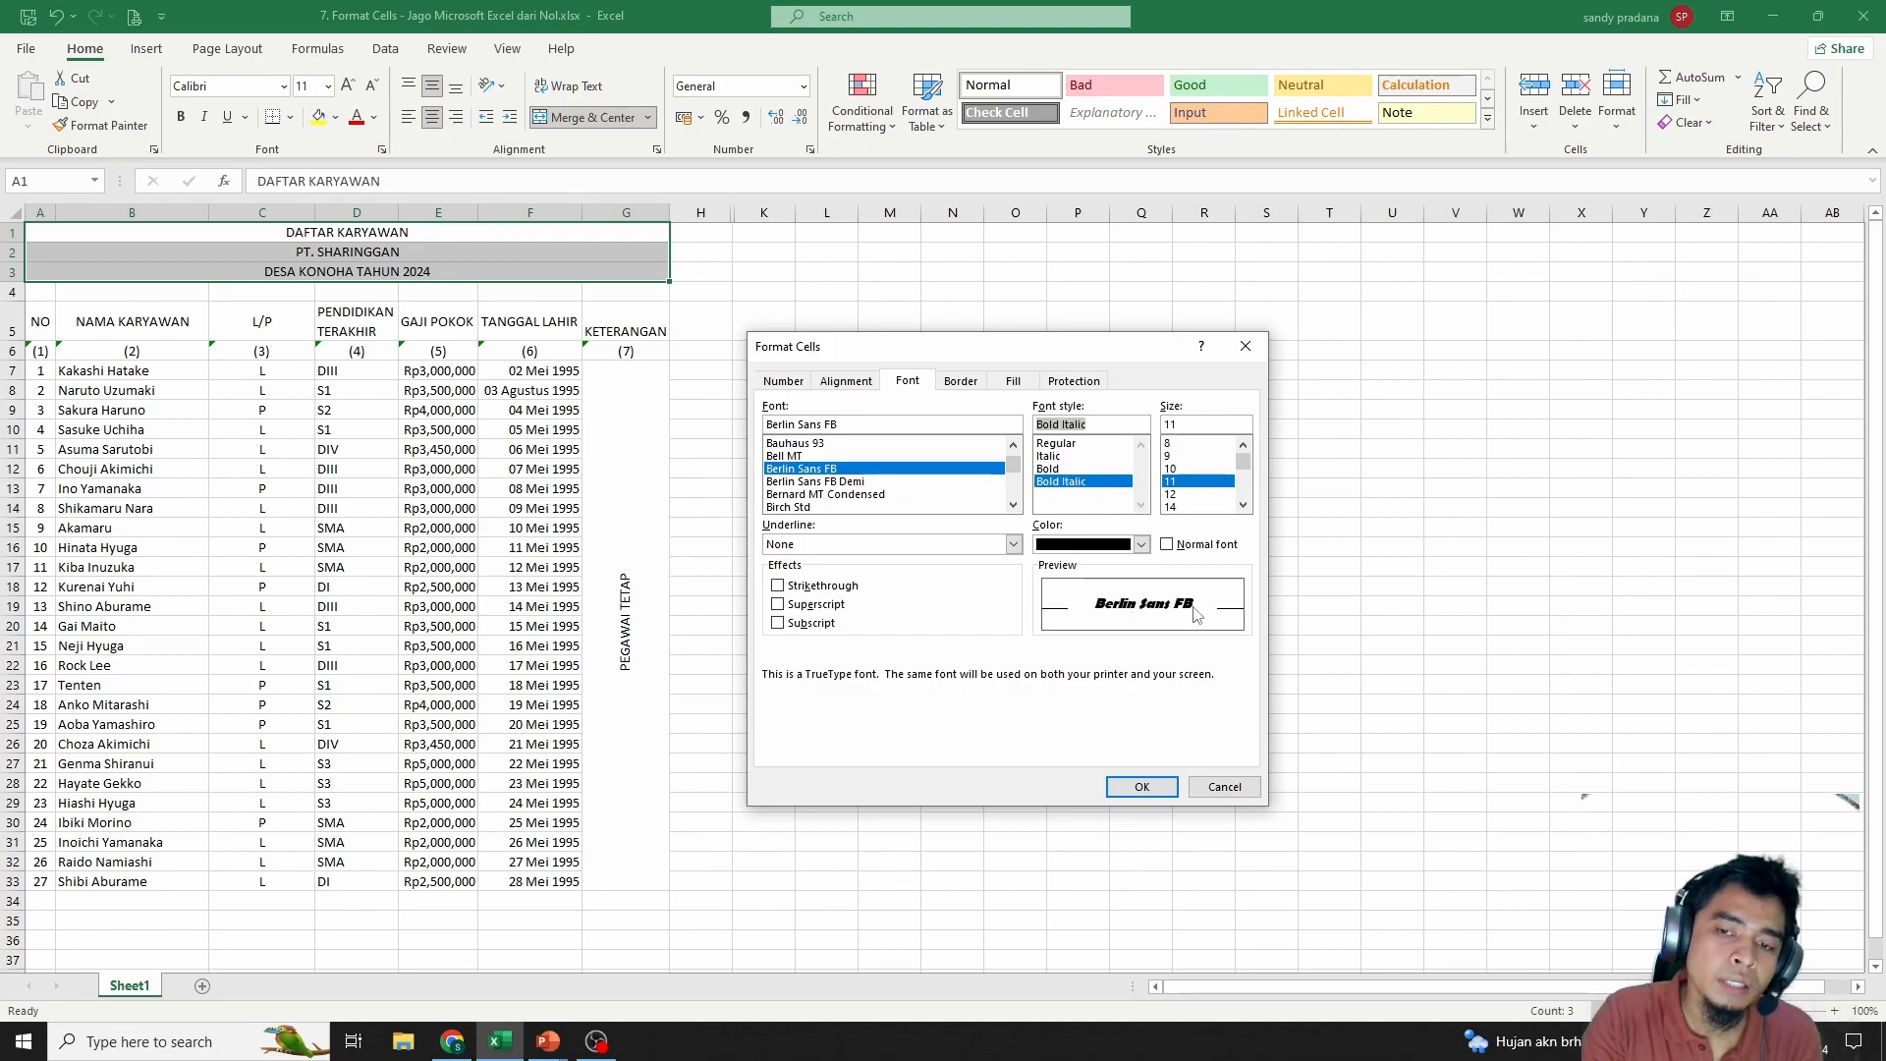
{"action": "left_click", "coordinate": [1059, 468]}
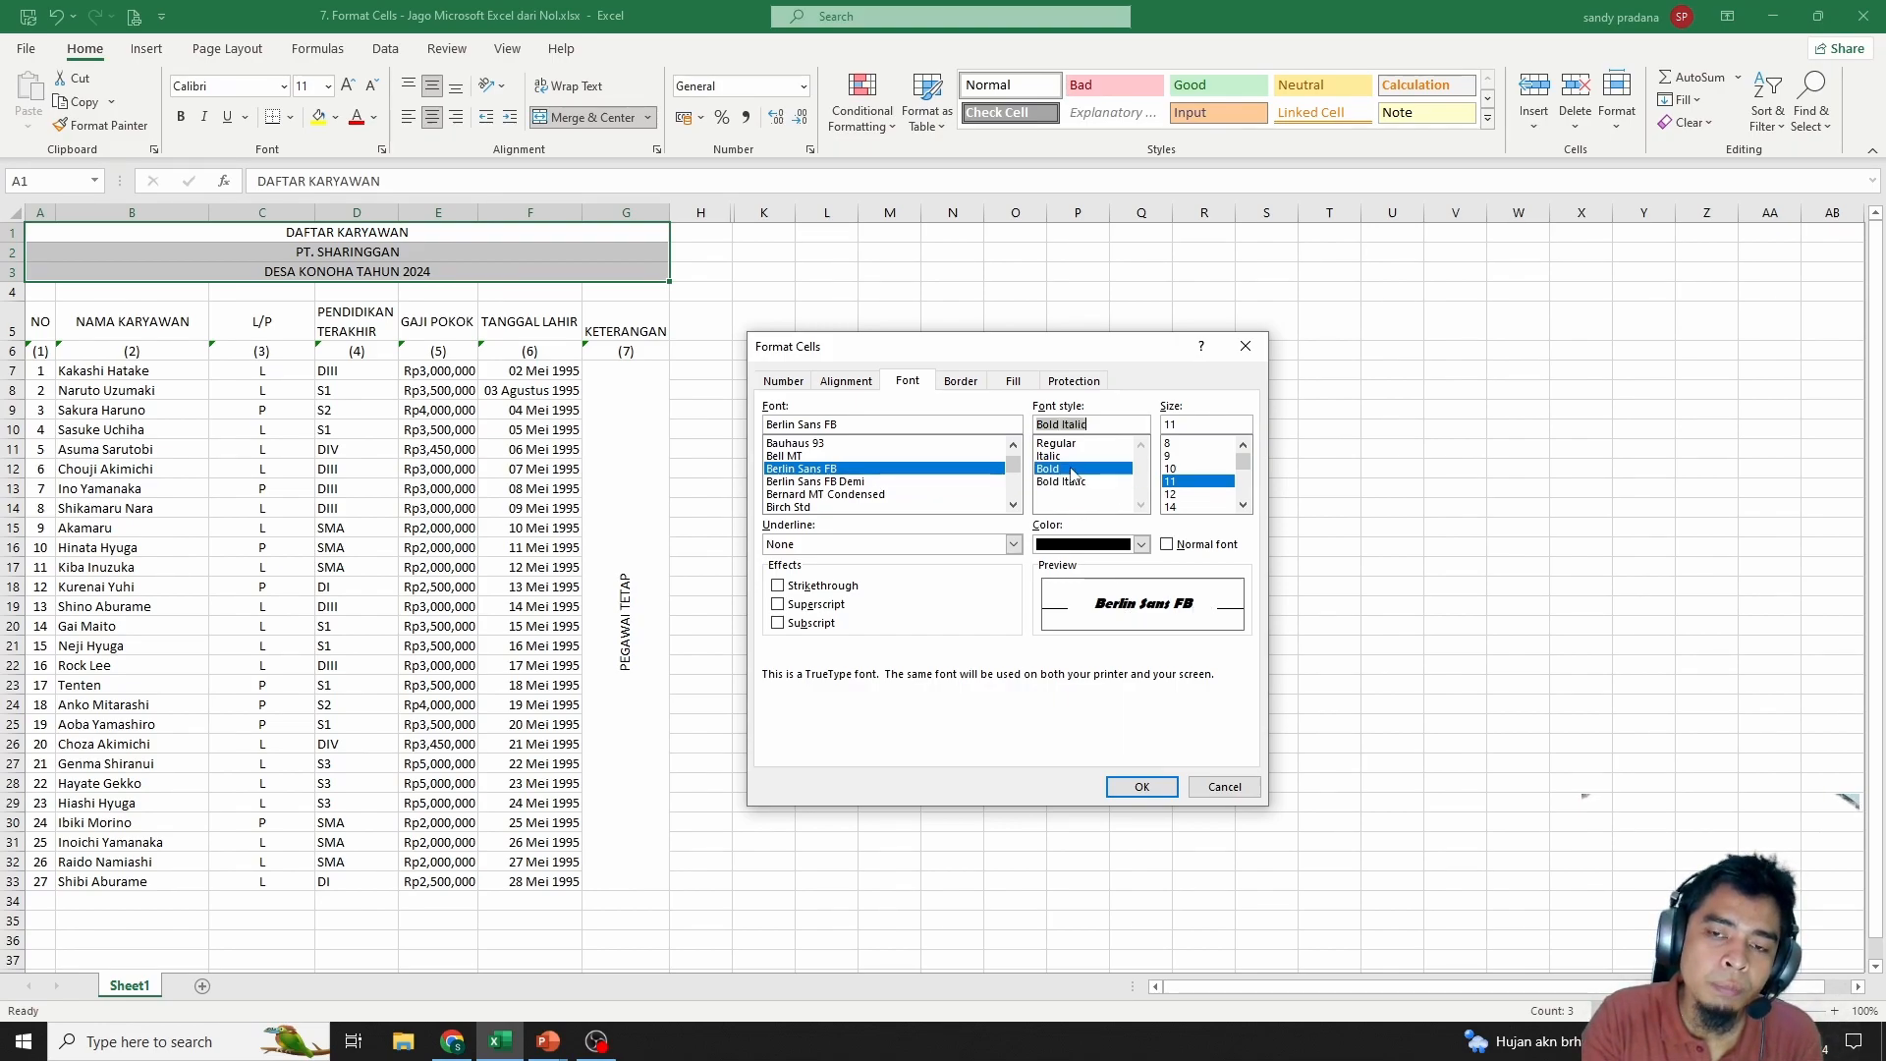
Set the title size to 18 with no underline or superscript, and apply it
{"action": "scroll", "coordinate": [1211, 458], "scroll_direction": "down", "scroll_amount": 1}
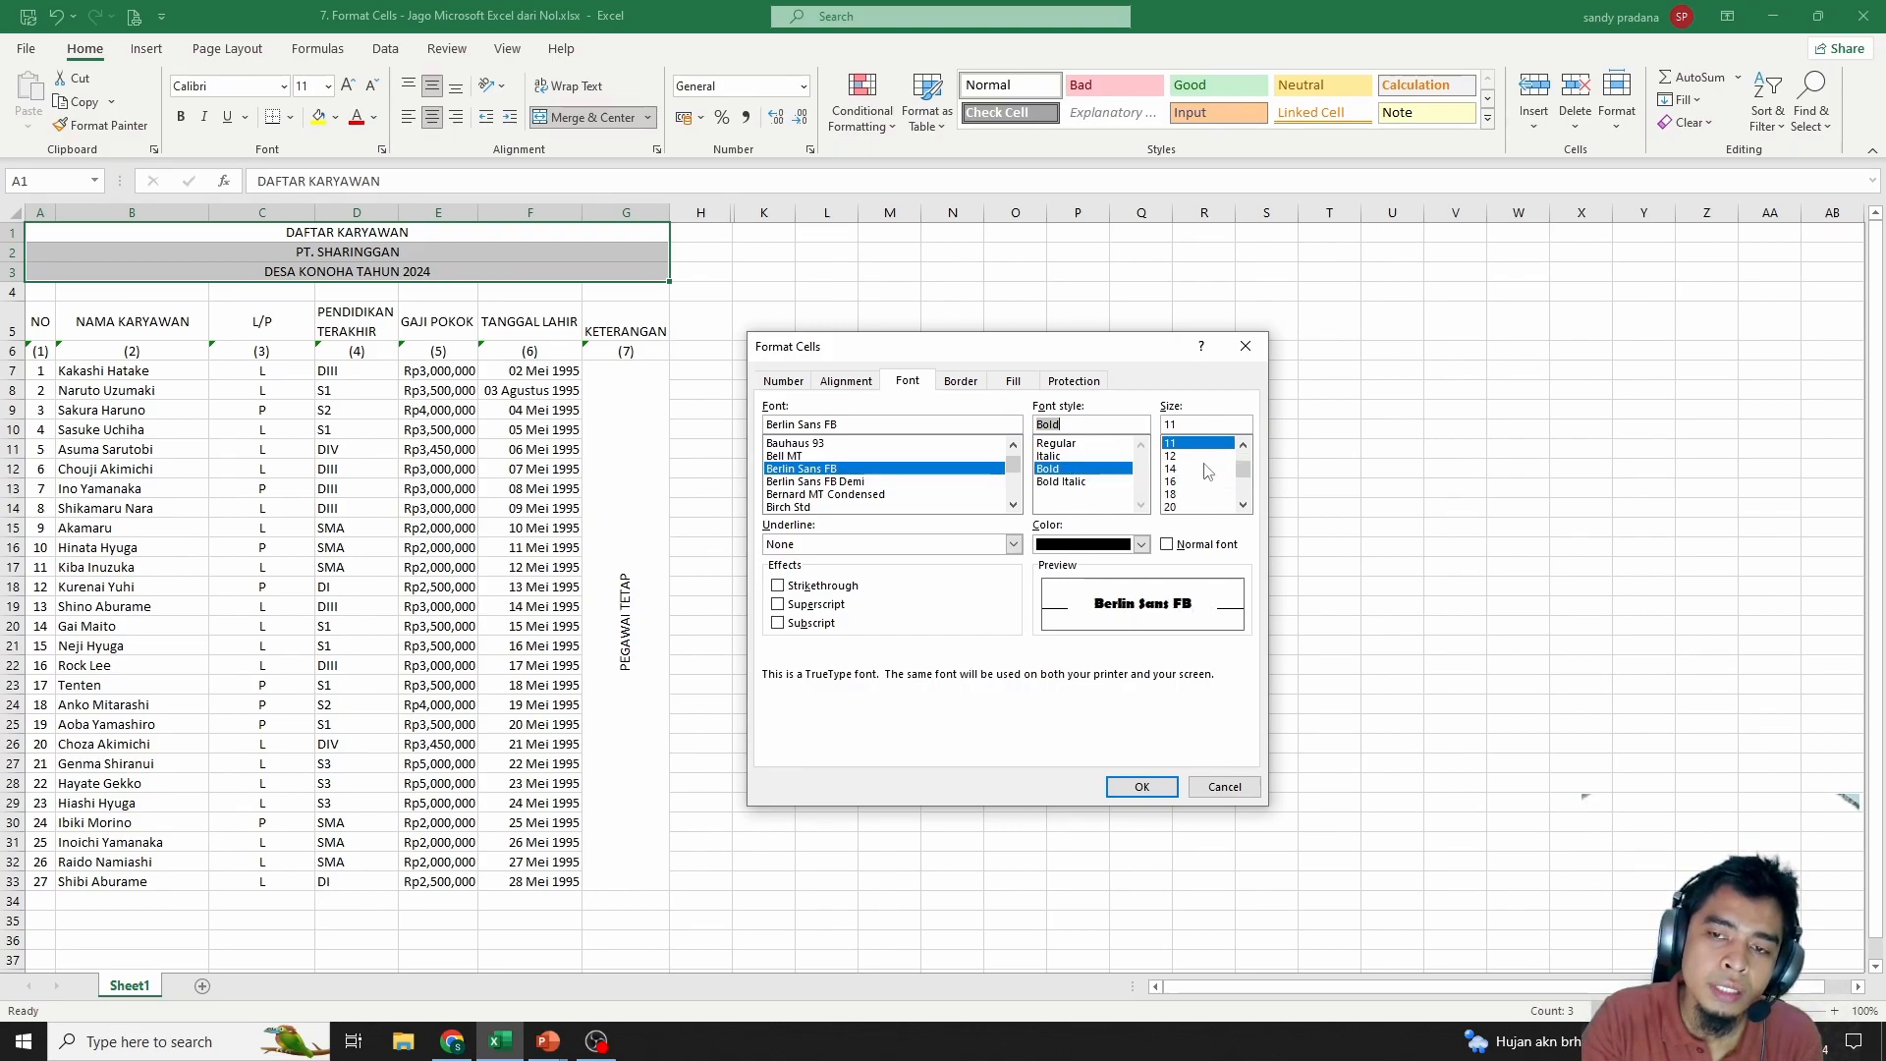
{"action": "left_click", "coordinate": [1178, 470]}
{"action": "left_click", "coordinate": [1183, 494]}
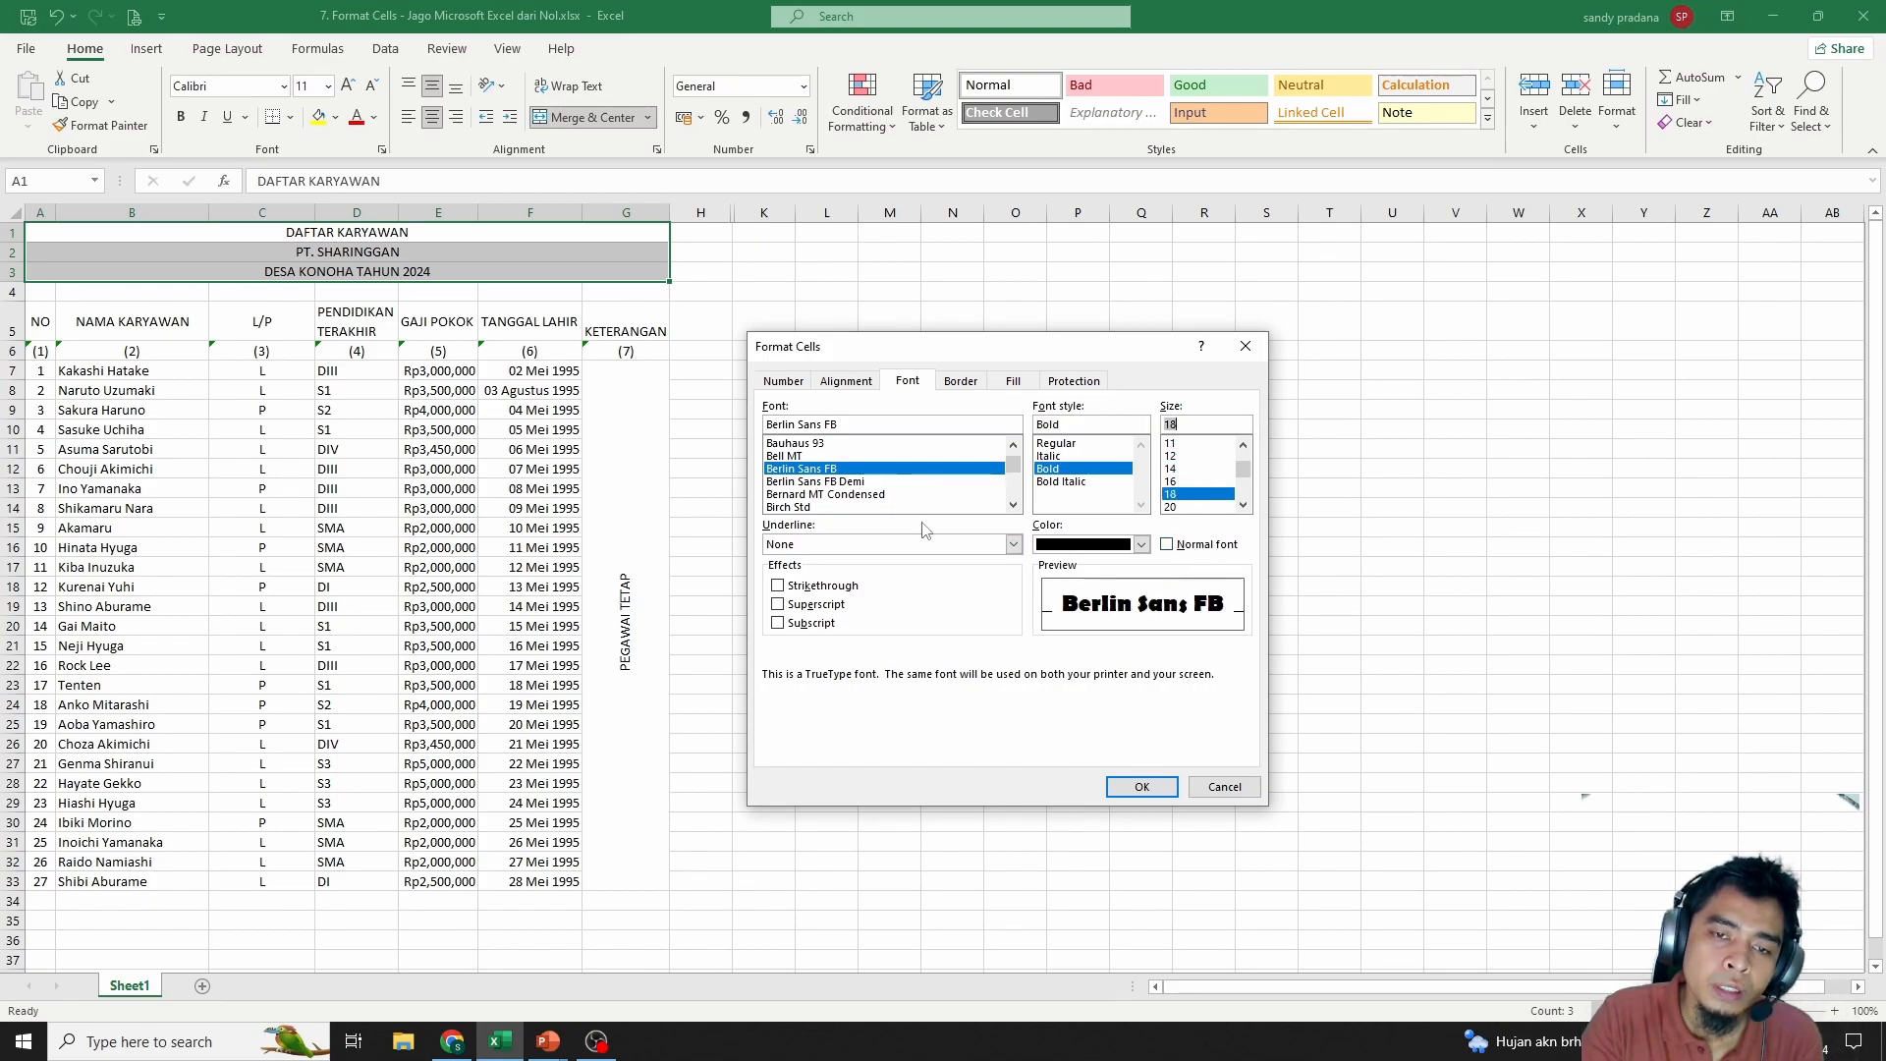
{"action": "left_click", "coordinate": [1012, 544]}
{"action": "left_click", "coordinate": [811, 584]}
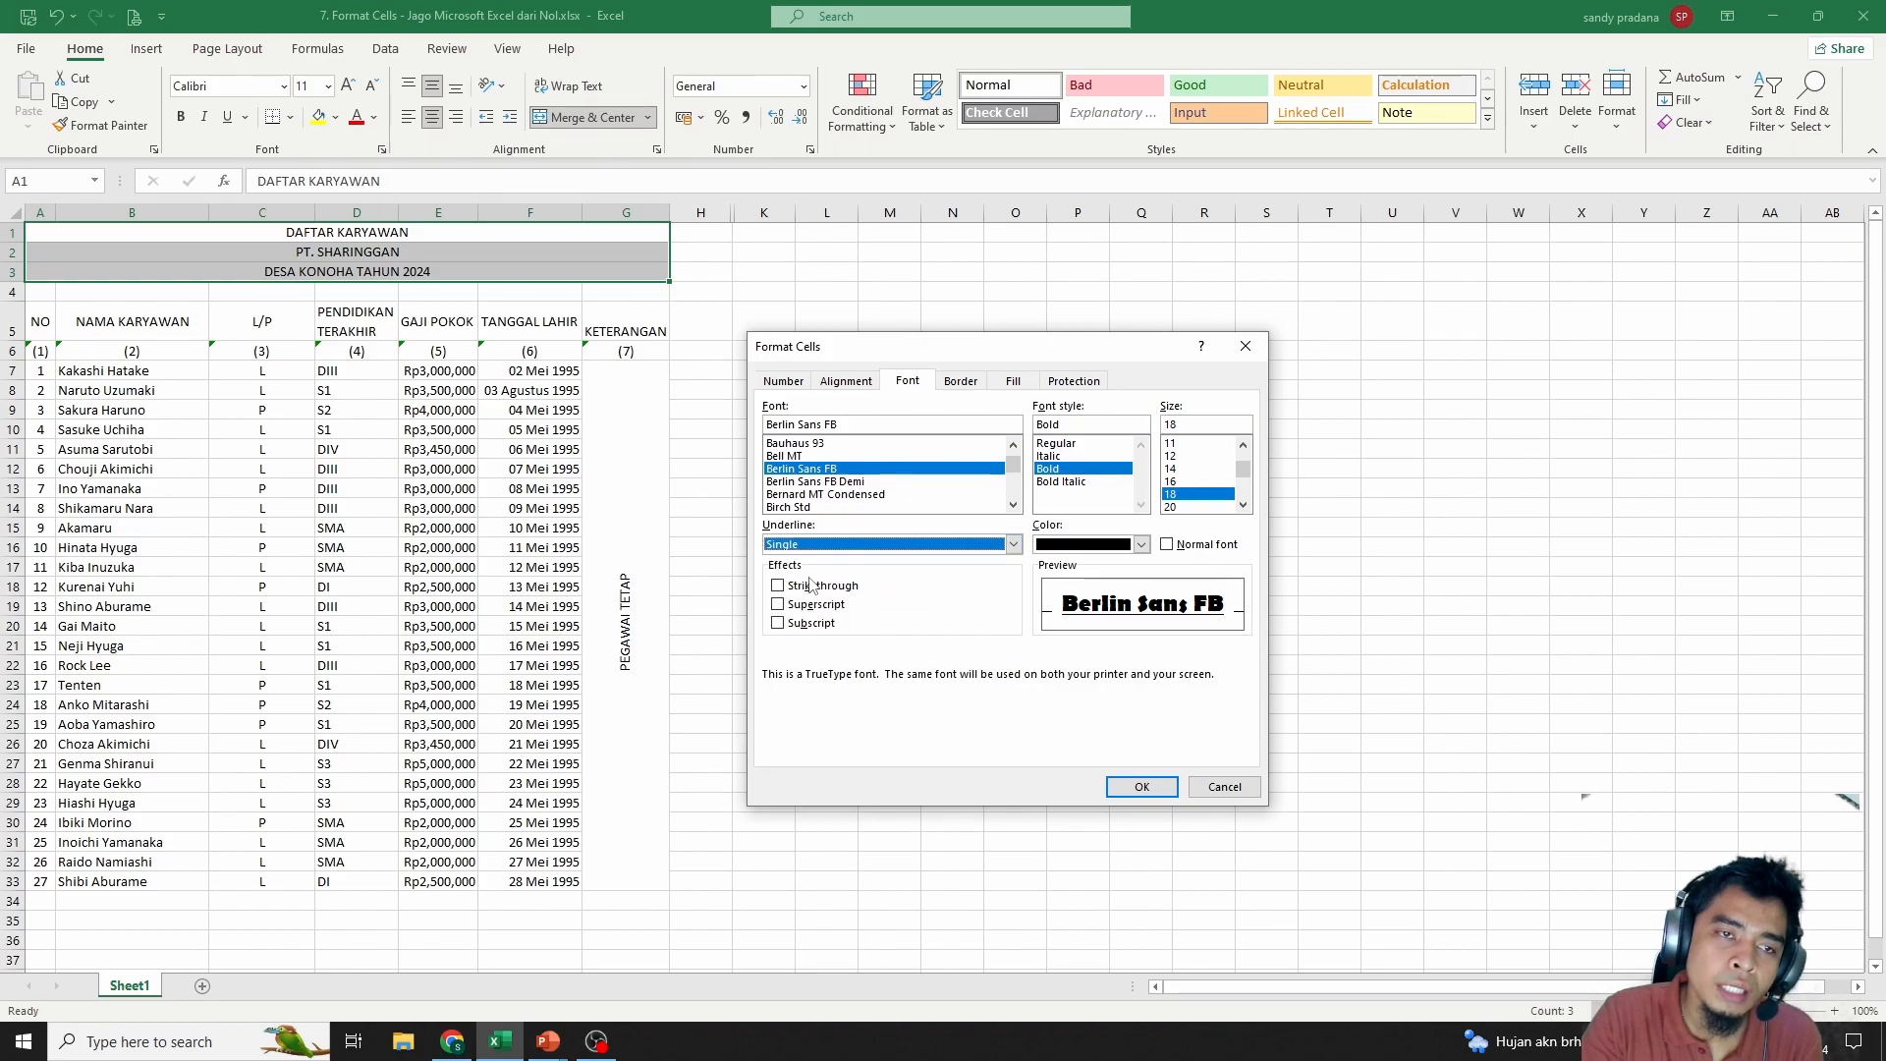
{"action": "left_click", "coordinate": [1013, 544]}
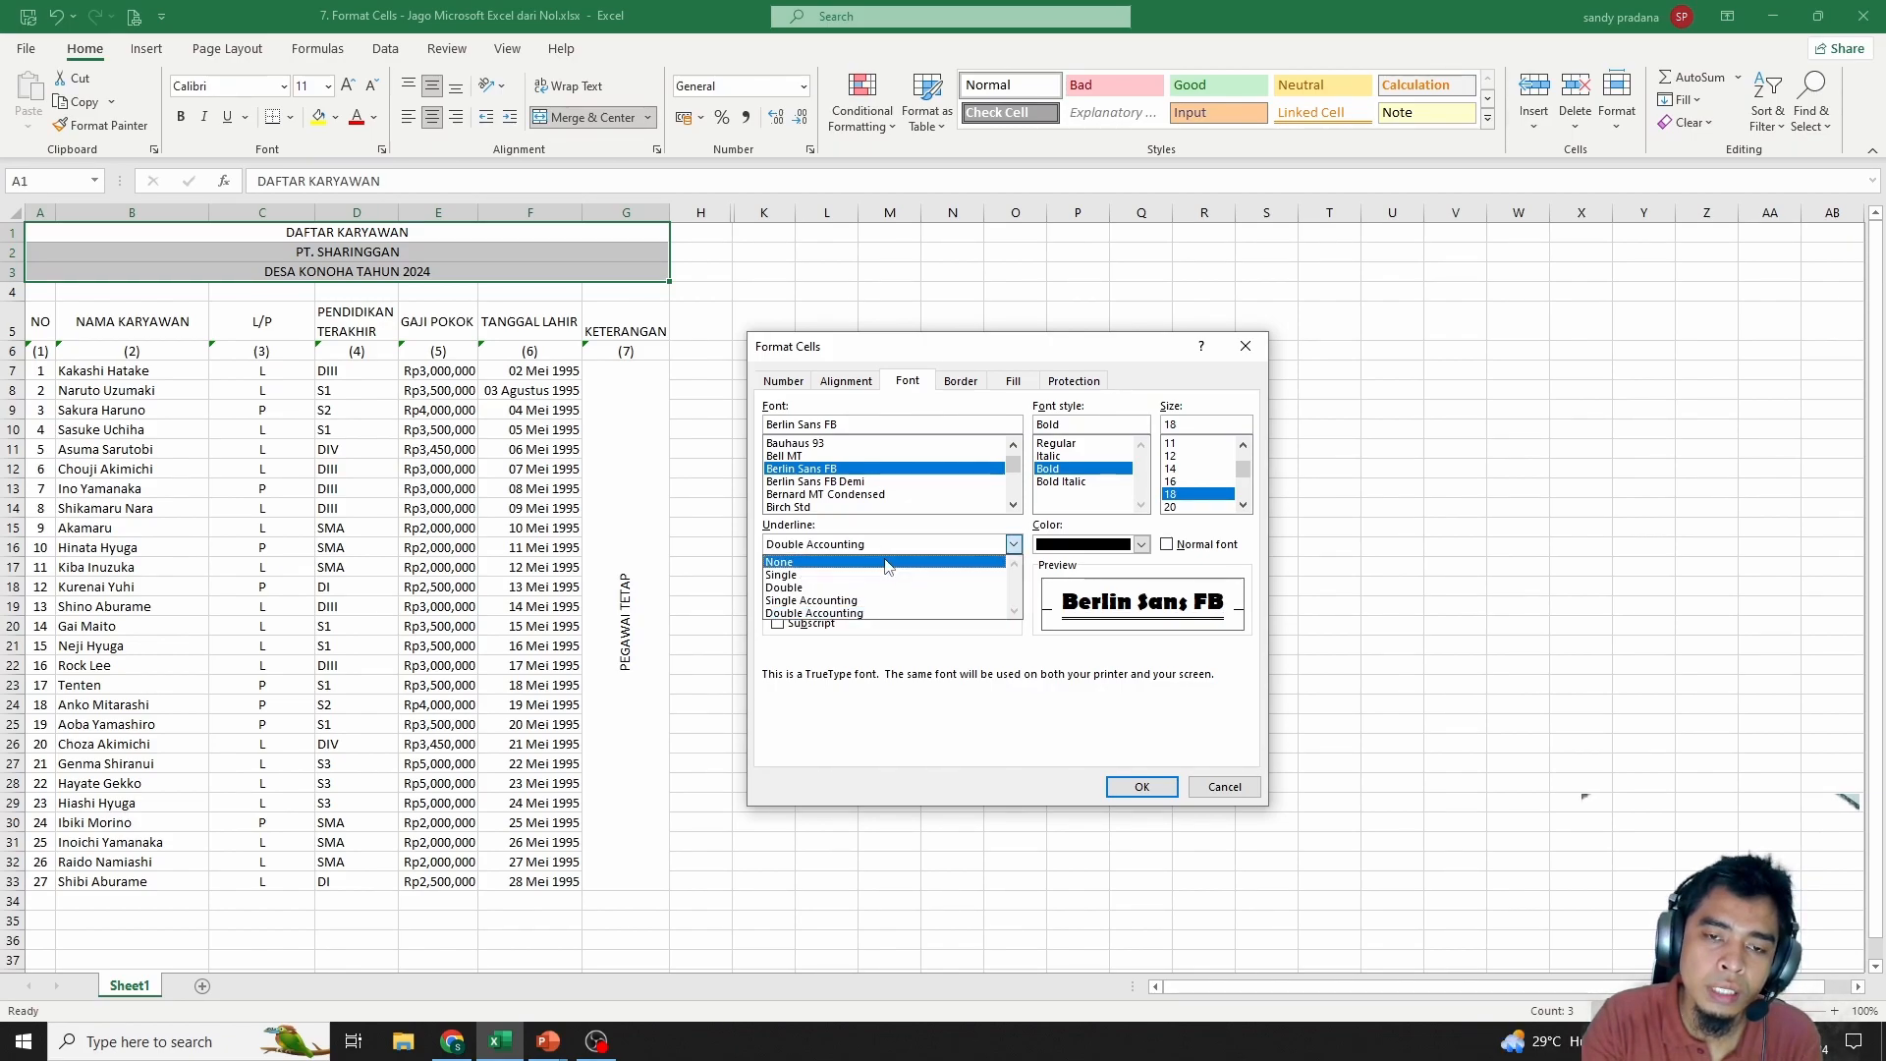
{"action": "left_click", "coordinate": [887, 563]}
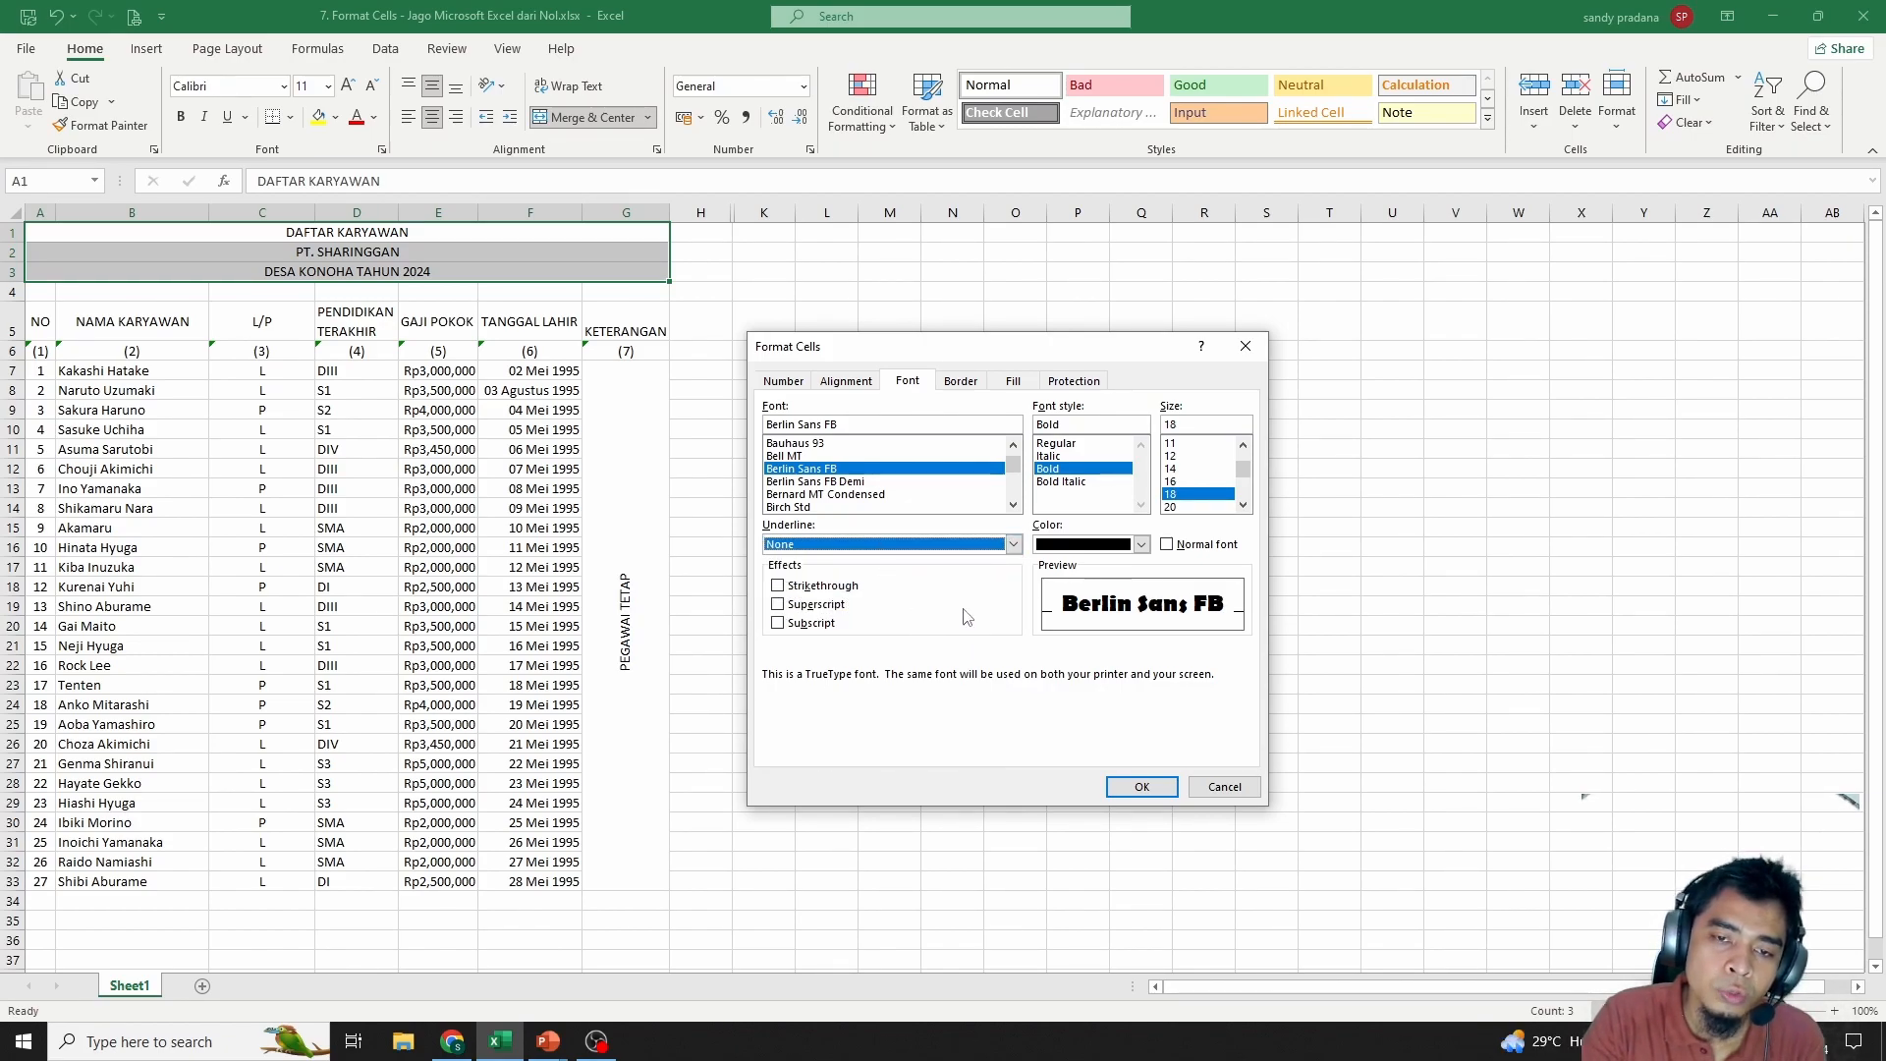
{"action": "left_click", "coordinate": [779, 587]}
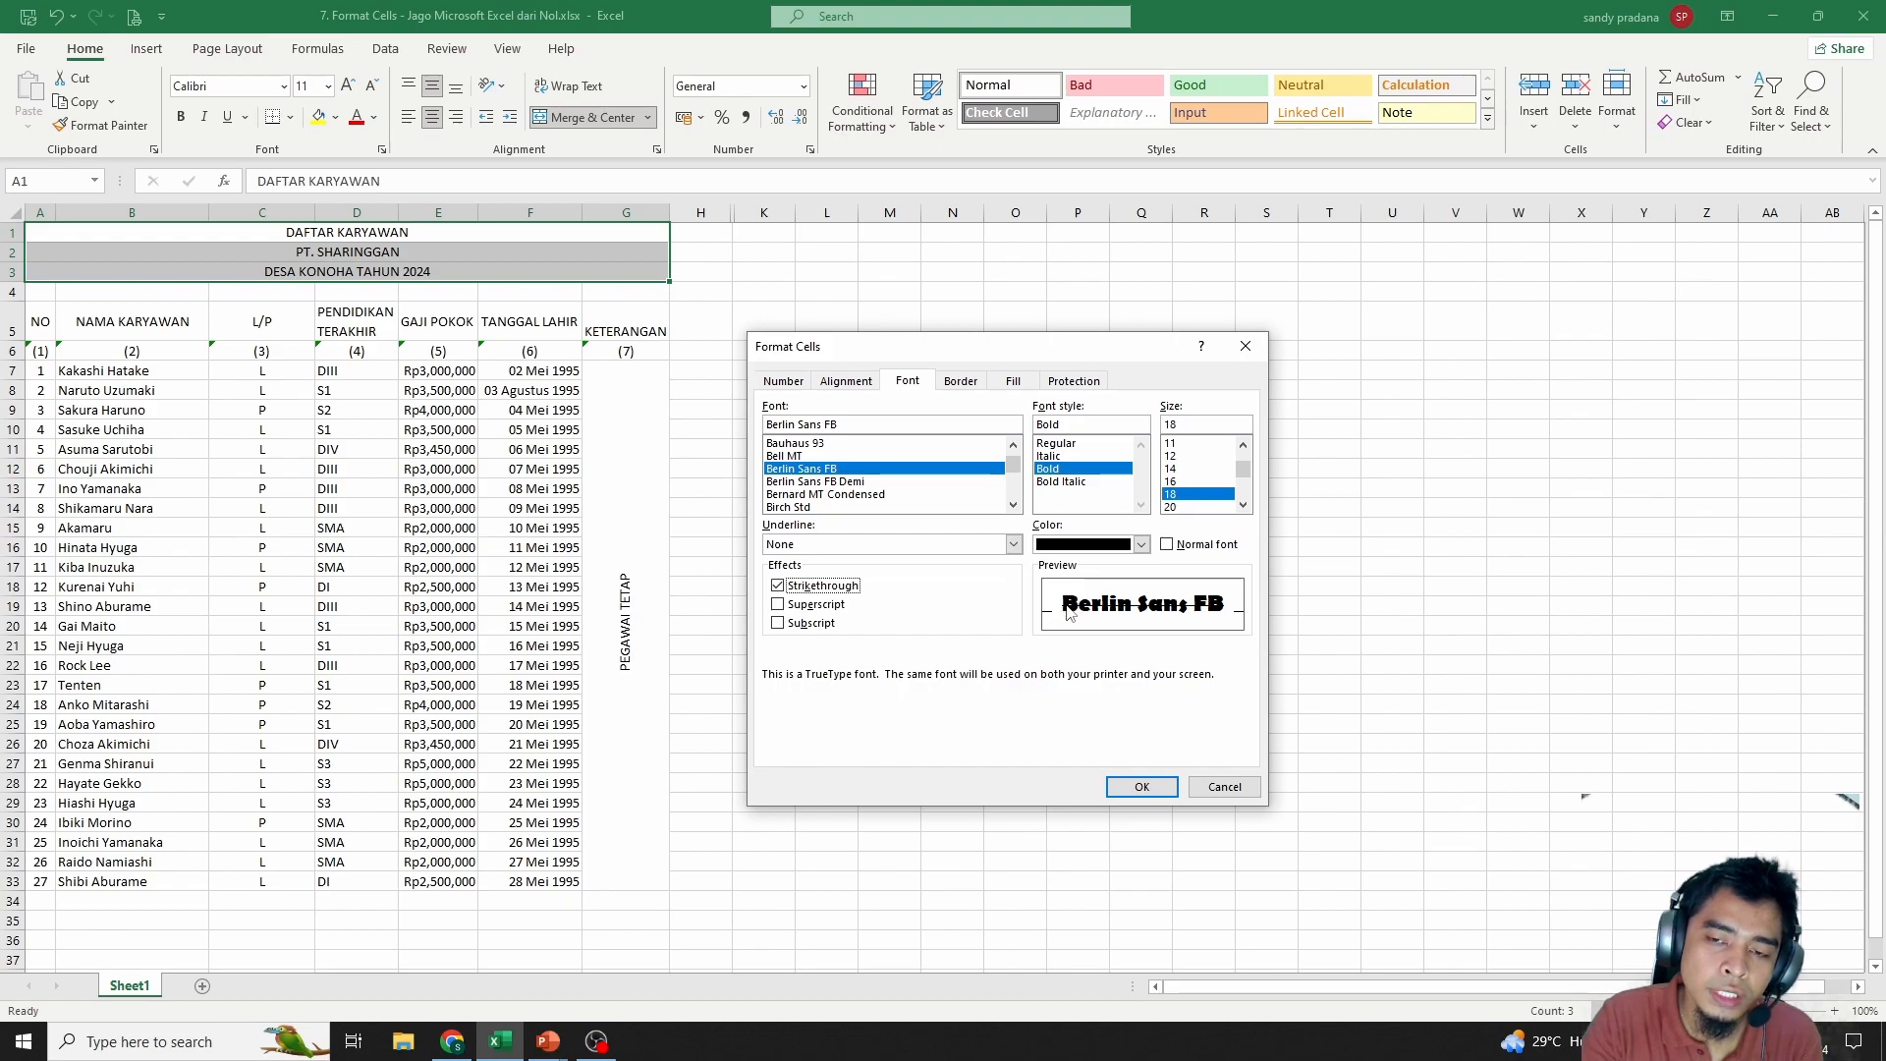
{"action": "left_click", "coordinate": [778, 604]}
{"action": "left_click", "coordinate": [778, 604]}
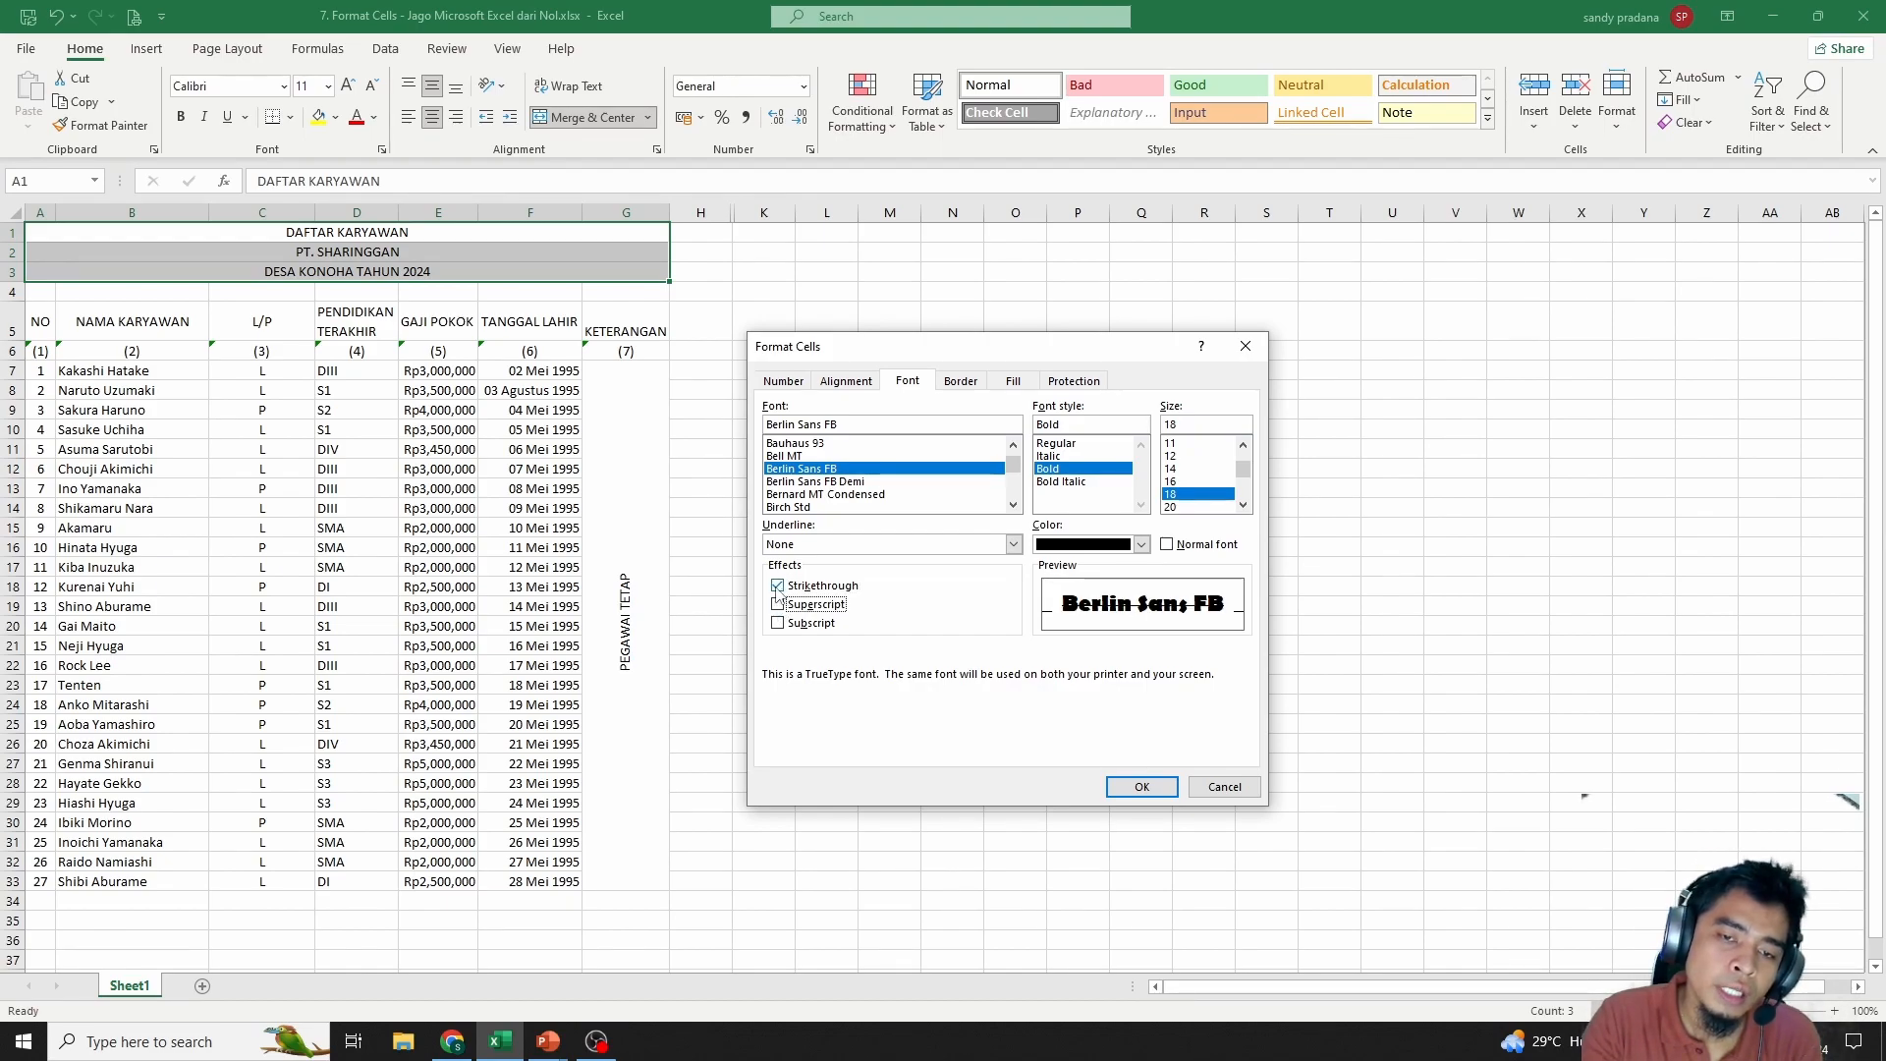
{"action": "left_click", "coordinate": [1142, 787]}
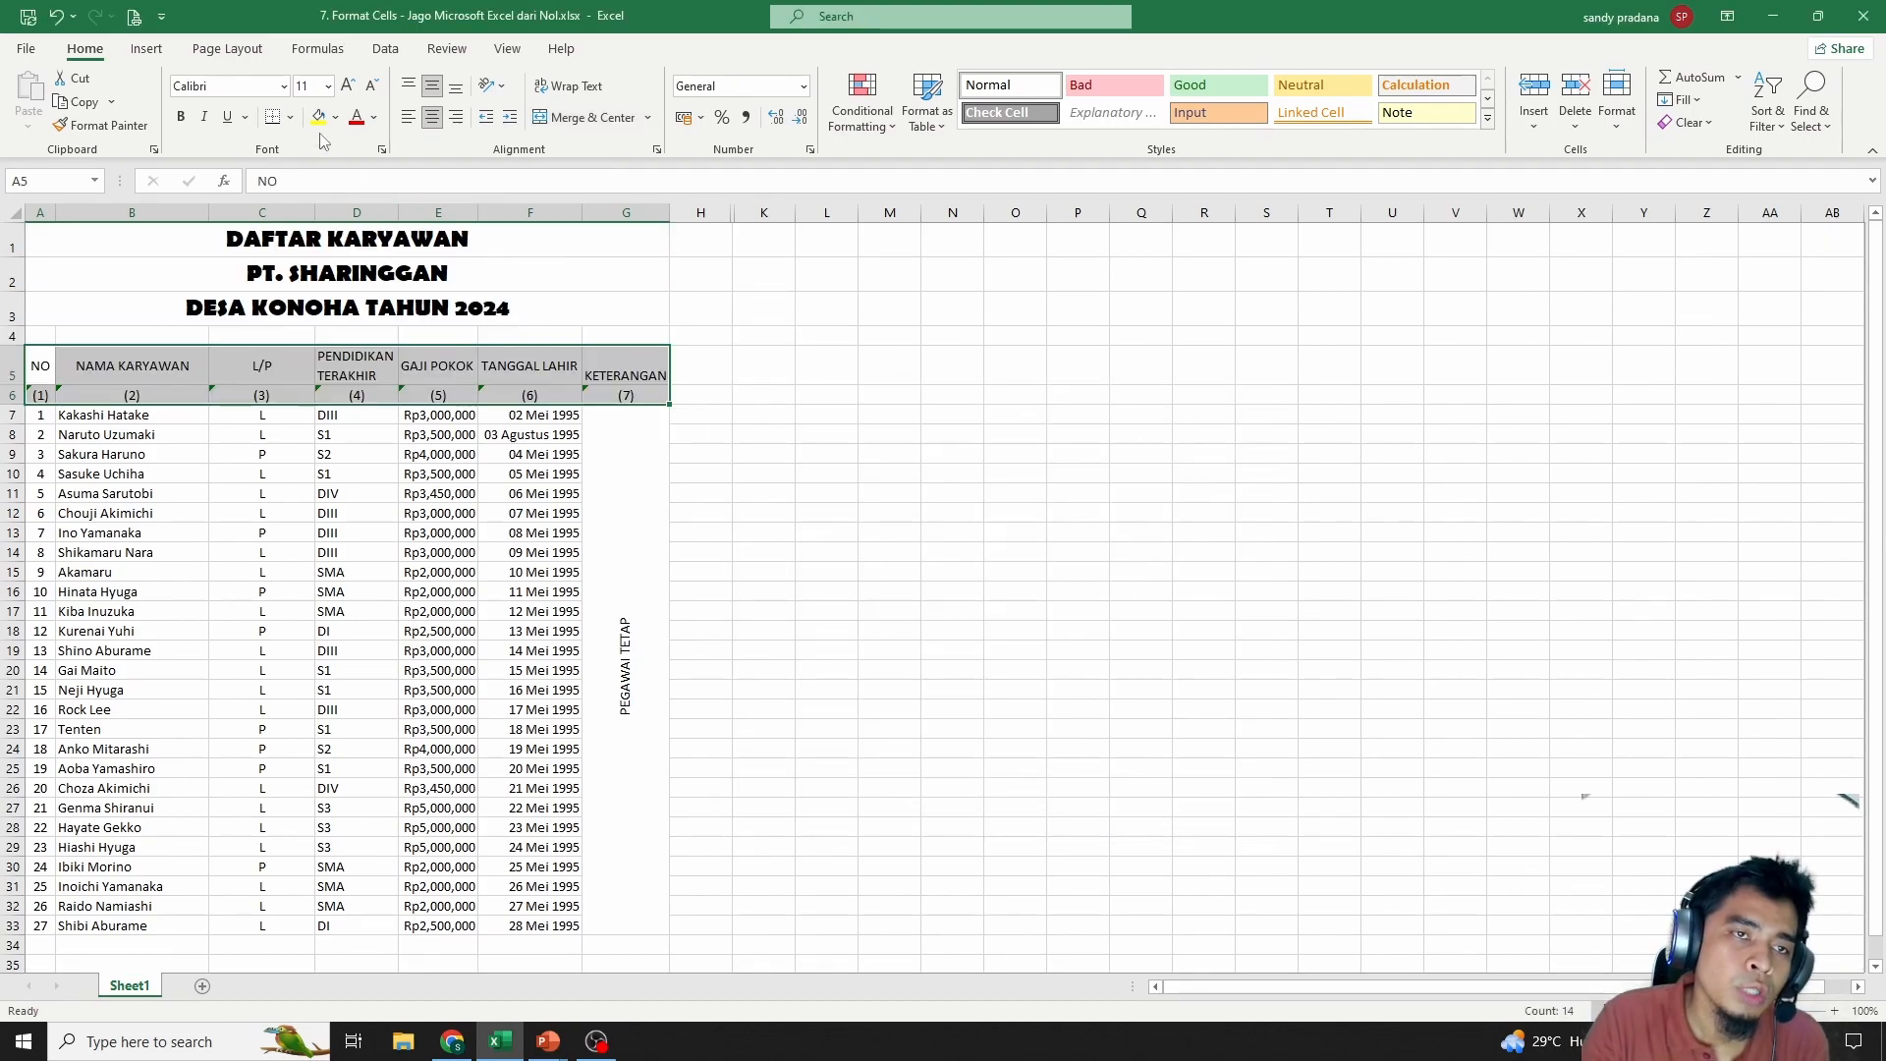
Set the header rows to Adobe Fan Heiti Std at size 14, without underline
{"action": "right_click", "coordinate": [498, 373]}
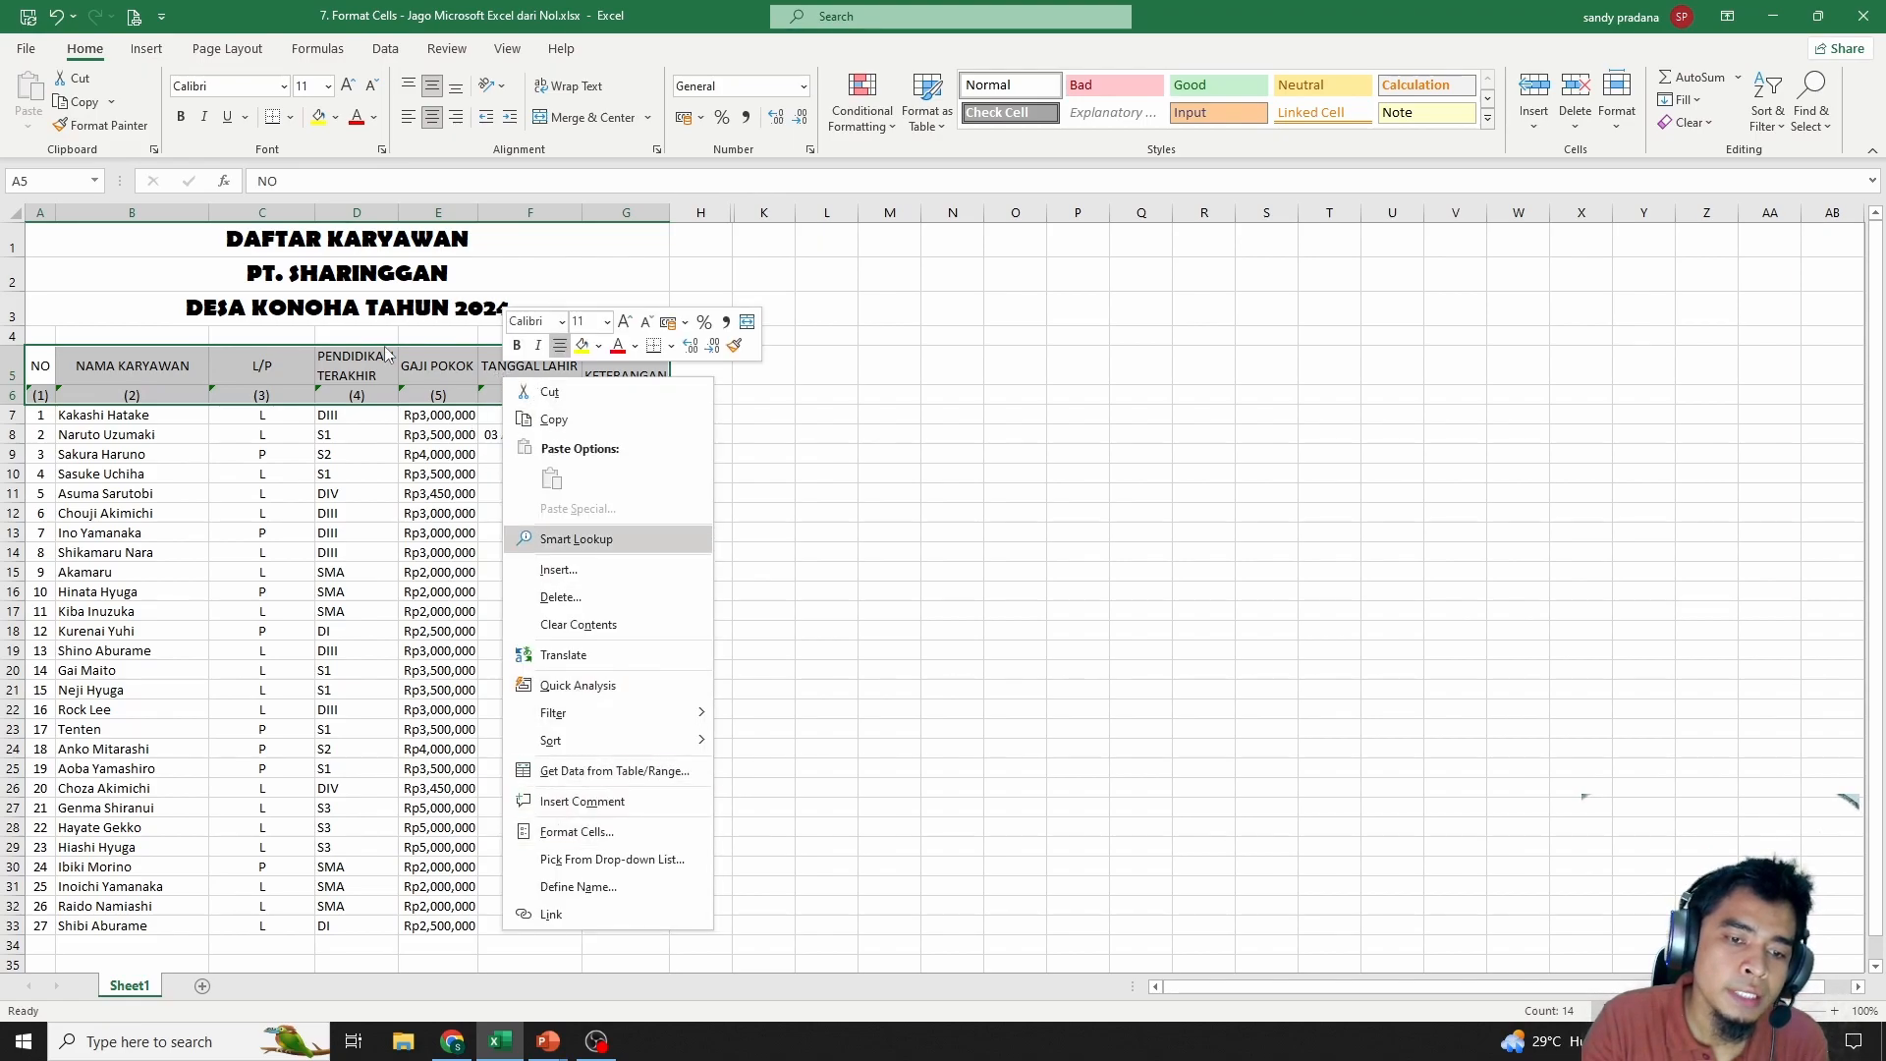
{"action": "left_click", "coordinate": [324, 146]}
{"action": "left_click", "coordinate": [283, 89]}
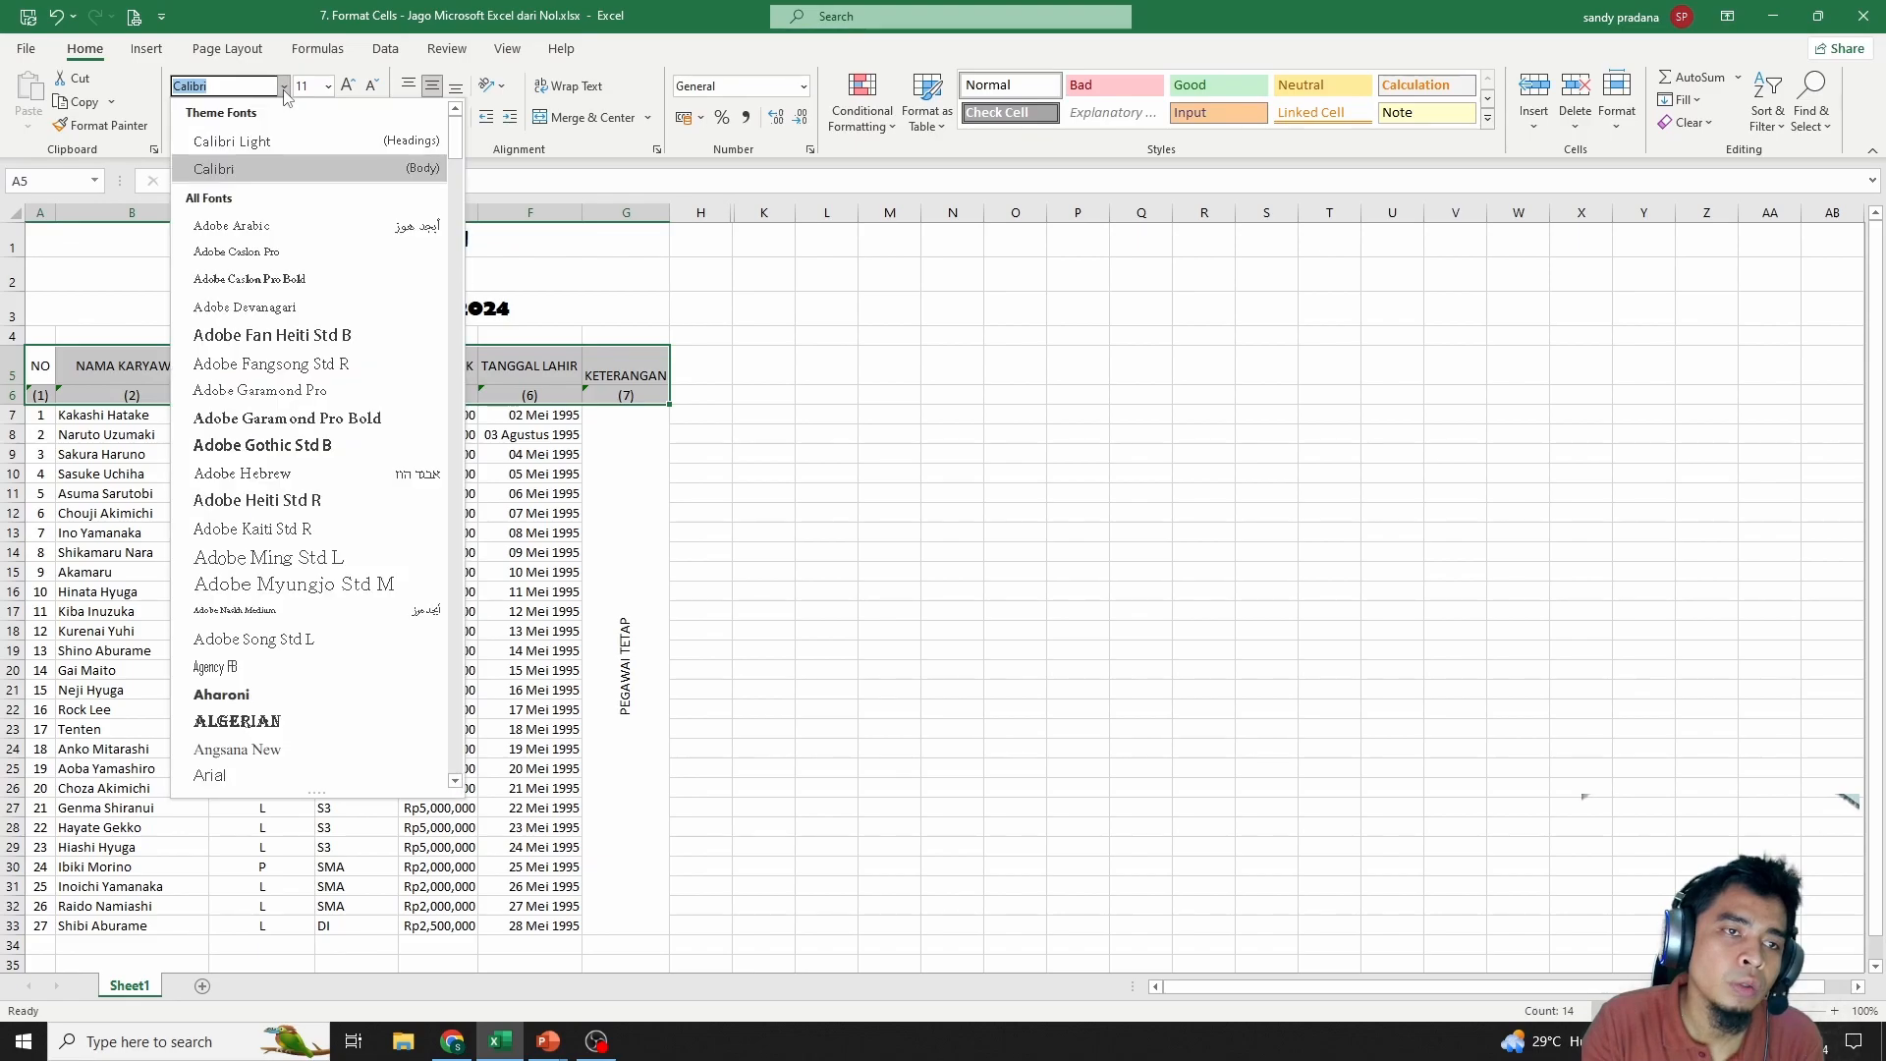
{"action": "left_click", "coordinate": [275, 335]}
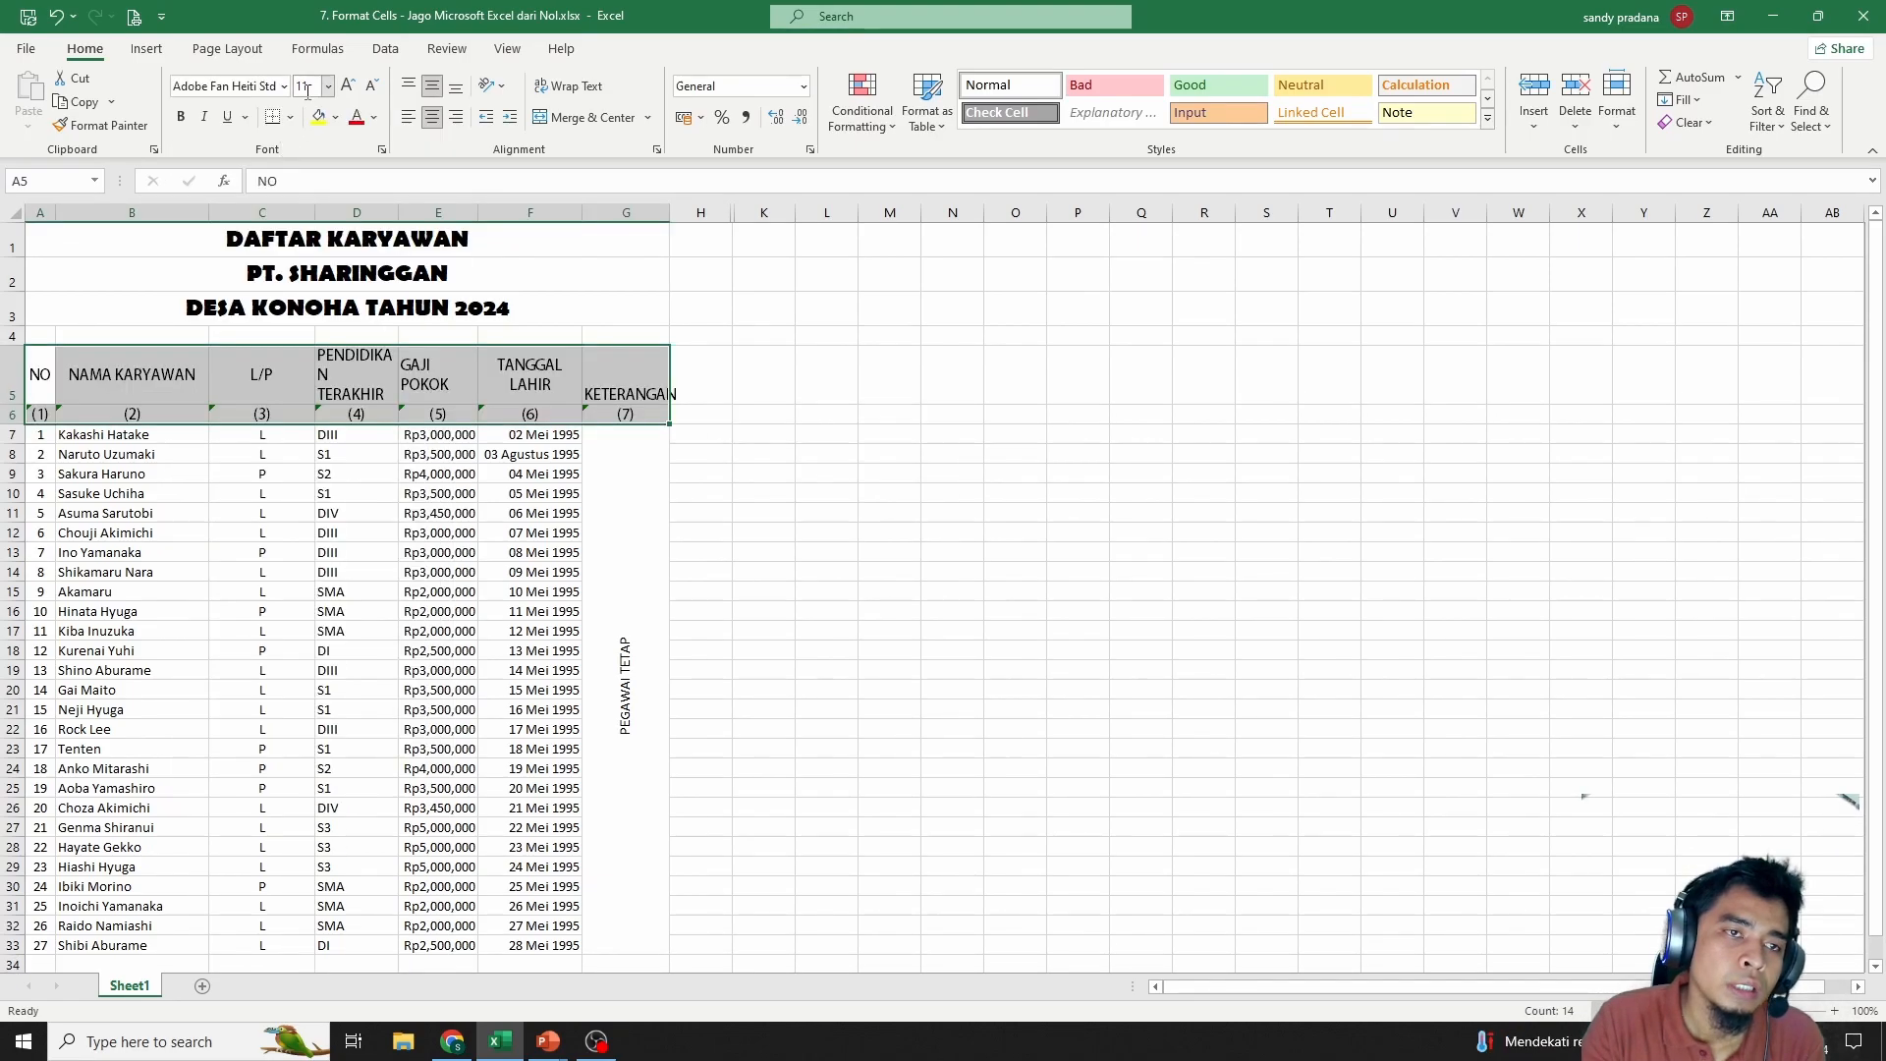
{"action": "left_click", "coordinate": [327, 86]}
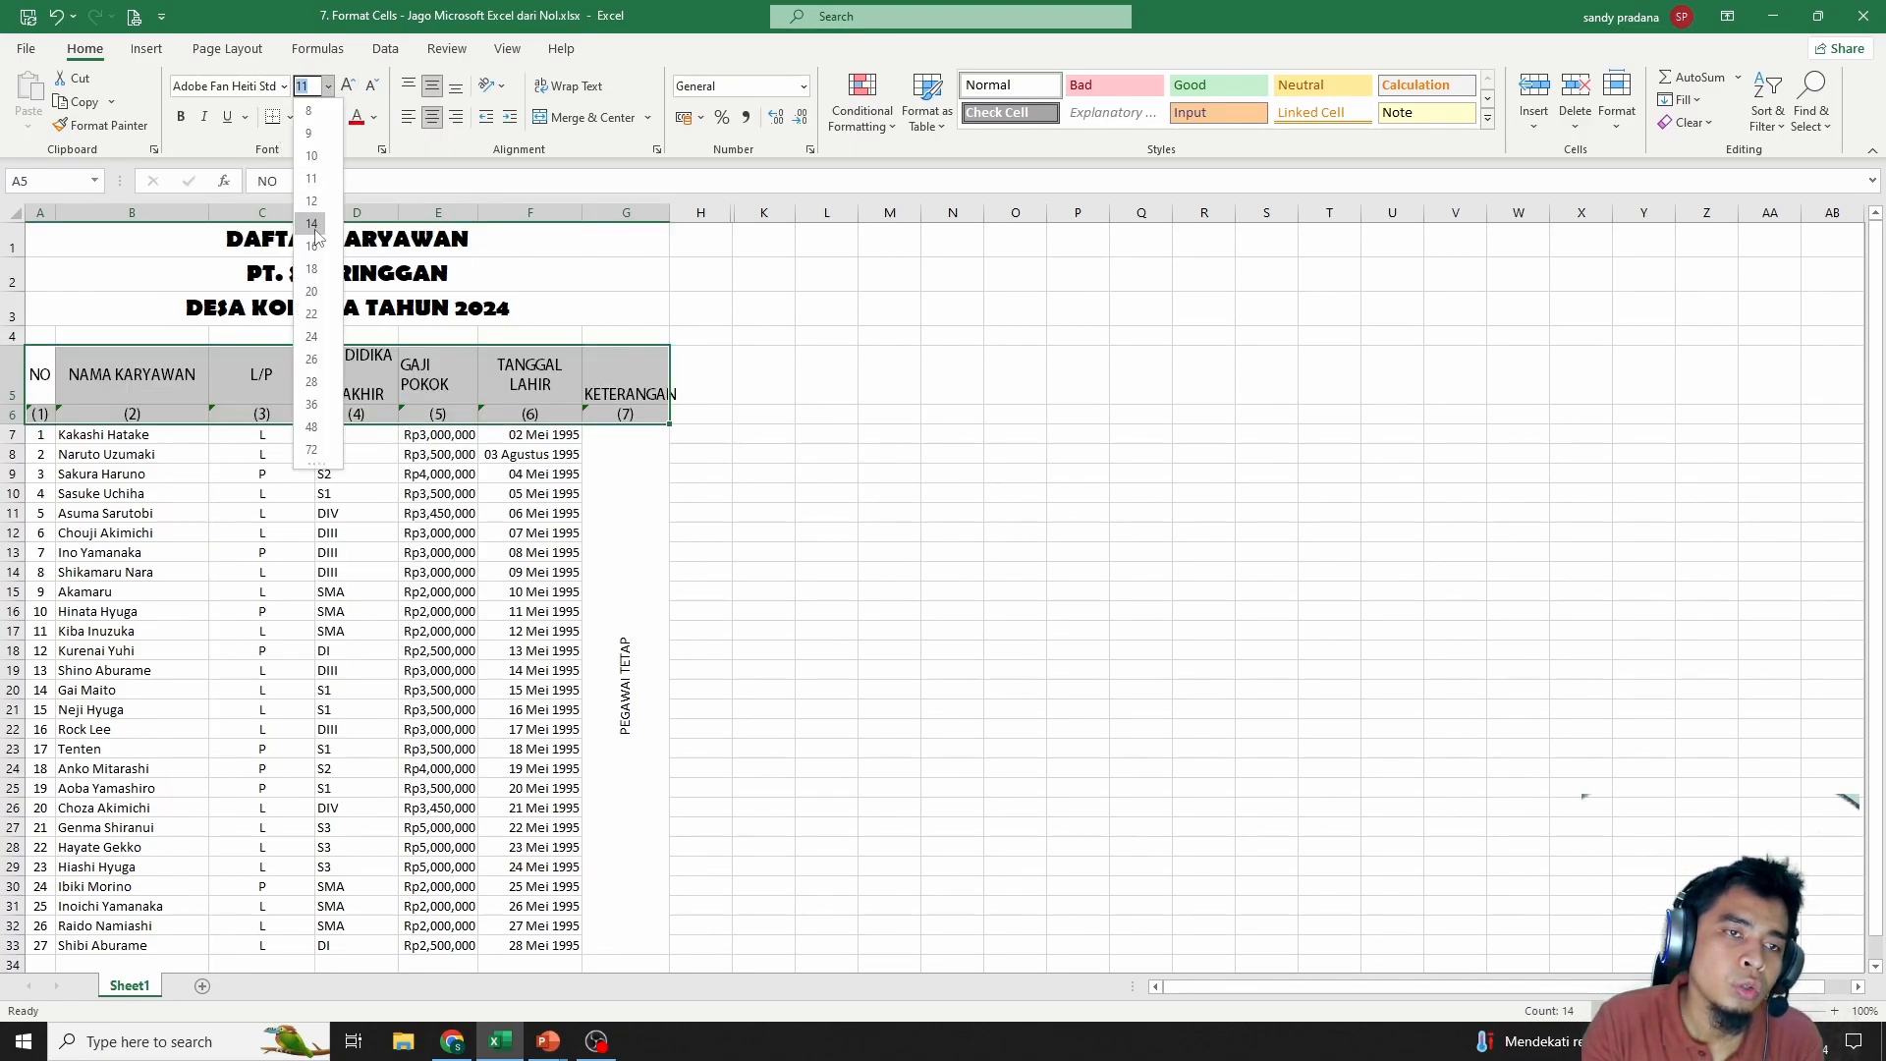
{"action": "left_click", "coordinate": [314, 220]}
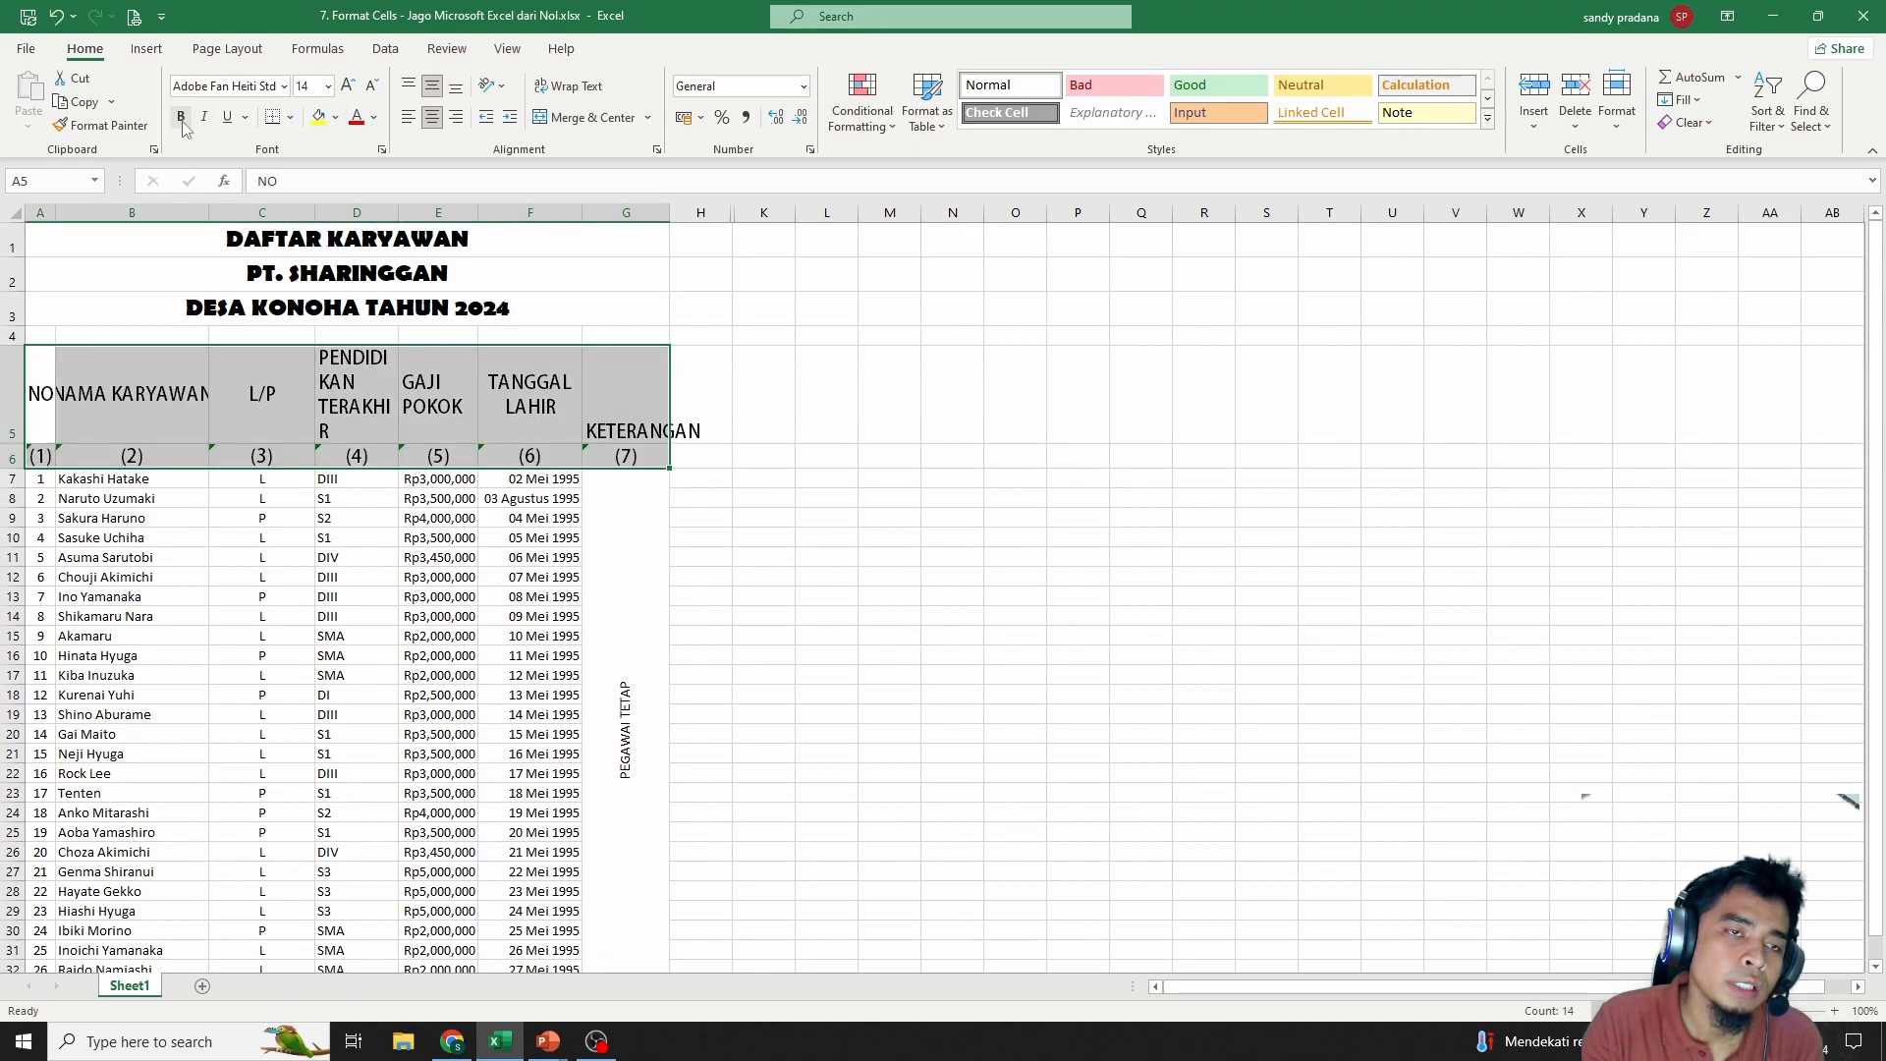
{"action": "left_click", "coordinate": [227, 118]}
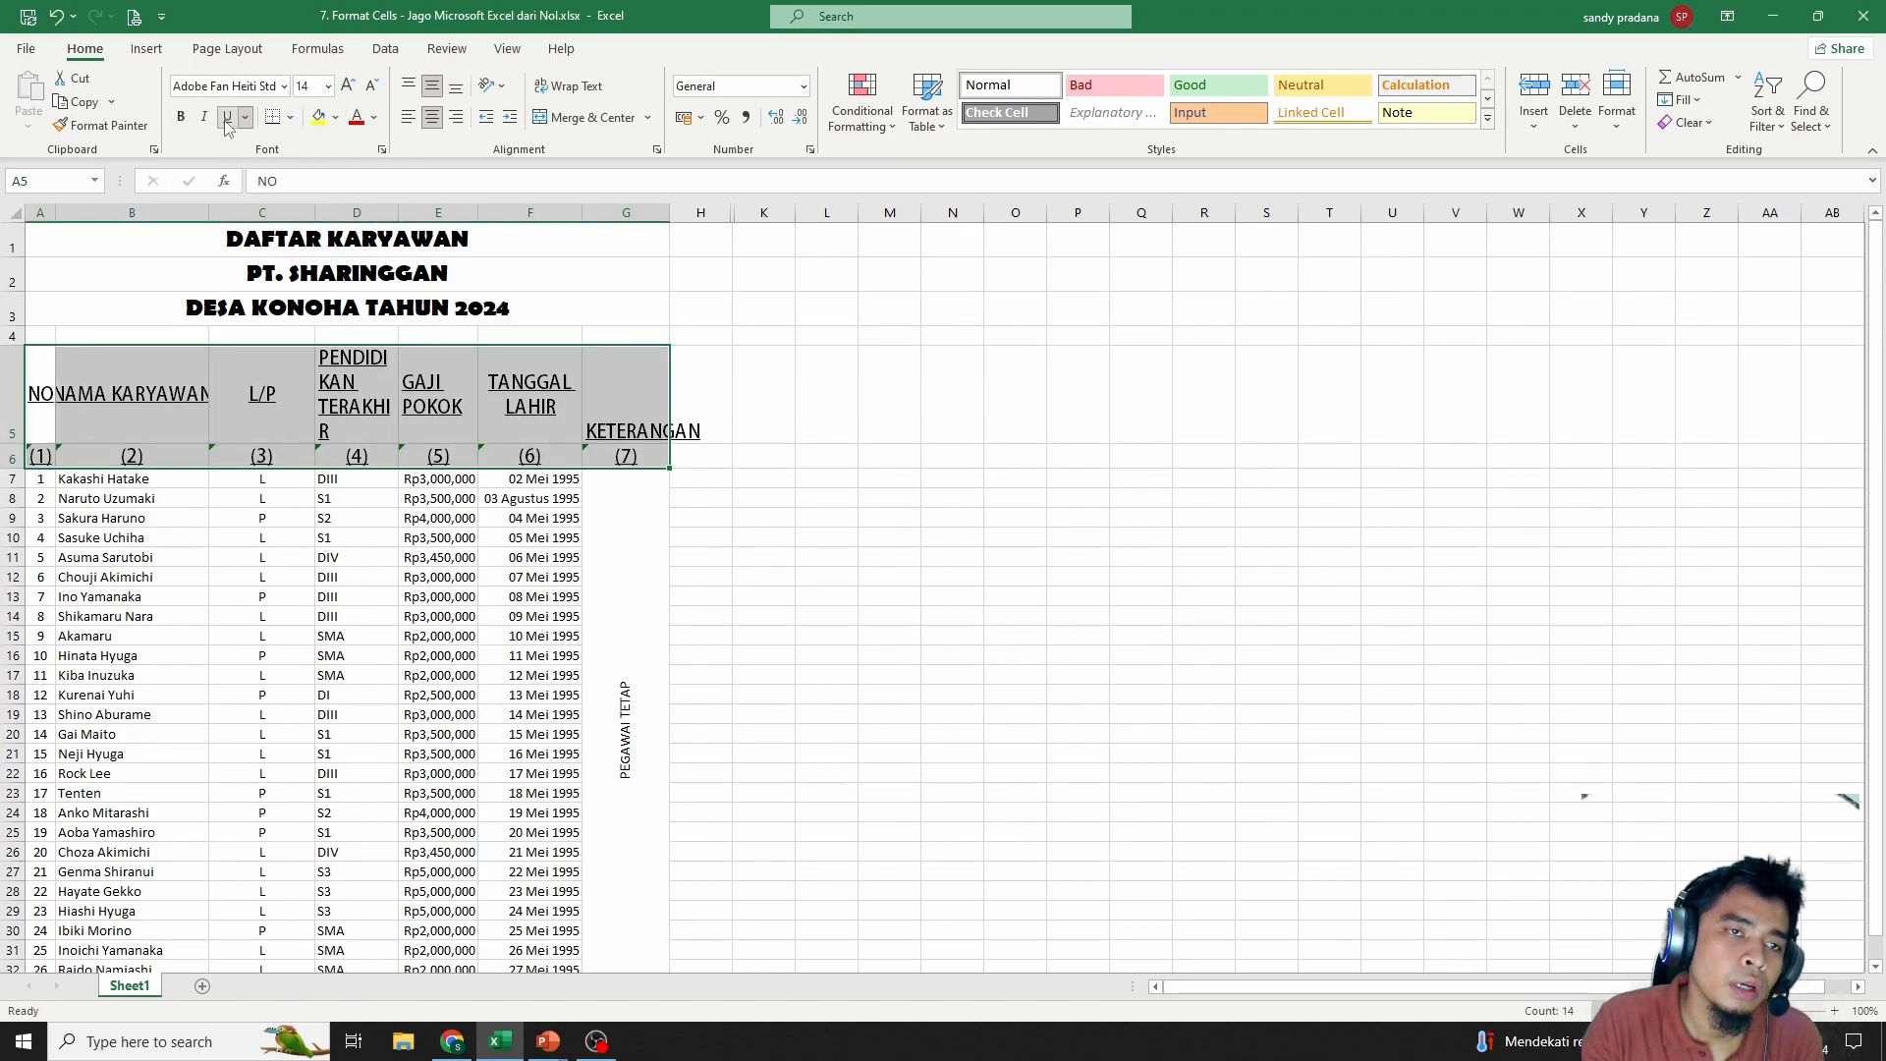
{"action": "left_click", "coordinate": [227, 118]}
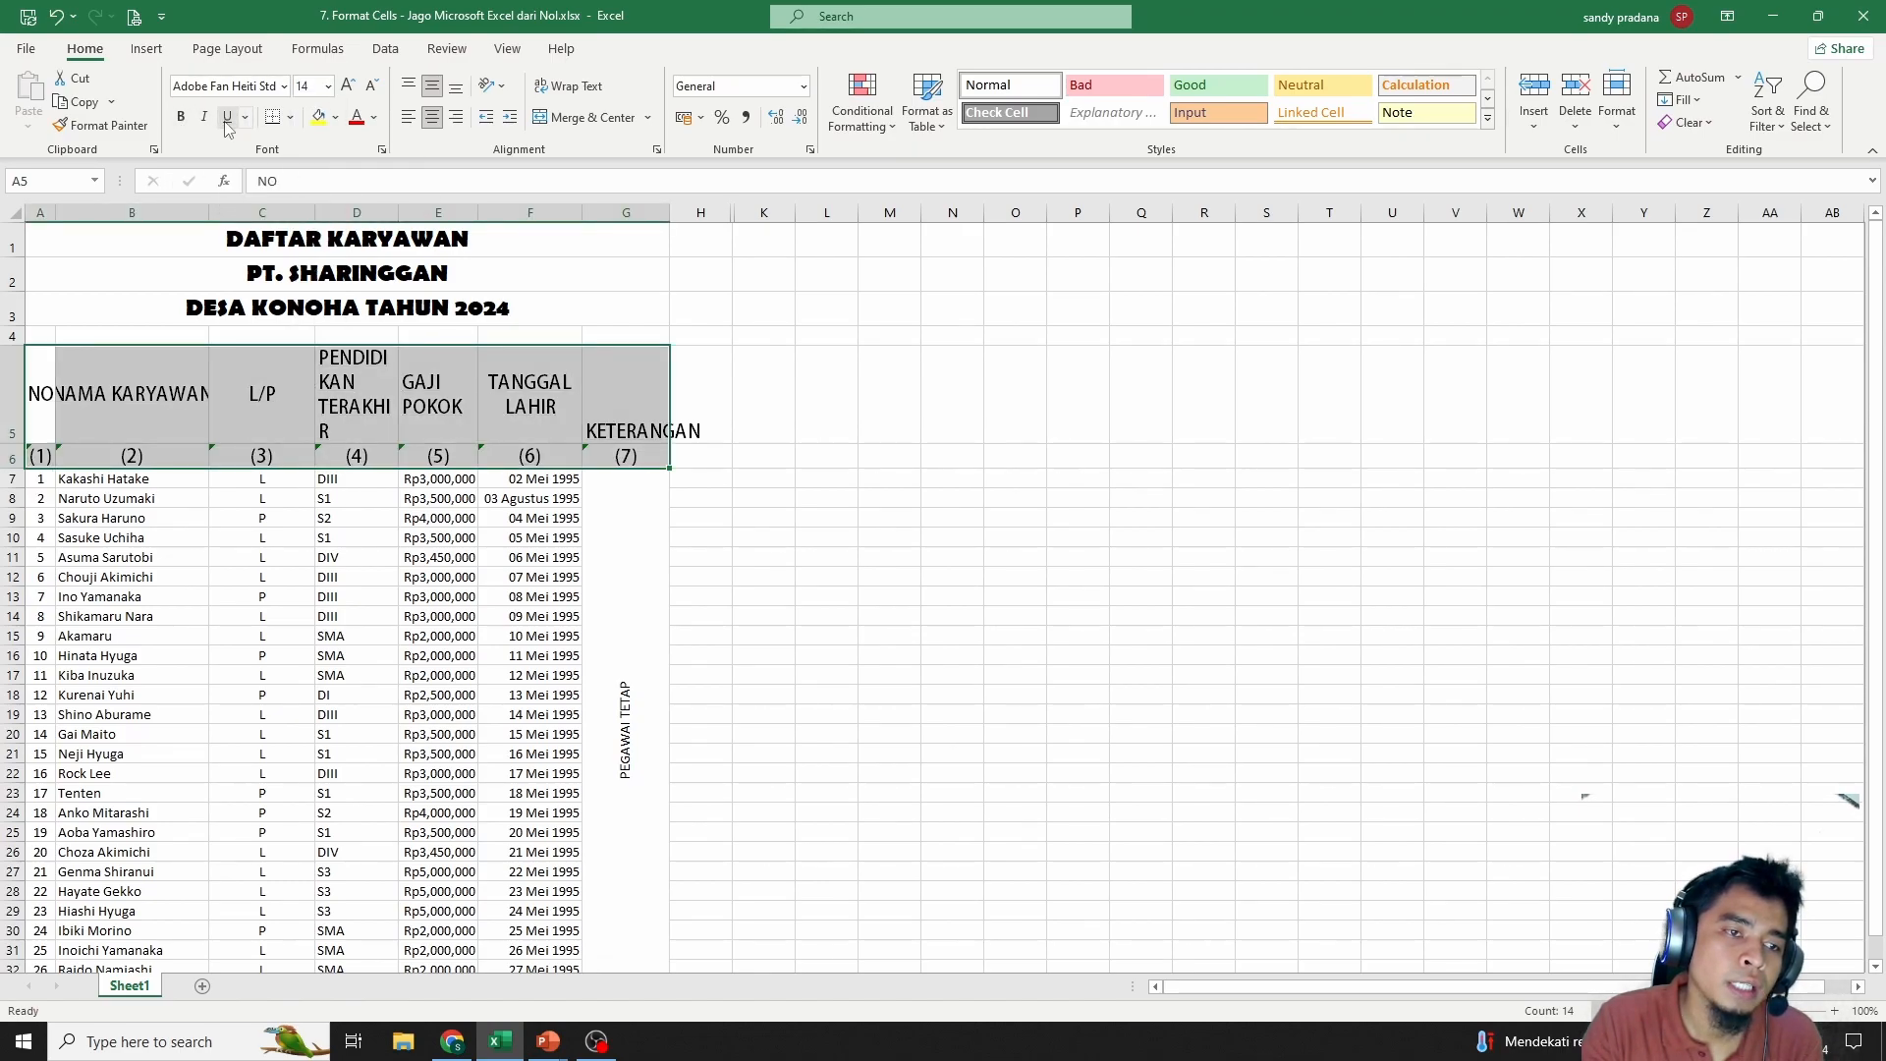
Fill header rows 5–6 with light blue
{"action": "left_click", "coordinate": [373, 118]}
{"action": "left_click", "coordinate": [338, 120]}
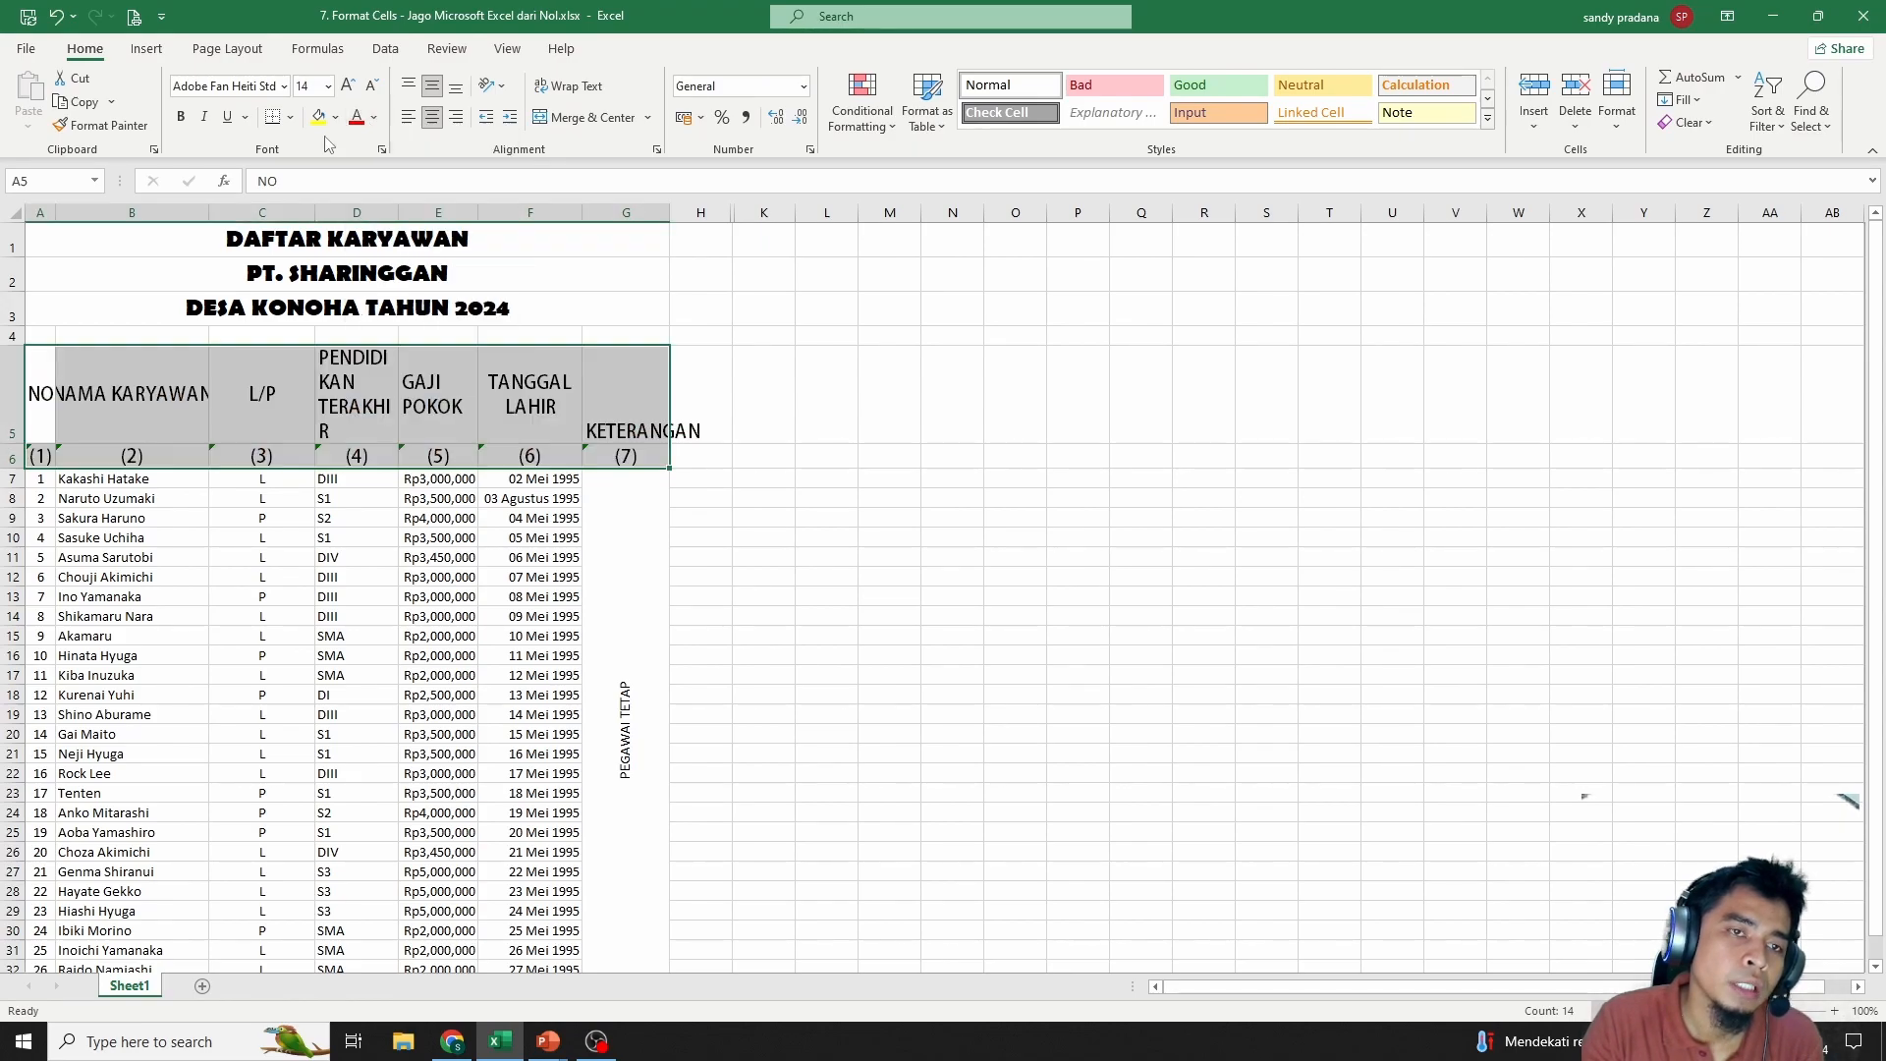
{"action": "left_click", "coordinate": [336, 119]}
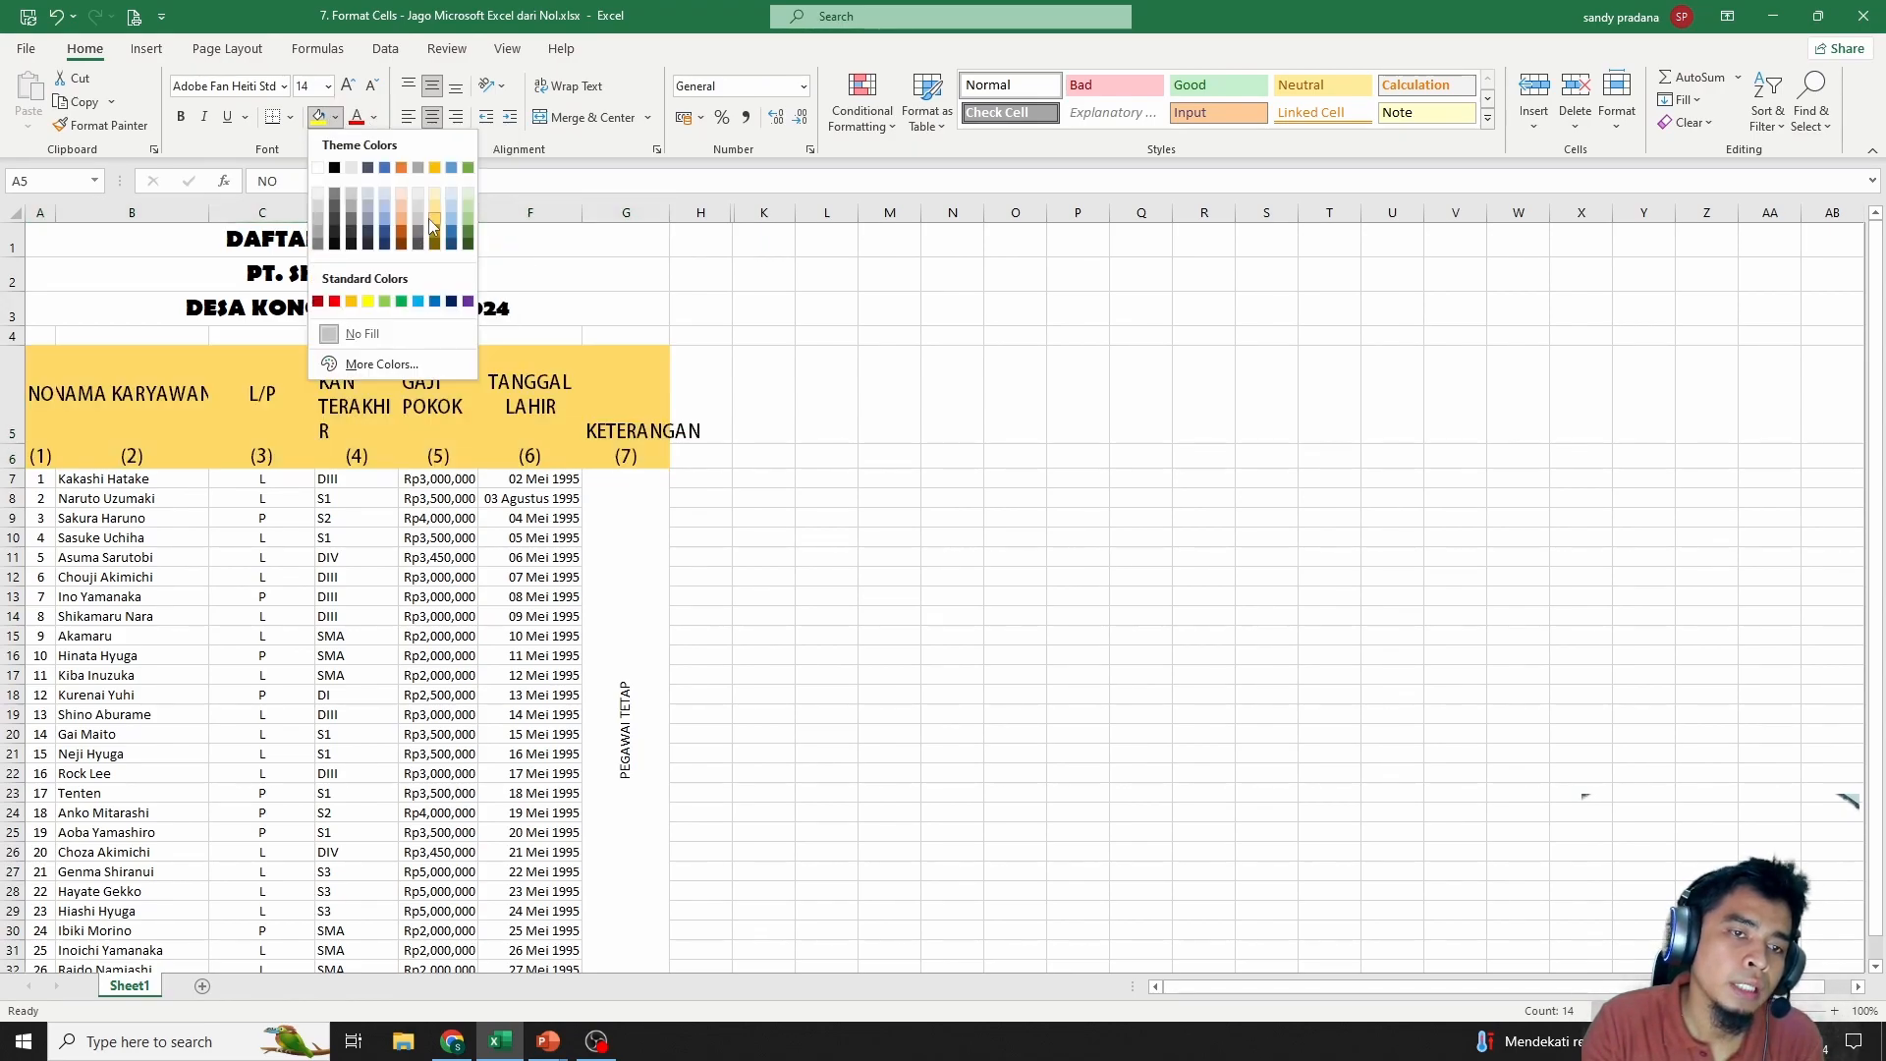
{"action": "left_click", "coordinate": [451, 184]}
Wrap the NAMA KARYAWAN header onto two lines
{"action": "left_click", "coordinate": [132, 401]}
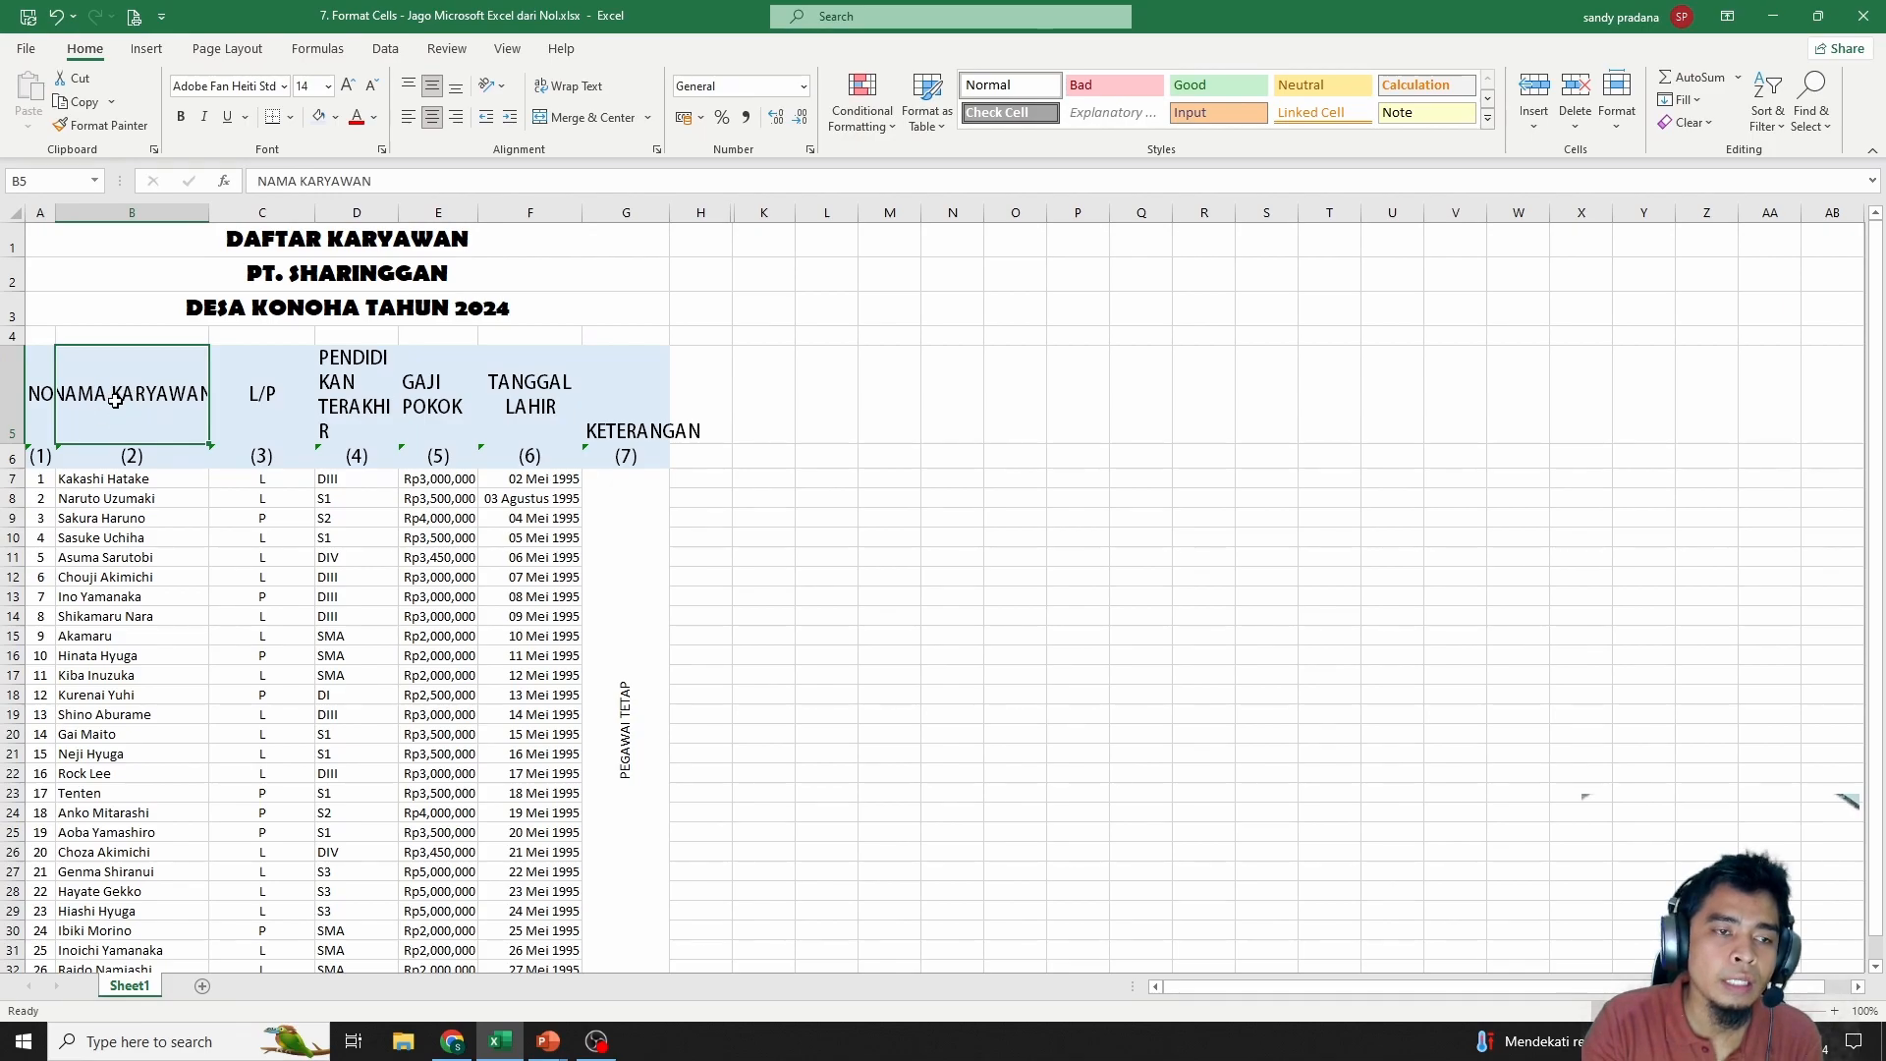
{"action": "left_click", "coordinate": [570, 86]}
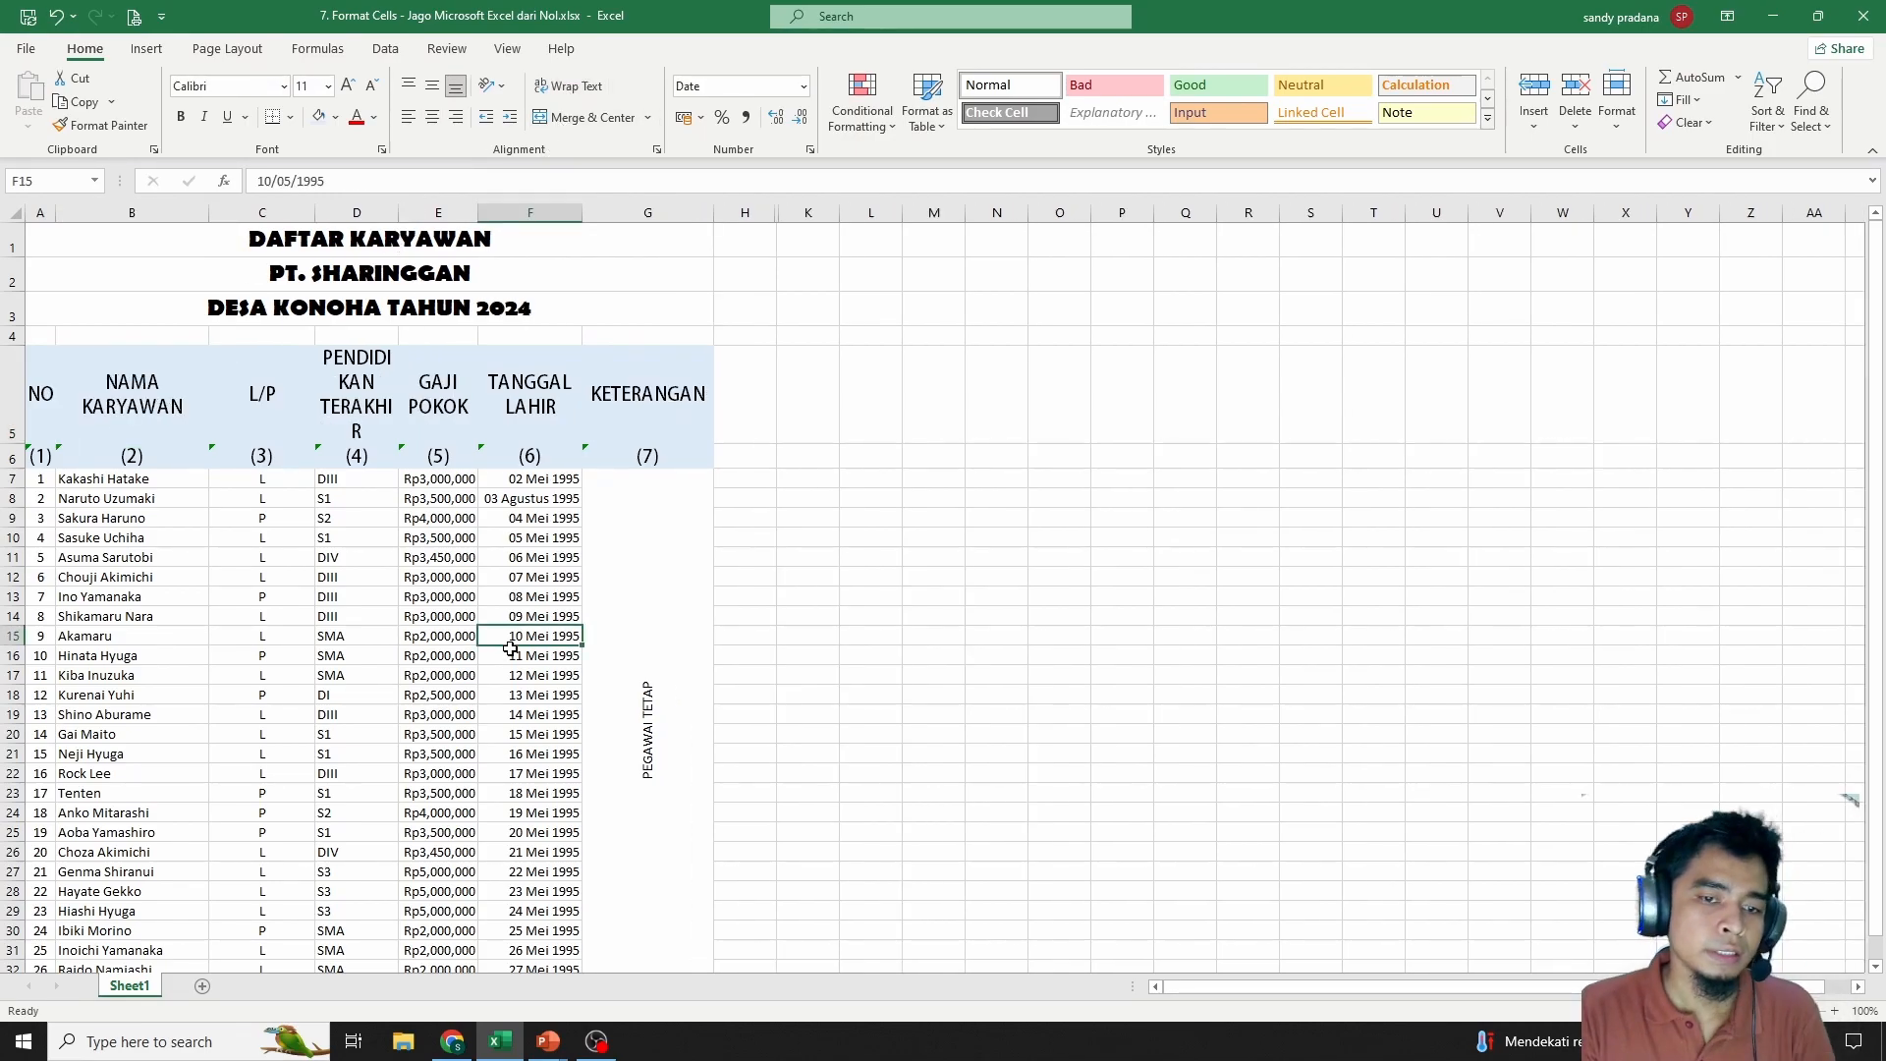
{"action": "scroll", "coordinate": [511, 643], "scroll_direction": "down", "scroll_amount": 10}
{"action": "scroll", "coordinate": [506, 629], "scroll_direction": "up", "scroll_amount": 10}
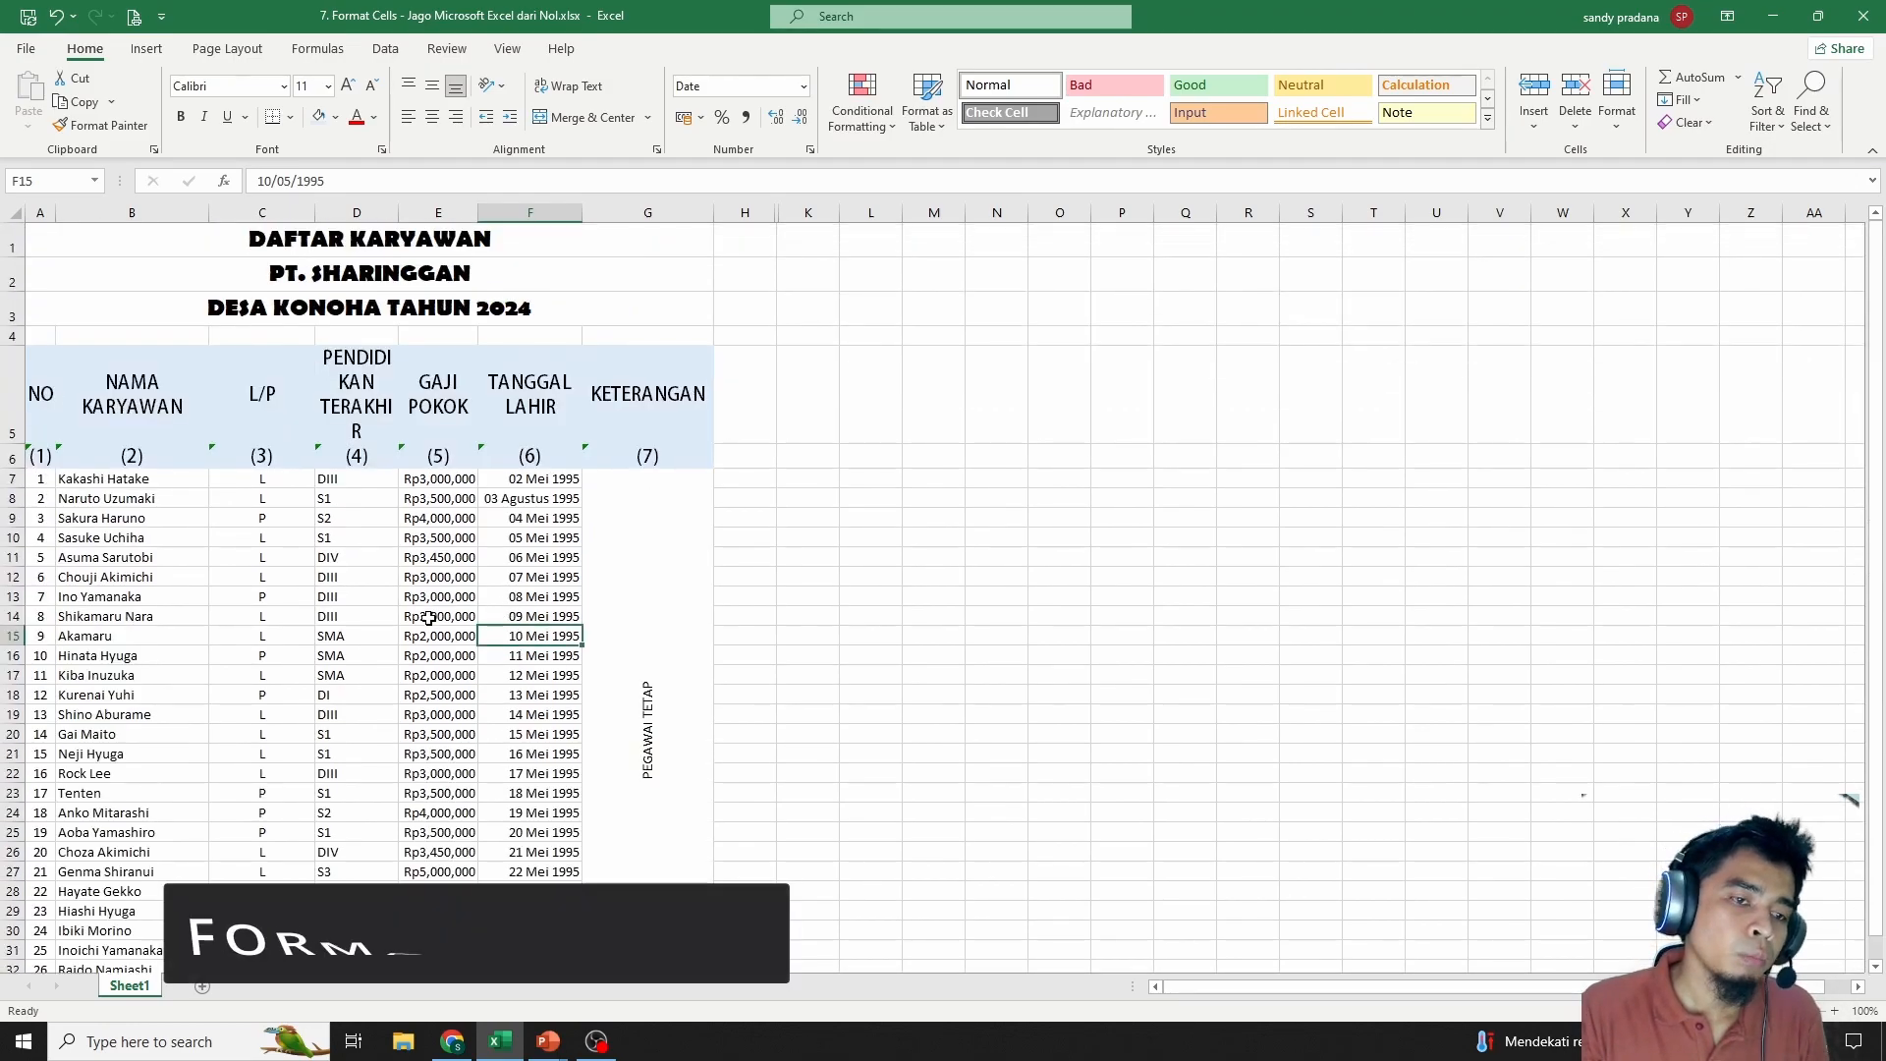
Widen column D and centre the PENDIDIKAN TERAKHIR header vertically
{"action": "left_click_drag", "start_coordinate": [398, 213], "coordinate": [432, 212]}
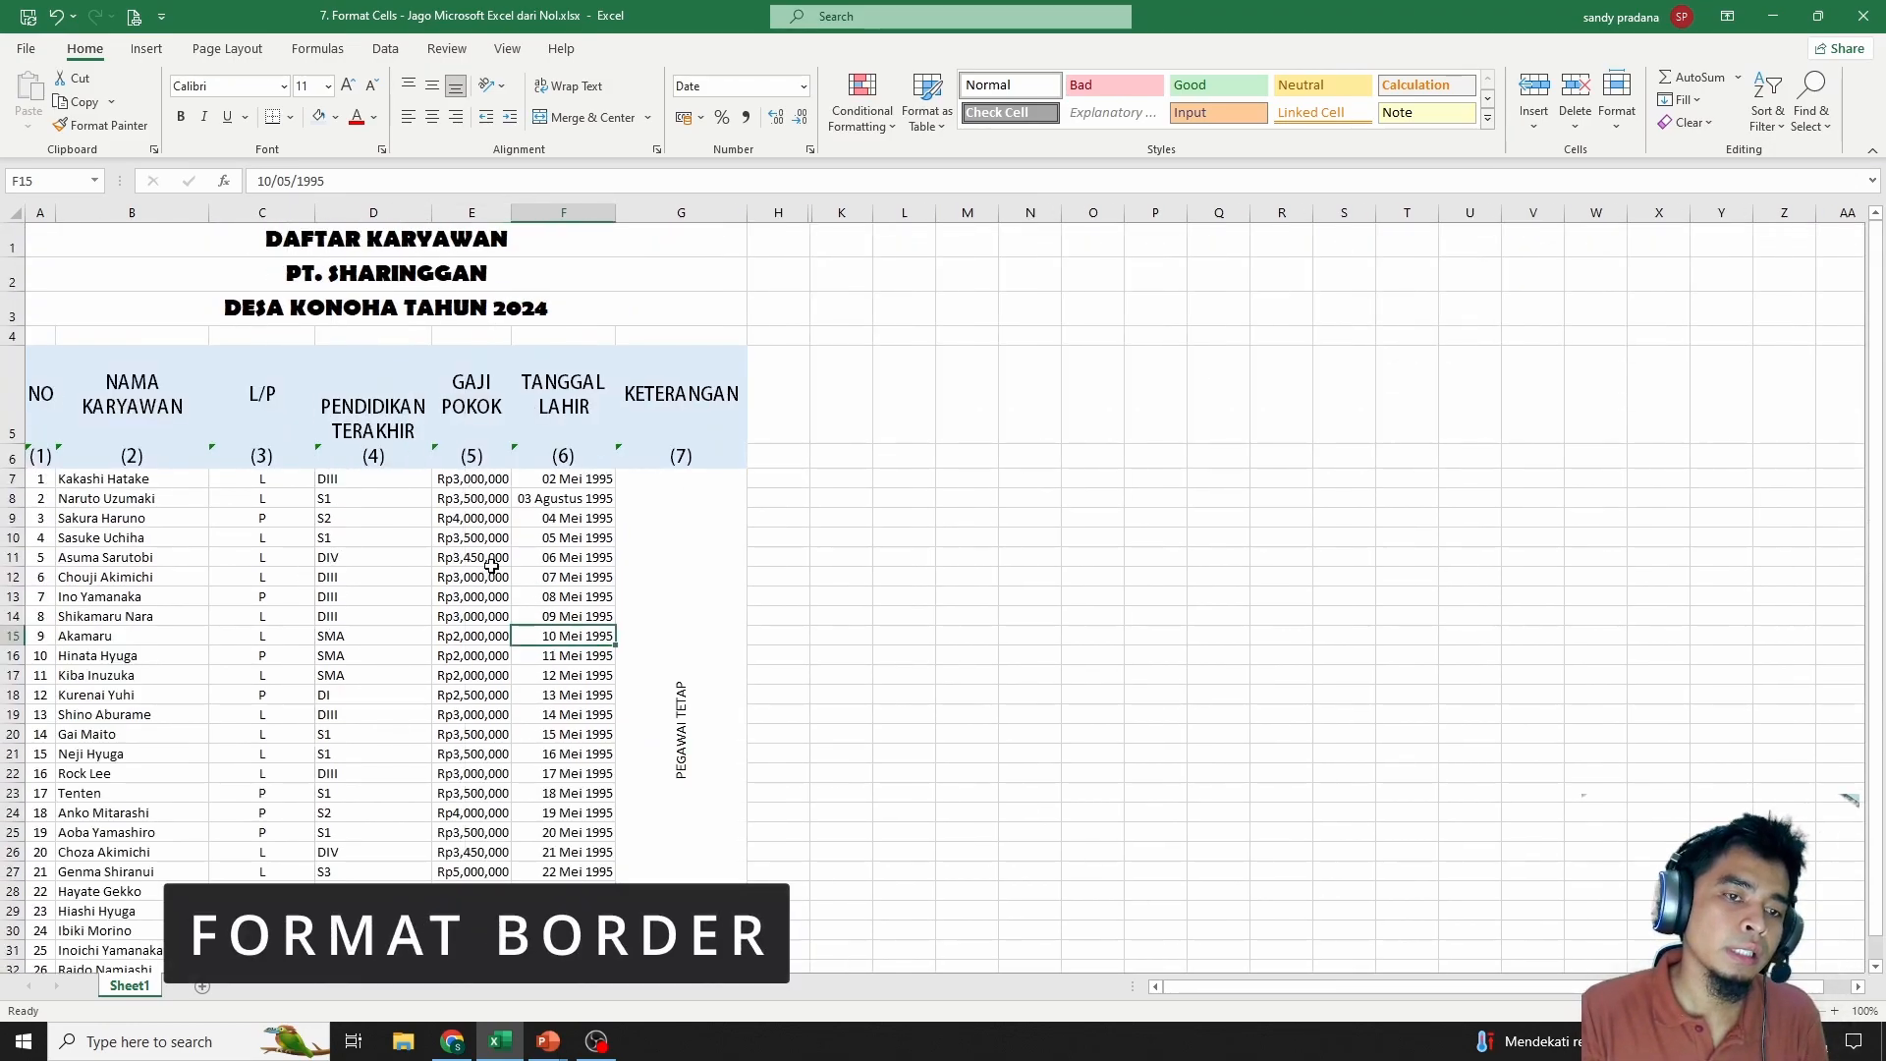
{"action": "left_click", "coordinate": [408, 559]}
{"action": "left_click", "coordinate": [386, 408]}
{"action": "left_click", "coordinate": [432, 87]}
{"action": "left_click_drag", "start_coordinate": [437, 643], "coordinate": [414, 644]}
Select the whole employee table A5:G33
{"action": "left_click_drag", "start_coordinate": [42, 378], "coordinate": [623, 831]}
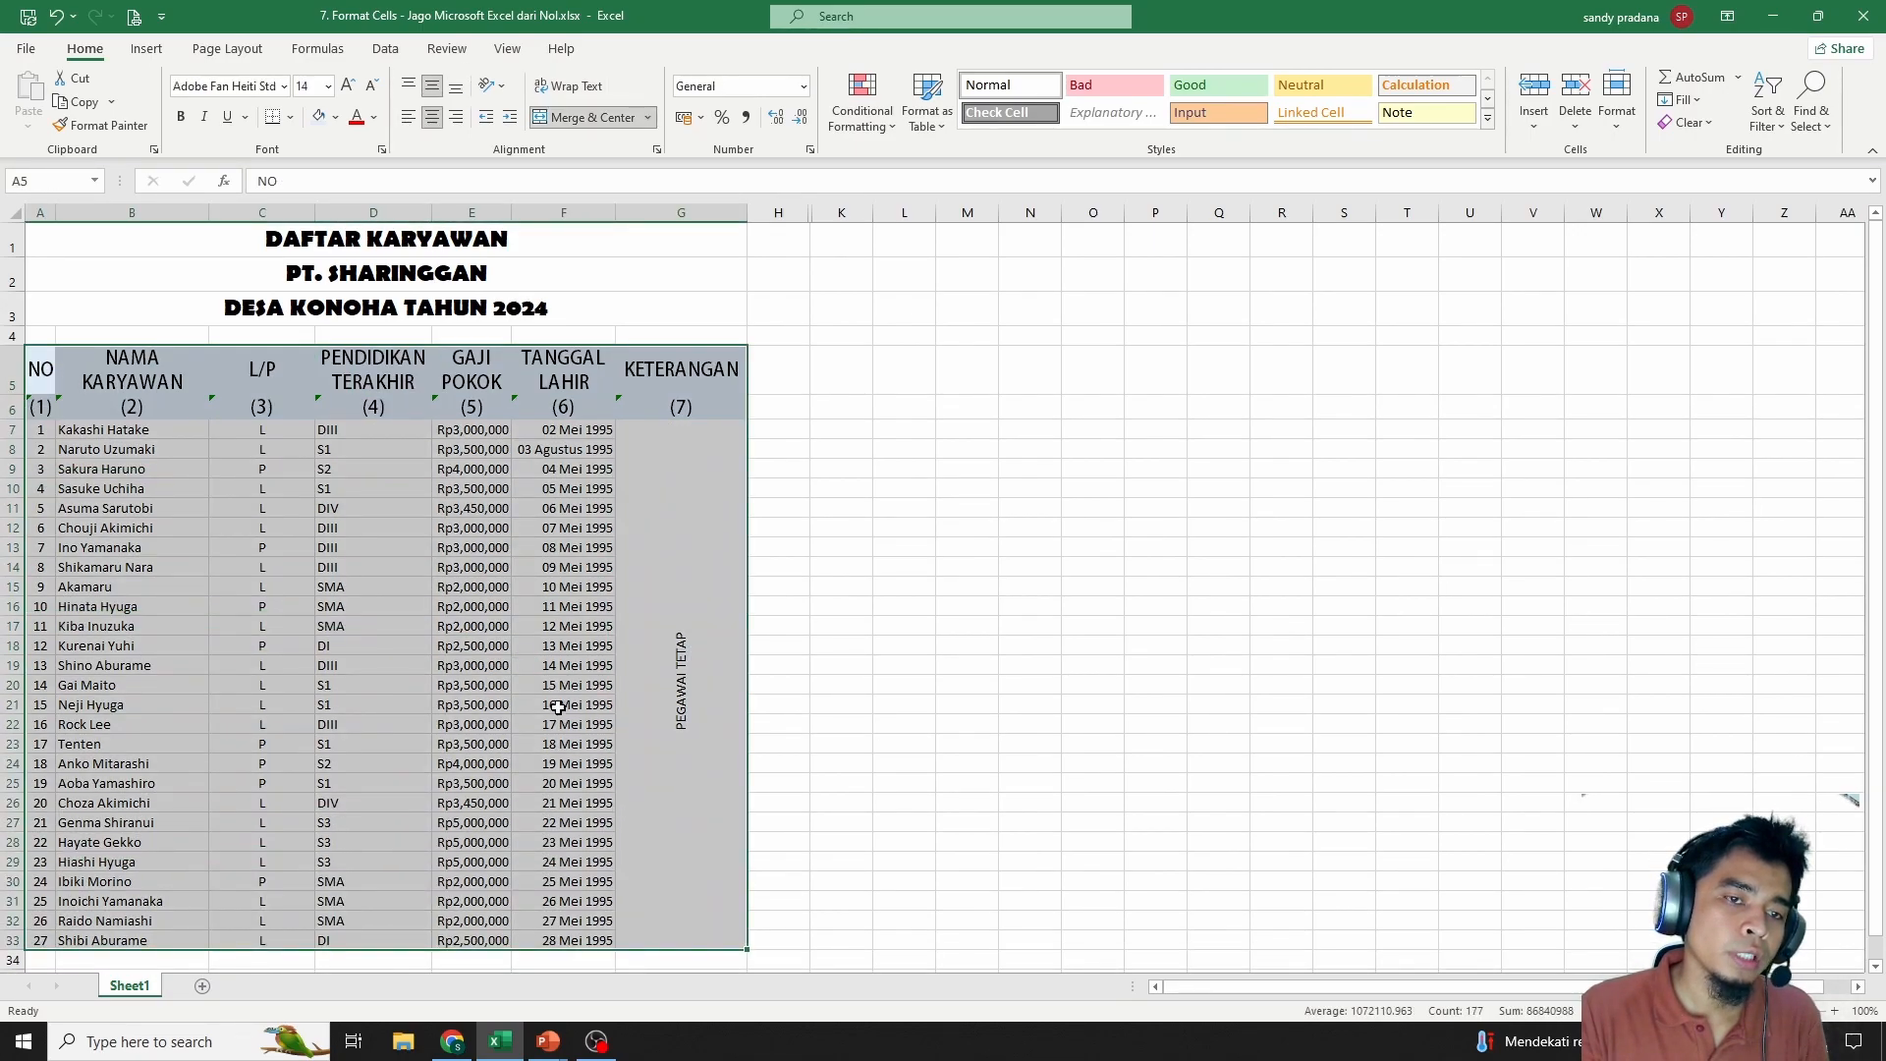
{"action": "scroll", "coordinate": [618, 716], "scroll_direction": "down", "scroll_amount": 5}
{"action": "scroll", "coordinate": [392, 589], "scroll_direction": "up", "scroll_amount": 3}
{"action": "left_click", "coordinate": [132, 567]}
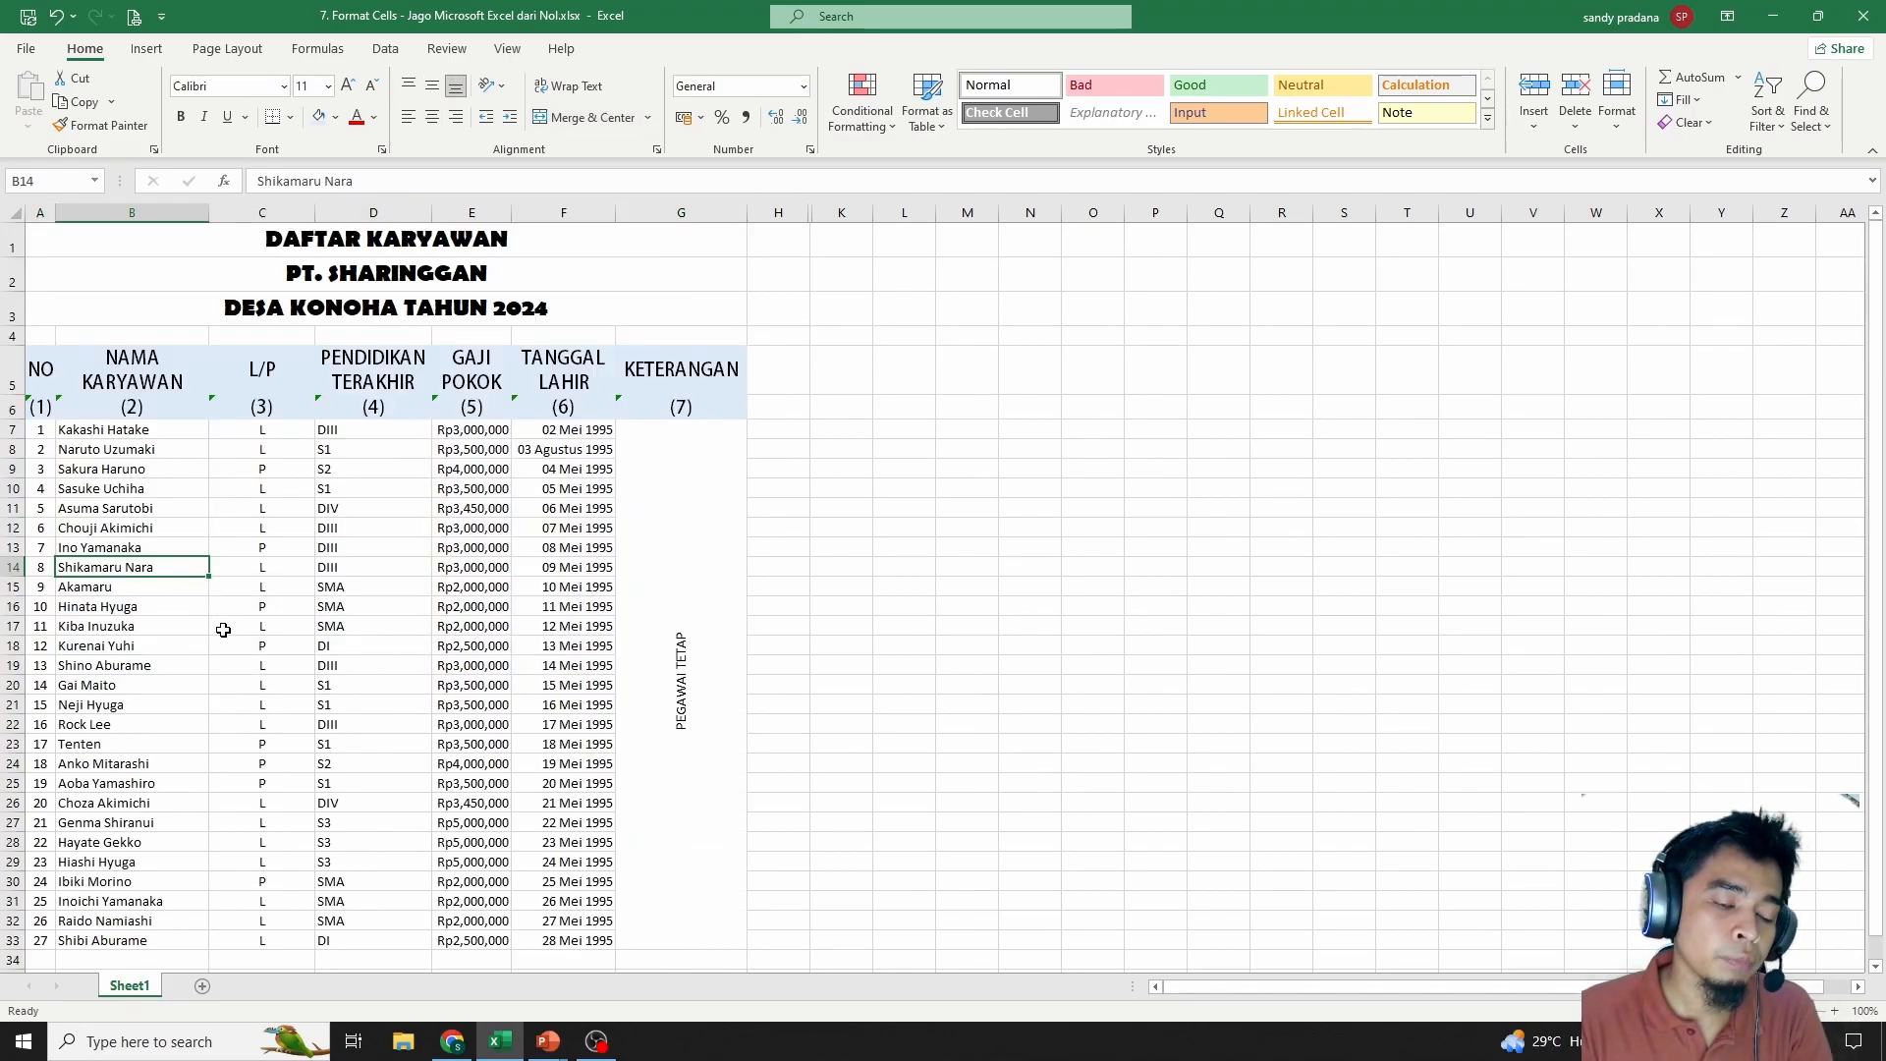
{"action": "key", "text": "ctrl+a"}
{"action": "scroll", "coordinate": [539, 610], "scroll_direction": "down", "scroll_amount": 5}
{"action": "scroll", "coordinate": [543, 606], "scroll_direction": "up", "scroll_amount": 5}
Give the table a double-line outline border
{"action": "right_click", "coordinate": [376, 497]}
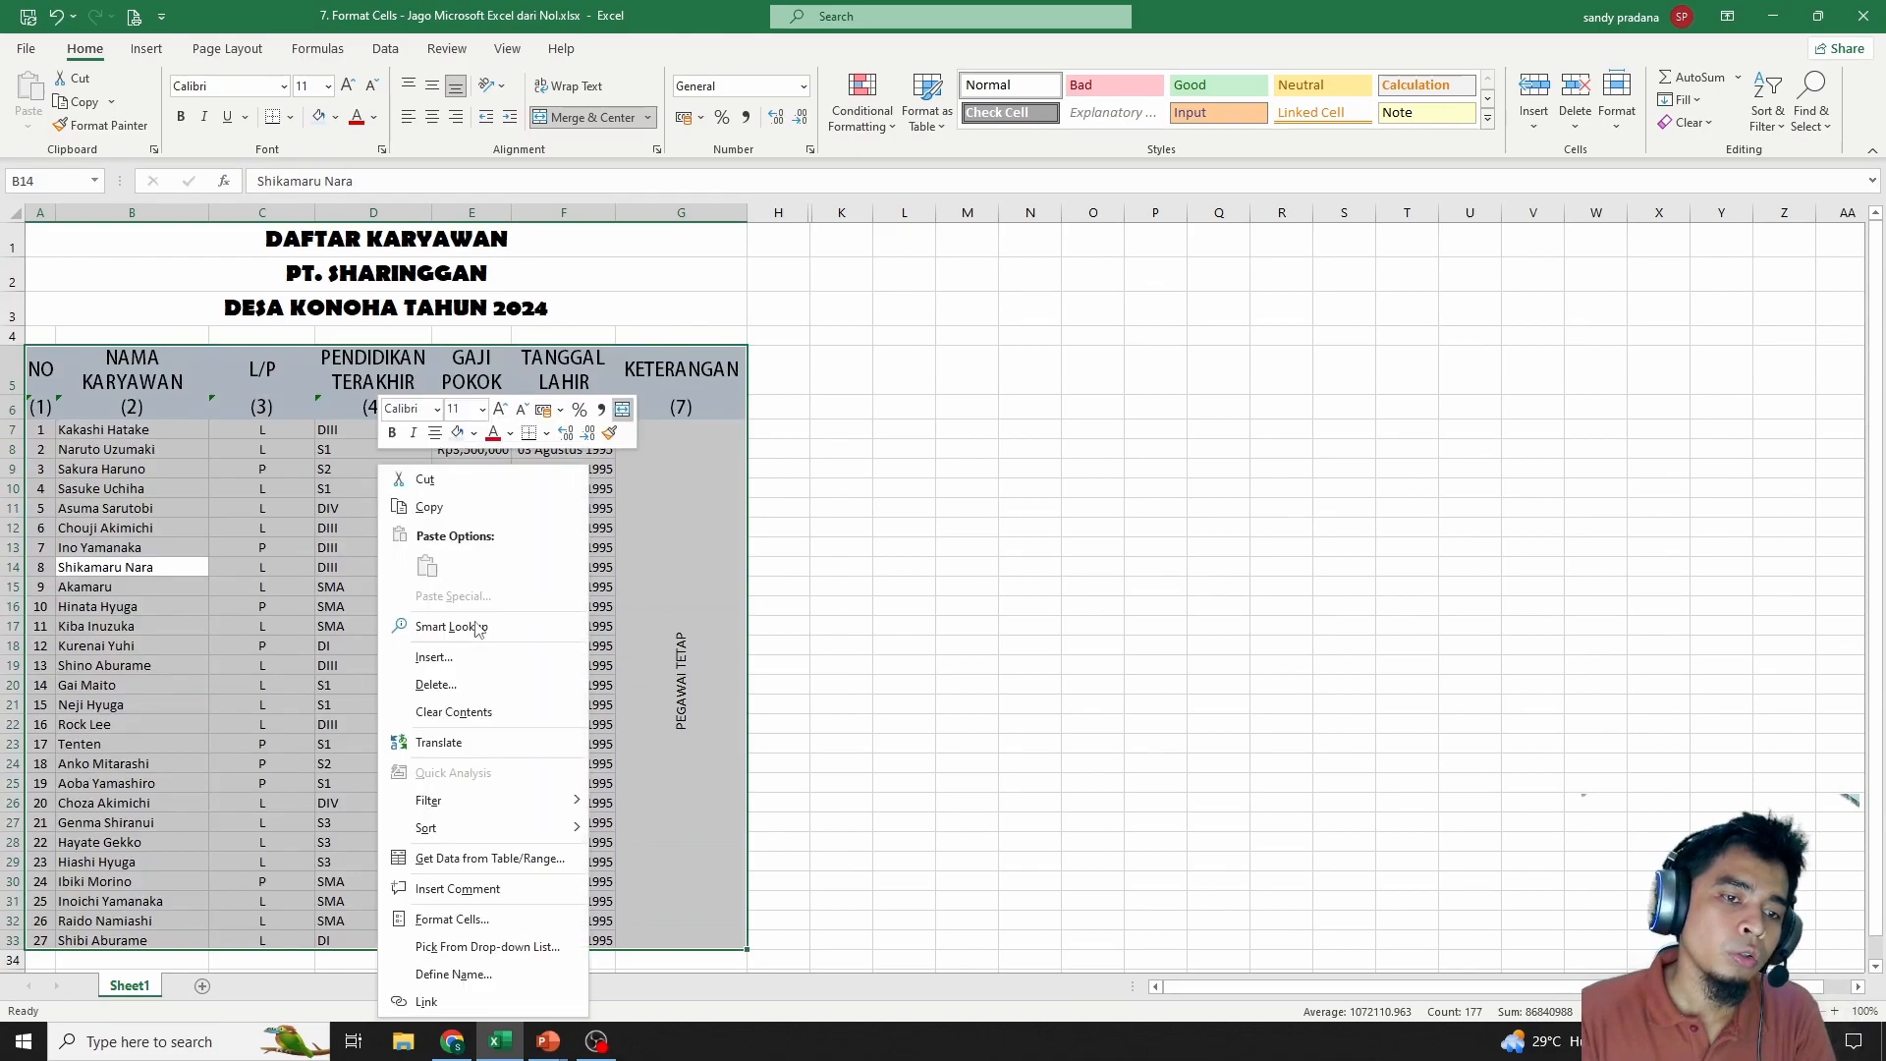
{"action": "left_click", "coordinate": [469, 921]}
{"action": "left_click", "coordinate": [417, 587]}
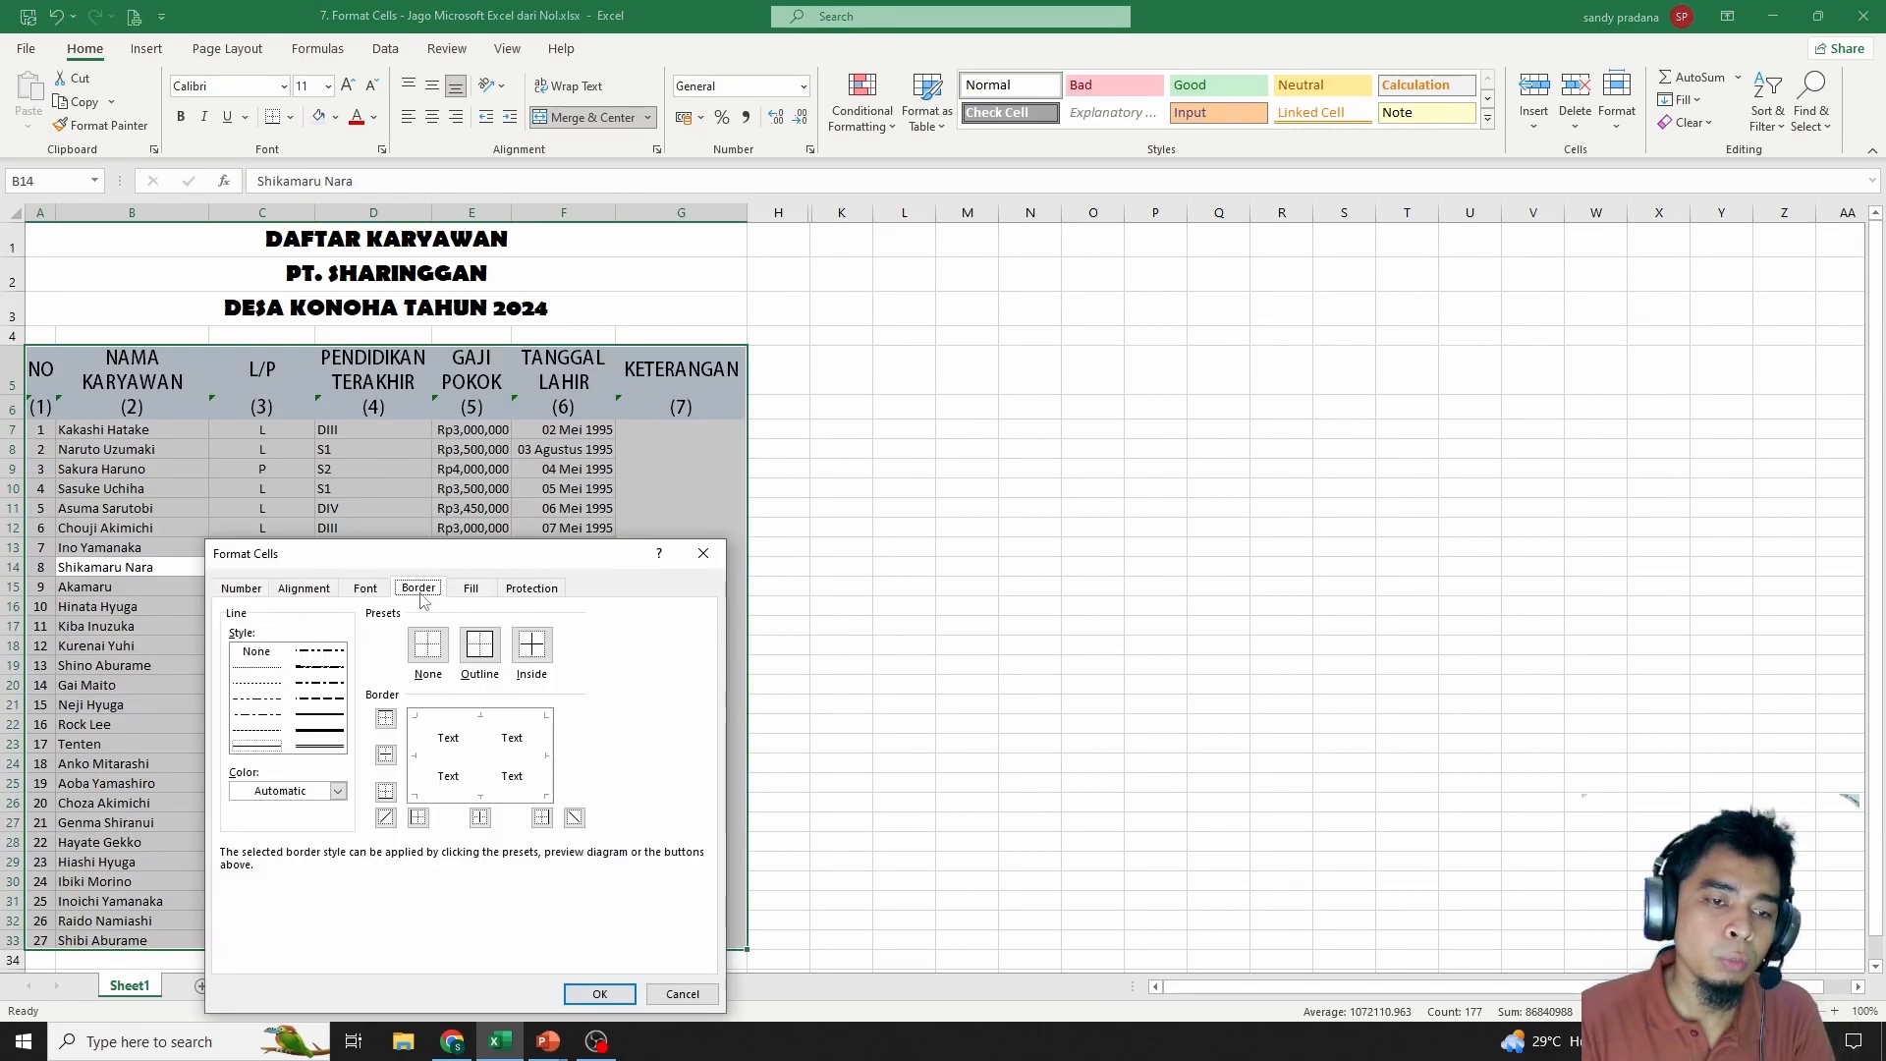
{"action": "left_click_drag", "start_coordinate": [471, 553], "coordinate": [1137, 290]}
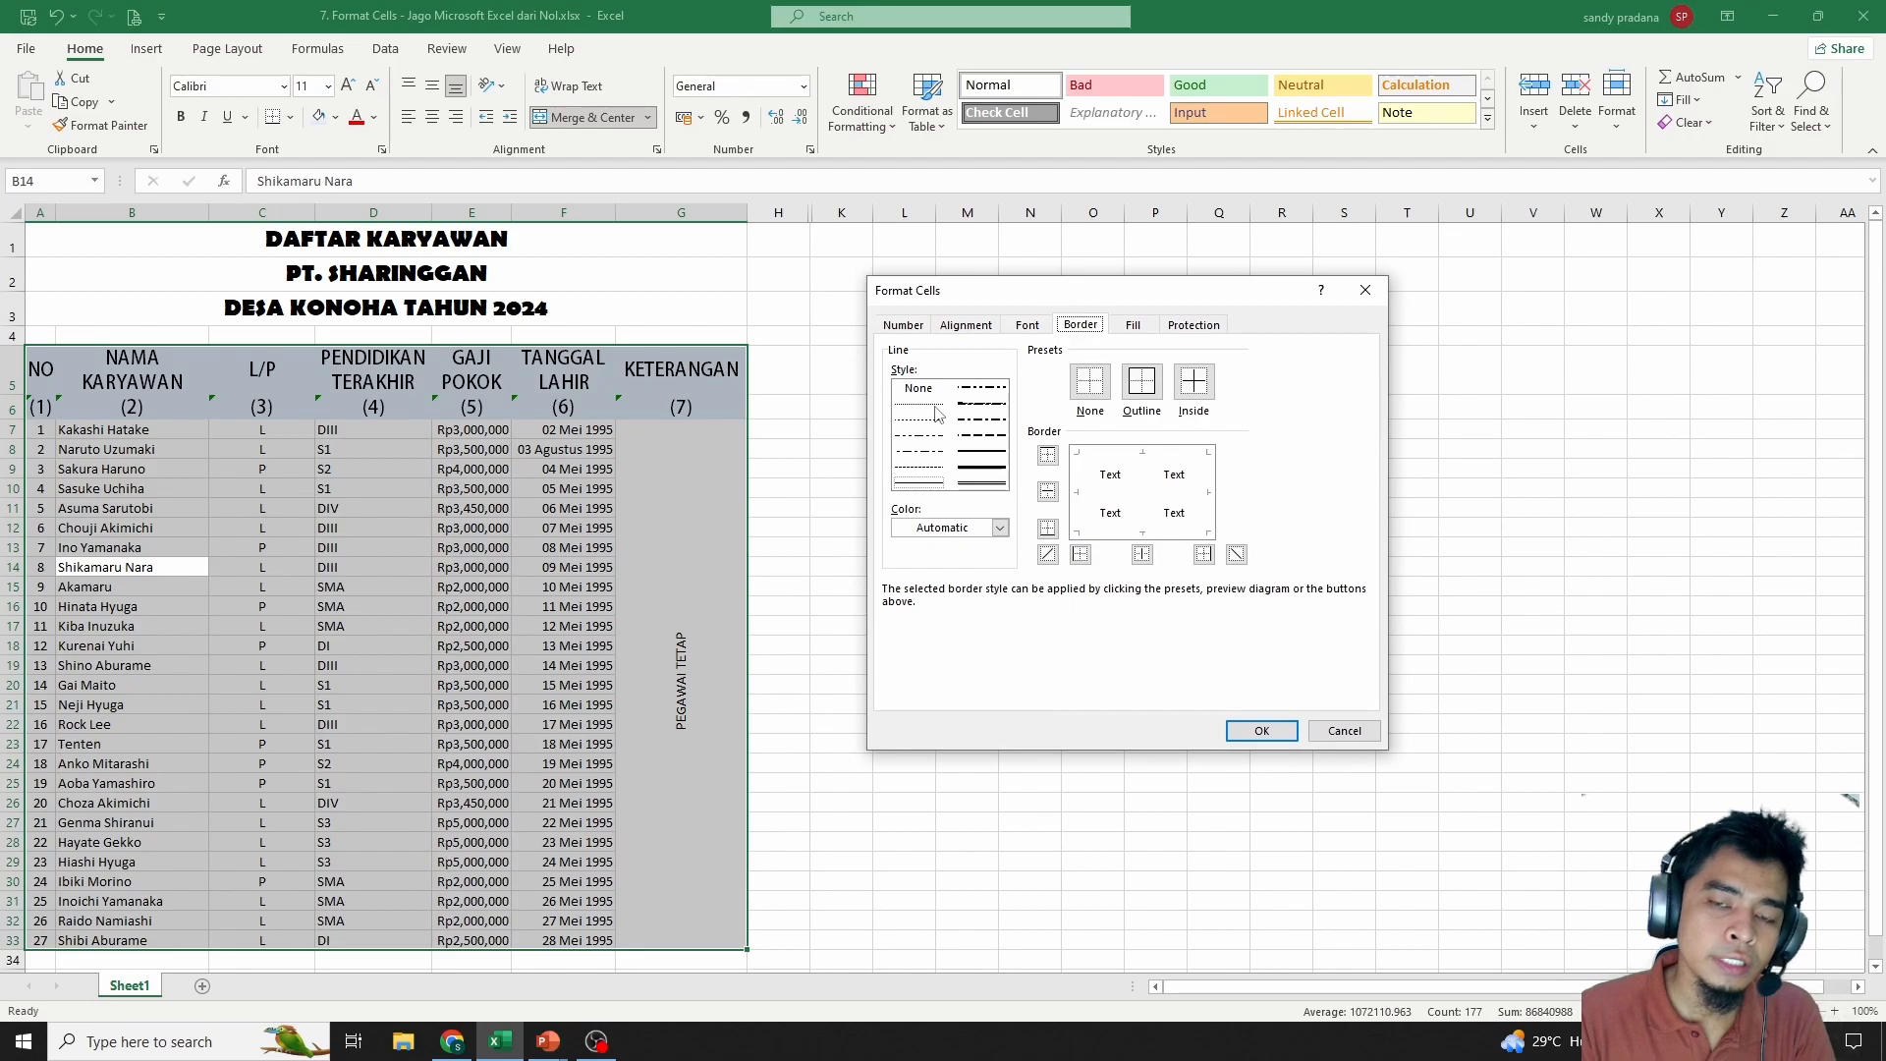
{"action": "left_click", "coordinate": [936, 471]}
{"action": "left_click", "coordinate": [978, 468]}
{"action": "left_click", "coordinate": [984, 470]}
{"action": "left_click", "coordinate": [982, 483]}
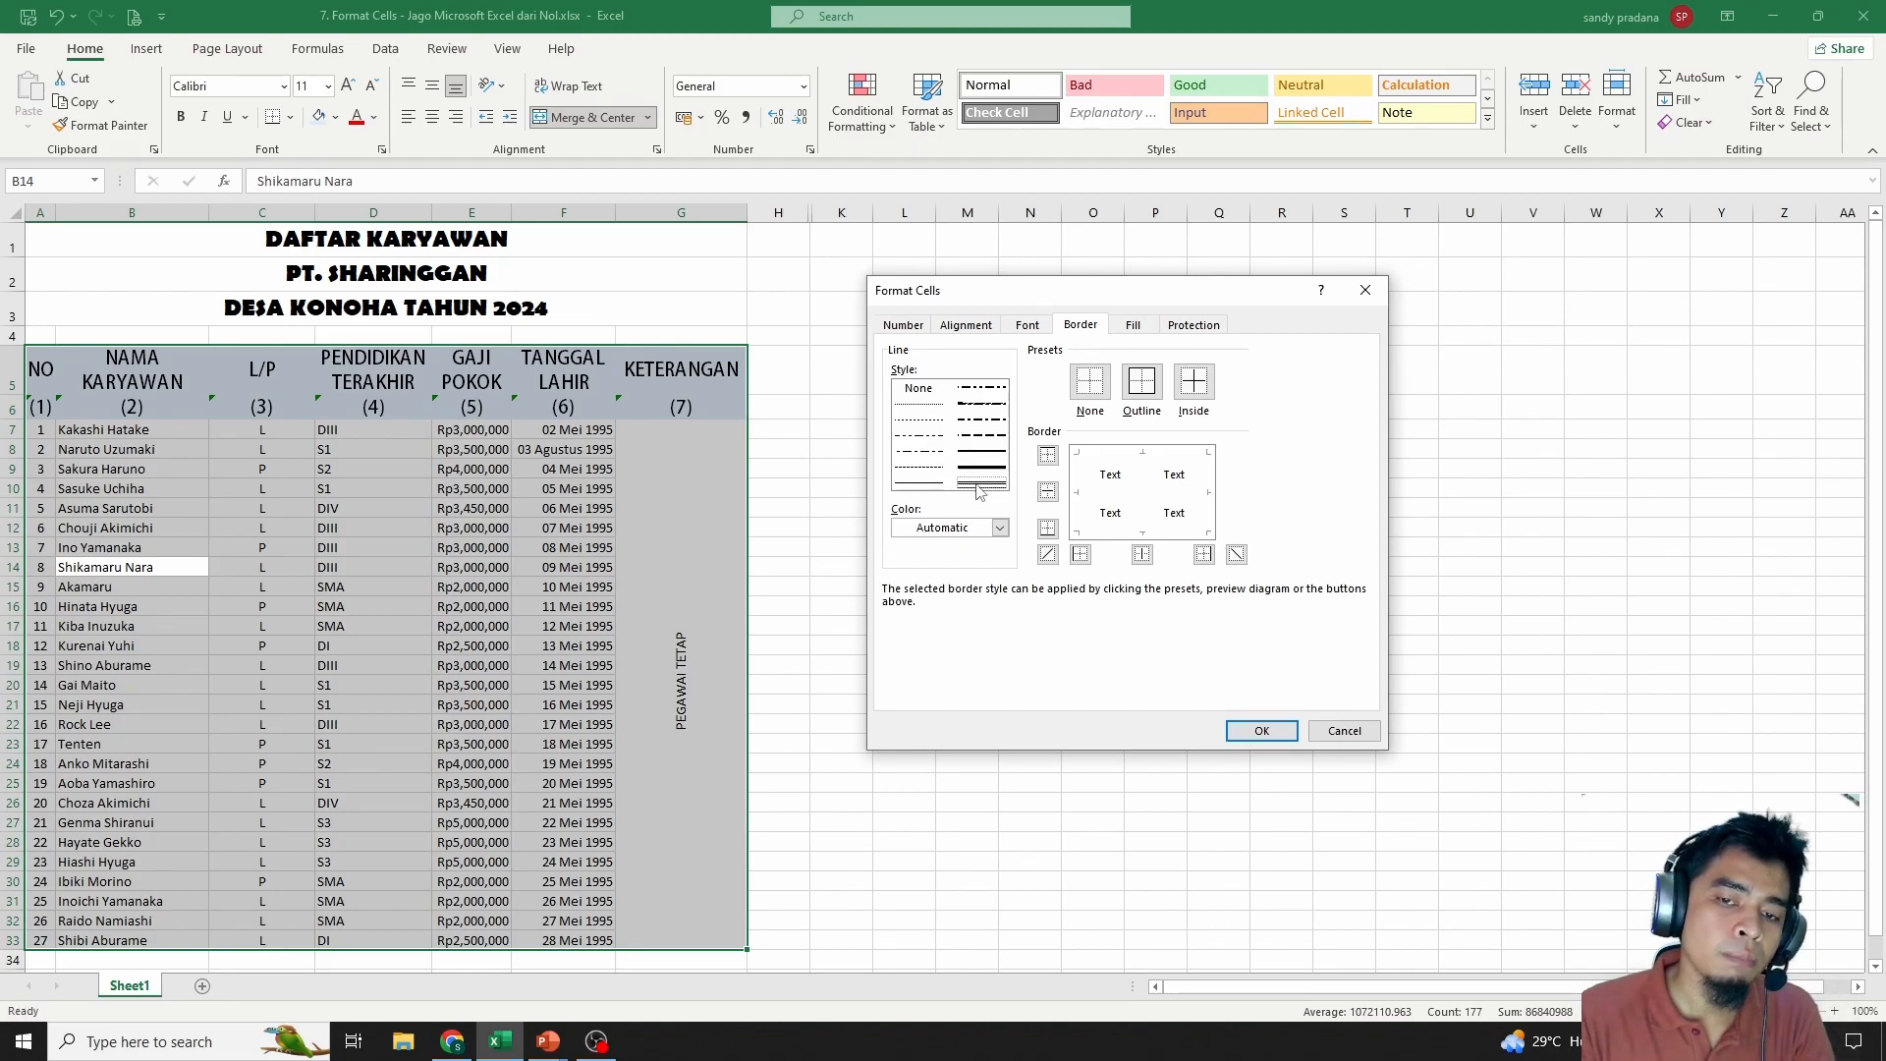
{"action": "left_click", "coordinate": [1174, 453]}
{"action": "left_click", "coordinate": [1208, 486]}
{"action": "left_click", "coordinate": [1174, 531]}
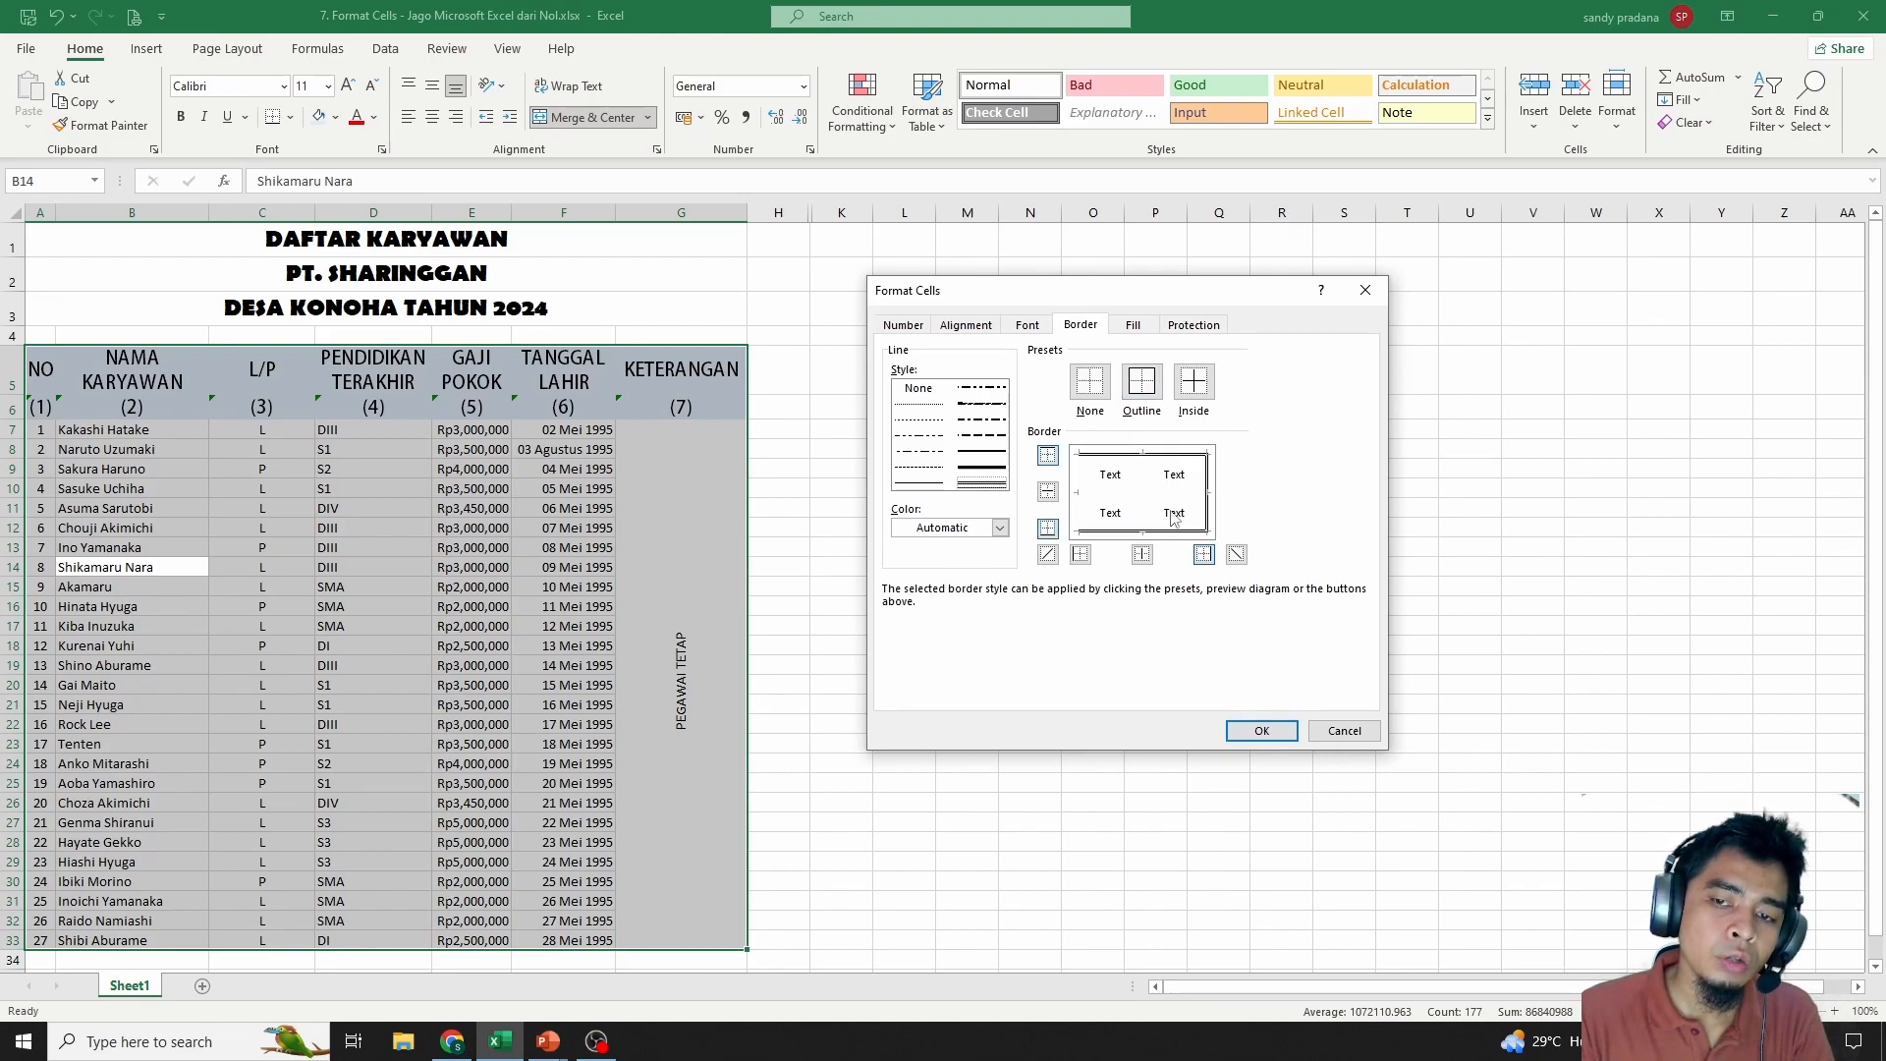
{"action": "left_click", "coordinate": [1145, 385]}
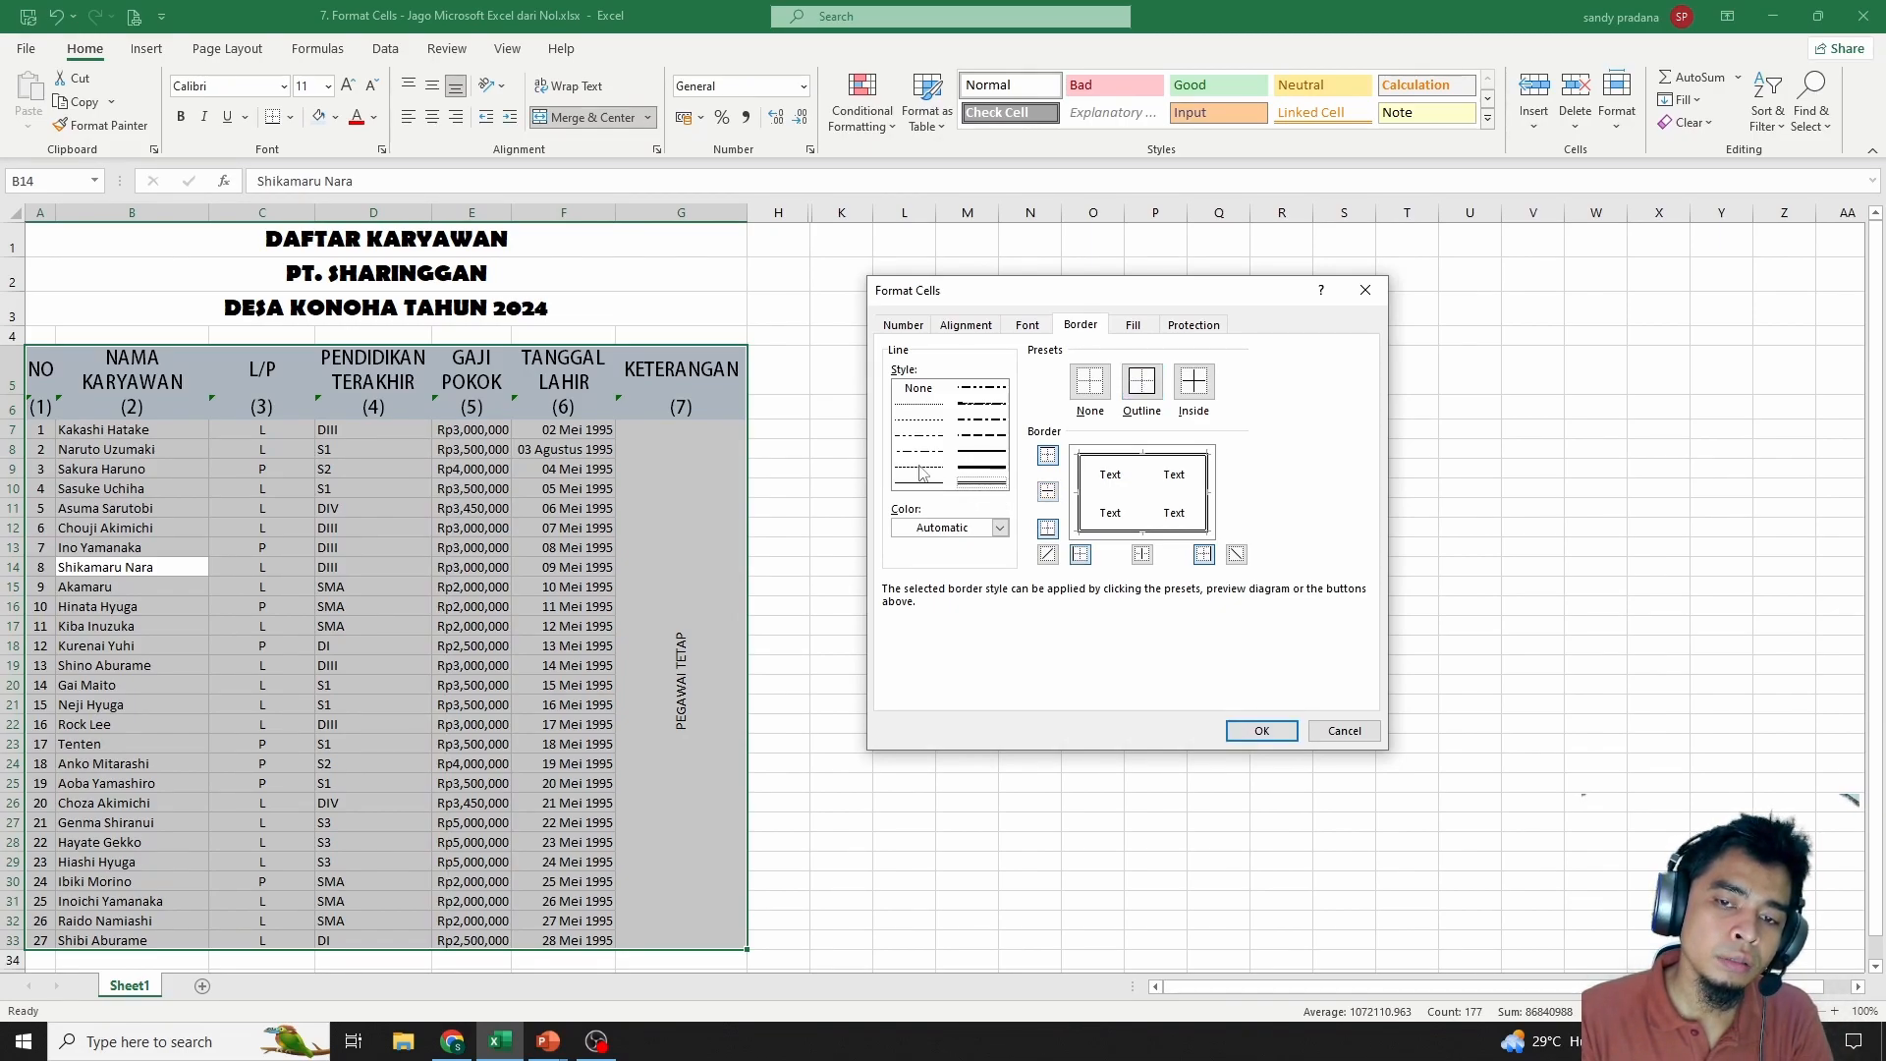
Add dark green dashed inside horizontal lines between the rows
{"action": "left_click", "coordinate": [924, 470]}
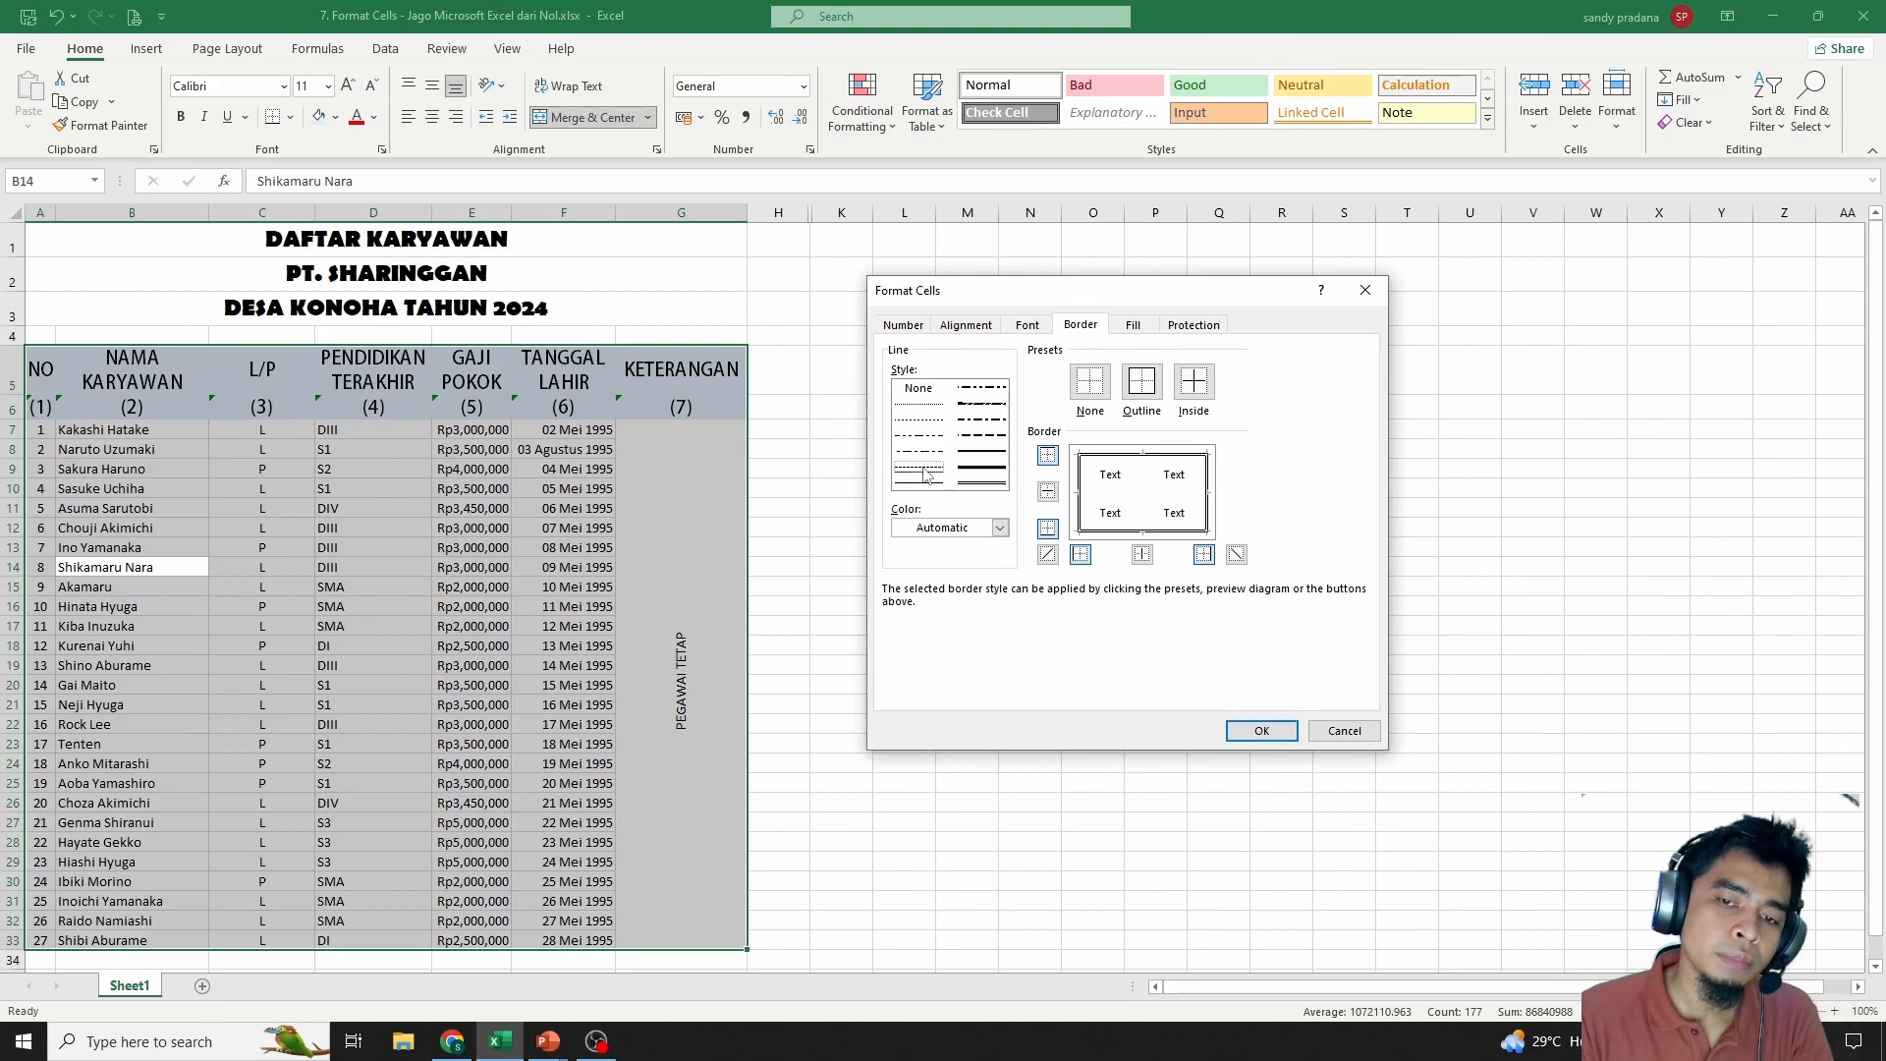
{"action": "left_click", "coordinate": [1000, 529]}
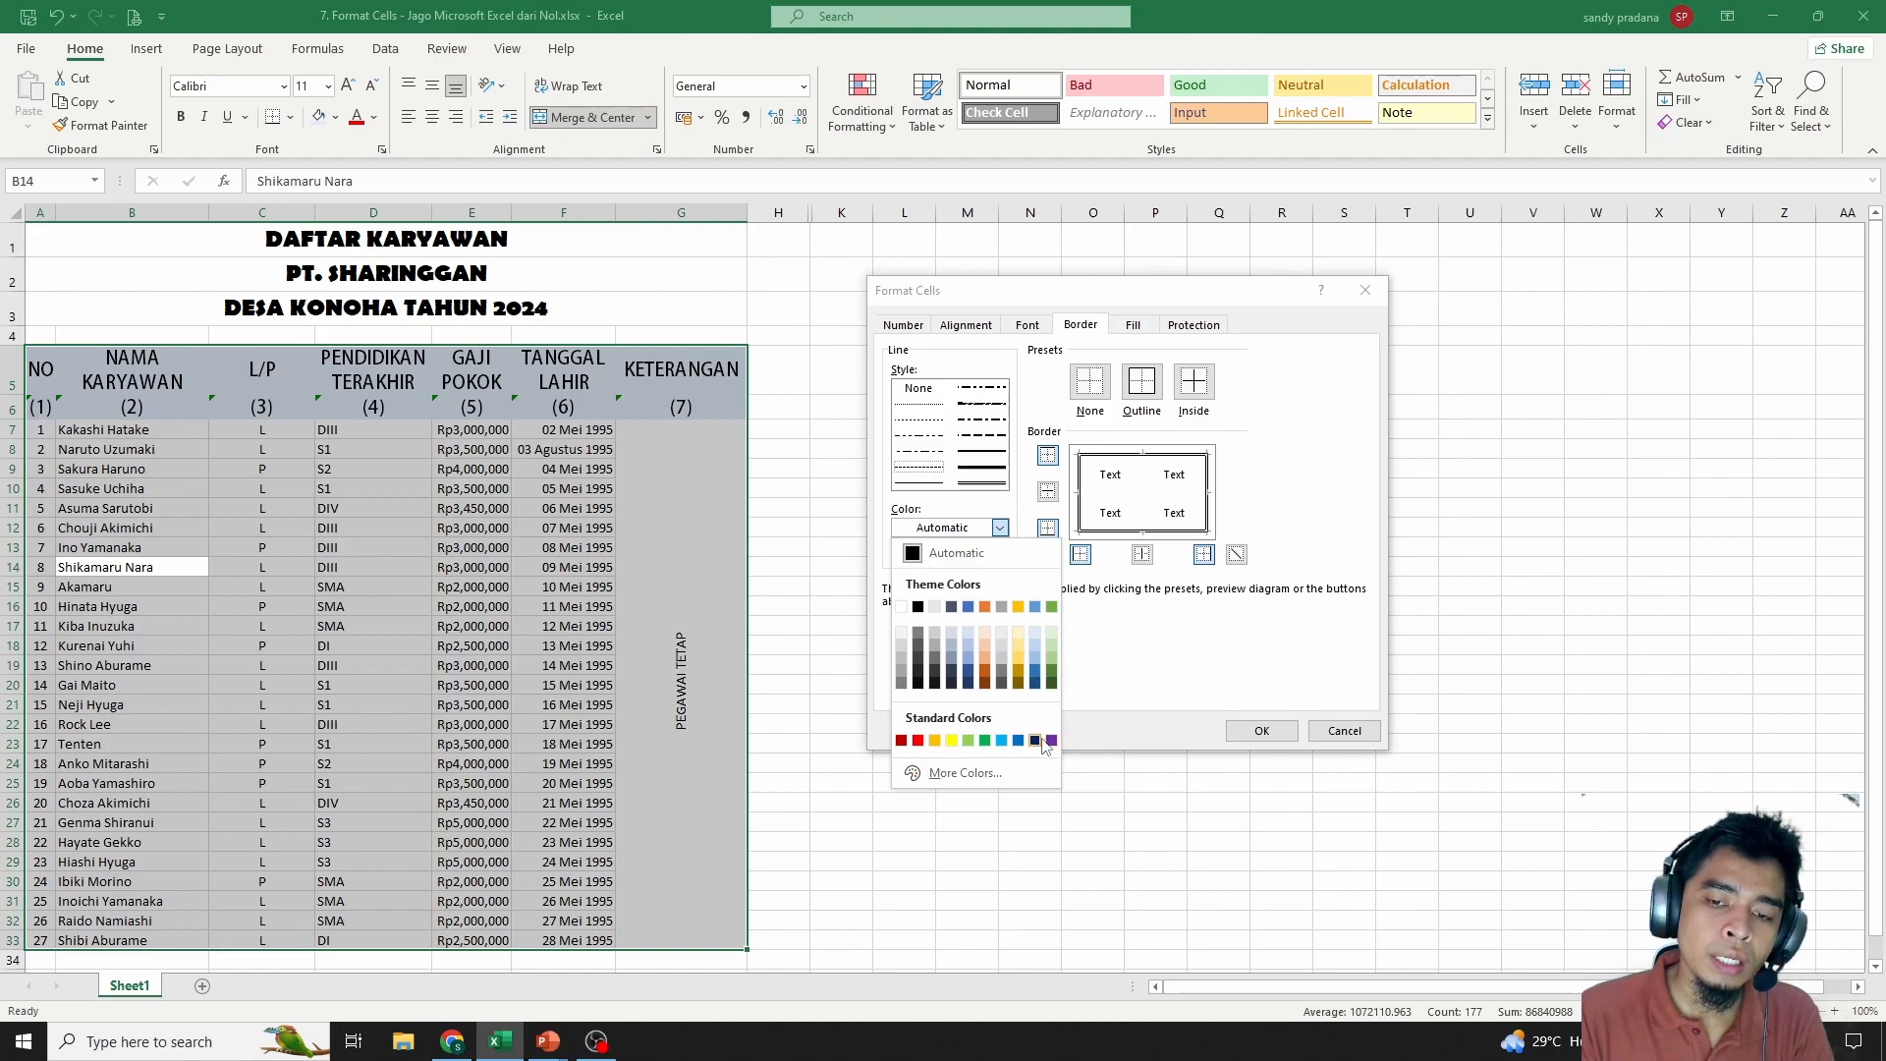
{"action": "left_click", "coordinate": [1051, 674]}
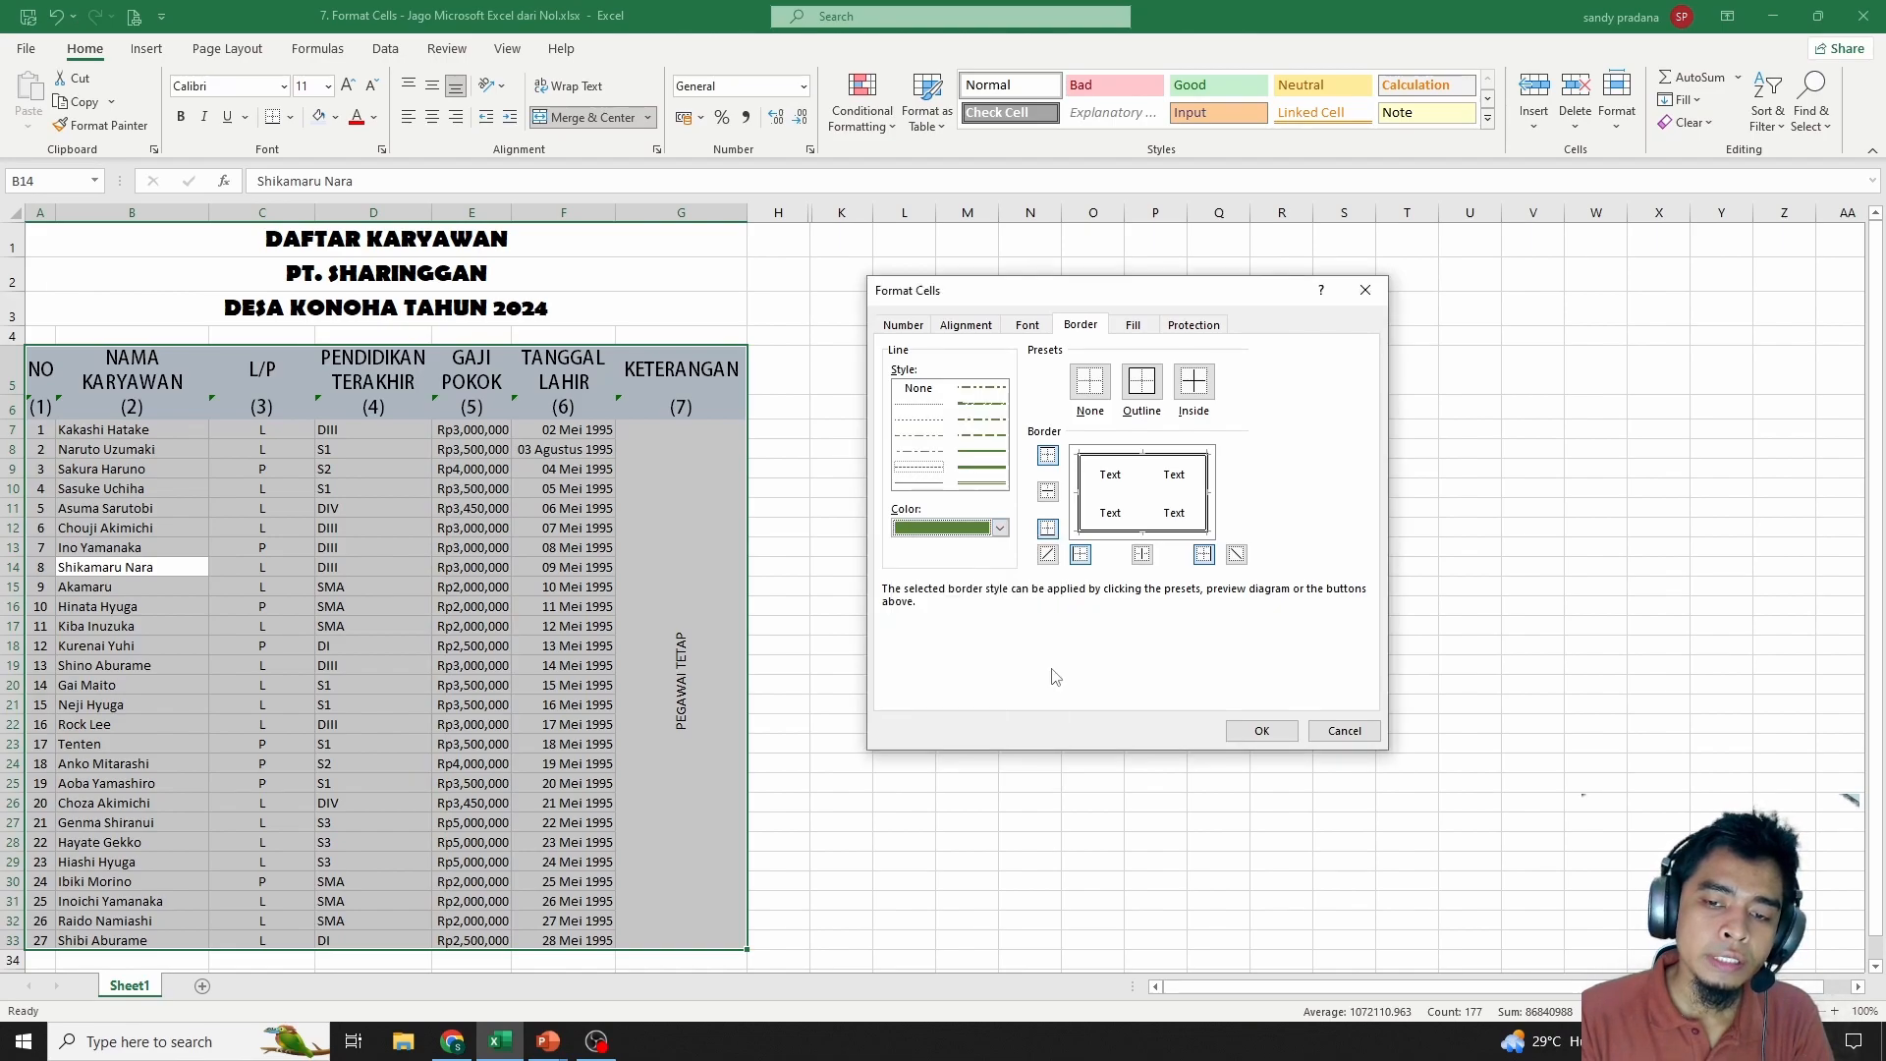
{"action": "left_click", "coordinate": [1047, 494]}
{"action": "left_click", "coordinate": [1115, 501]}
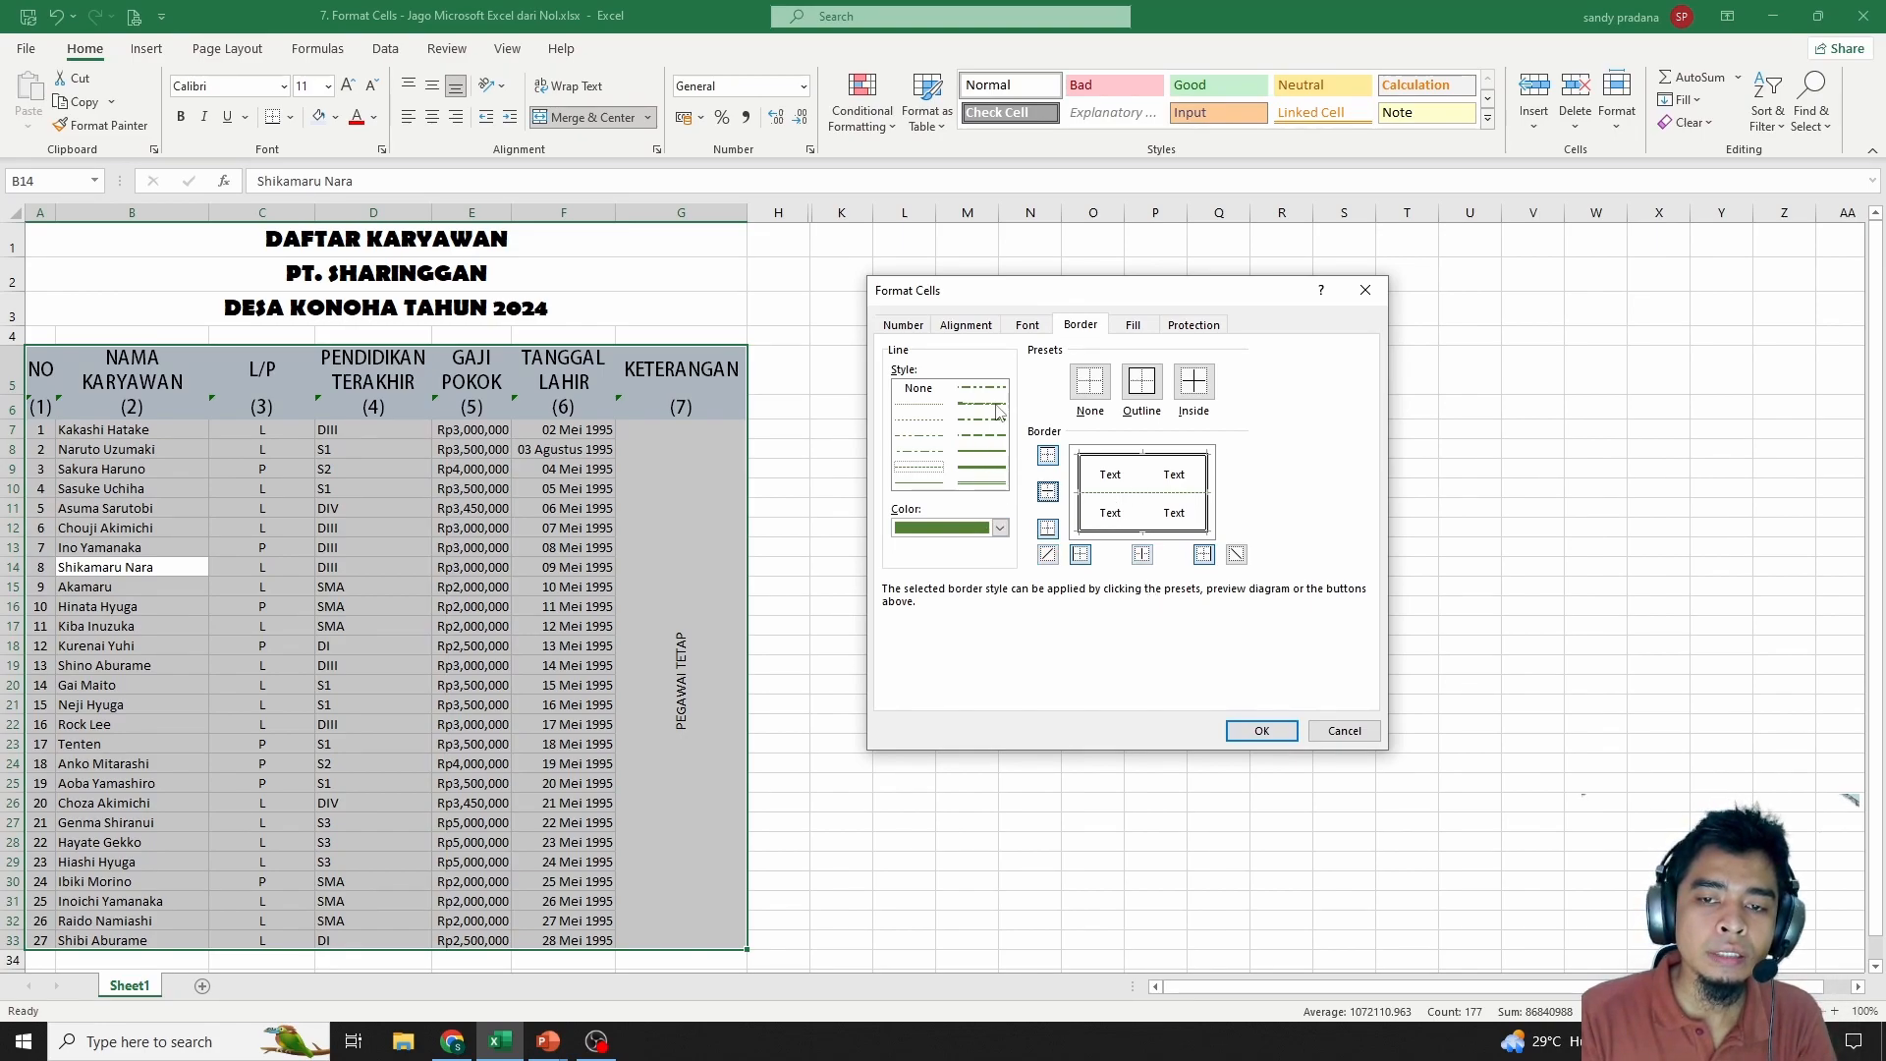
Add gold solid inside vertical lines between the columns and apply the borders
{"action": "left_click", "coordinate": [994, 469]}
{"action": "left_click", "coordinate": [999, 528]}
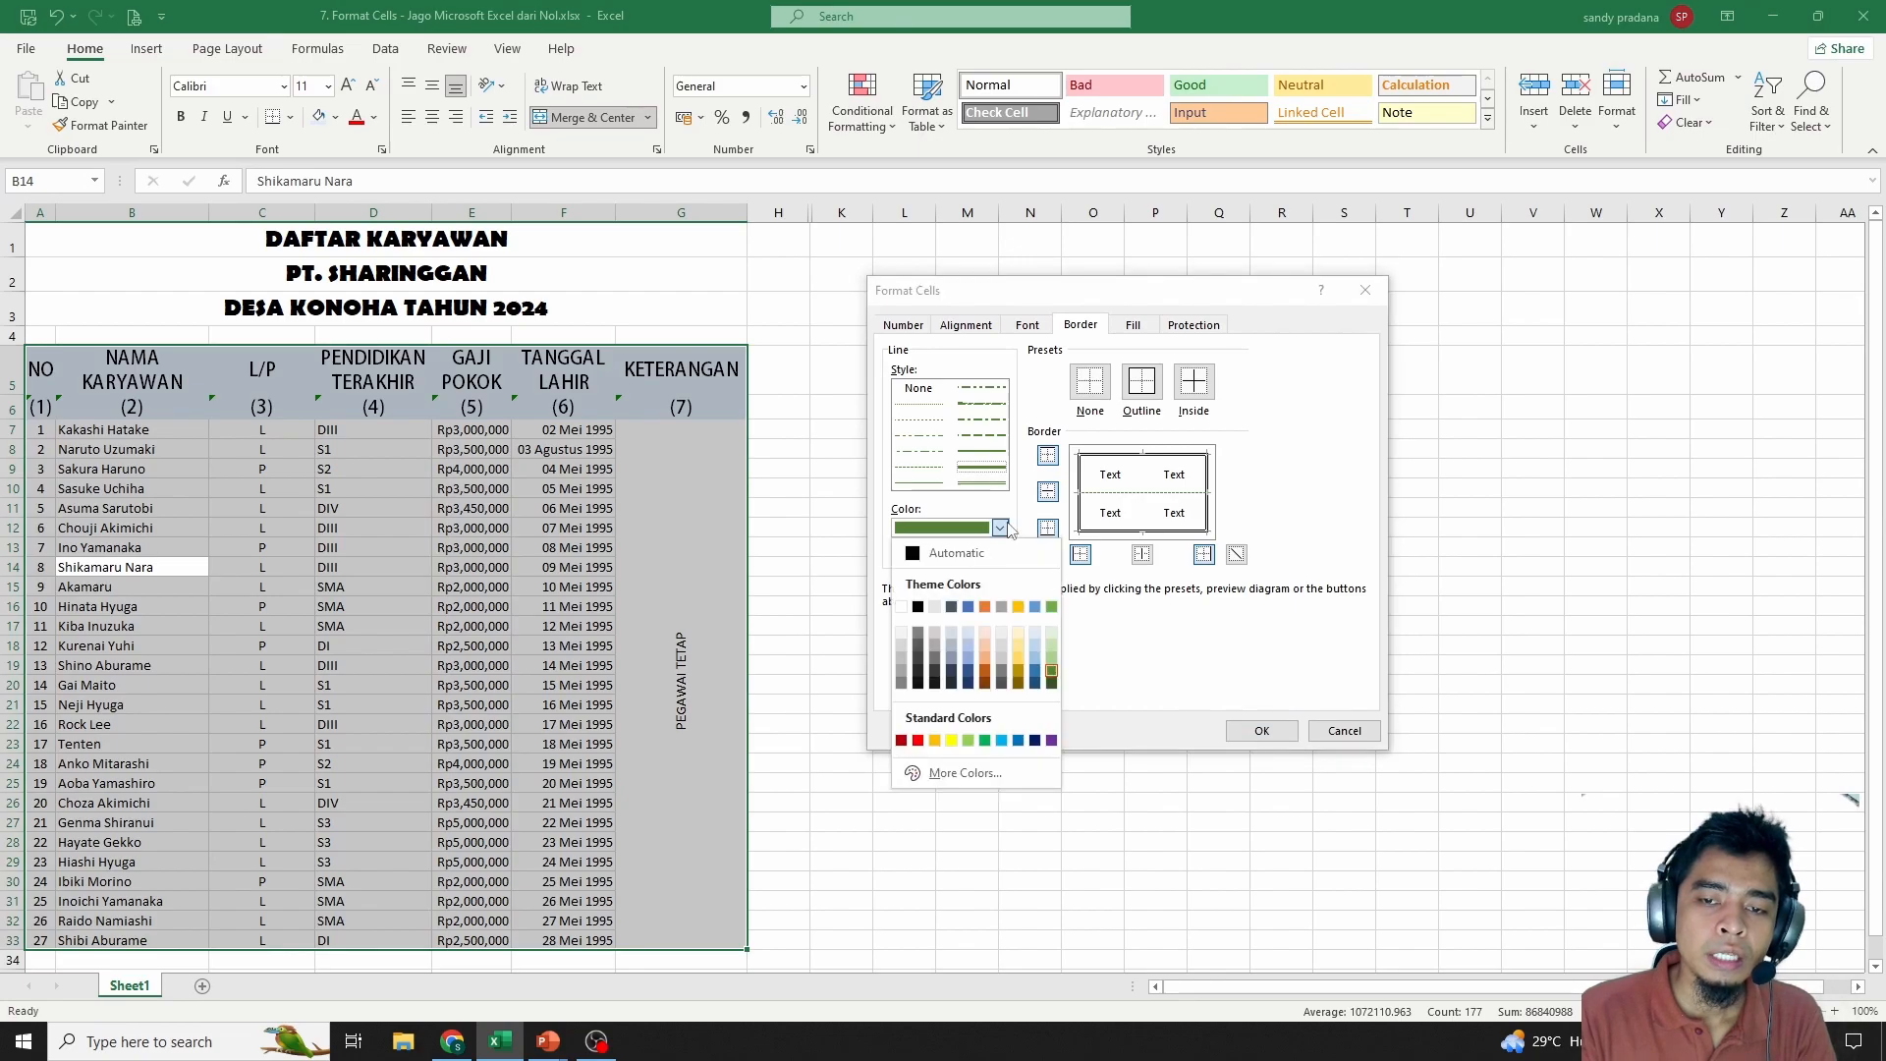
{"action": "left_click", "coordinate": [936, 740]}
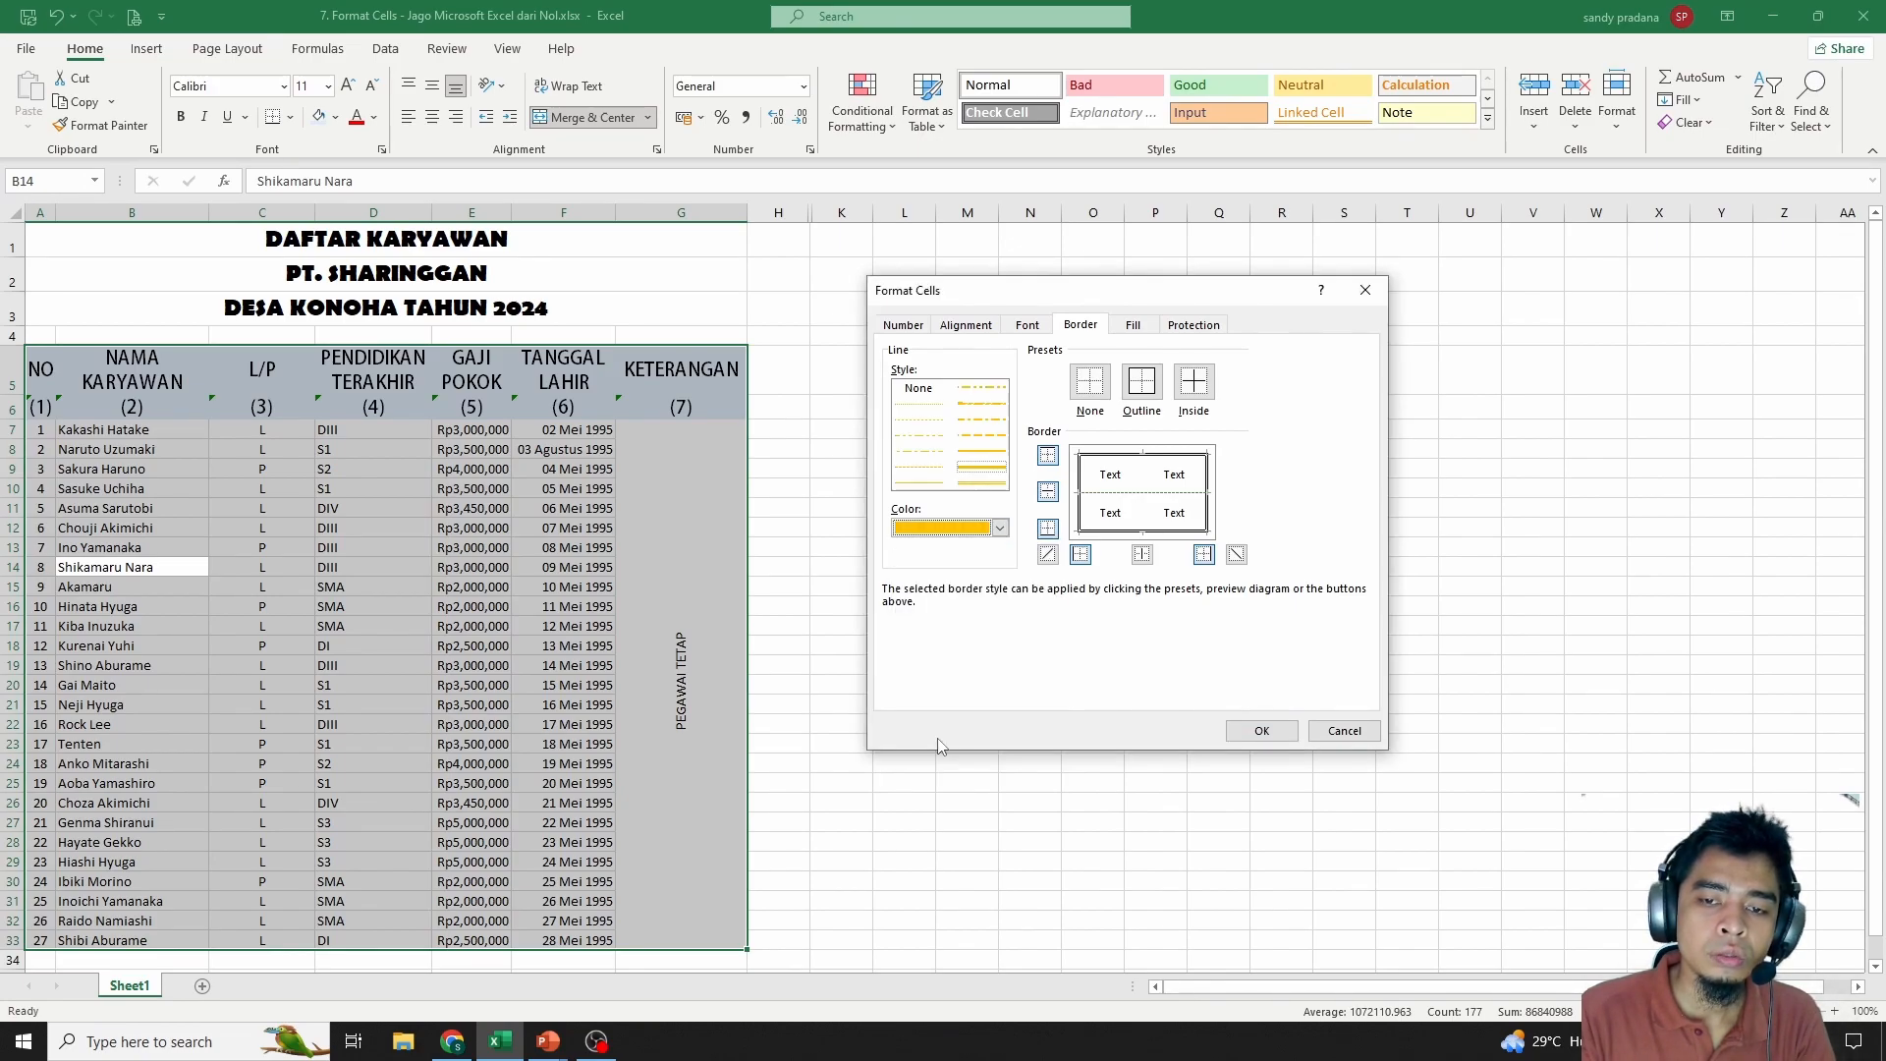
{"action": "left_click", "coordinate": [1145, 476]}
{"action": "left_click", "coordinate": [1261, 731]}
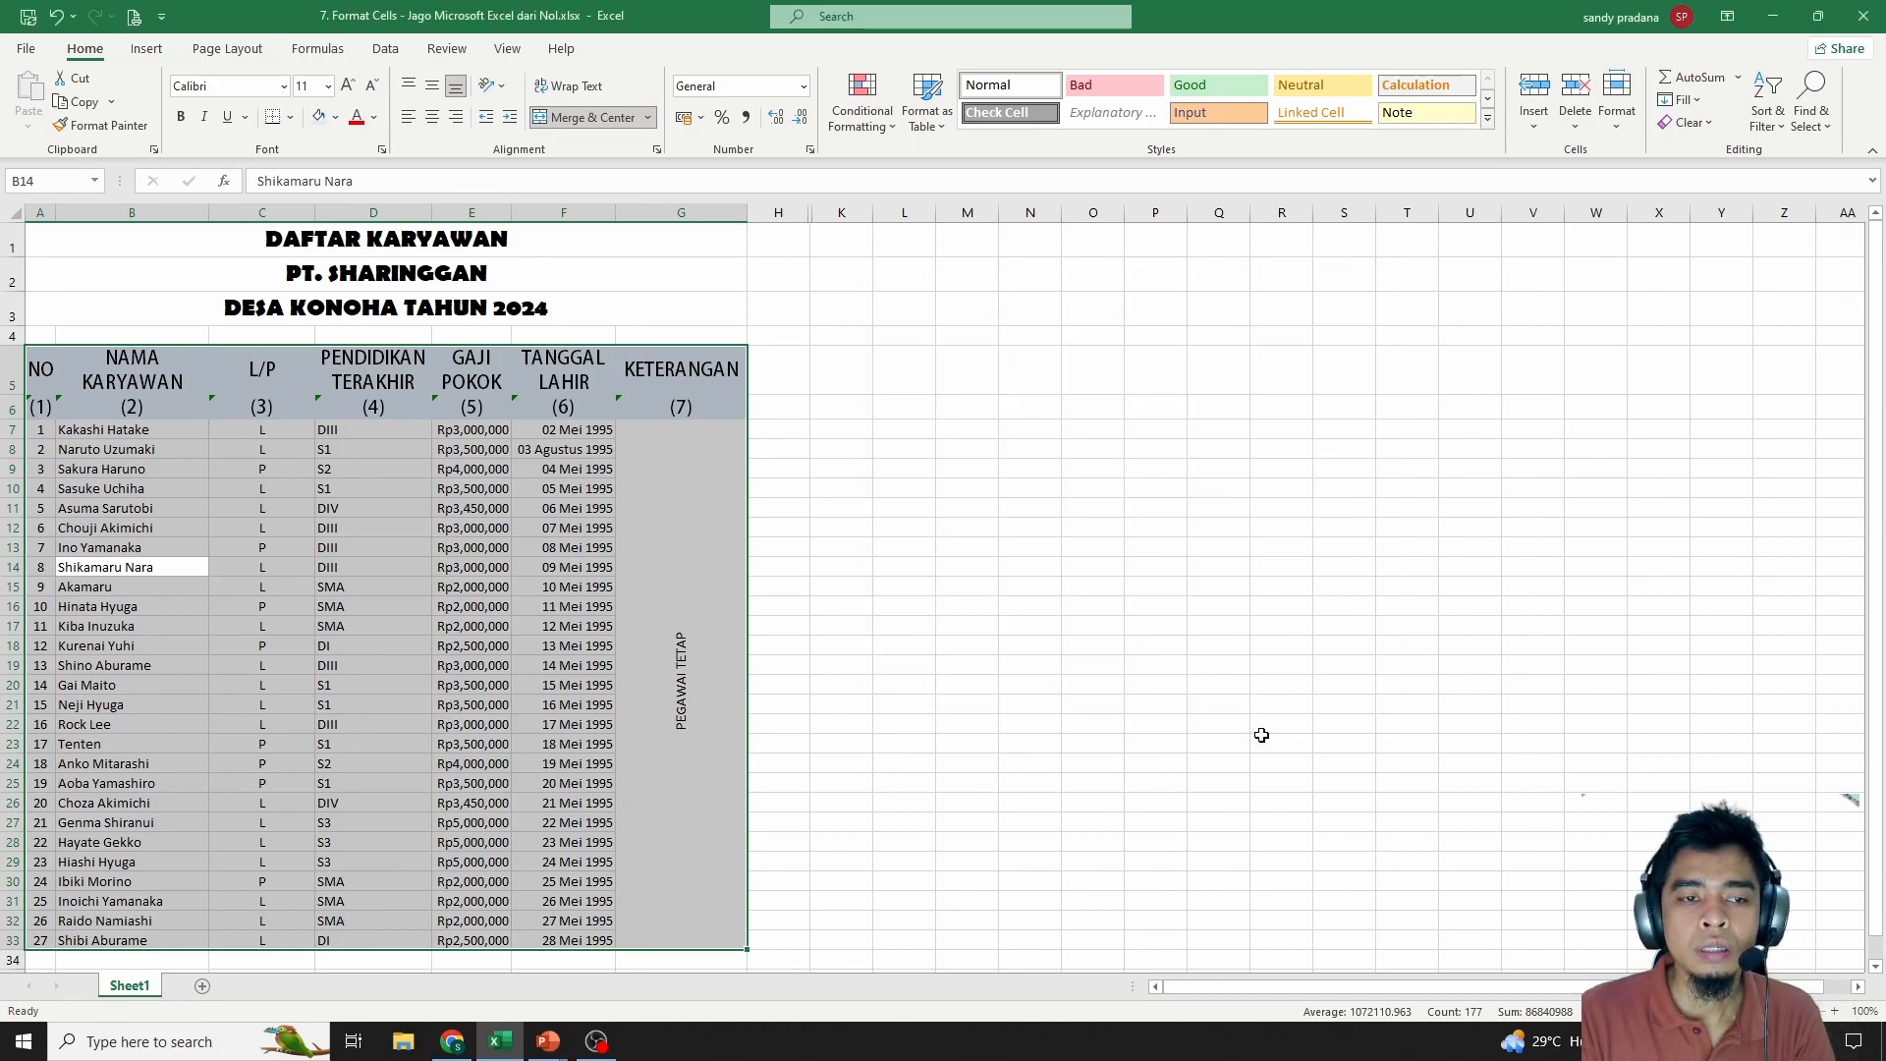
{"action": "left_click", "coordinate": [659, 508]}
{"action": "scroll", "coordinate": [687, 485], "scroll_direction": "down", "scroll_amount": 5}
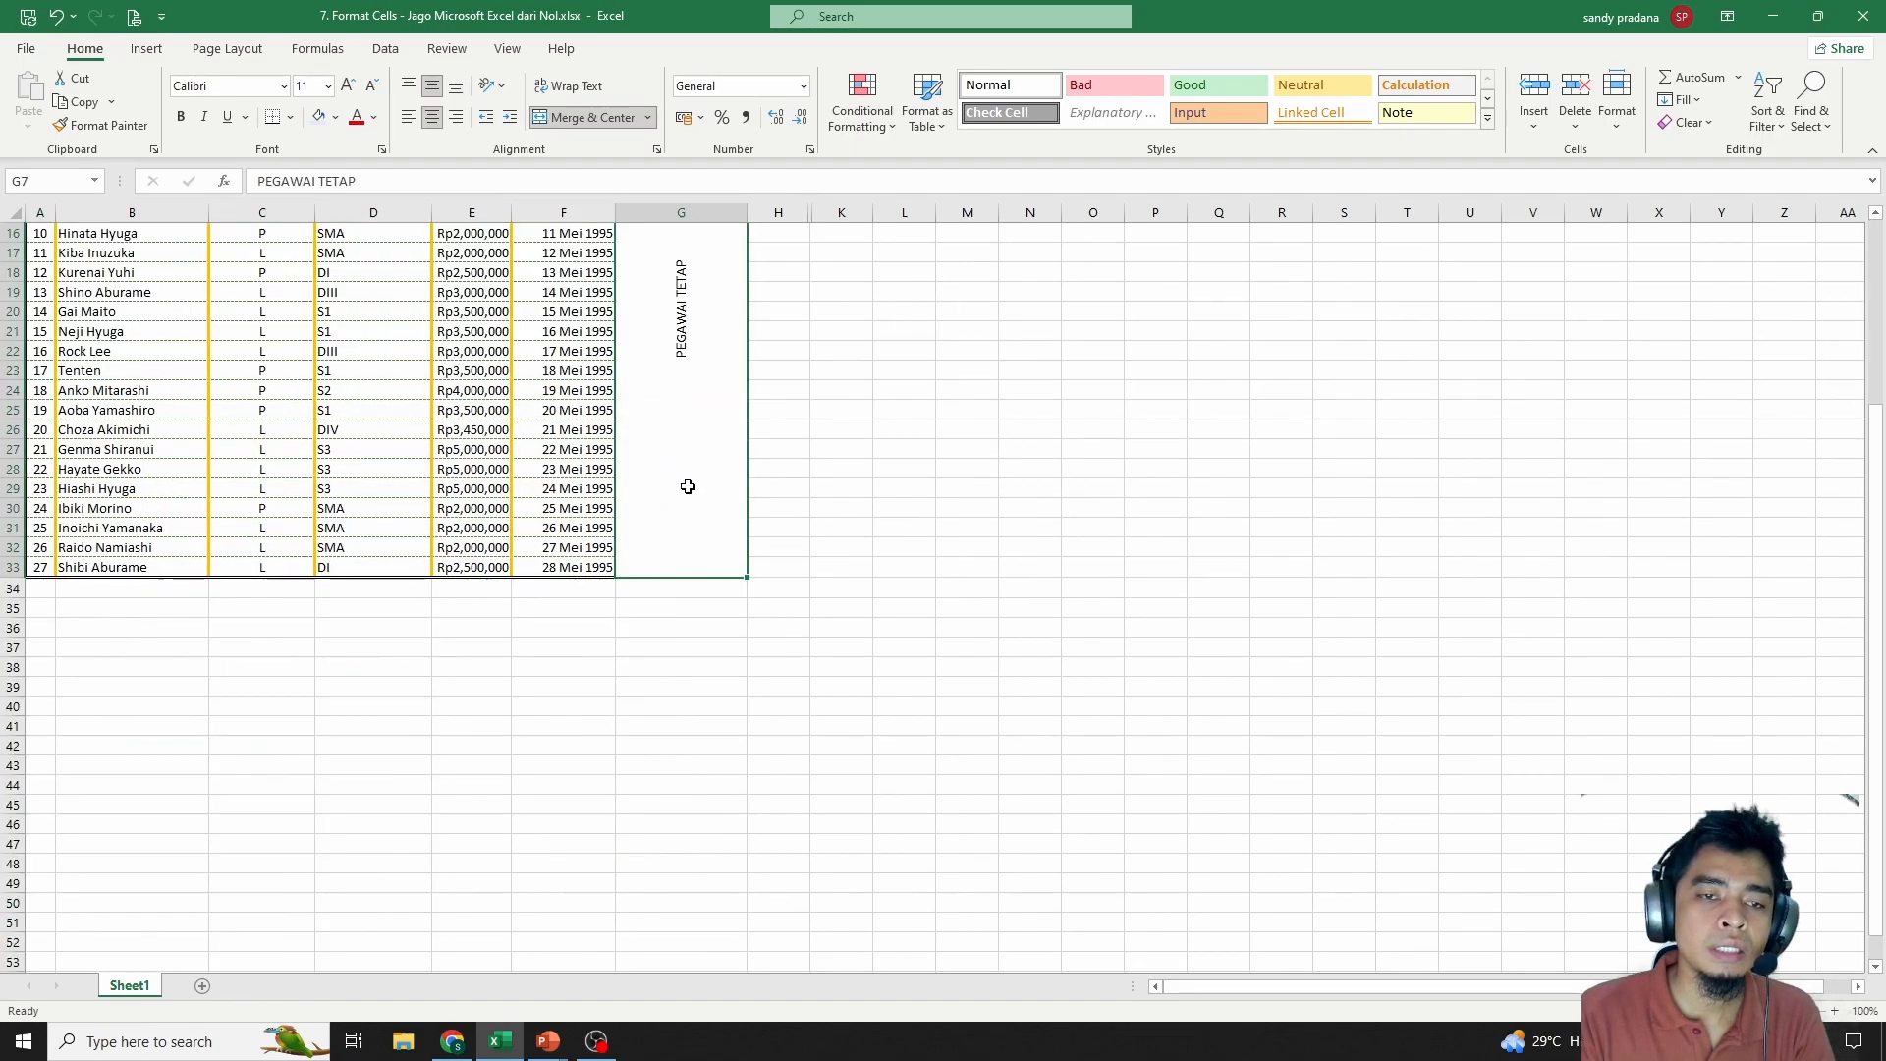
{"action": "scroll", "coordinate": [943, 575], "scroll_direction": "up", "scroll_amount": 5}
{"action": "left_click", "coordinate": [875, 526]}
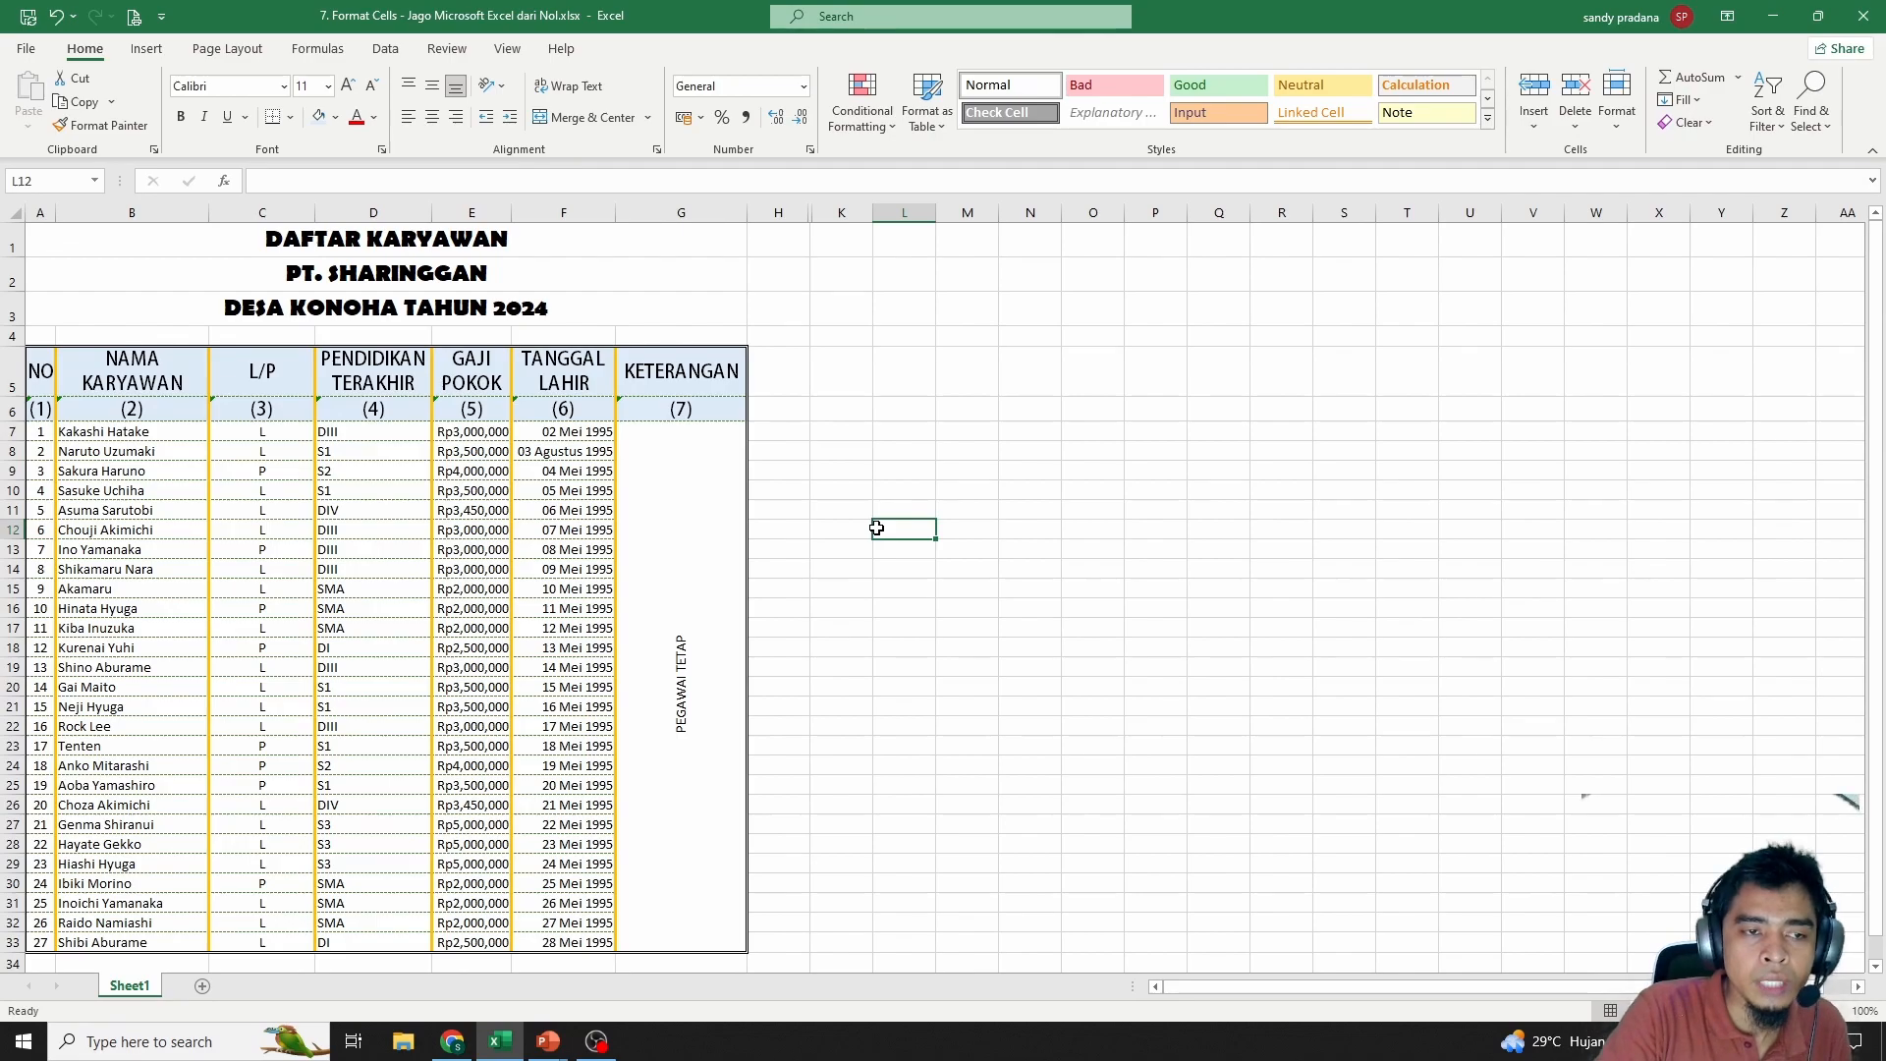
{"action": "left_click", "coordinate": [648, 519]}
{"action": "right_click", "coordinate": [472, 628]}
{"action": "key", "text": "Escape"}
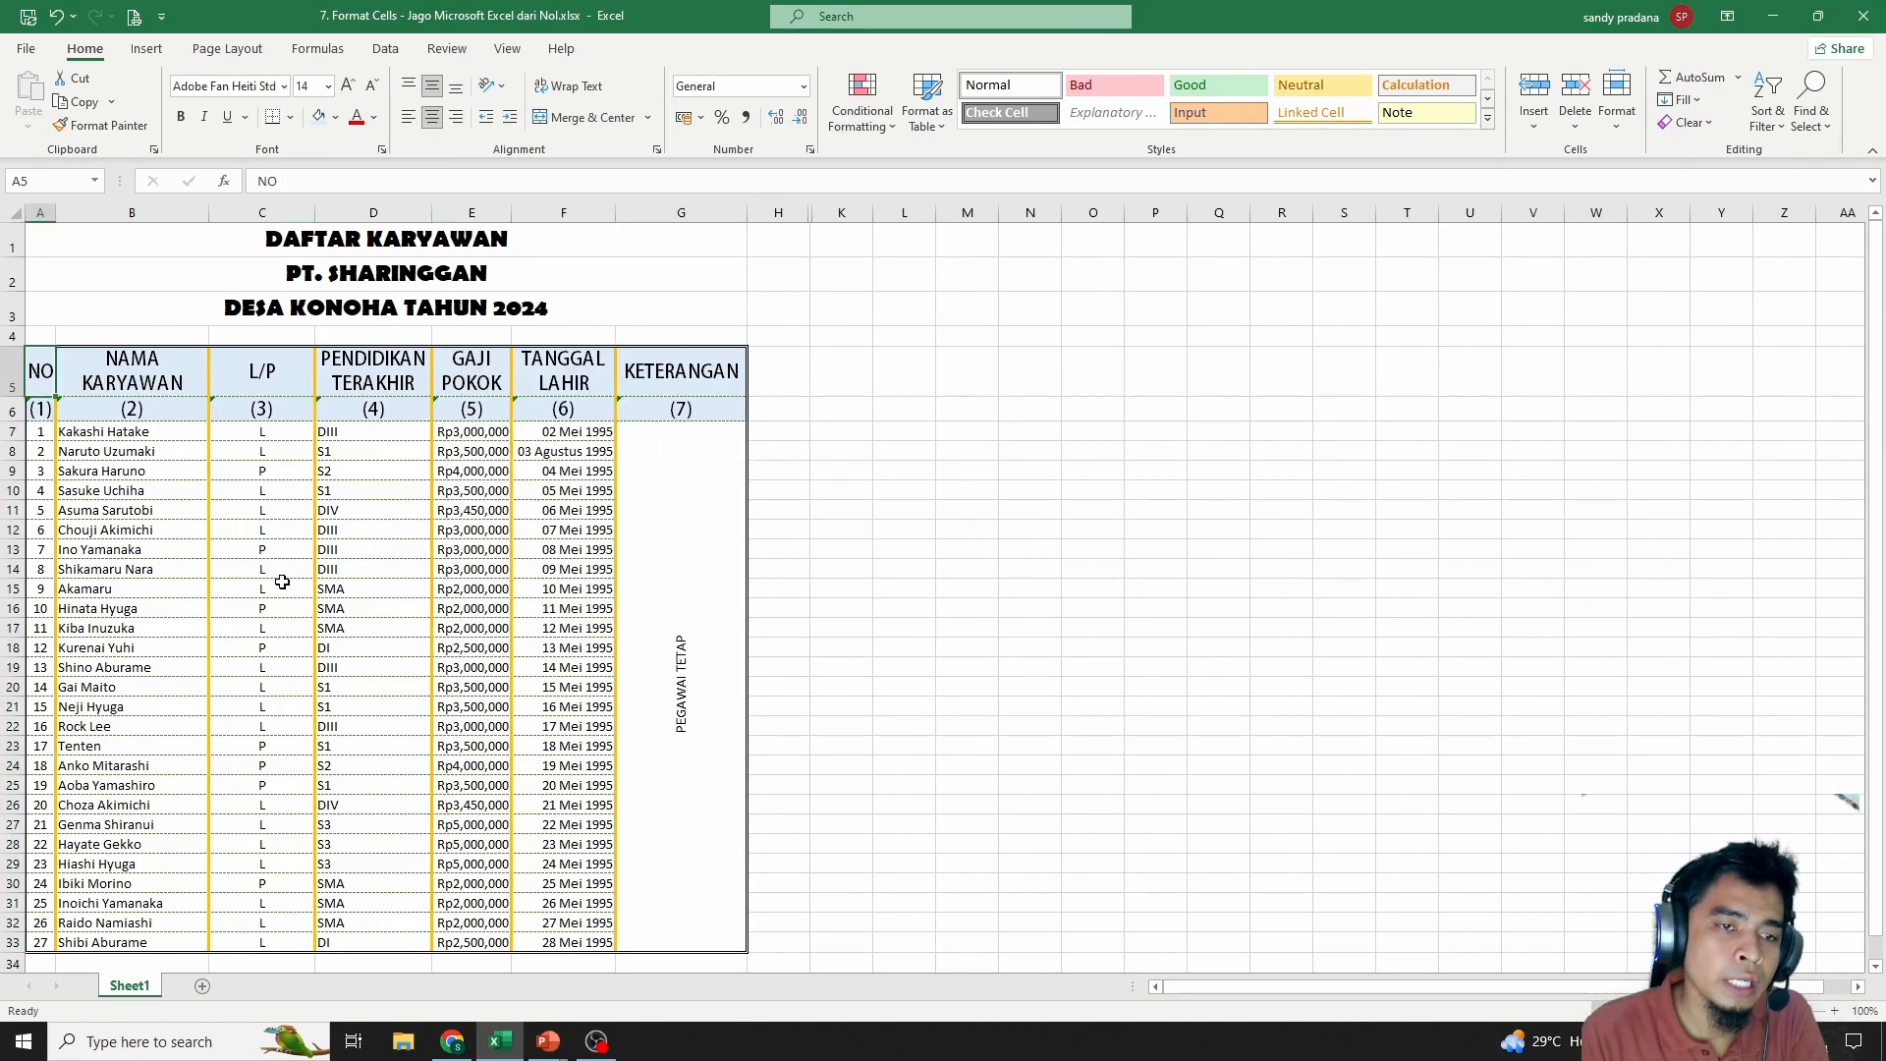
{"action": "right_click", "coordinate": [182, 452]}
{"action": "left_click", "coordinate": [255, 905]}
{"action": "left_click", "coordinate": [311, 596]}
{"action": "left_click", "coordinate": [553, 534]}
{"action": "left_click", "coordinate": [376, 532]}
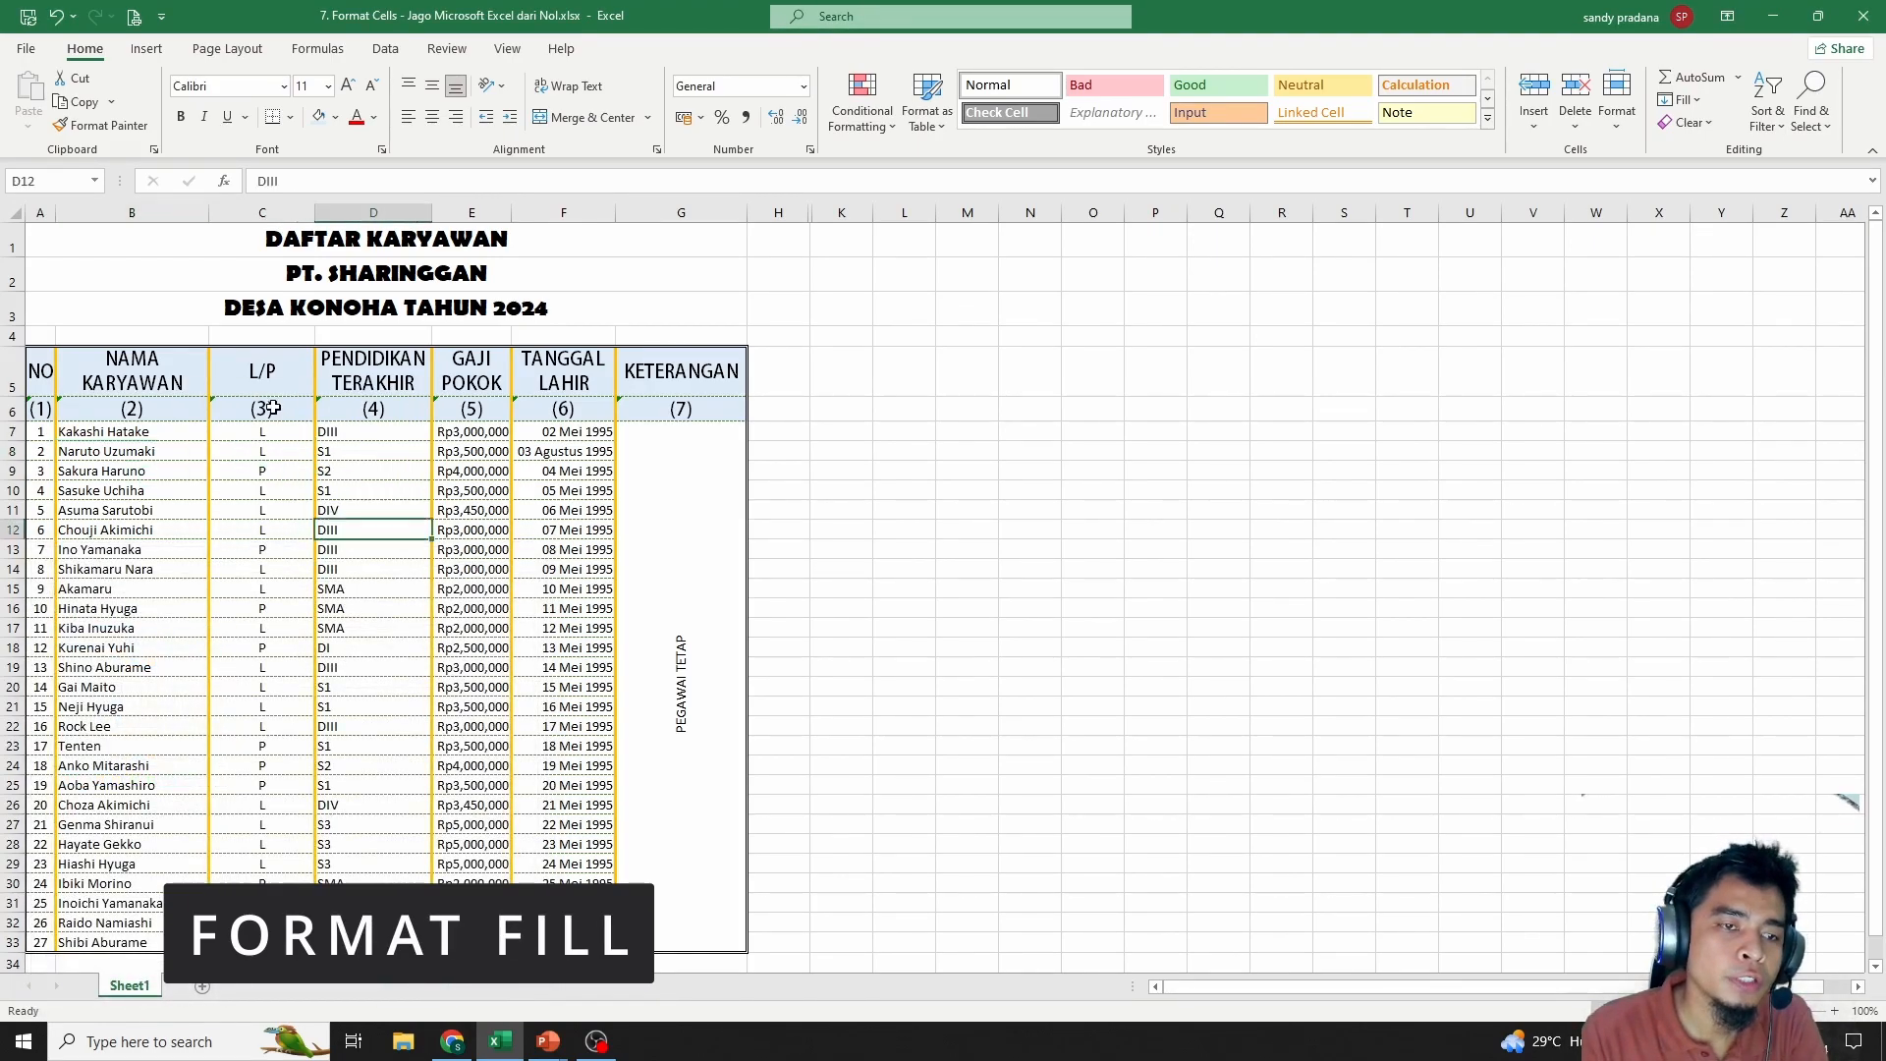
{"action": "left_click", "coordinate": [263, 372]}
{"action": "left_click", "coordinate": [335, 117]}
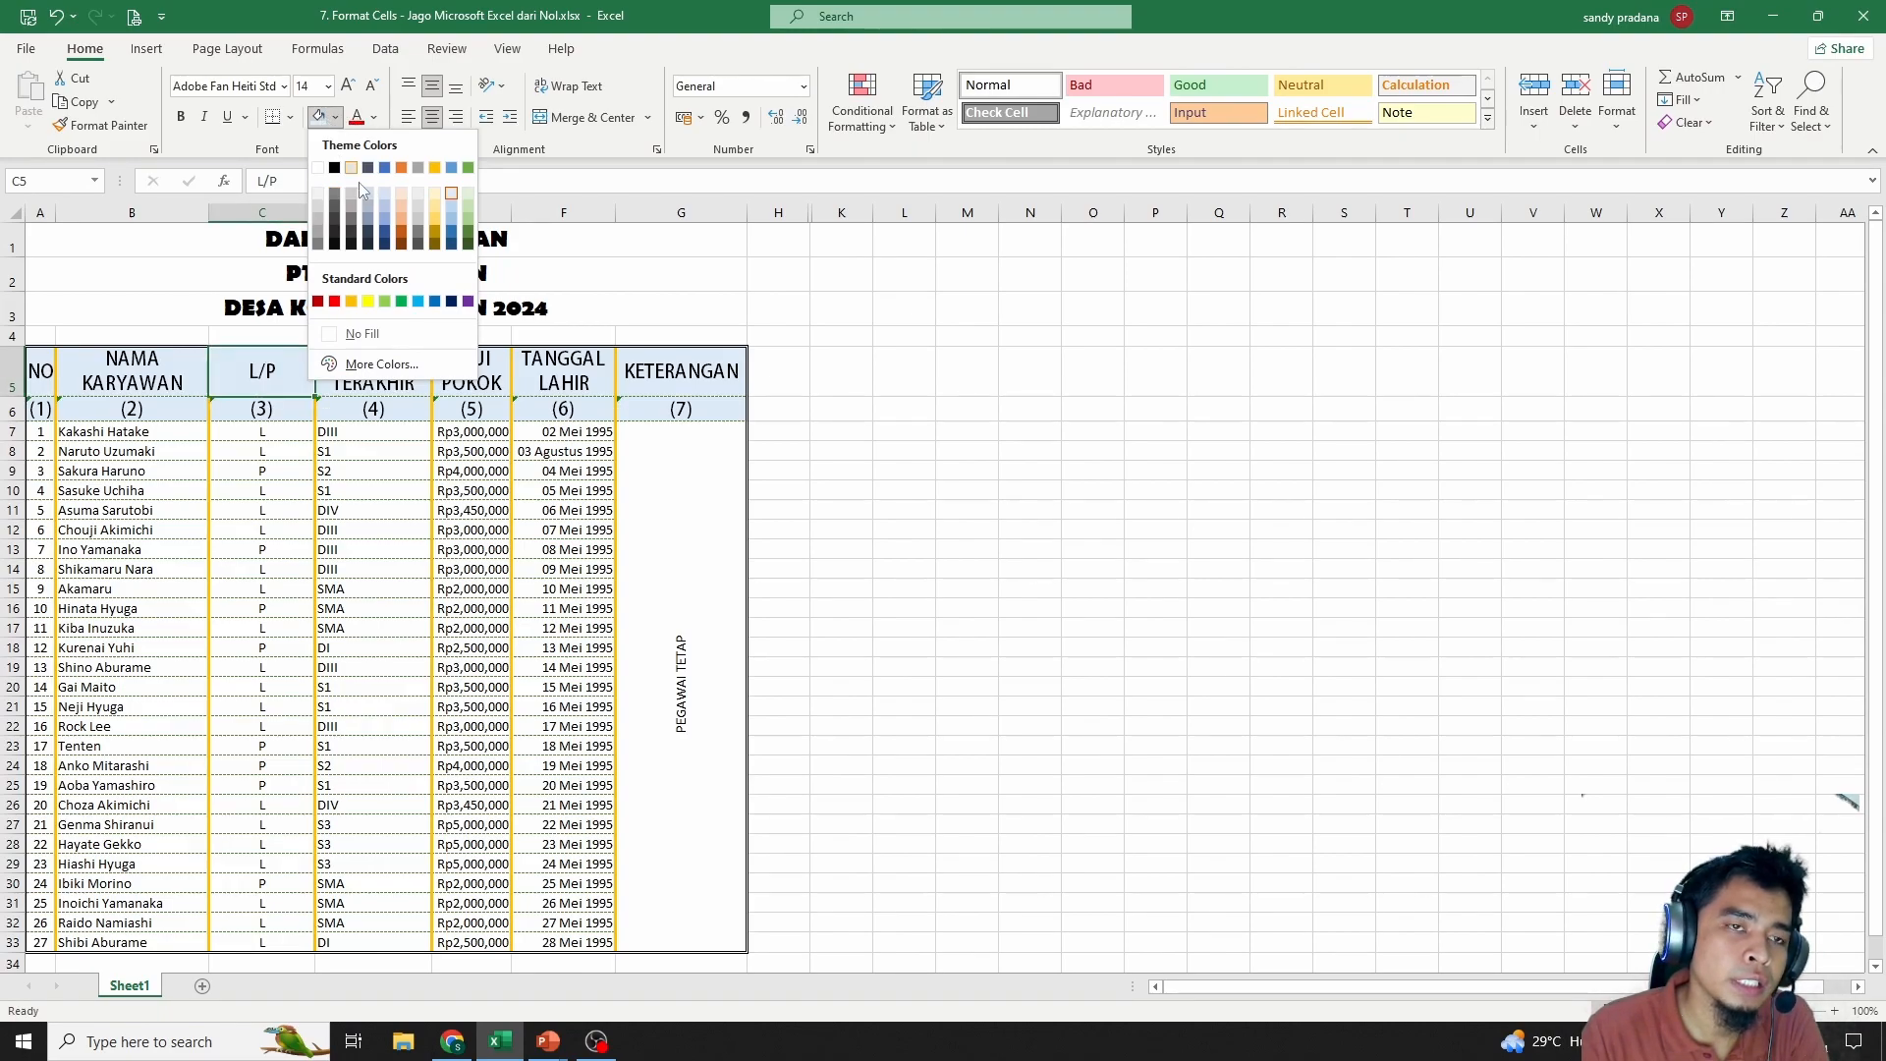
{"action": "left_click", "coordinate": [236, 591]}
{"action": "left_click_drag", "start_coordinate": [43, 431], "coordinate": [661, 893]}
Fill A7:G33 with a two-colour horizontal gradient fading from white to blue
{"action": "right_click", "coordinate": [537, 718]}
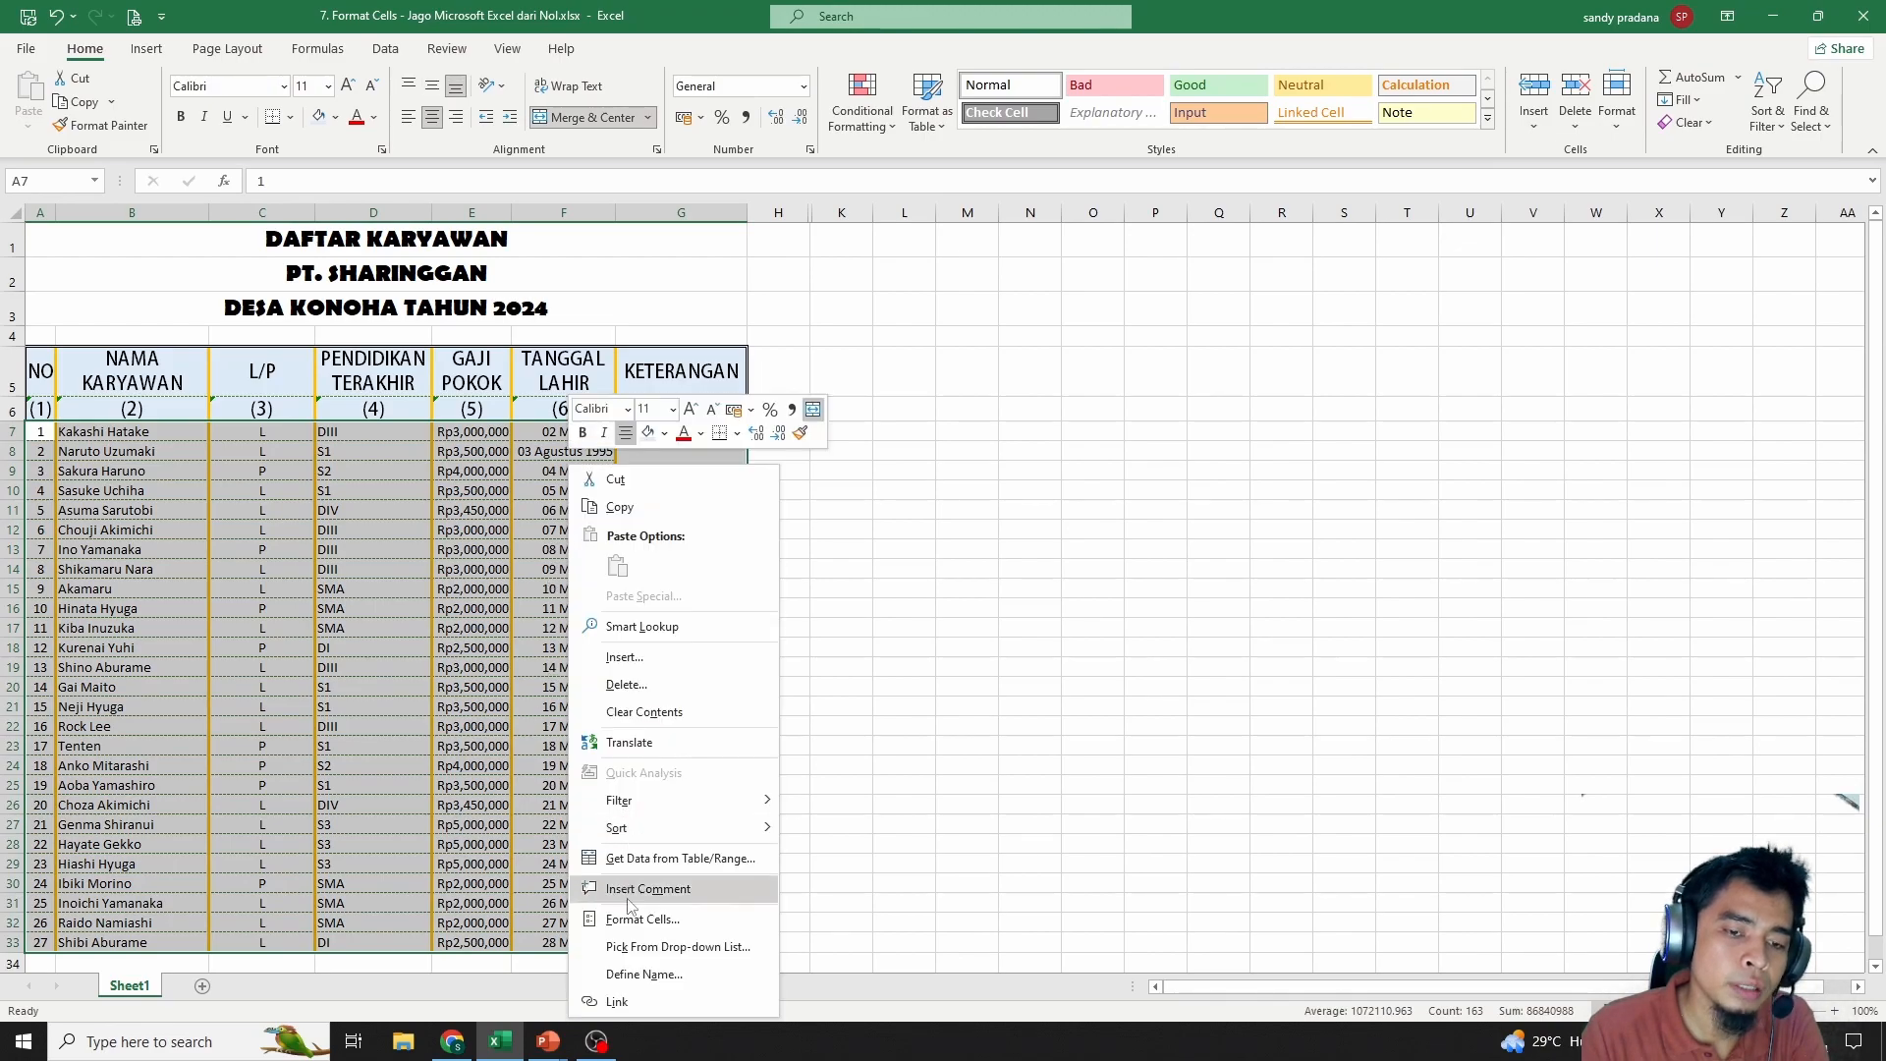
{"action": "left_click", "coordinate": [629, 923]}
{"action": "left_click_drag", "start_coordinate": [616, 548], "coordinate": [872, 455]}
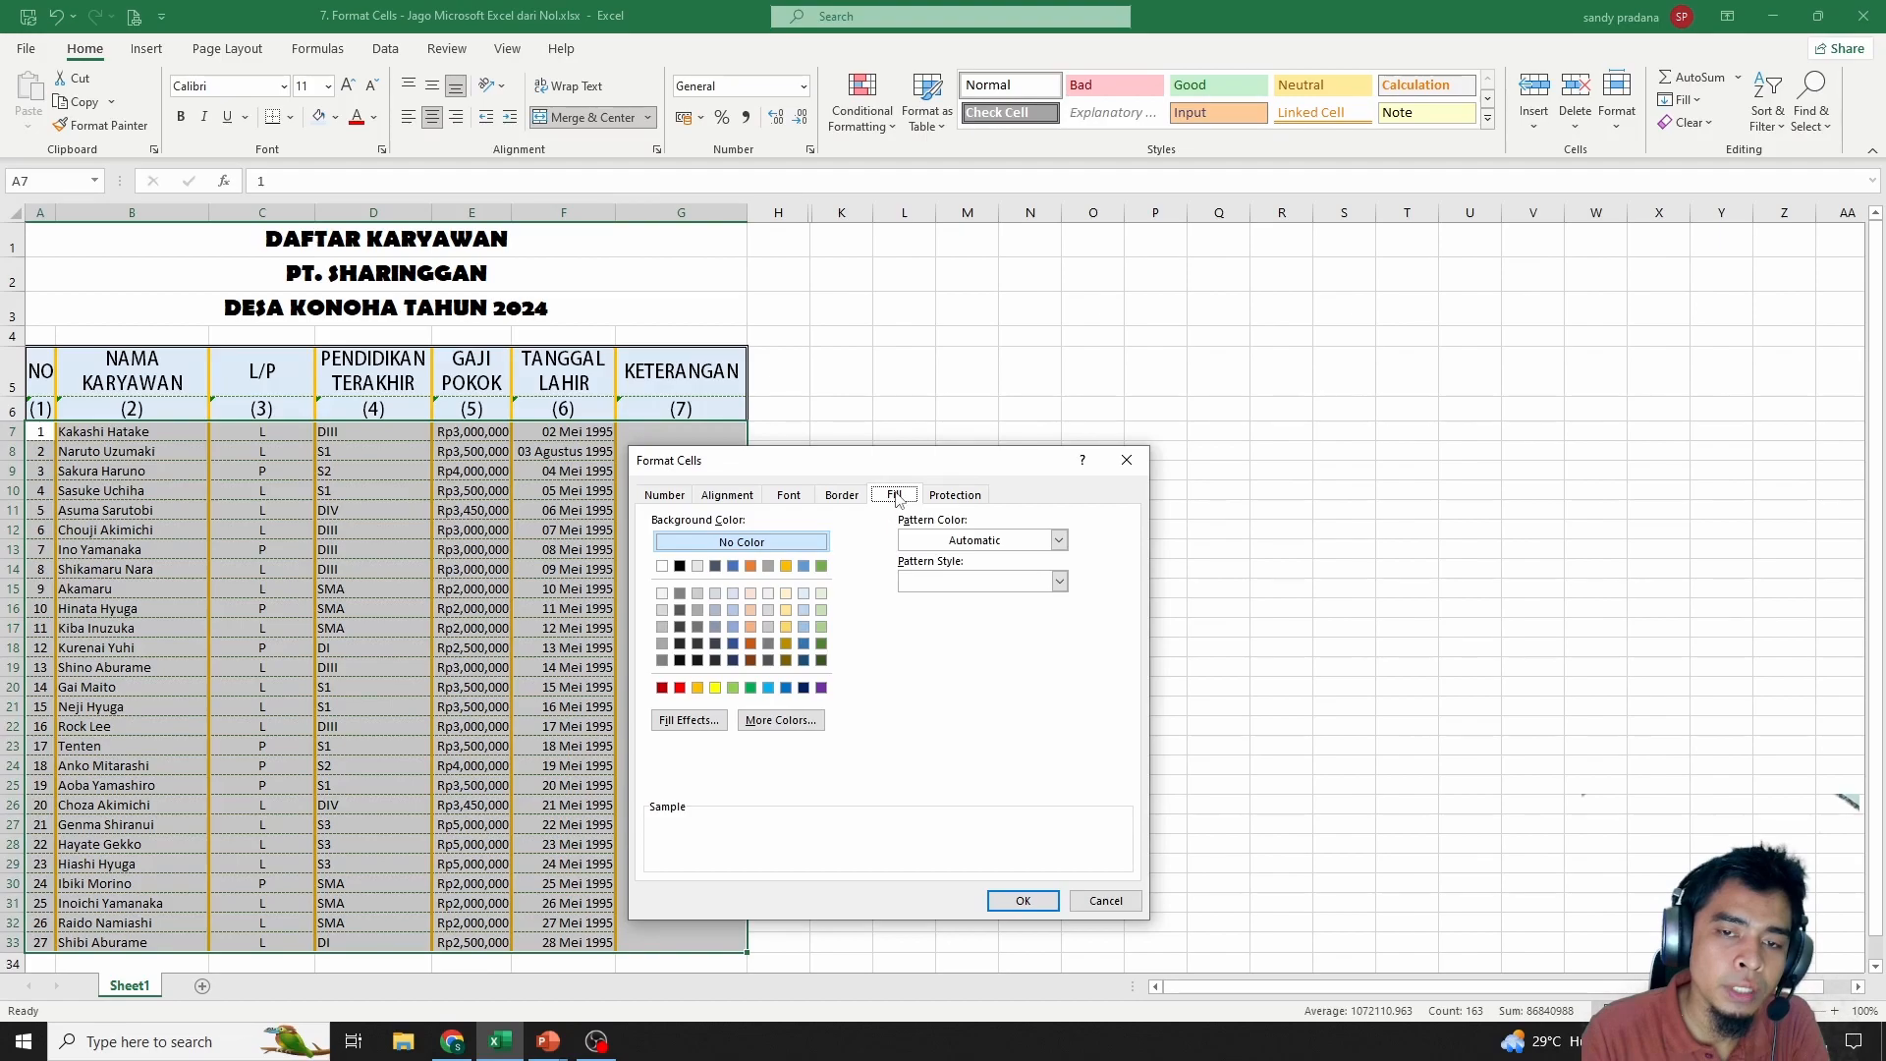
{"action": "left_click", "coordinate": [730, 626]}
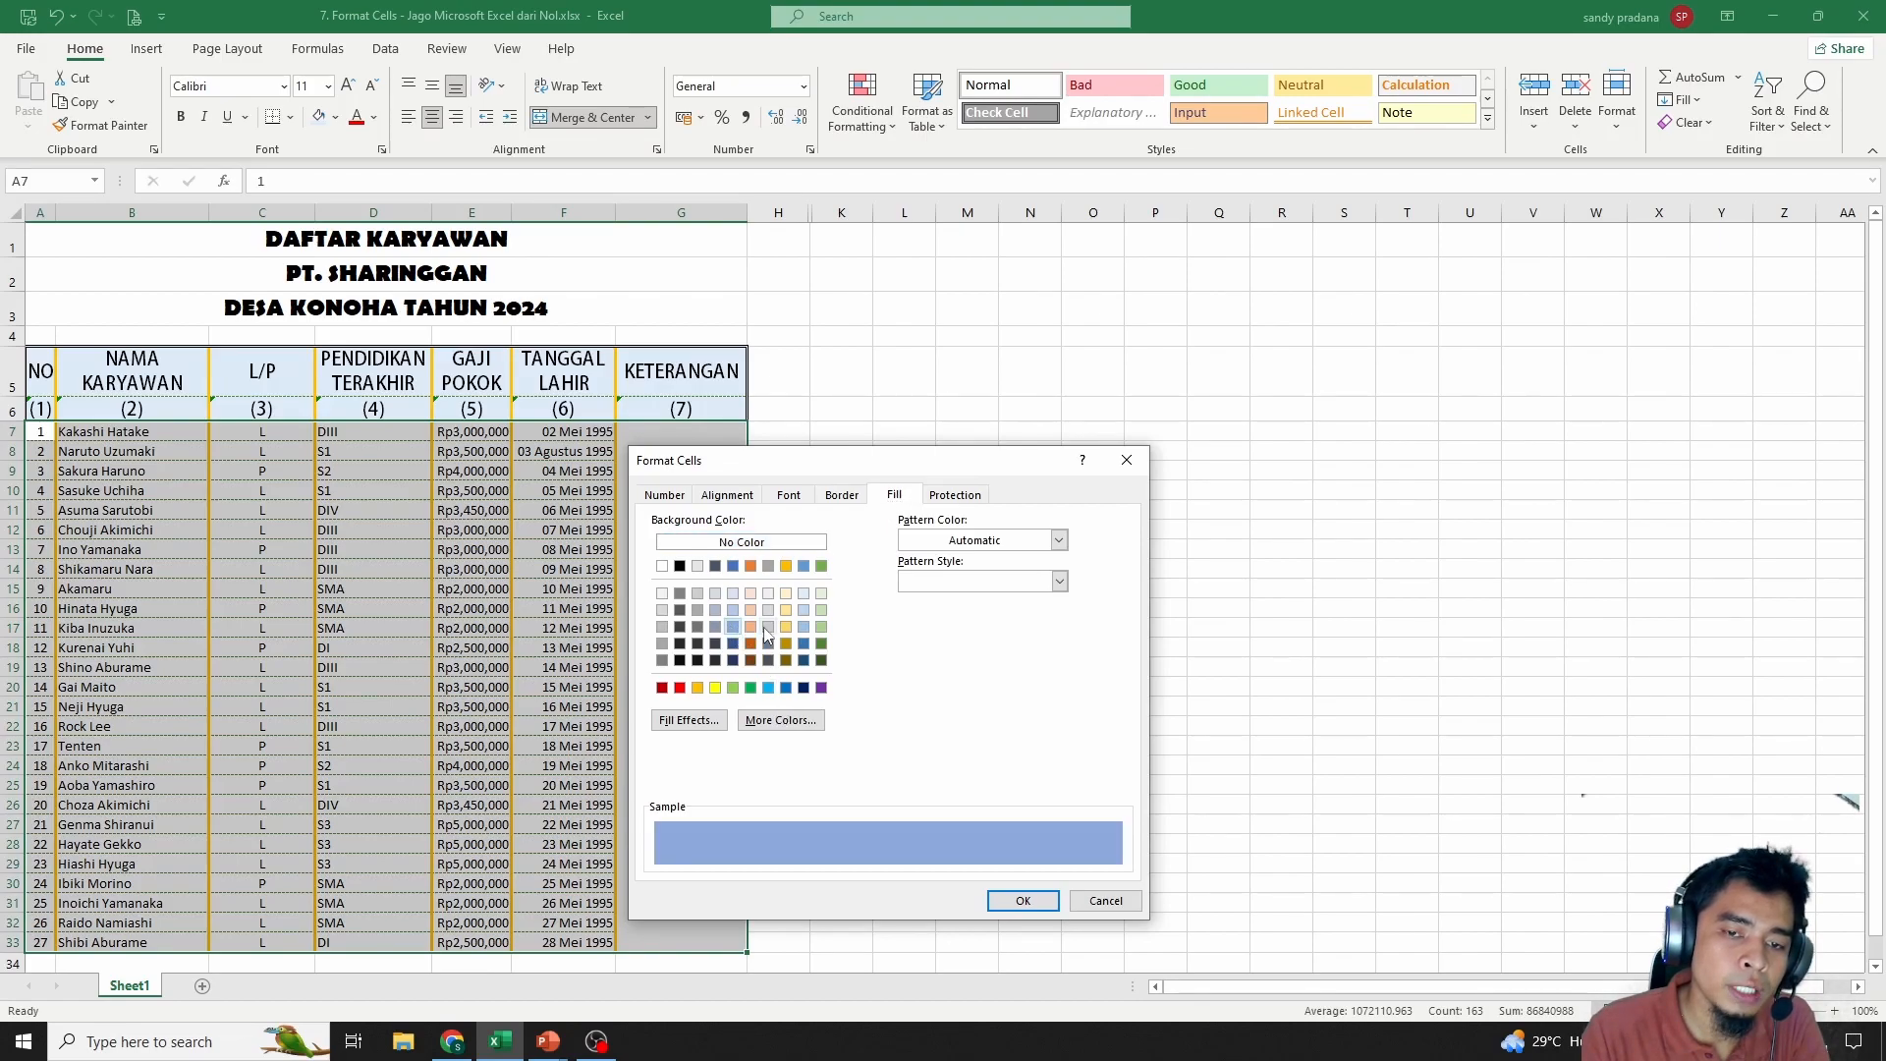
{"action": "left_click", "coordinate": [714, 724]}
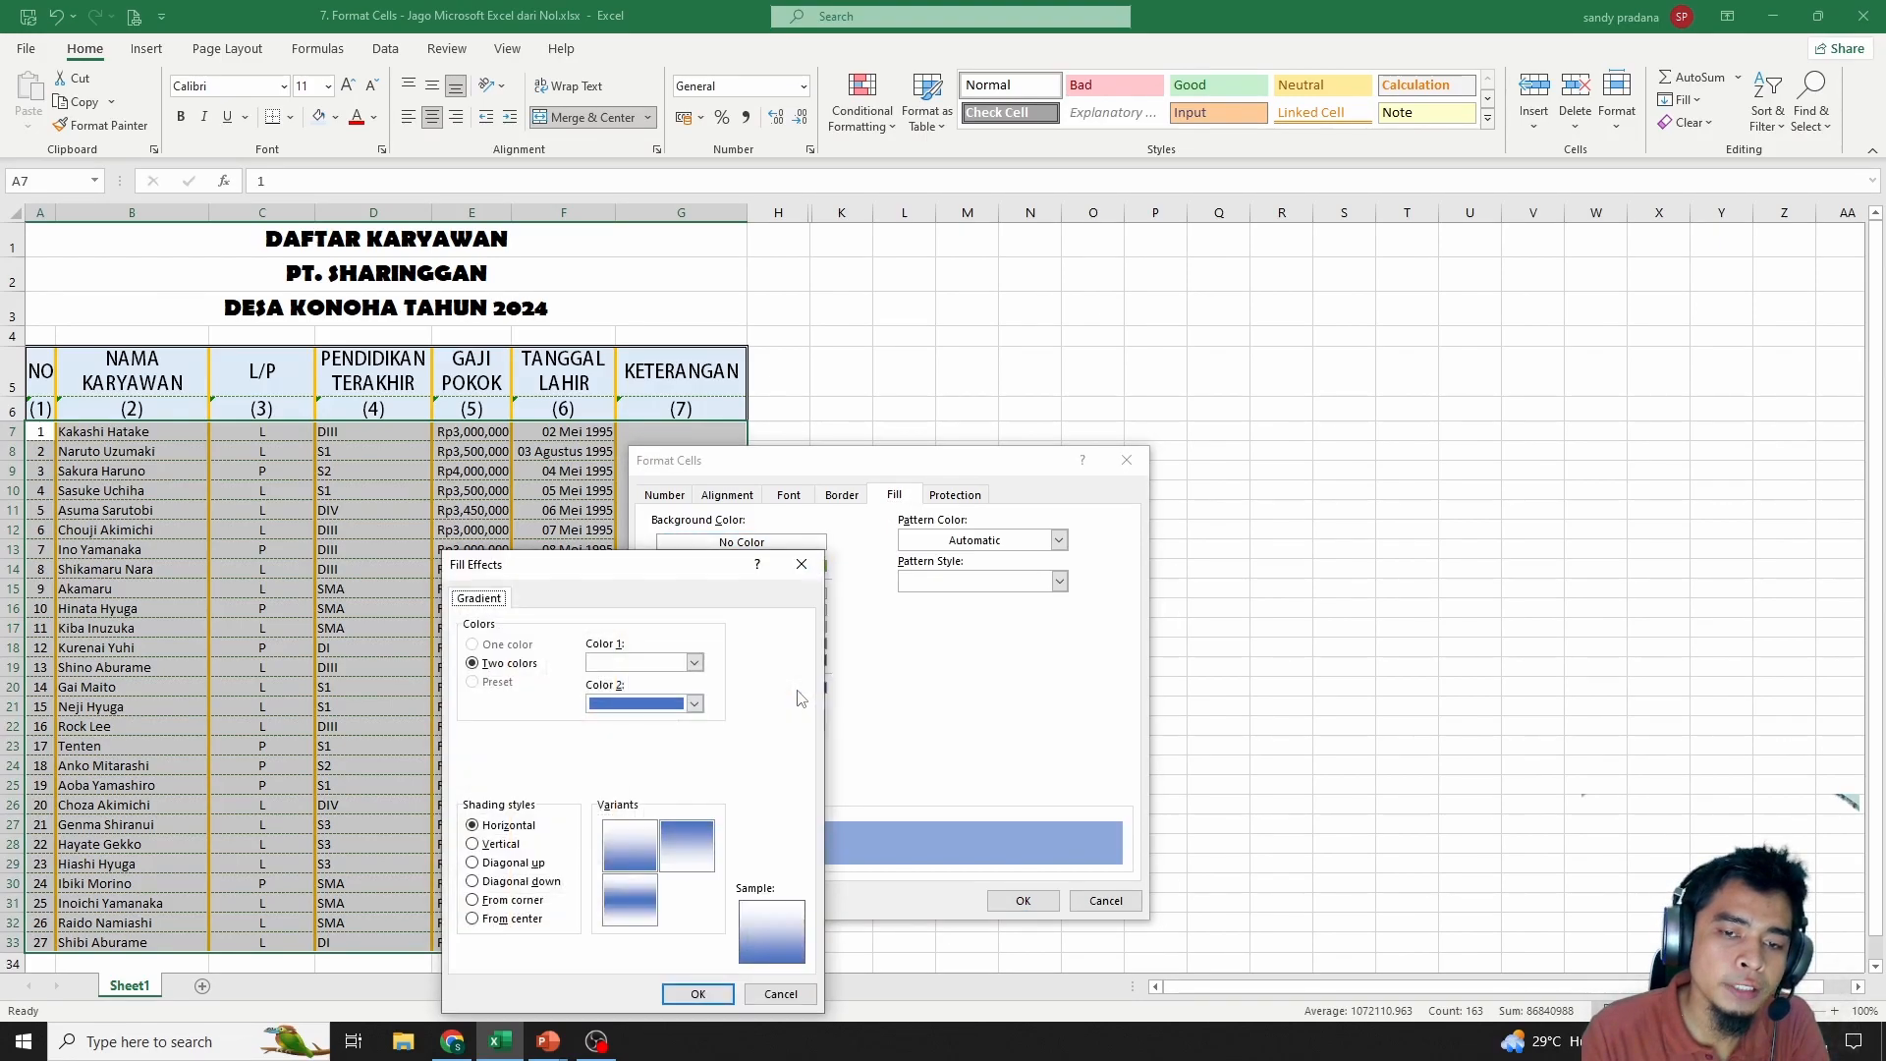
{"action": "left_click", "coordinate": [780, 994]}
{"action": "left_click", "coordinate": [1023, 901]}
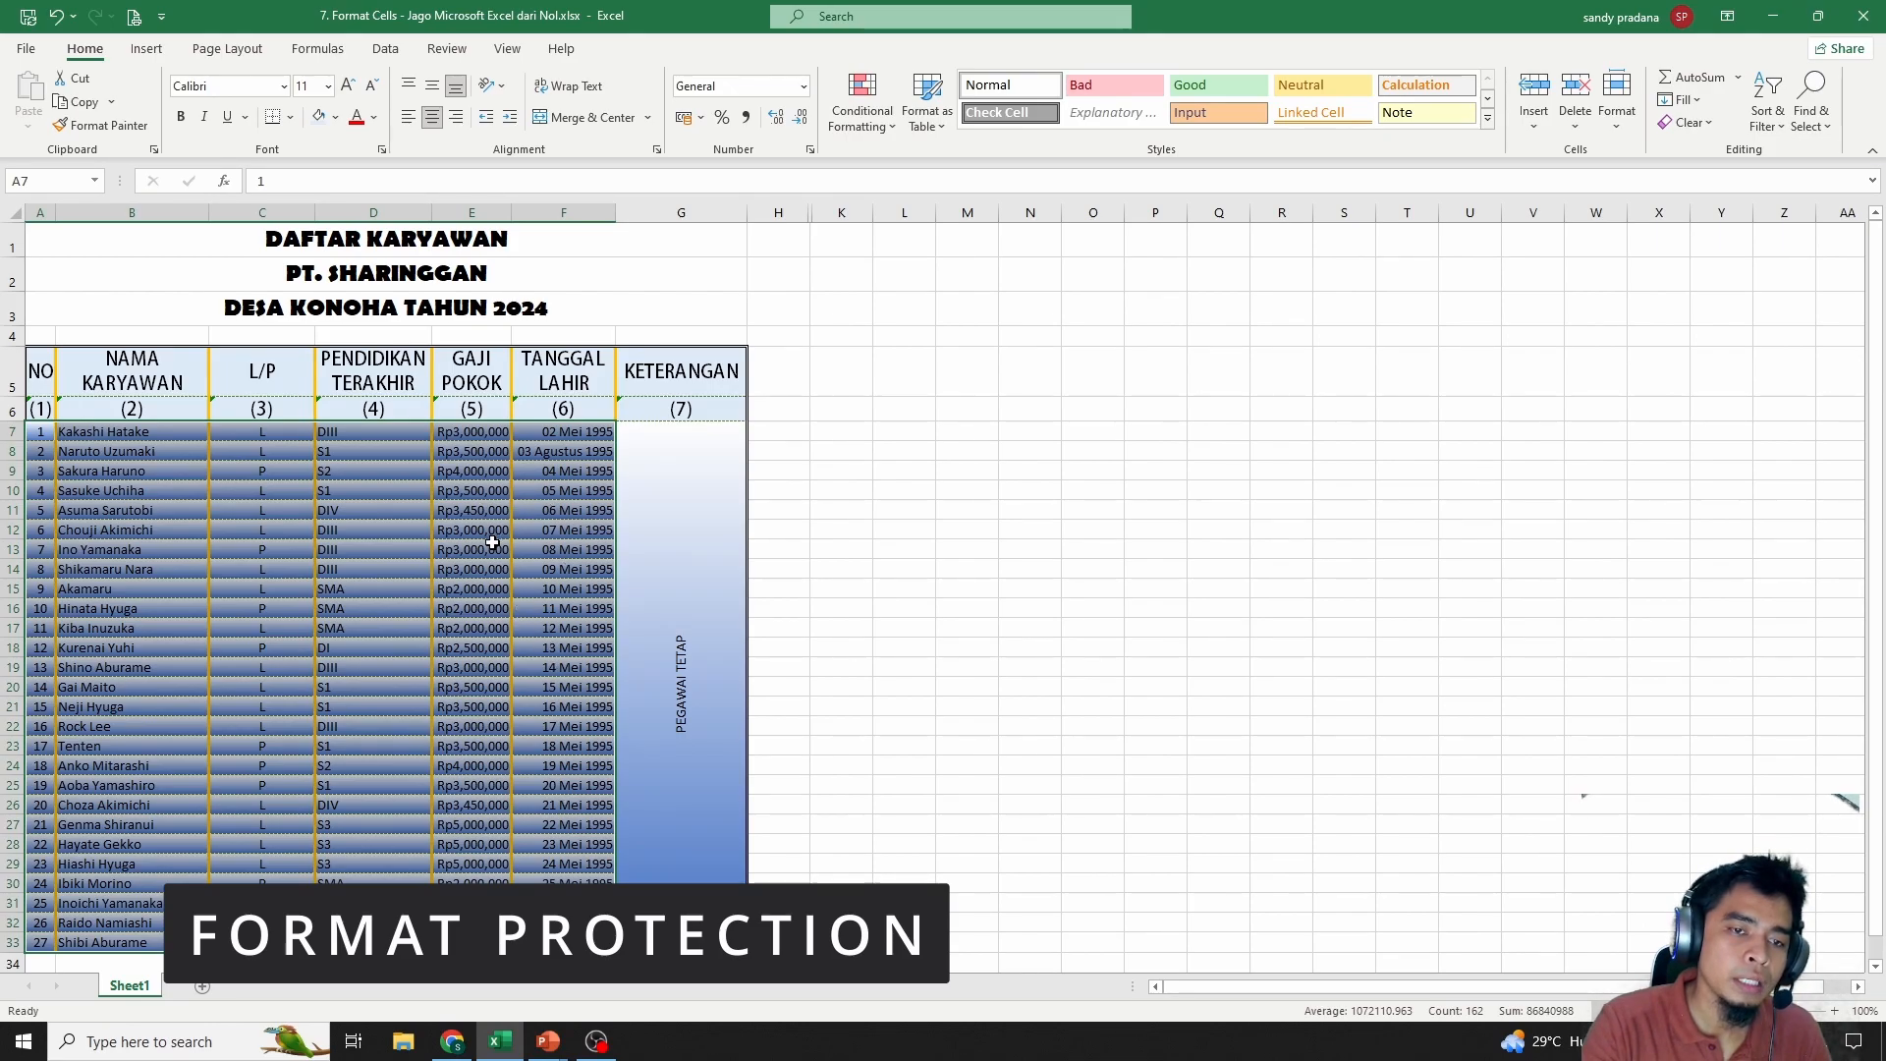
Keep header rows A5:G6 locked in the Protection settings
{"action": "right_click", "coordinate": [557, 467]}
{"action": "key", "text": "Escape"}
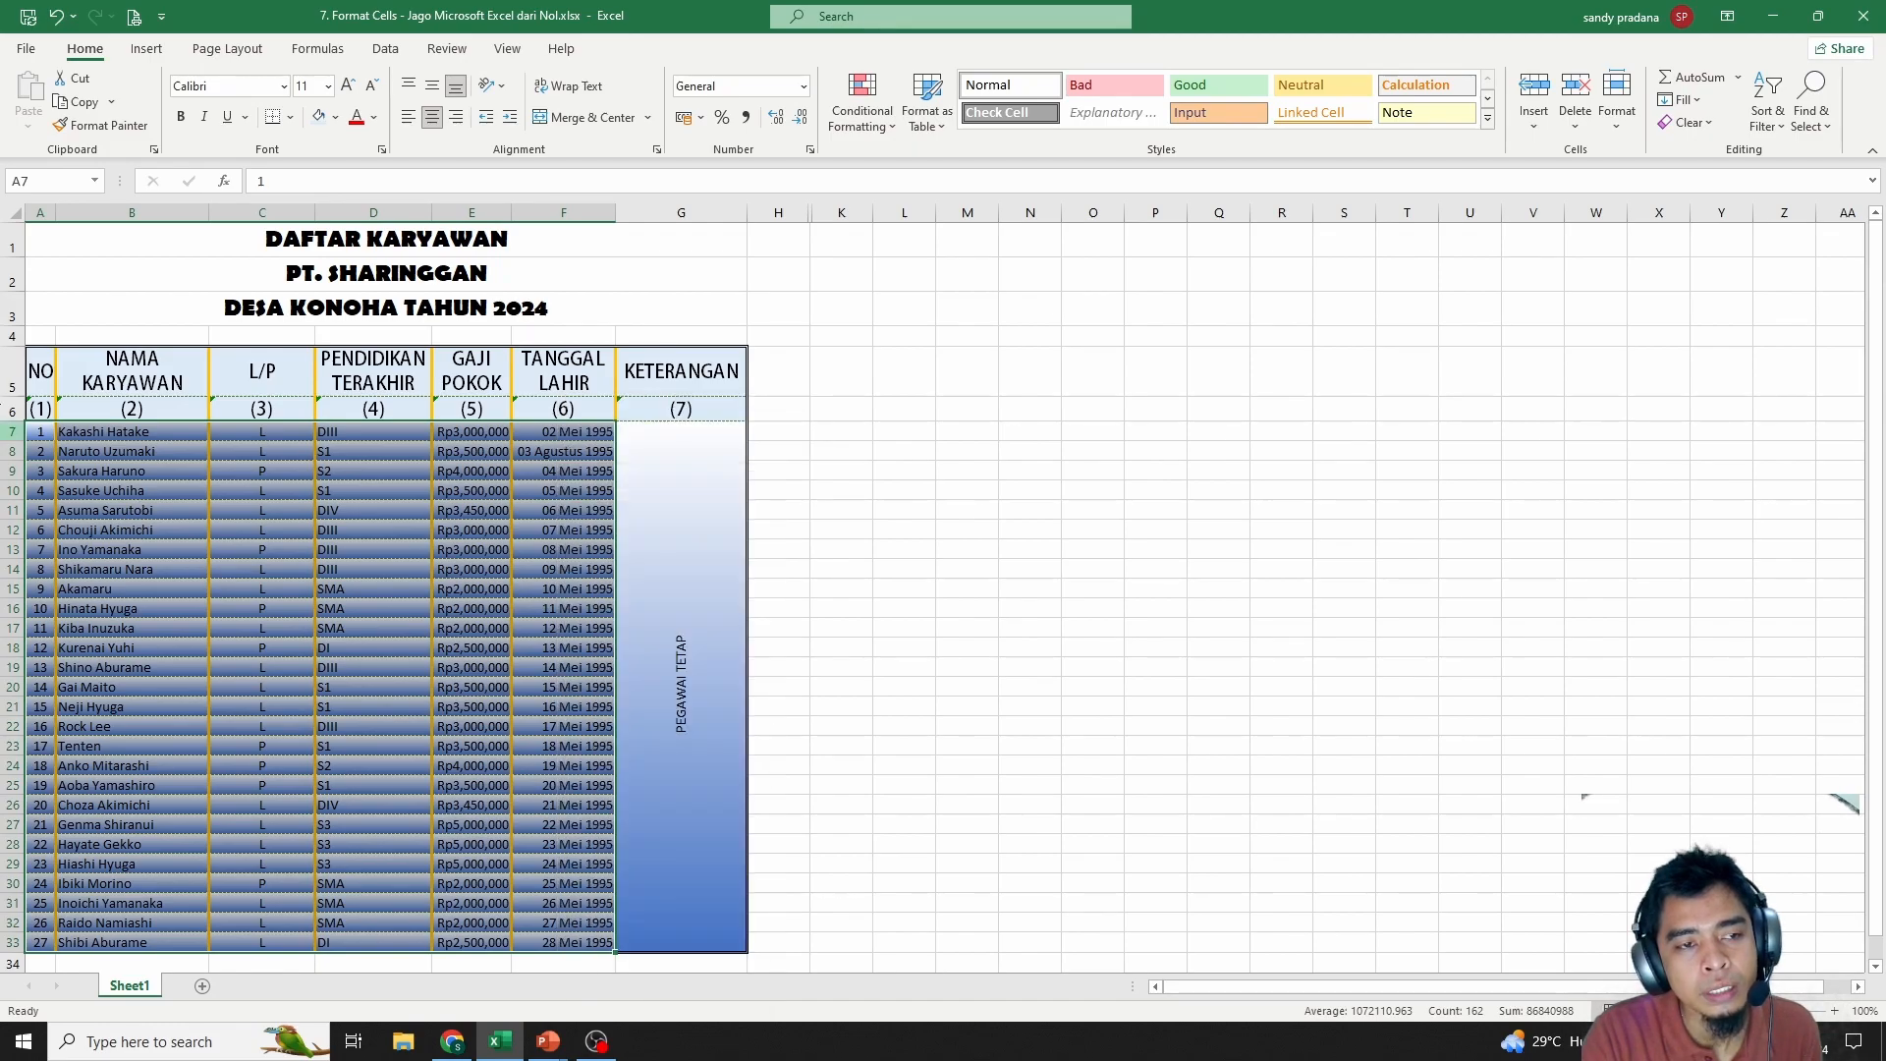
{"action": "left_click_drag", "start_coordinate": [39, 362], "coordinate": [695, 393]}
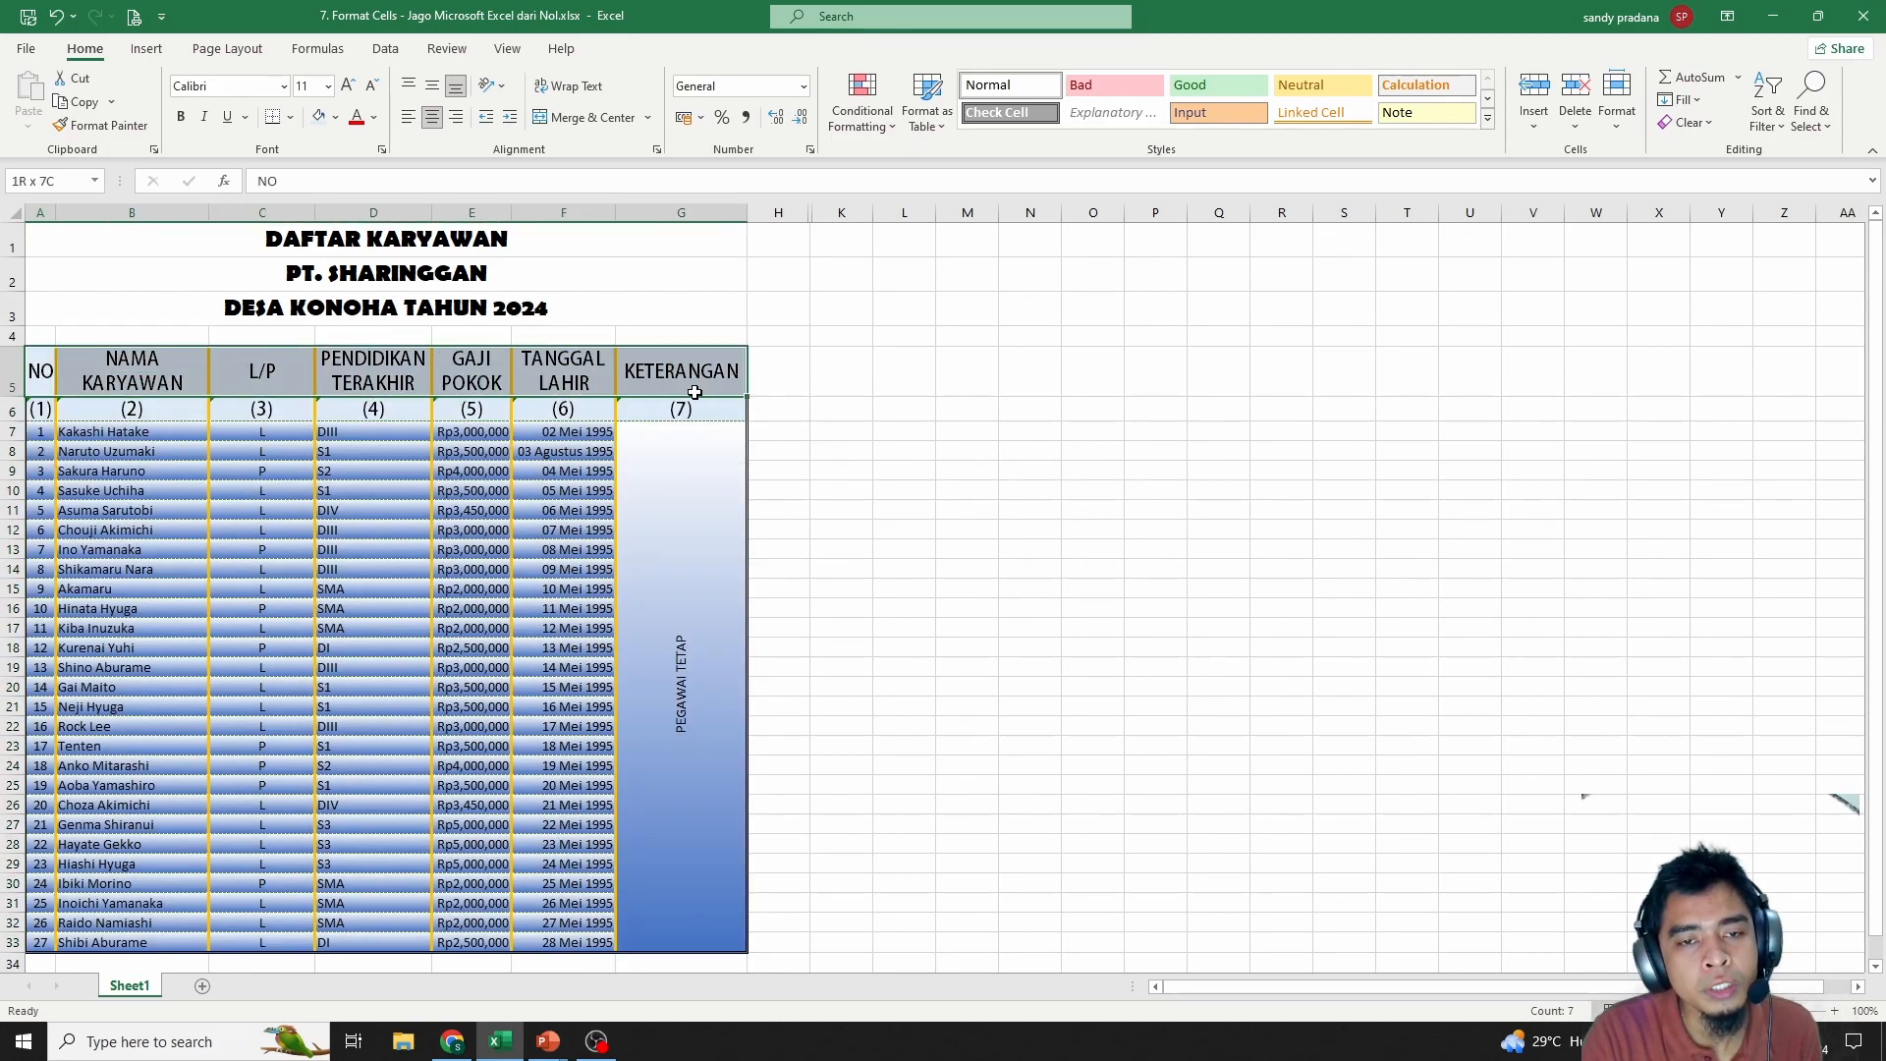
{"action": "right_click", "coordinate": [701, 357]}
{"action": "left_click", "coordinate": [778, 812]}
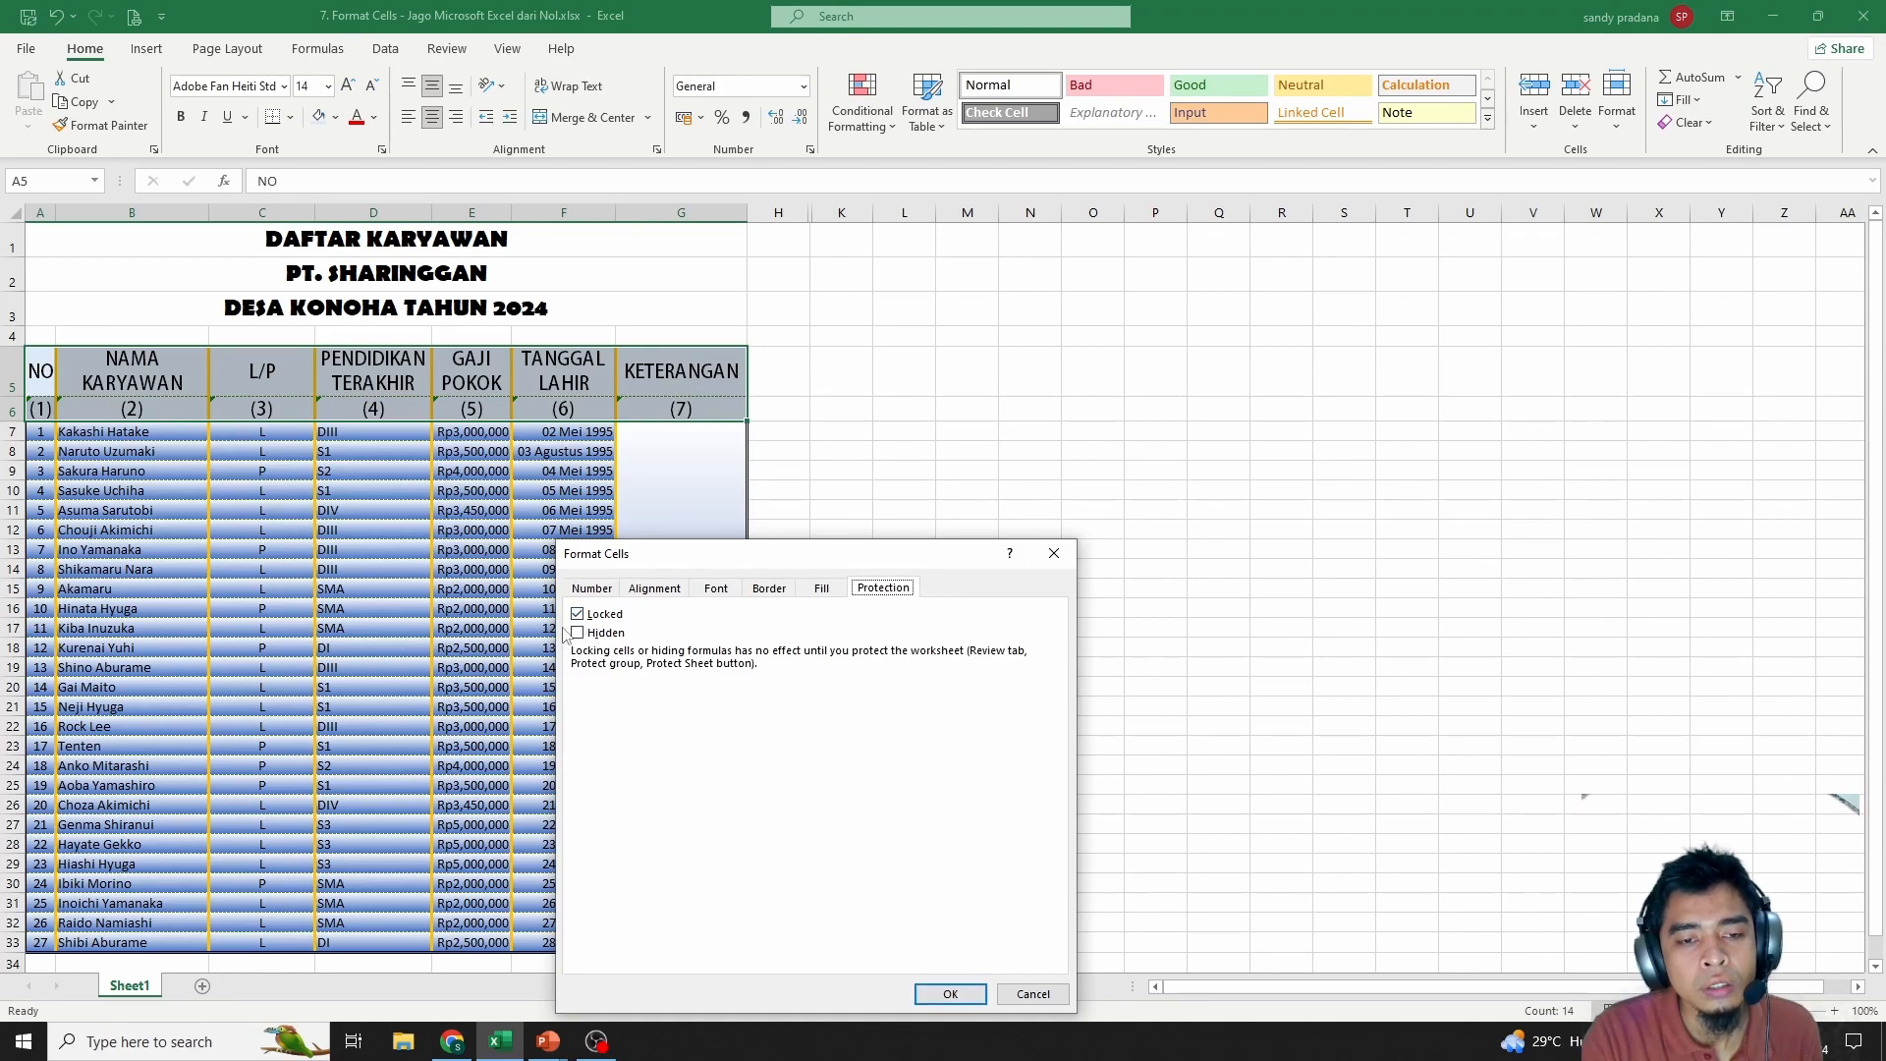
{"action": "left_click", "coordinate": [950, 993]}
Keep the data cells A7:C33 locked
{"action": "left_click_drag", "start_coordinate": [36, 433], "coordinate": [221, 941]}
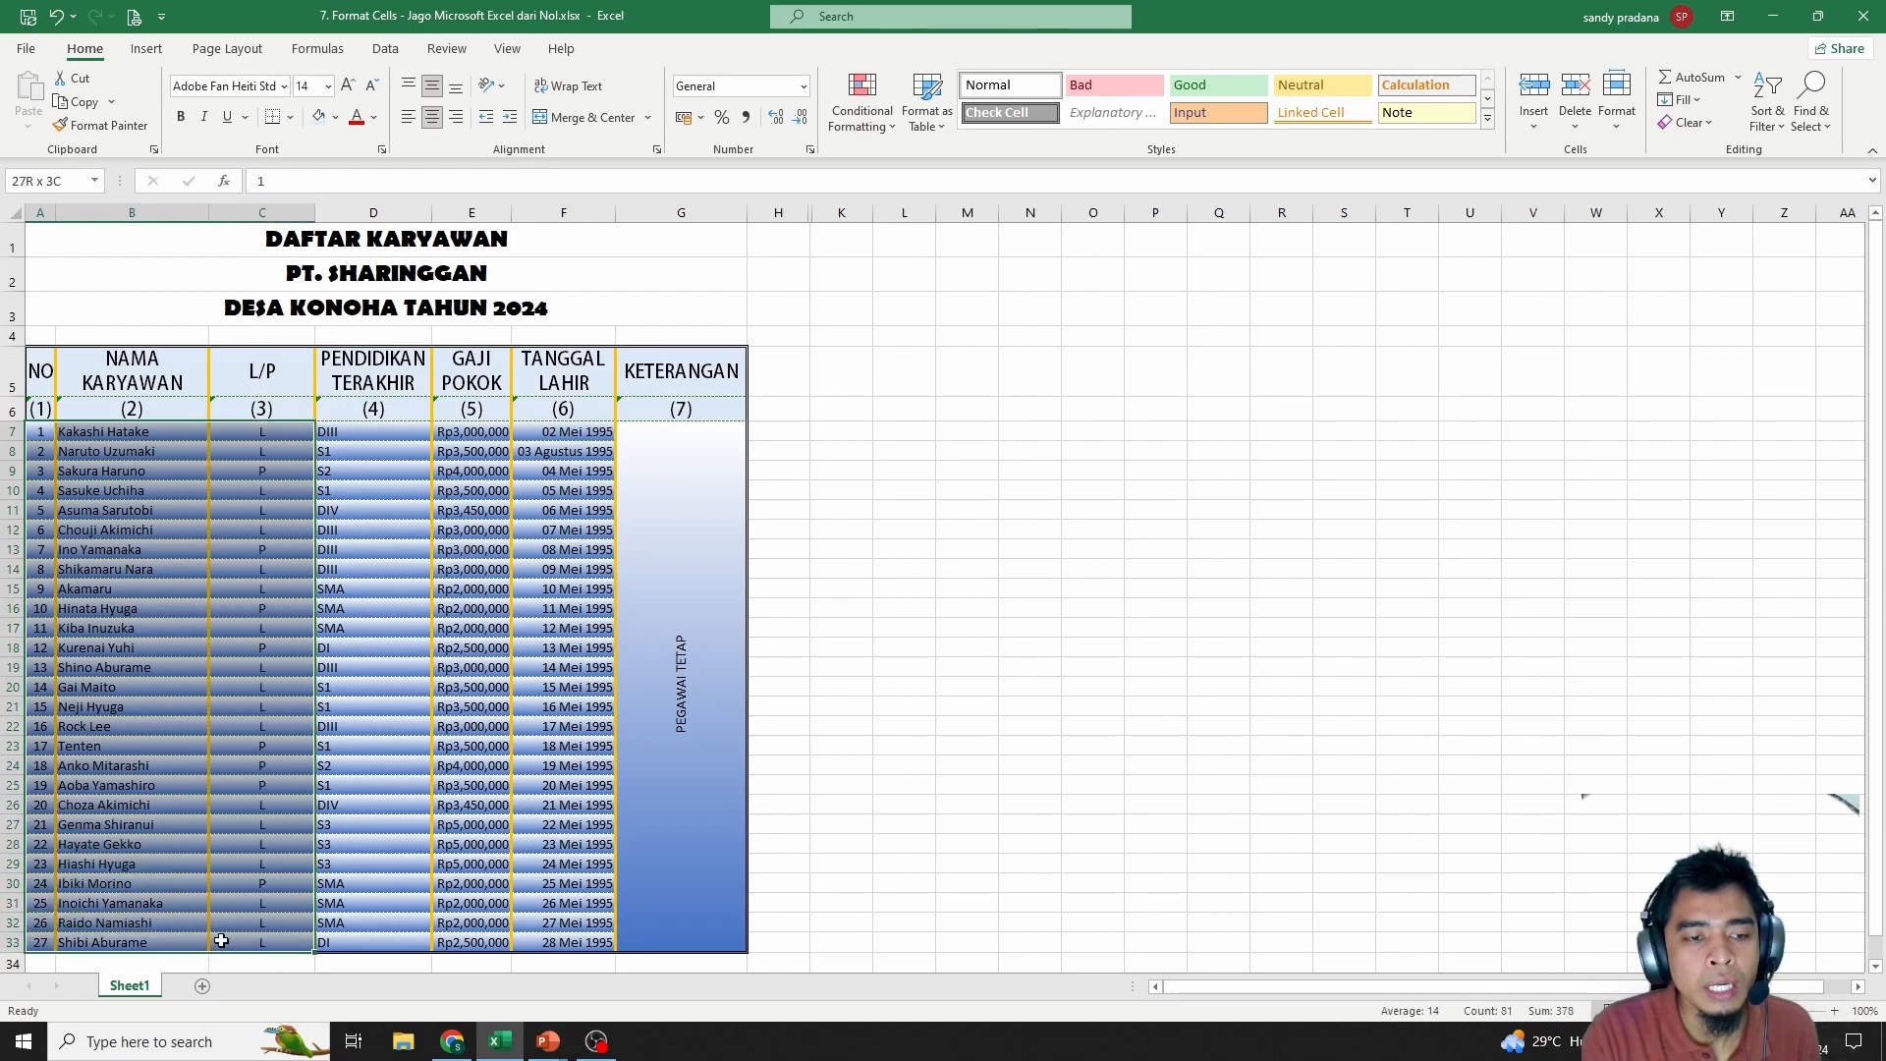
{"action": "right_click", "coordinate": [246, 648]}
{"action": "left_click", "coordinate": [330, 552]}
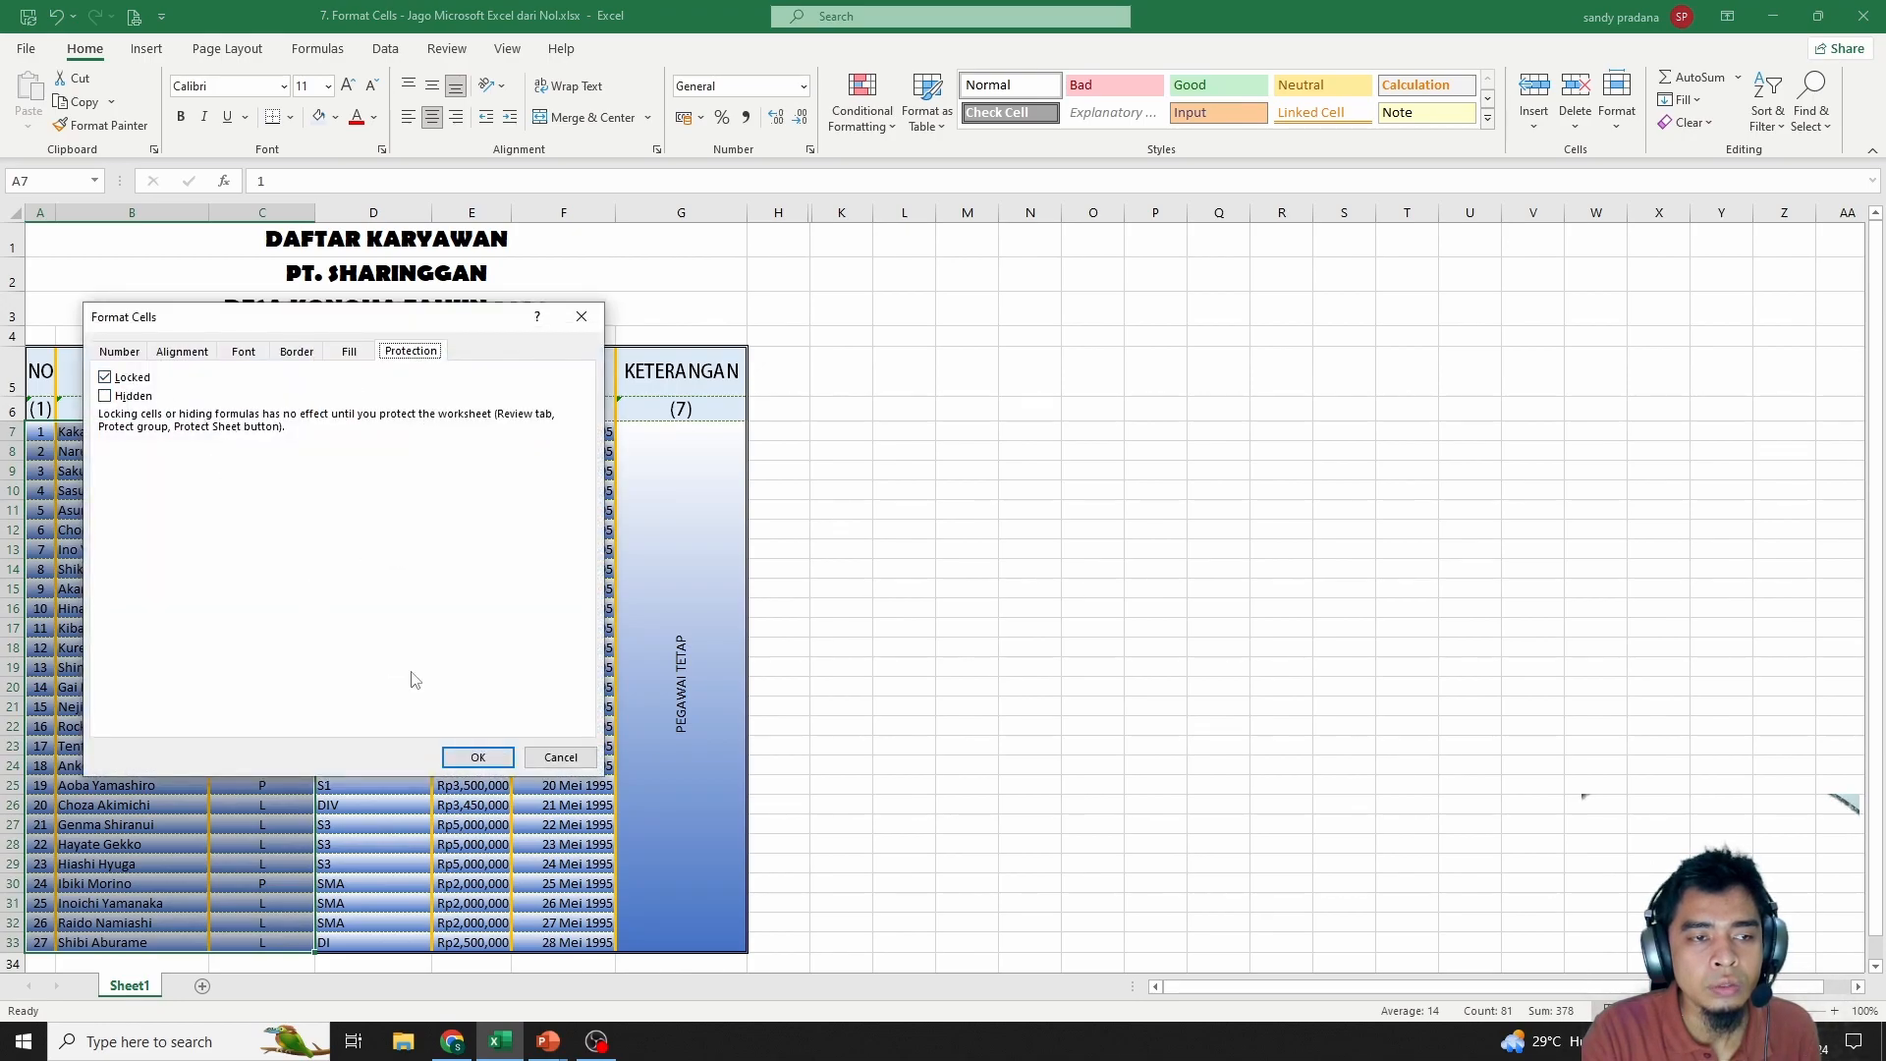
{"action": "left_click", "coordinate": [477, 756]}
Unlock the education, salary and birth-date cells D7:F33
{"action": "left_click_drag", "start_coordinate": [389, 433], "coordinate": [550, 940]}
{"action": "right_click", "coordinate": [524, 749]}
{"action": "left_click", "coordinate": [660, 638]}
{"action": "left_click", "coordinate": [423, 457]}
{"action": "key", "text": "Return"}
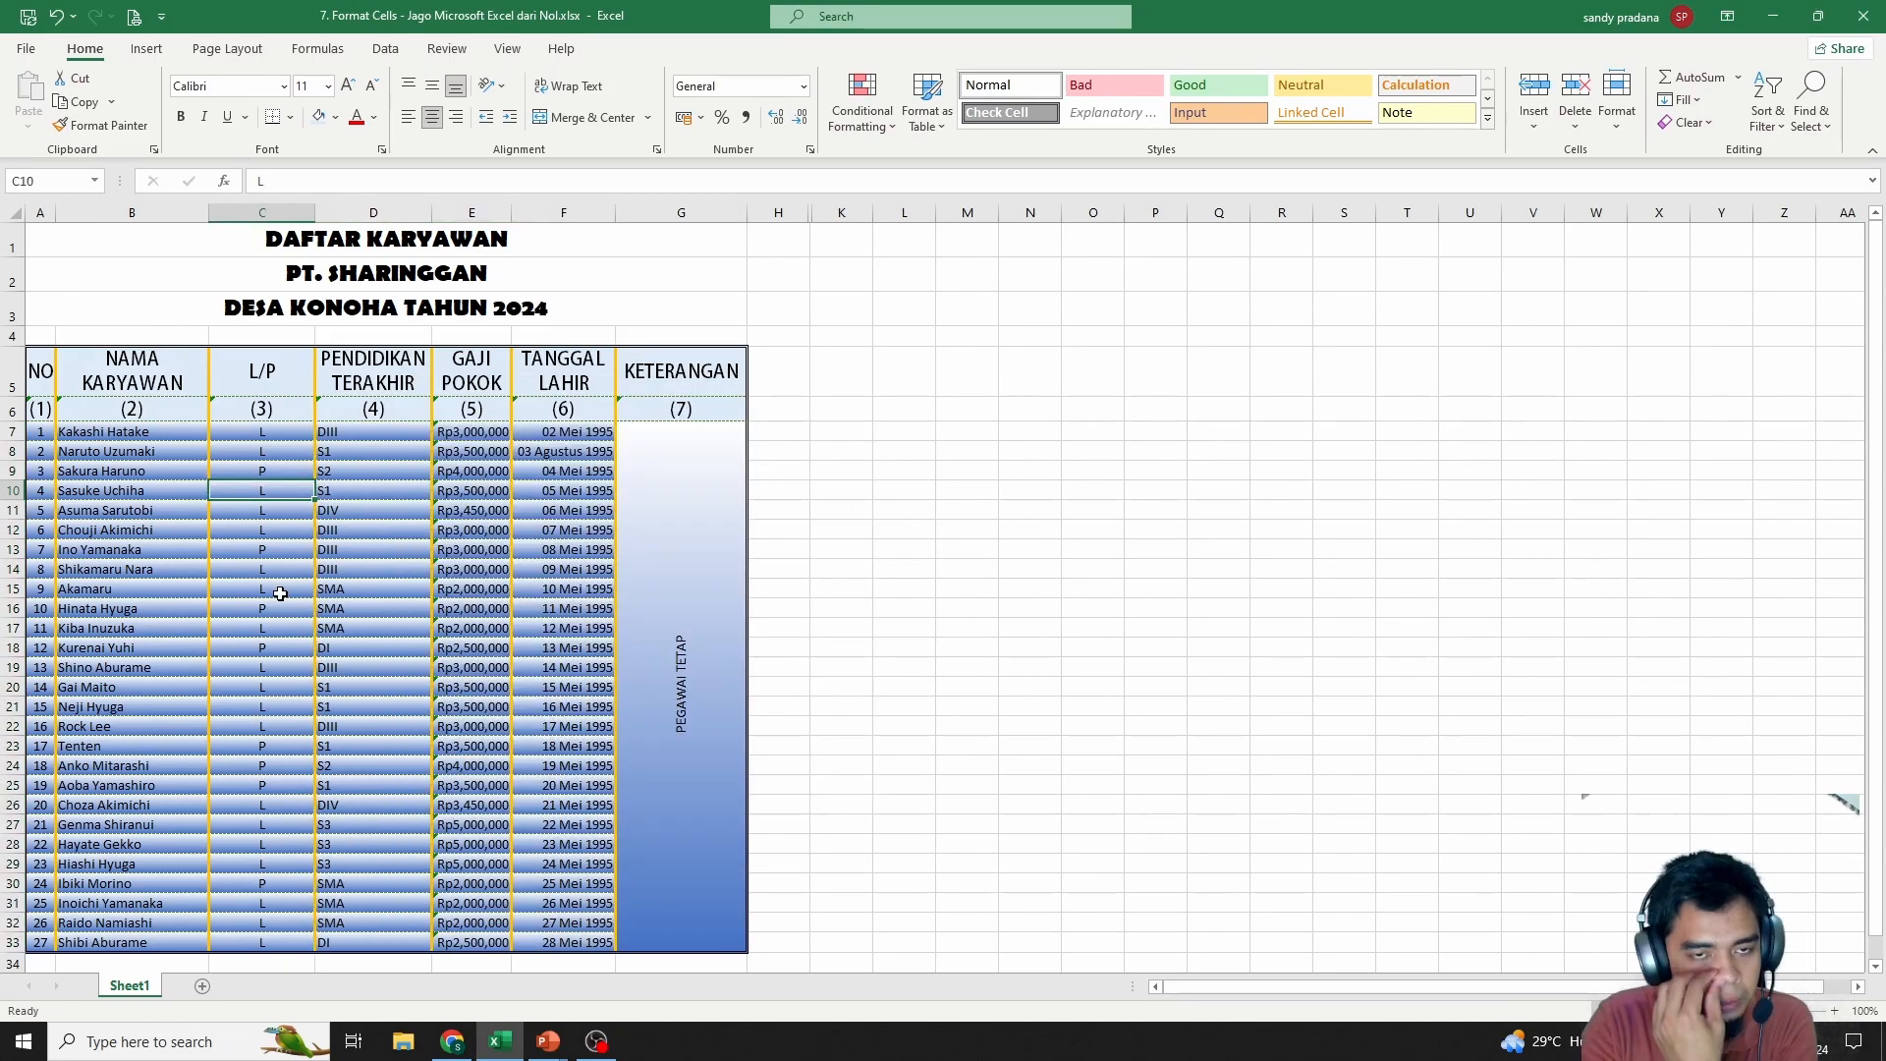
{"action": "left_click", "coordinate": [282, 562]}
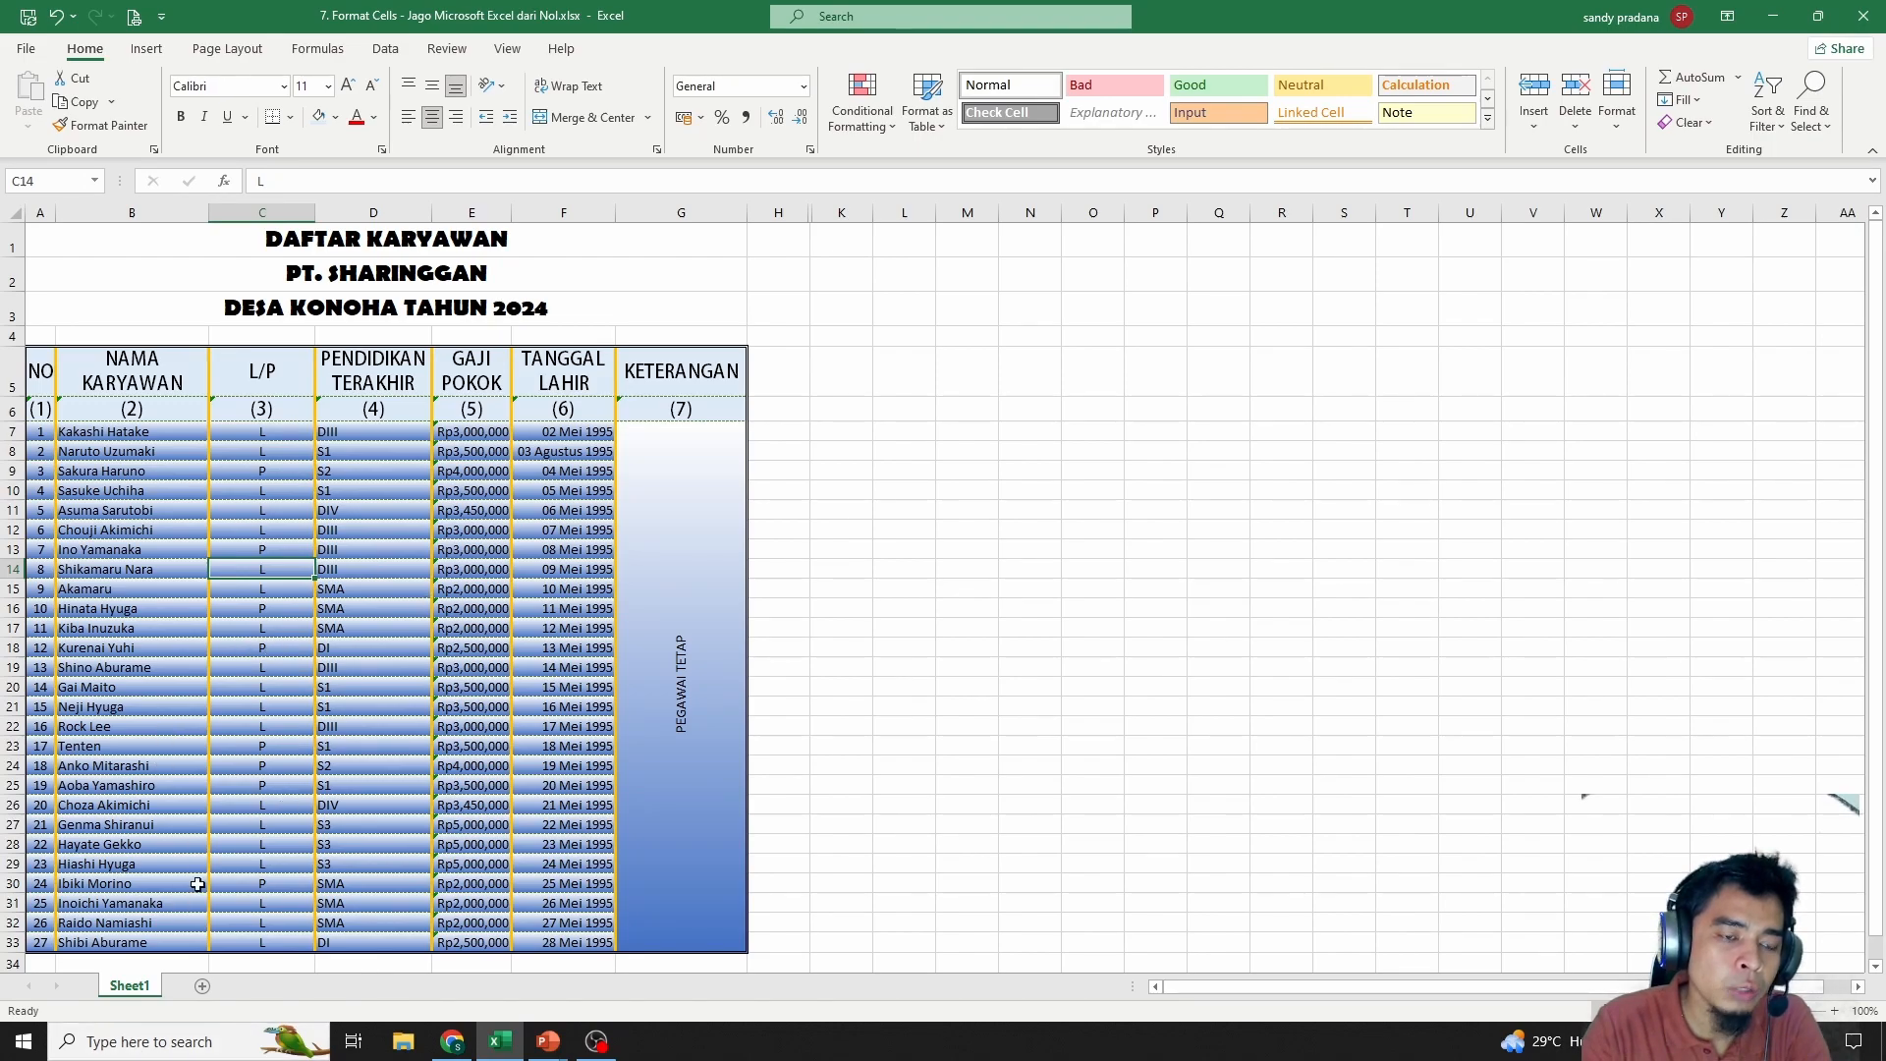
Protect Sheet1 with a password, entered and confirmed
{"action": "right_click", "coordinate": [135, 985]}
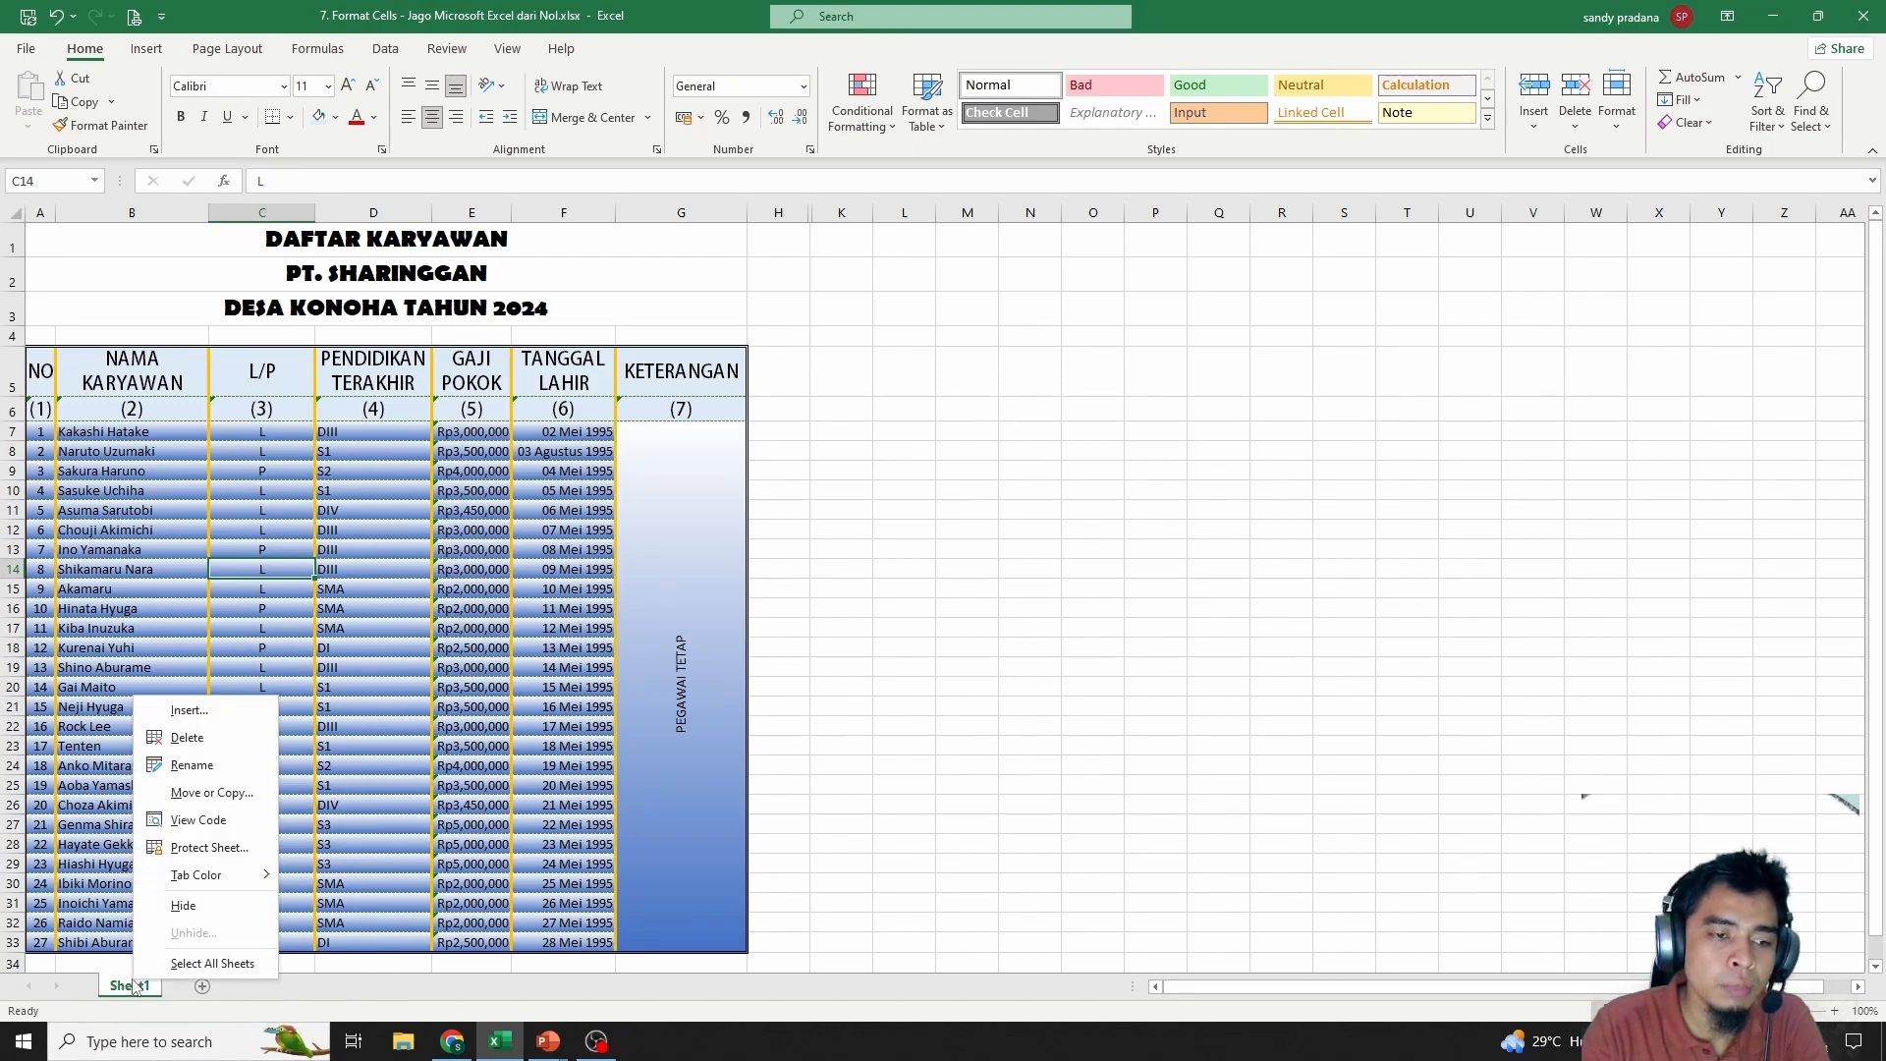
{"action": "left_click", "coordinate": [207, 847]}
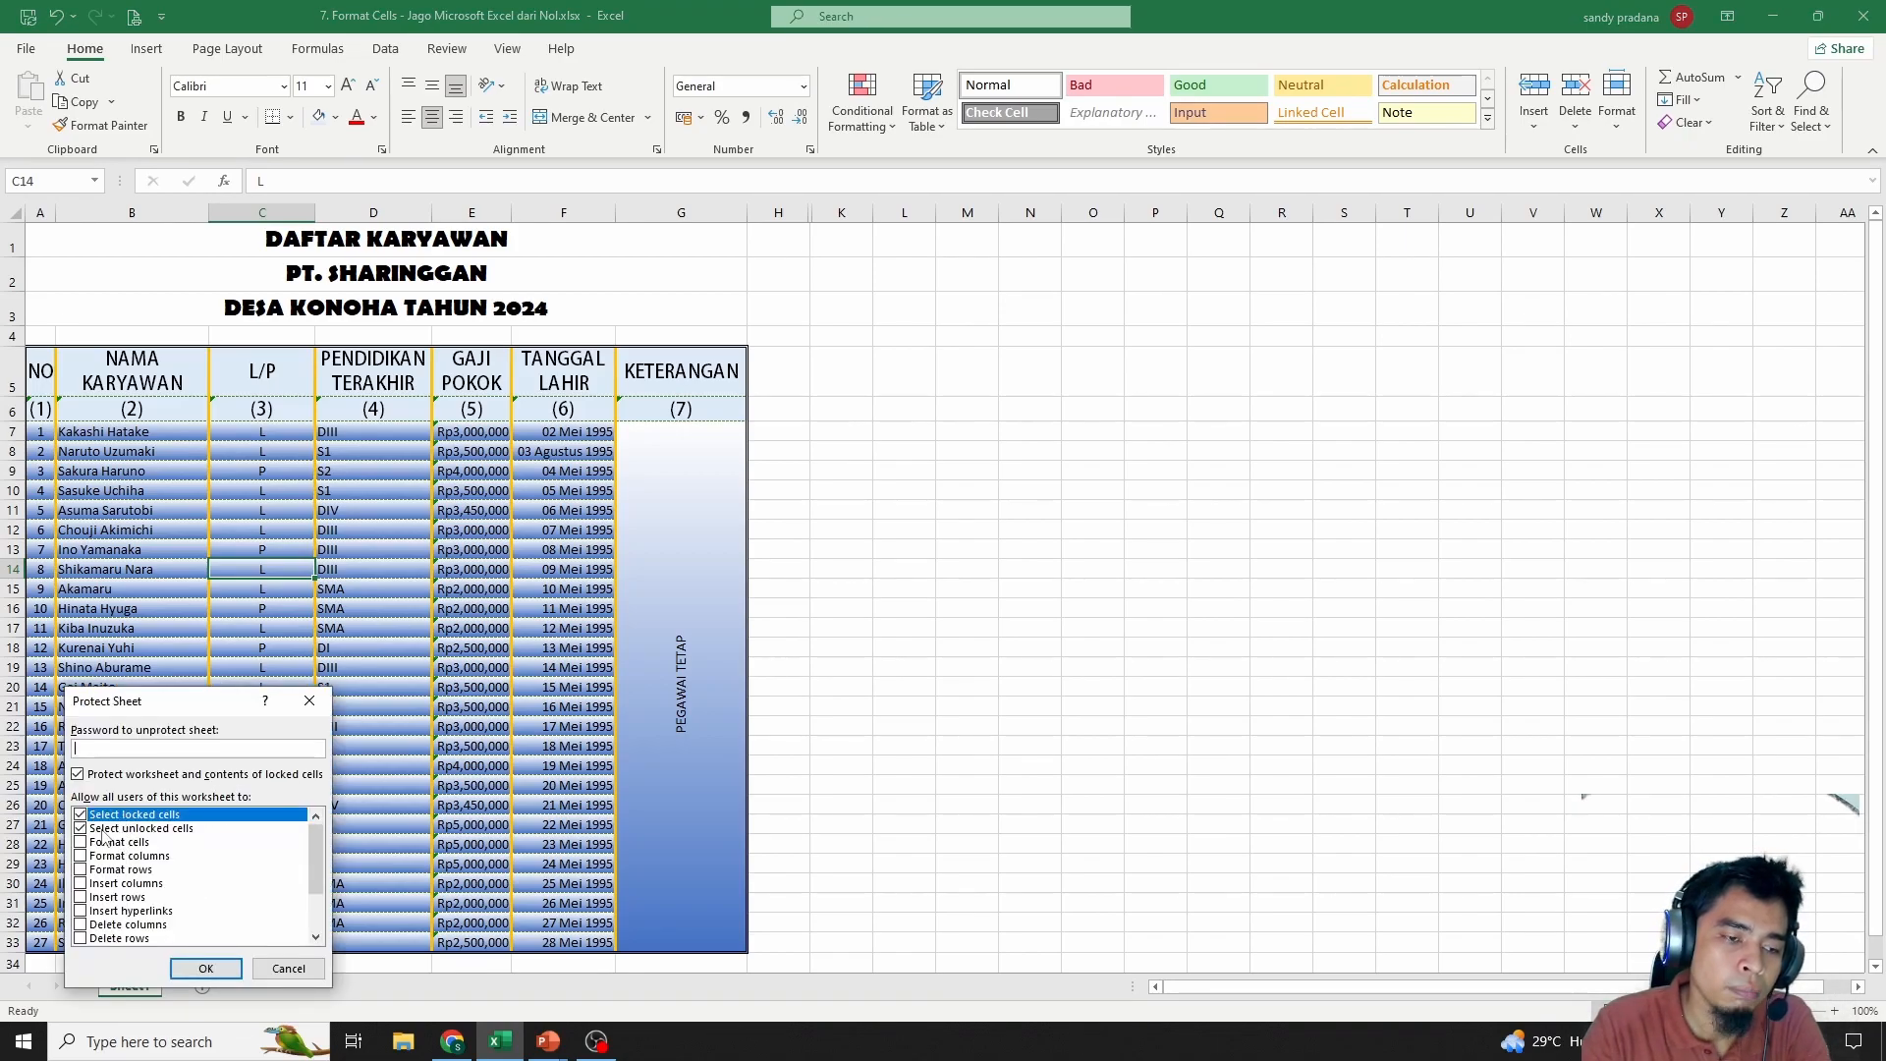
{"action": "type", "text": "123"}
{"action": "key", "text": "Return"}
{"action": "type", "text": "123"}
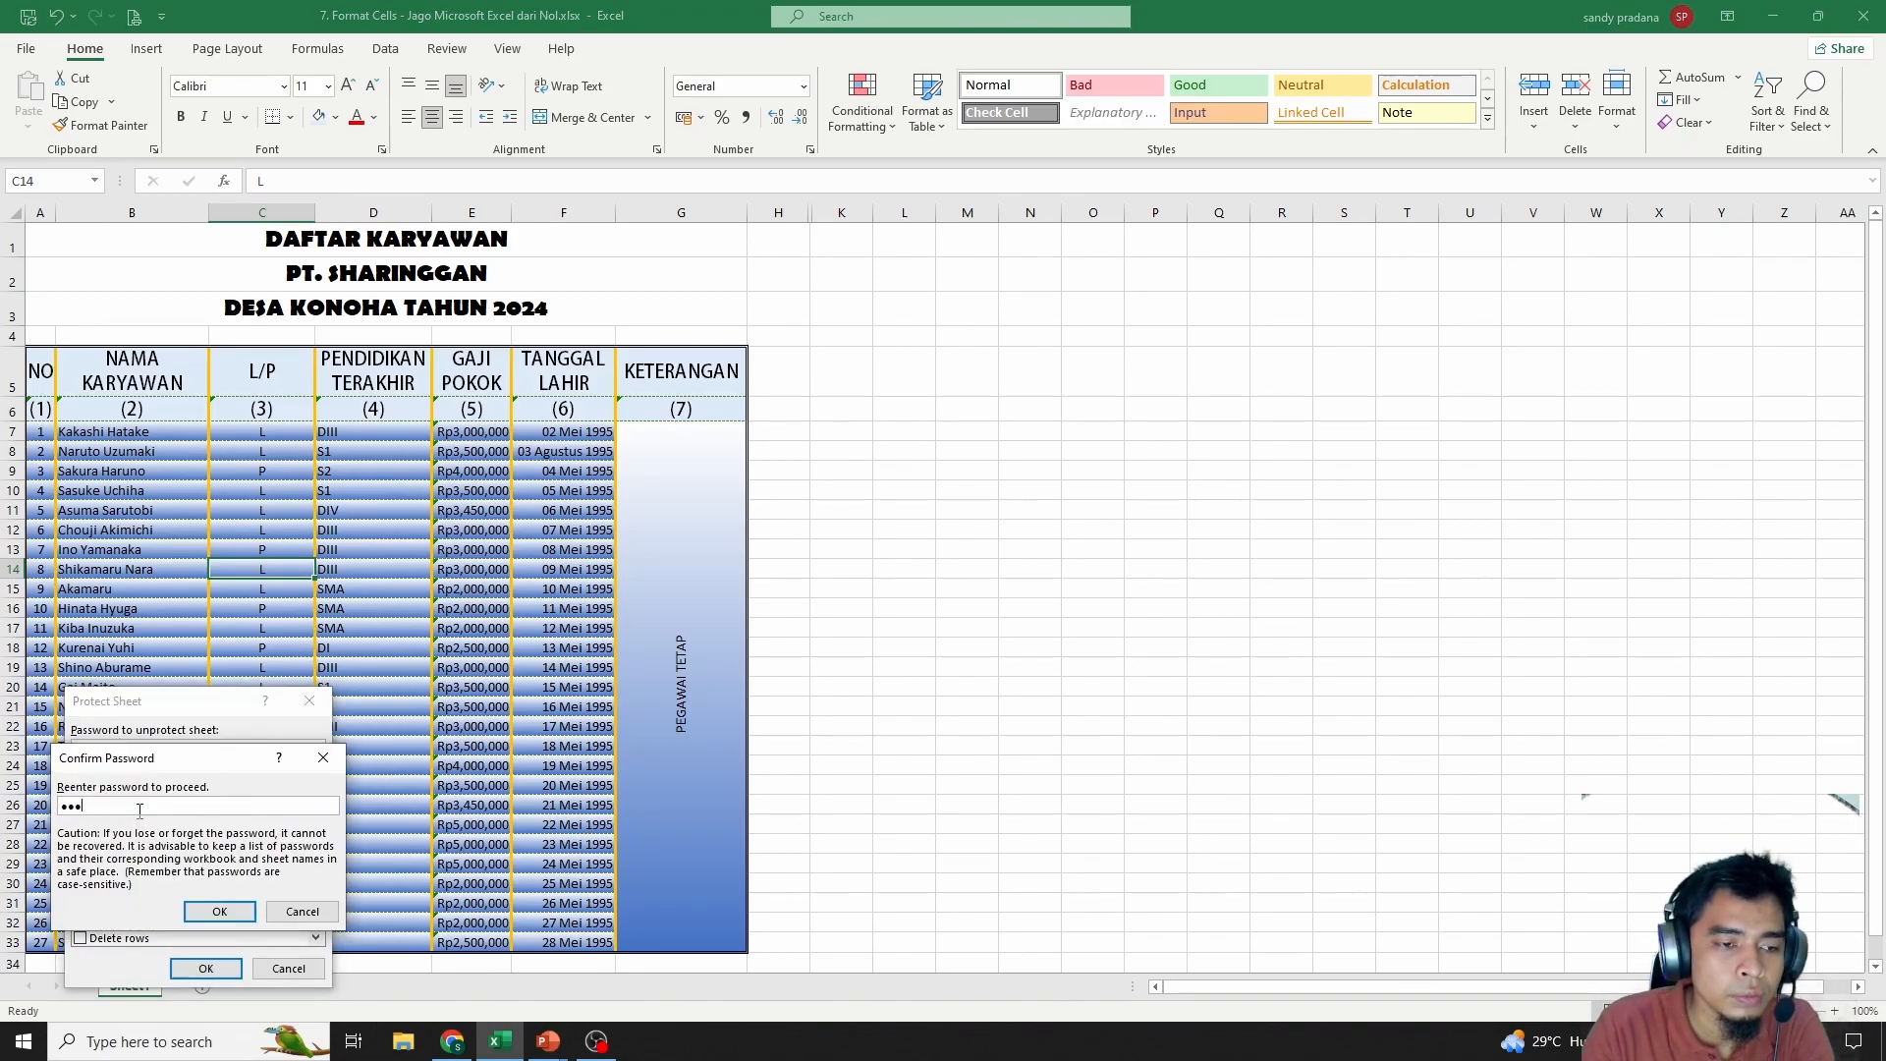
{"action": "key", "text": "Return"}
Test editing name cell B9 and dismiss the protected-sheet warning
{"action": "left_click", "coordinate": [482, 589]}
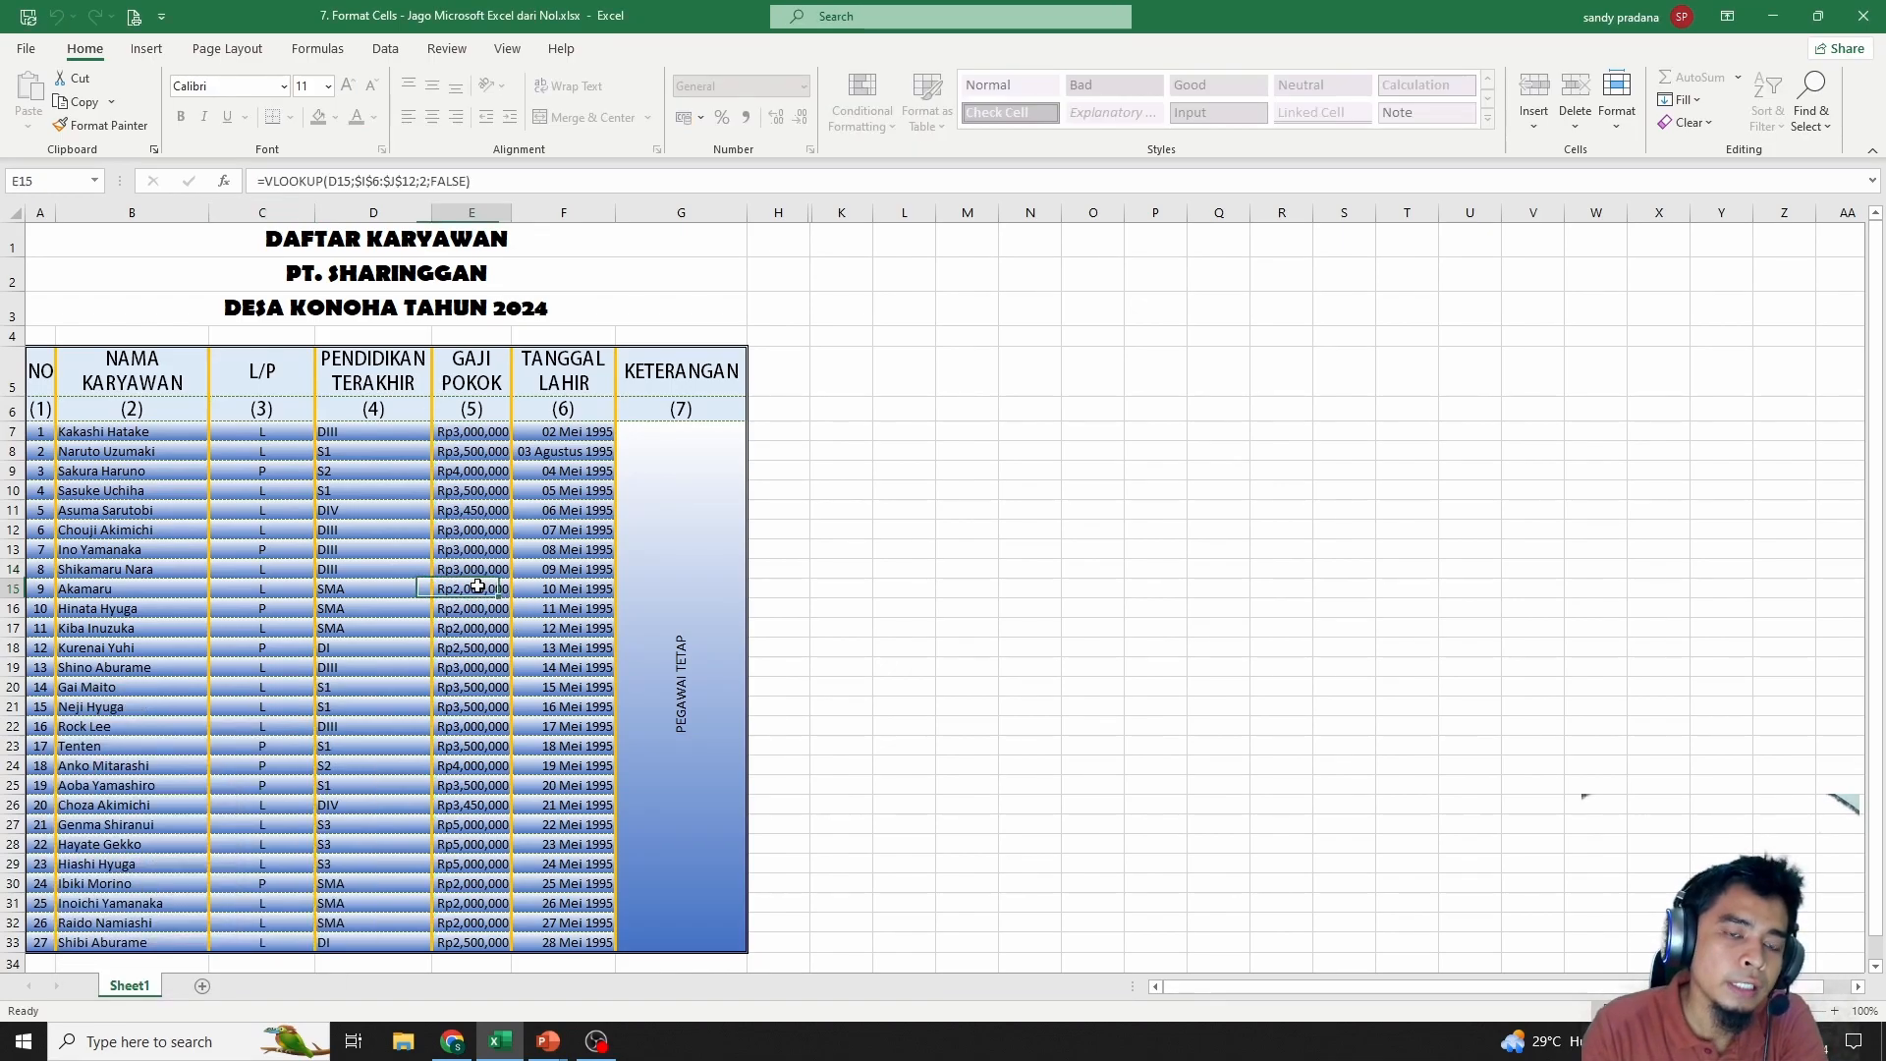
{"action": "left_click", "coordinate": [365, 568]}
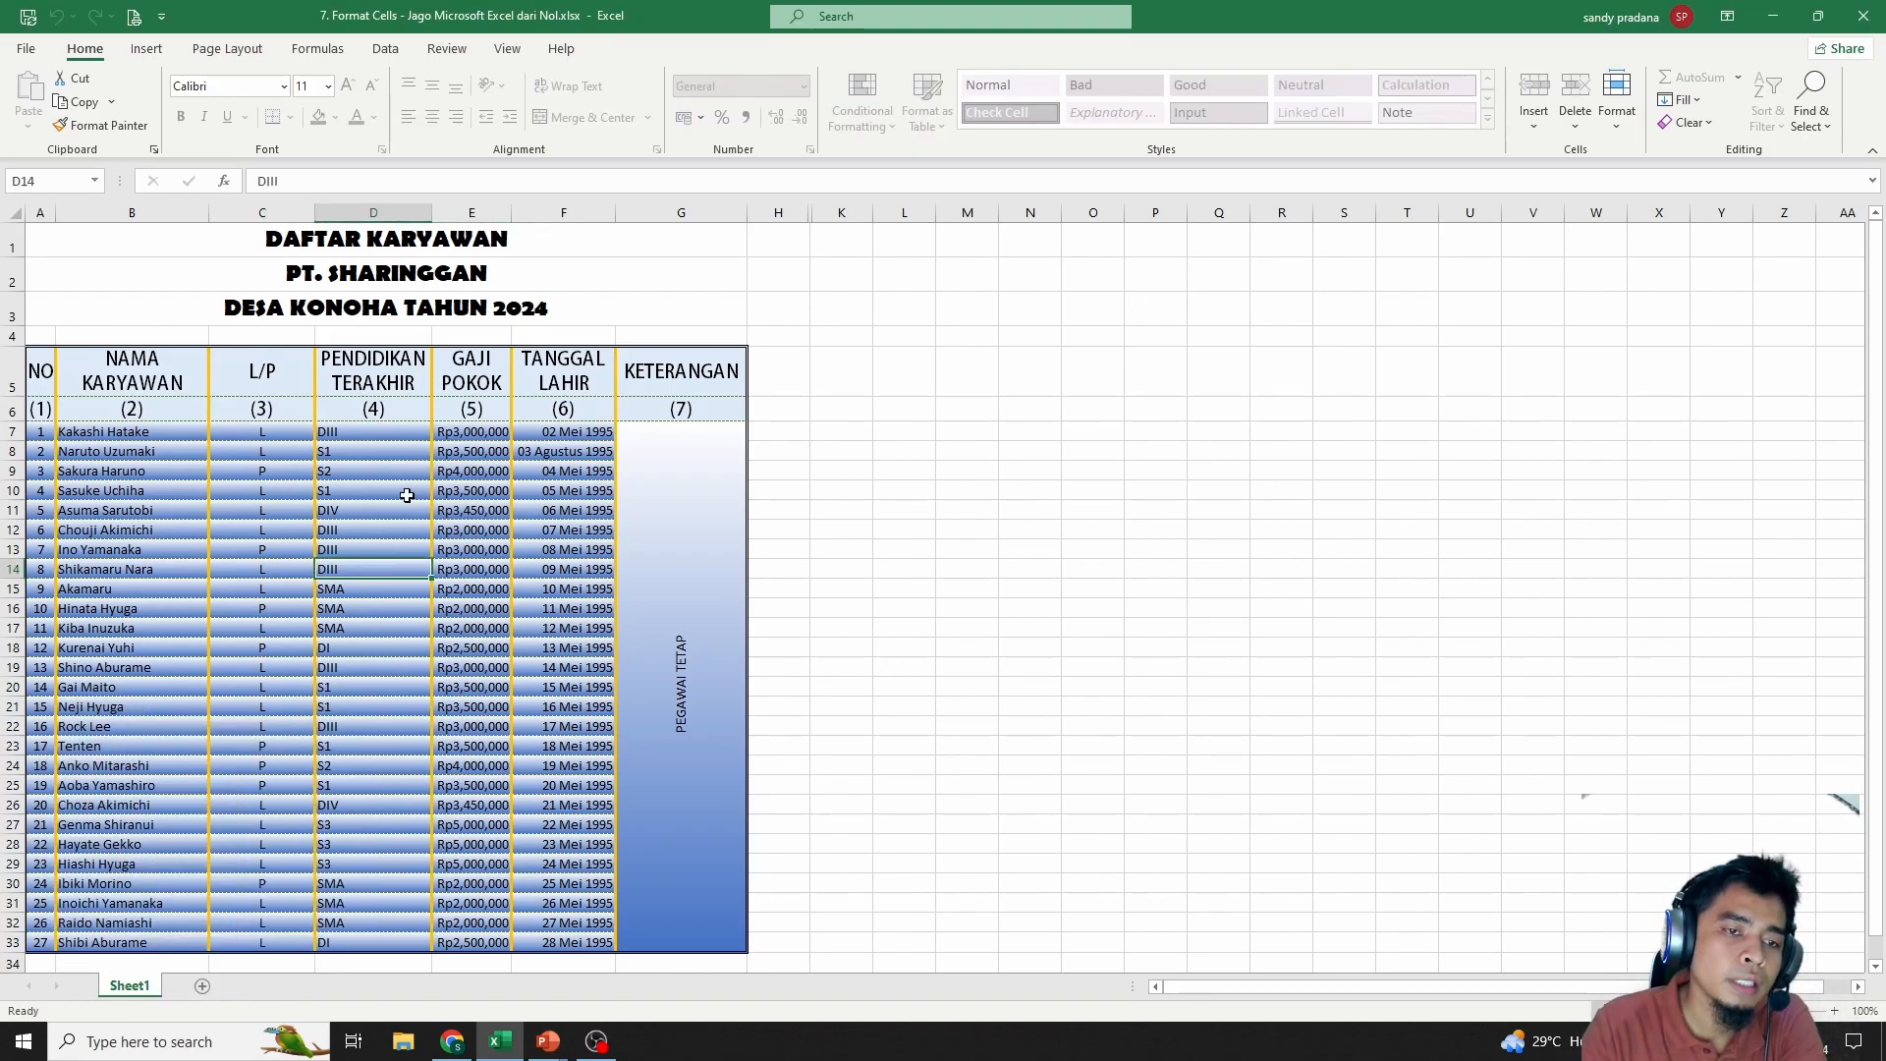
{"action": "double_click", "coordinate": [159, 472]}
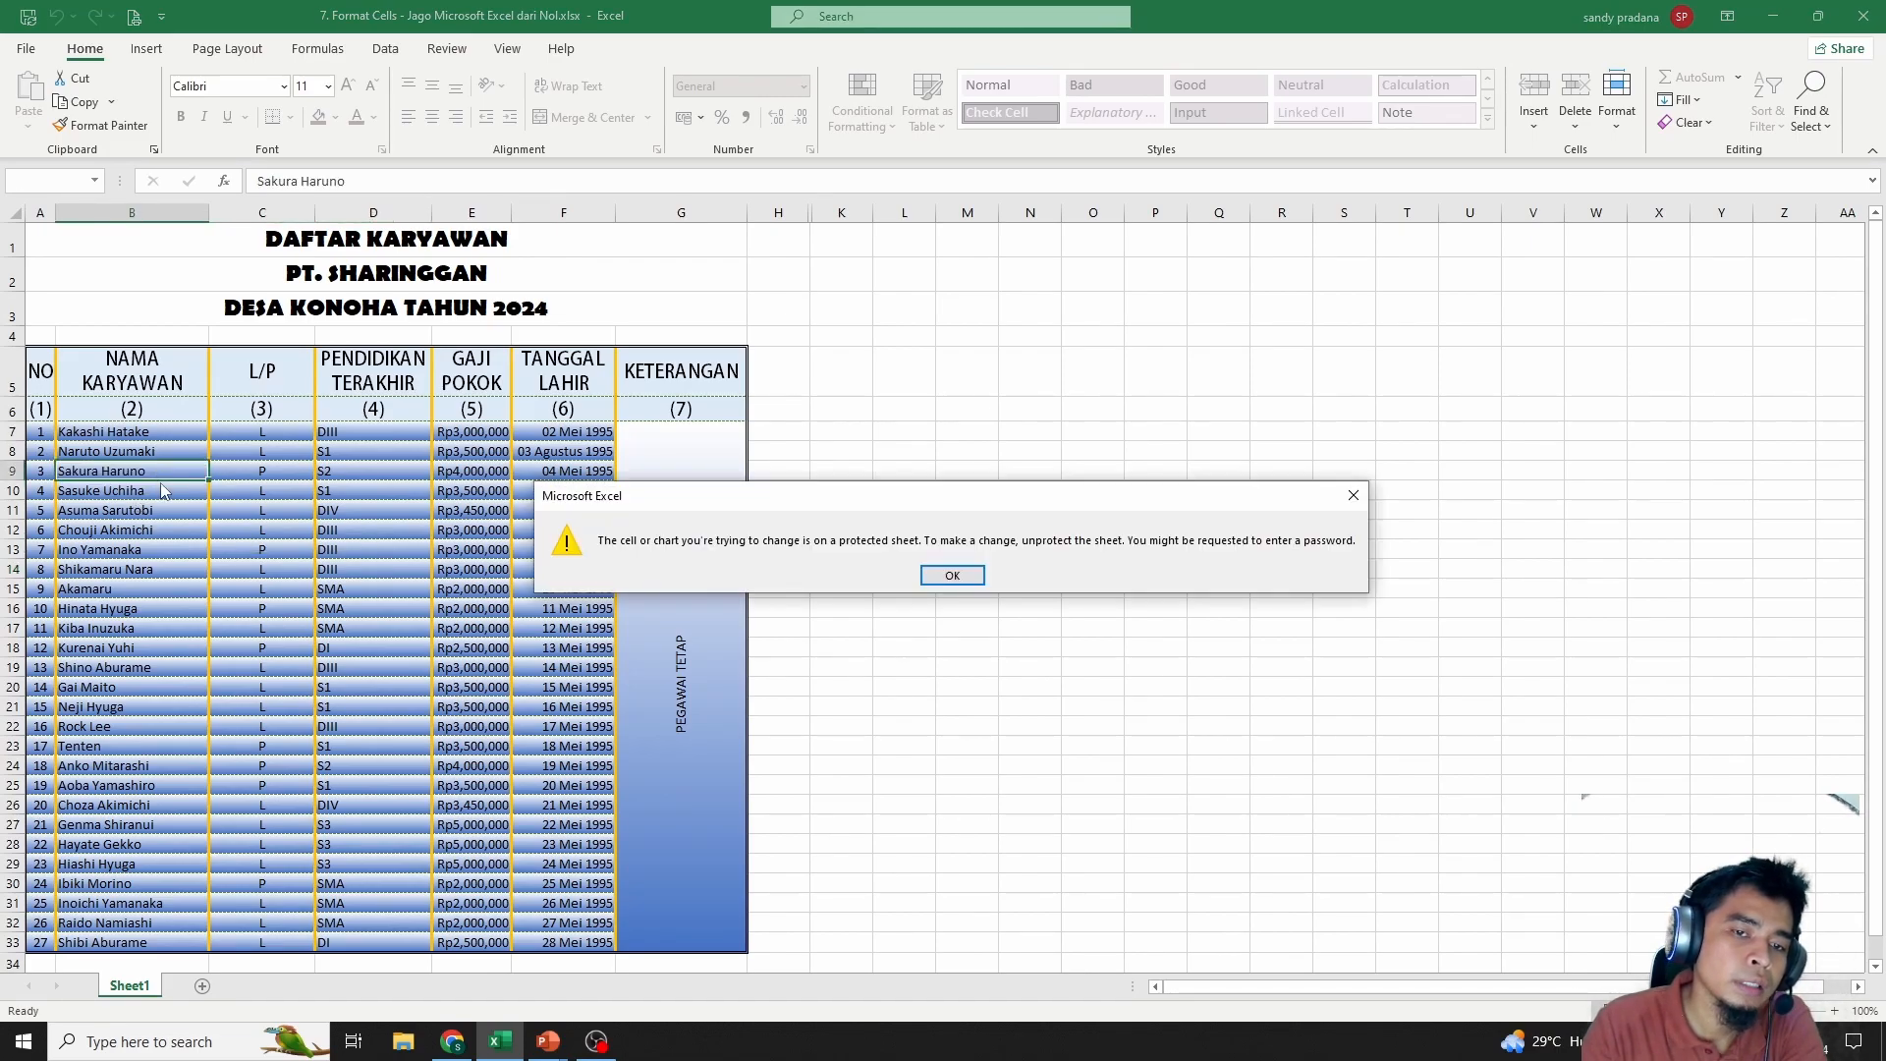
{"action": "left_click", "coordinate": [937, 577]}
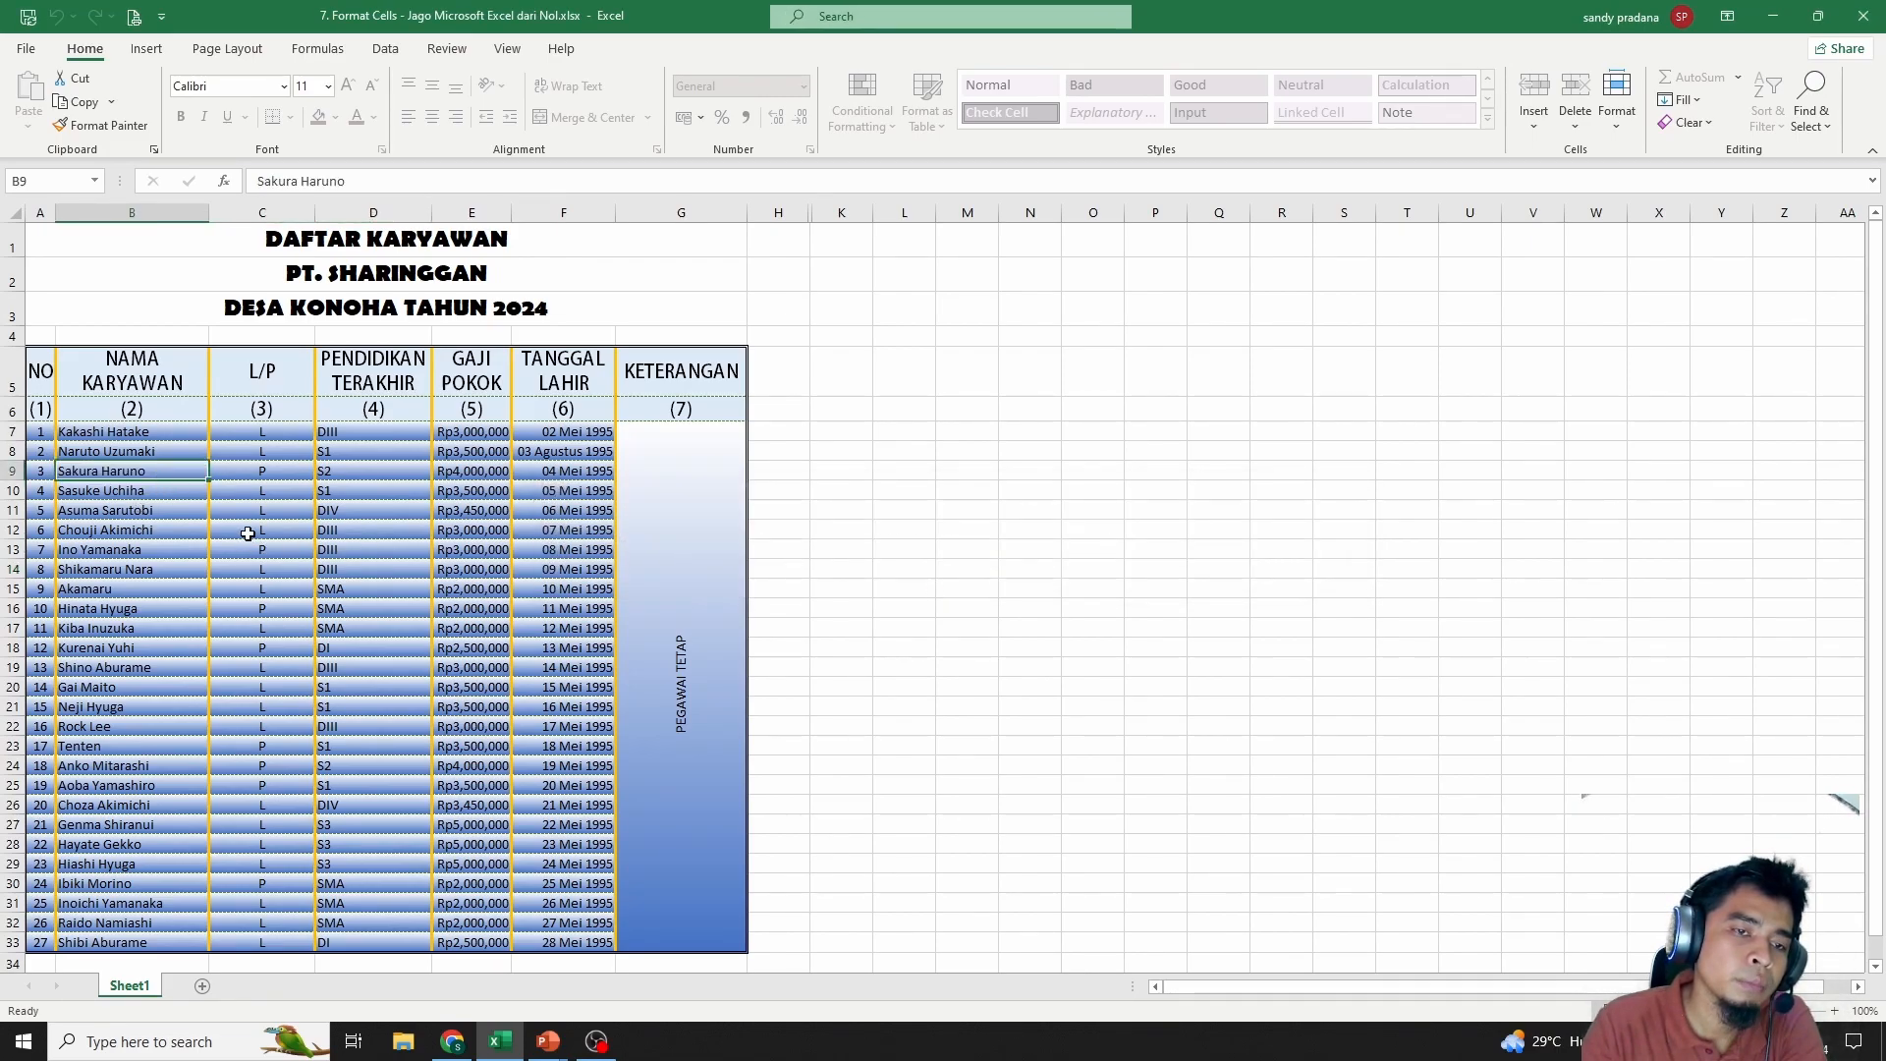
Verify D8 stays editable by changing it, then restore its value S1
{"action": "left_click", "coordinate": [362, 446]}
{"action": "type", "text": "D"}
{"action": "left_click", "coordinate": [392, 451]}
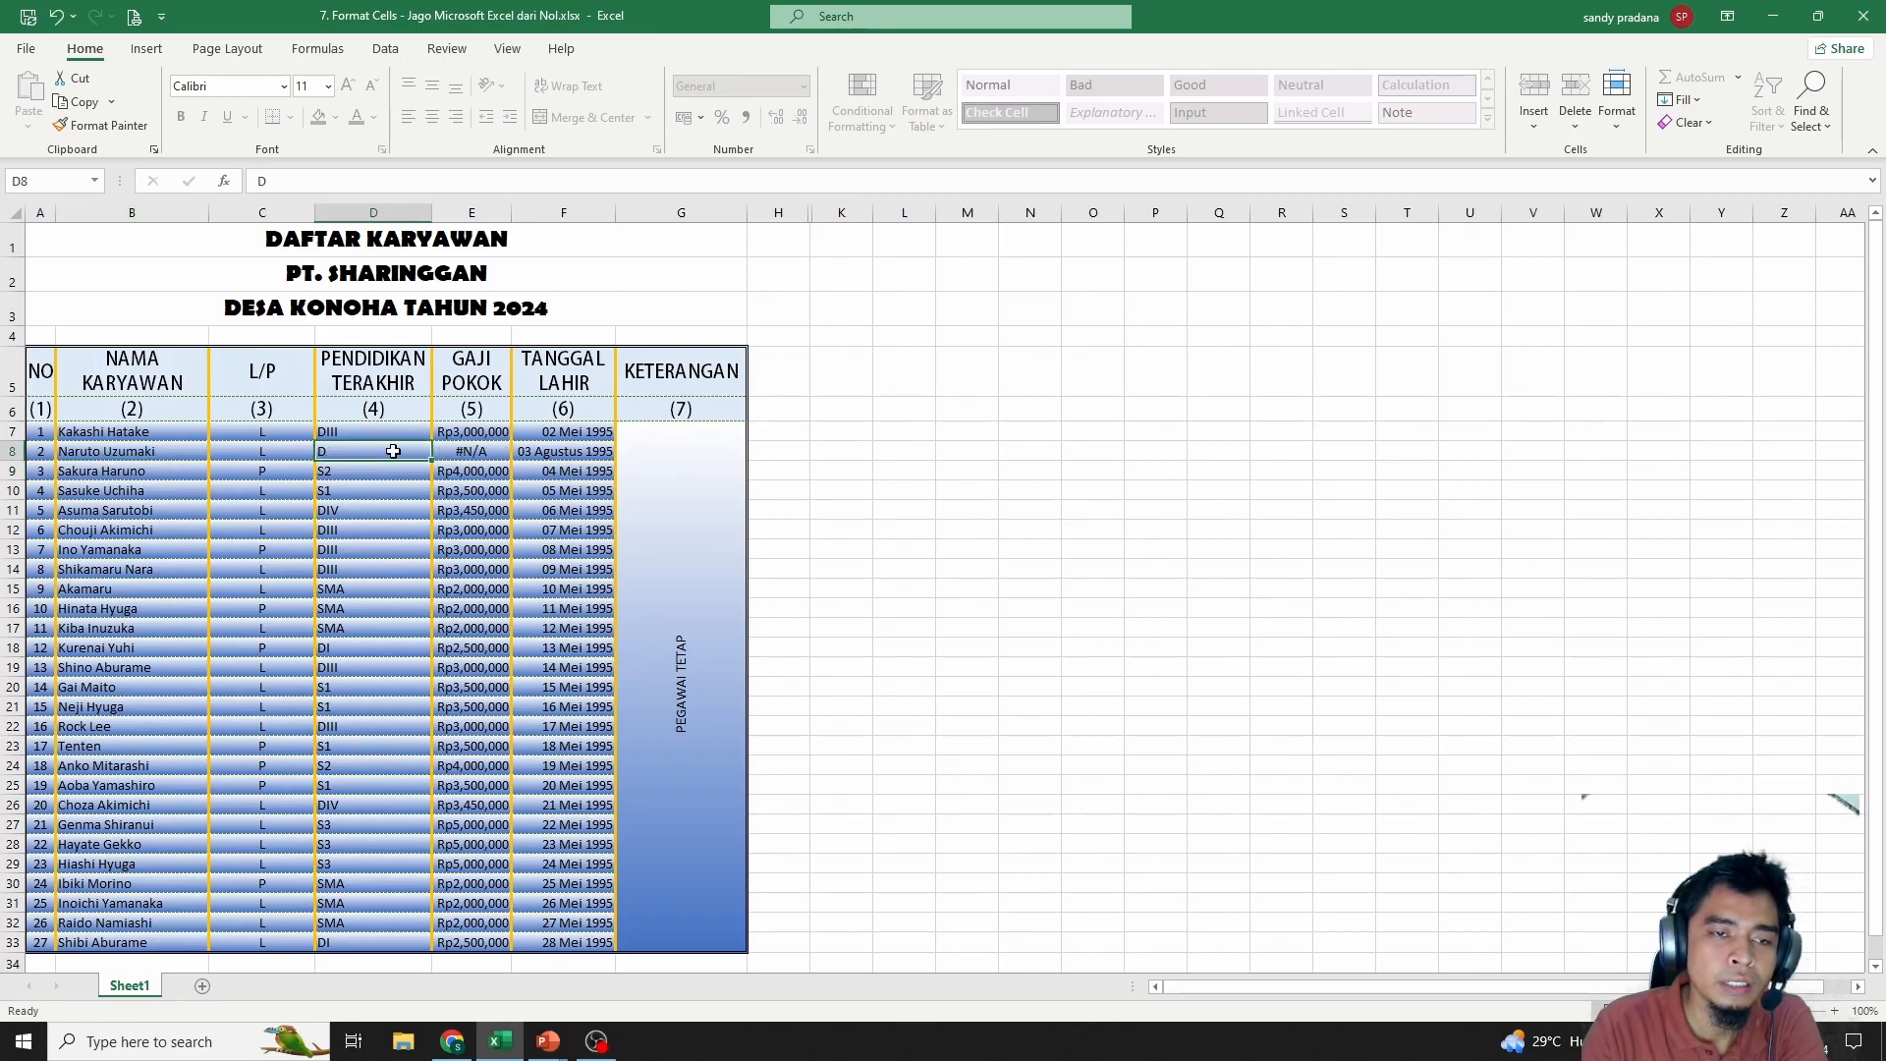
{"action": "type", "text": "S1"}
{"action": "left_click", "coordinate": [467, 568]}
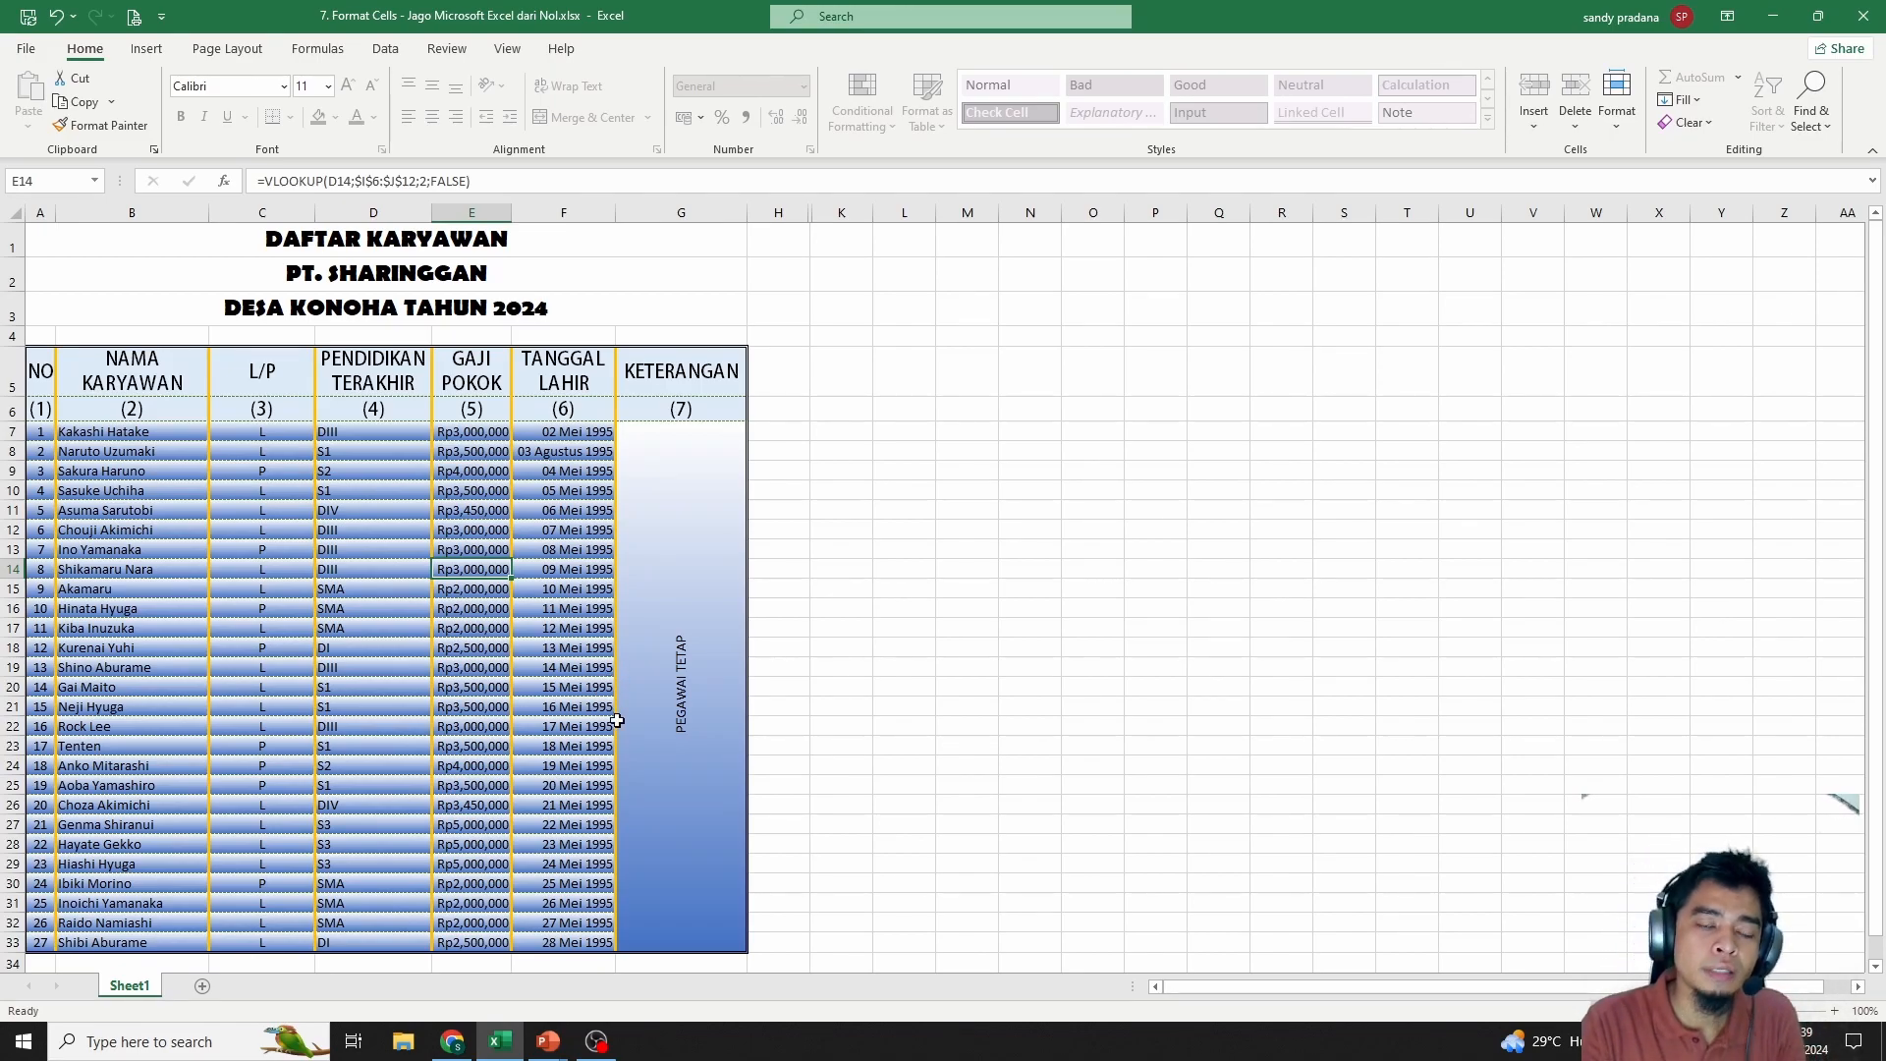
{"action": "left_click", "coordinate": [681, 704]}
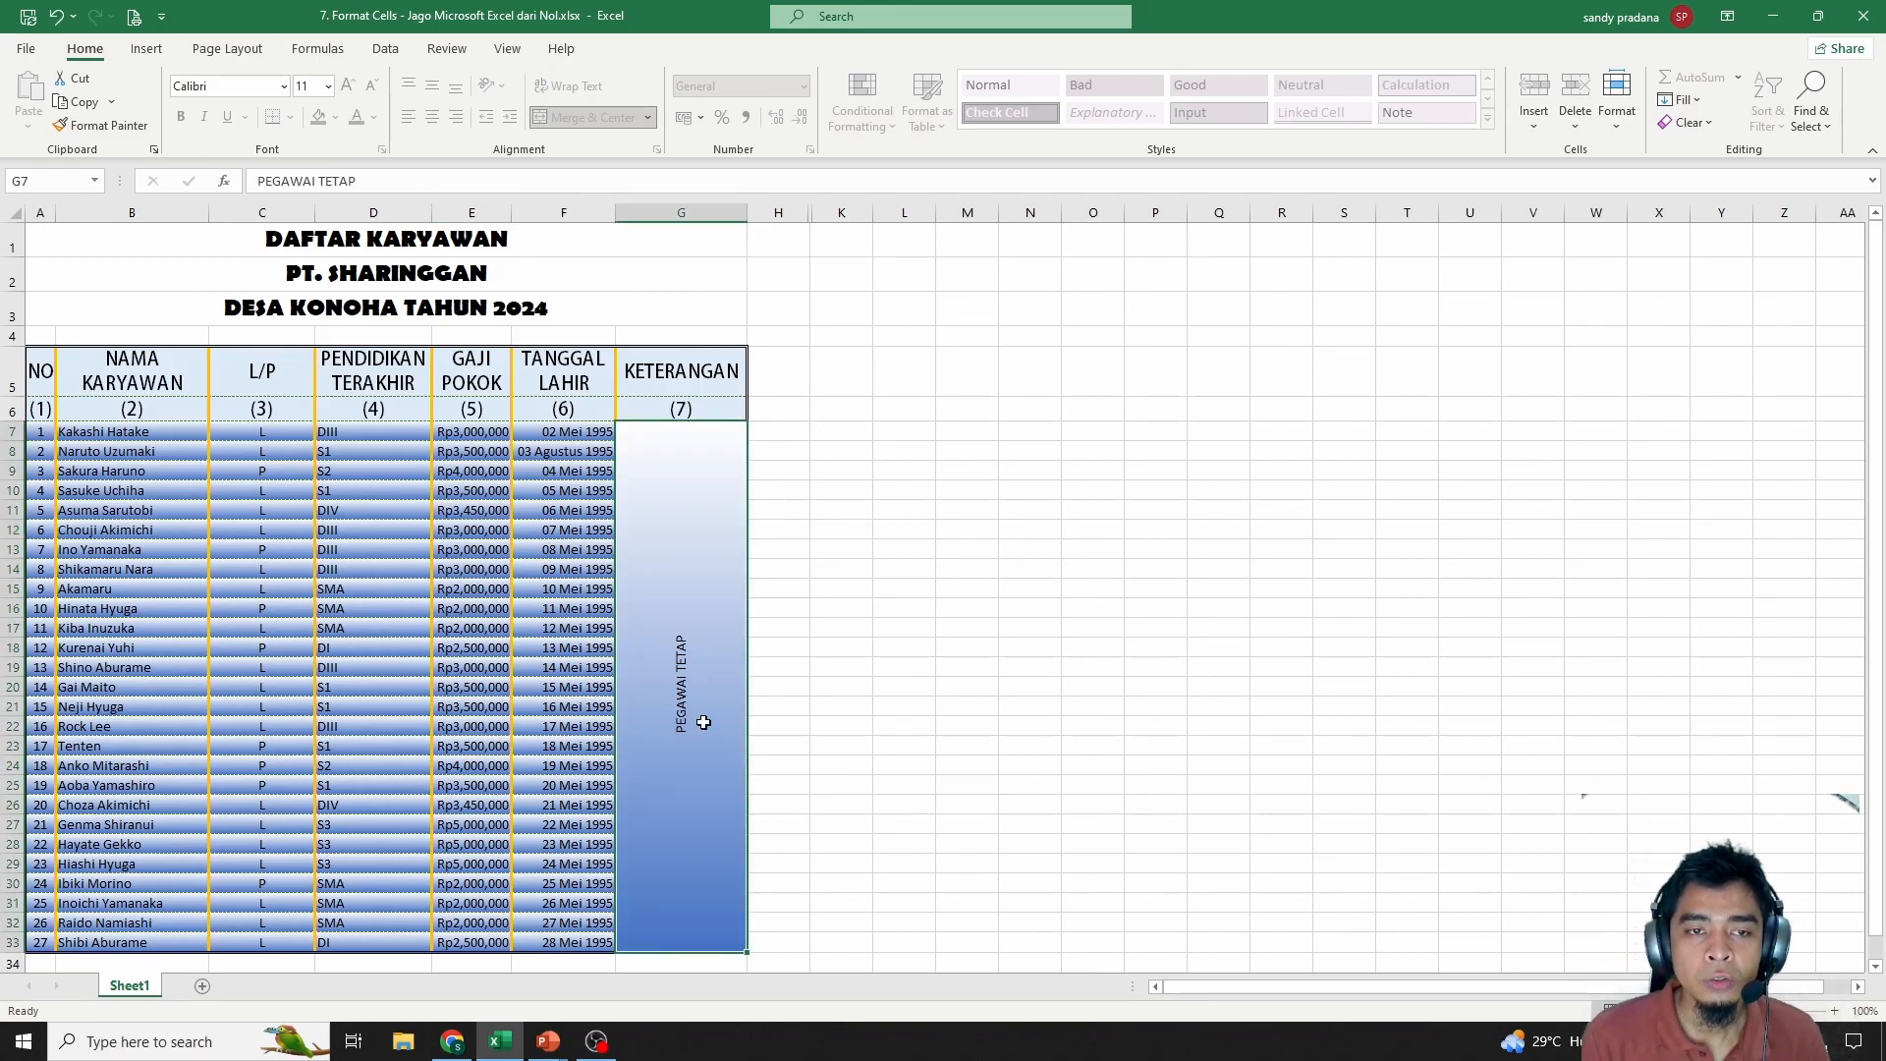